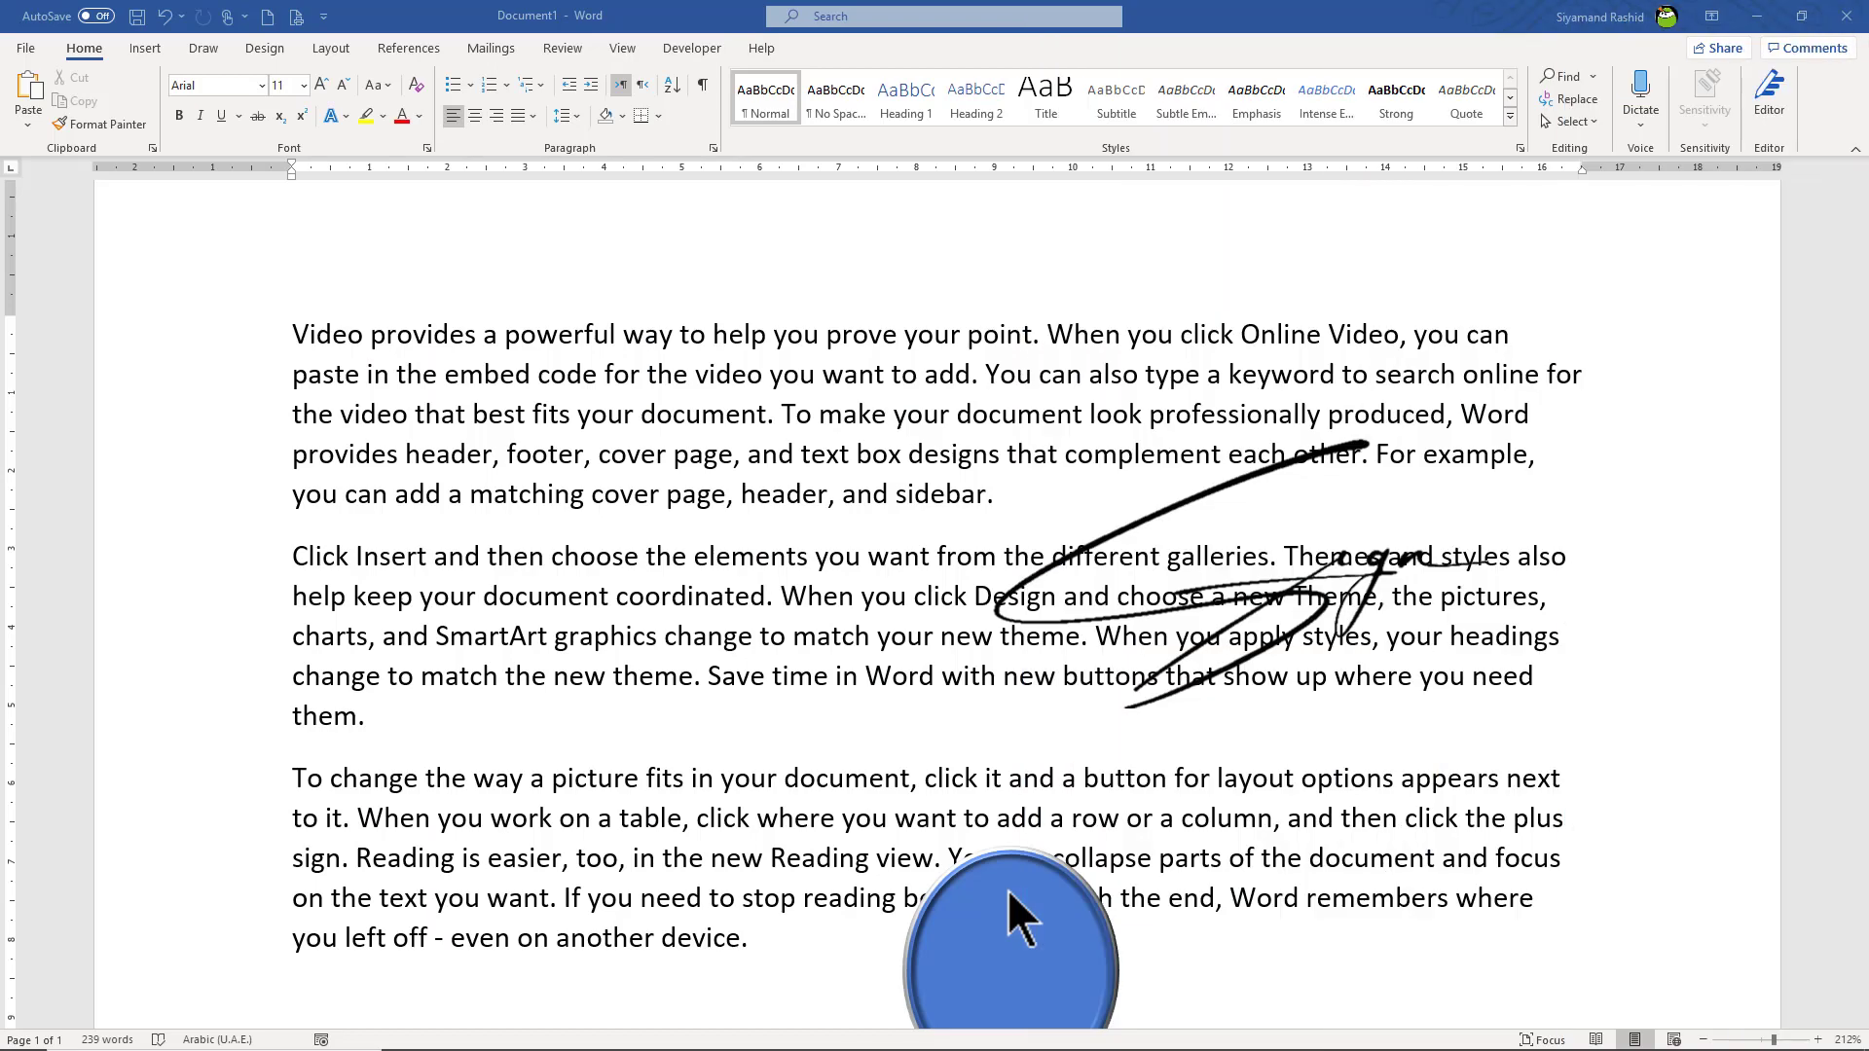
# Show the Pictures insert options: This Device, Stock Images and Online Pictures
pyautogui.click(146, 47)
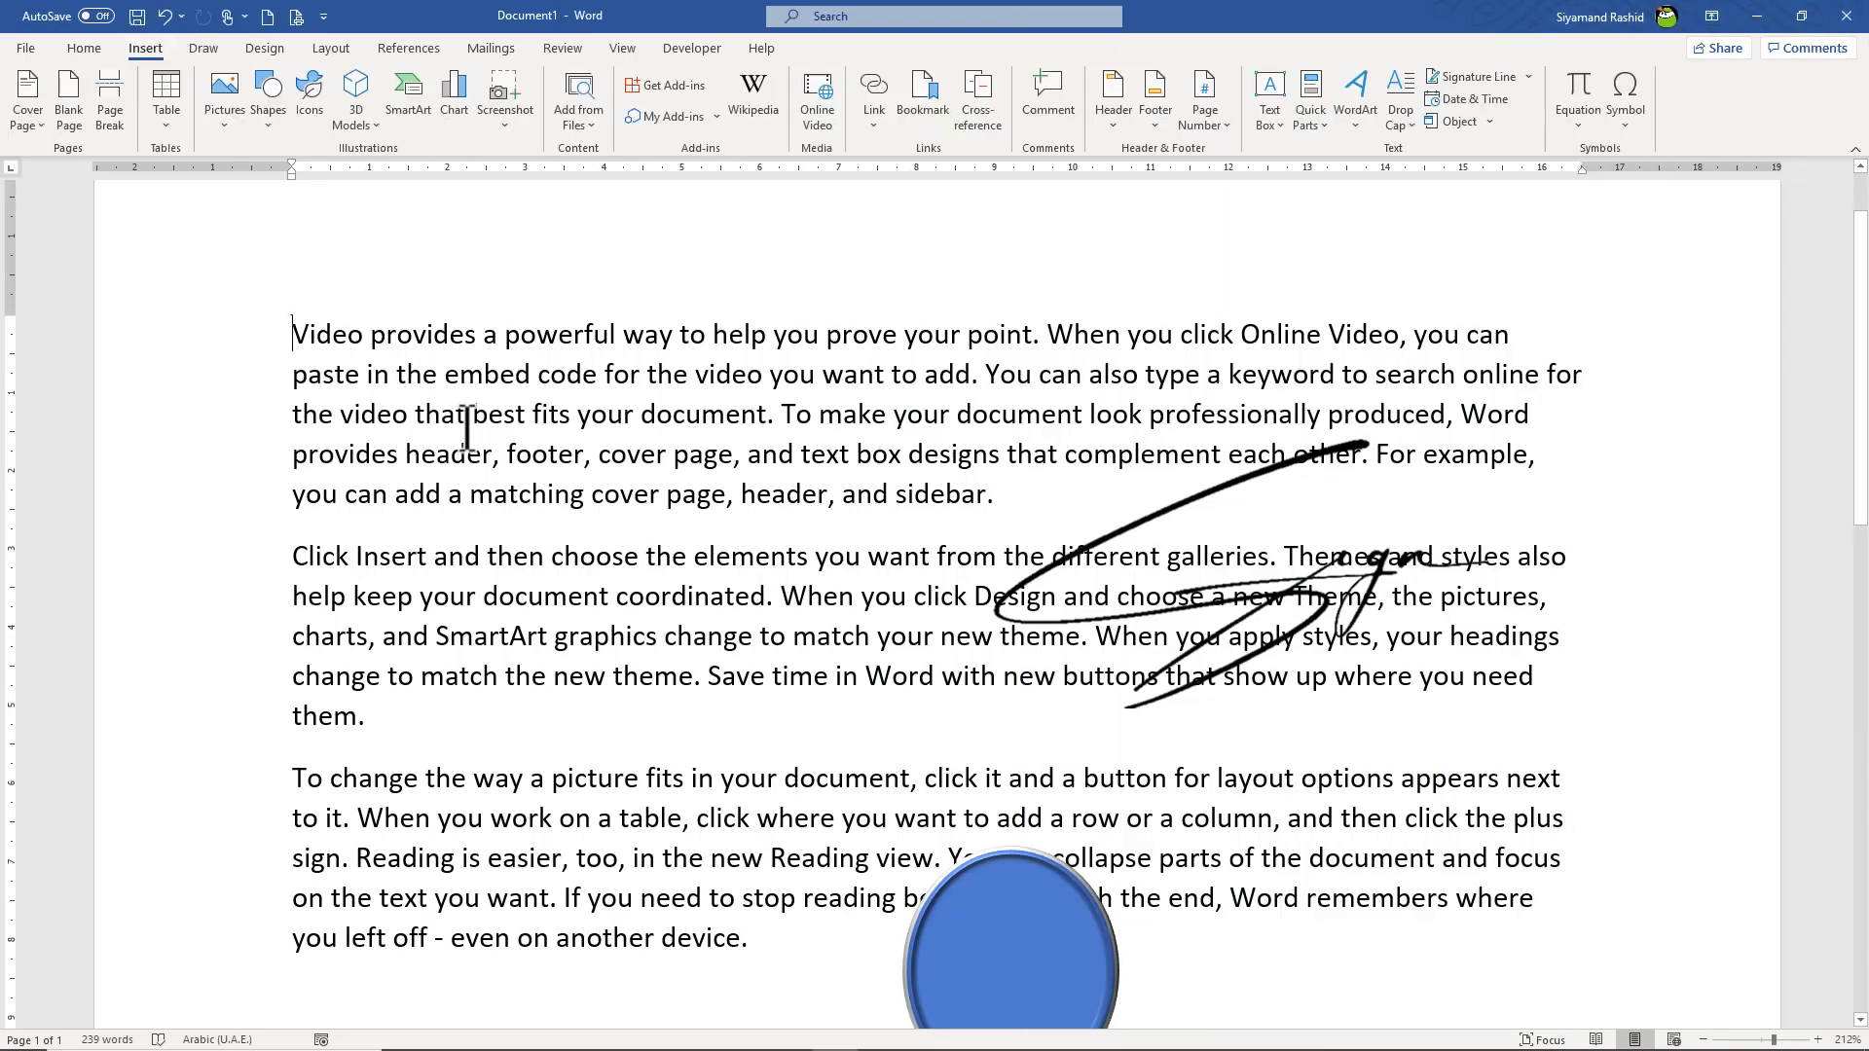
pyautogui.click(225, 125)
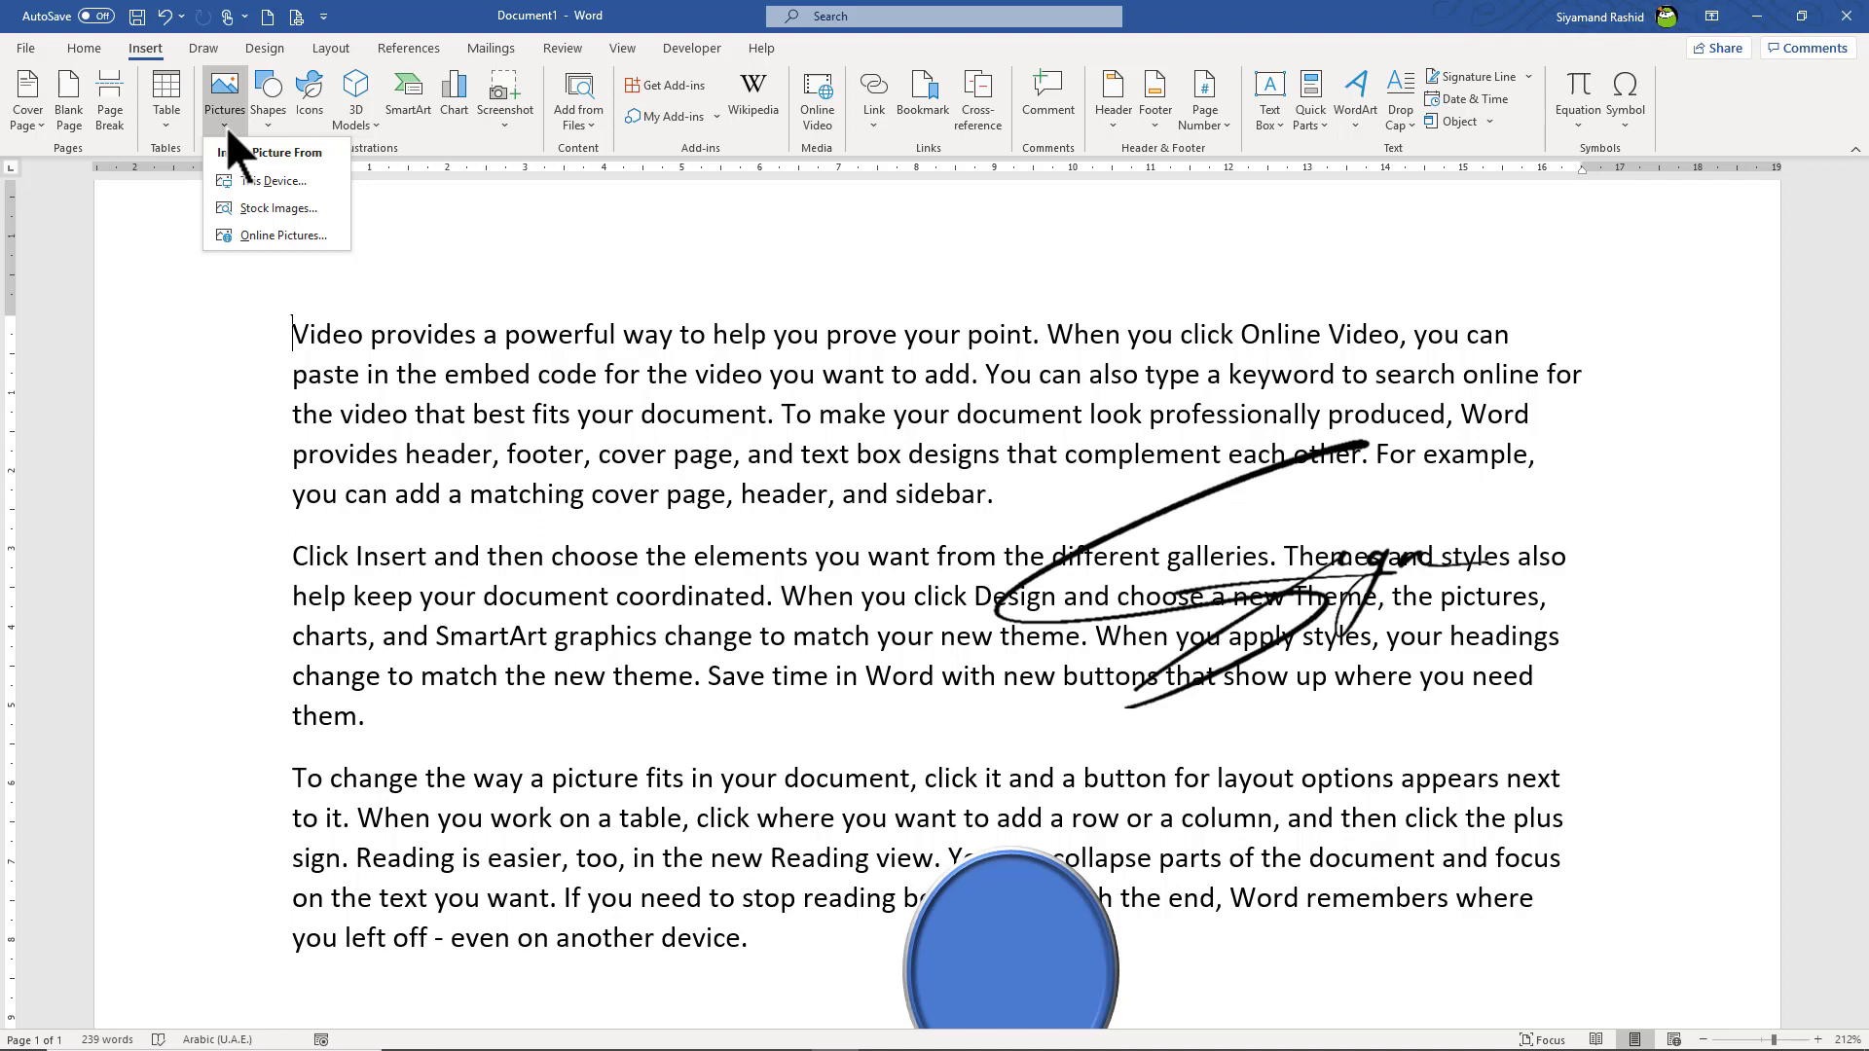
# Dismiss the Pictures menu and select the Notched Right Arrow from Block Arrows in Shapes
pyautogui.click(226, 126)
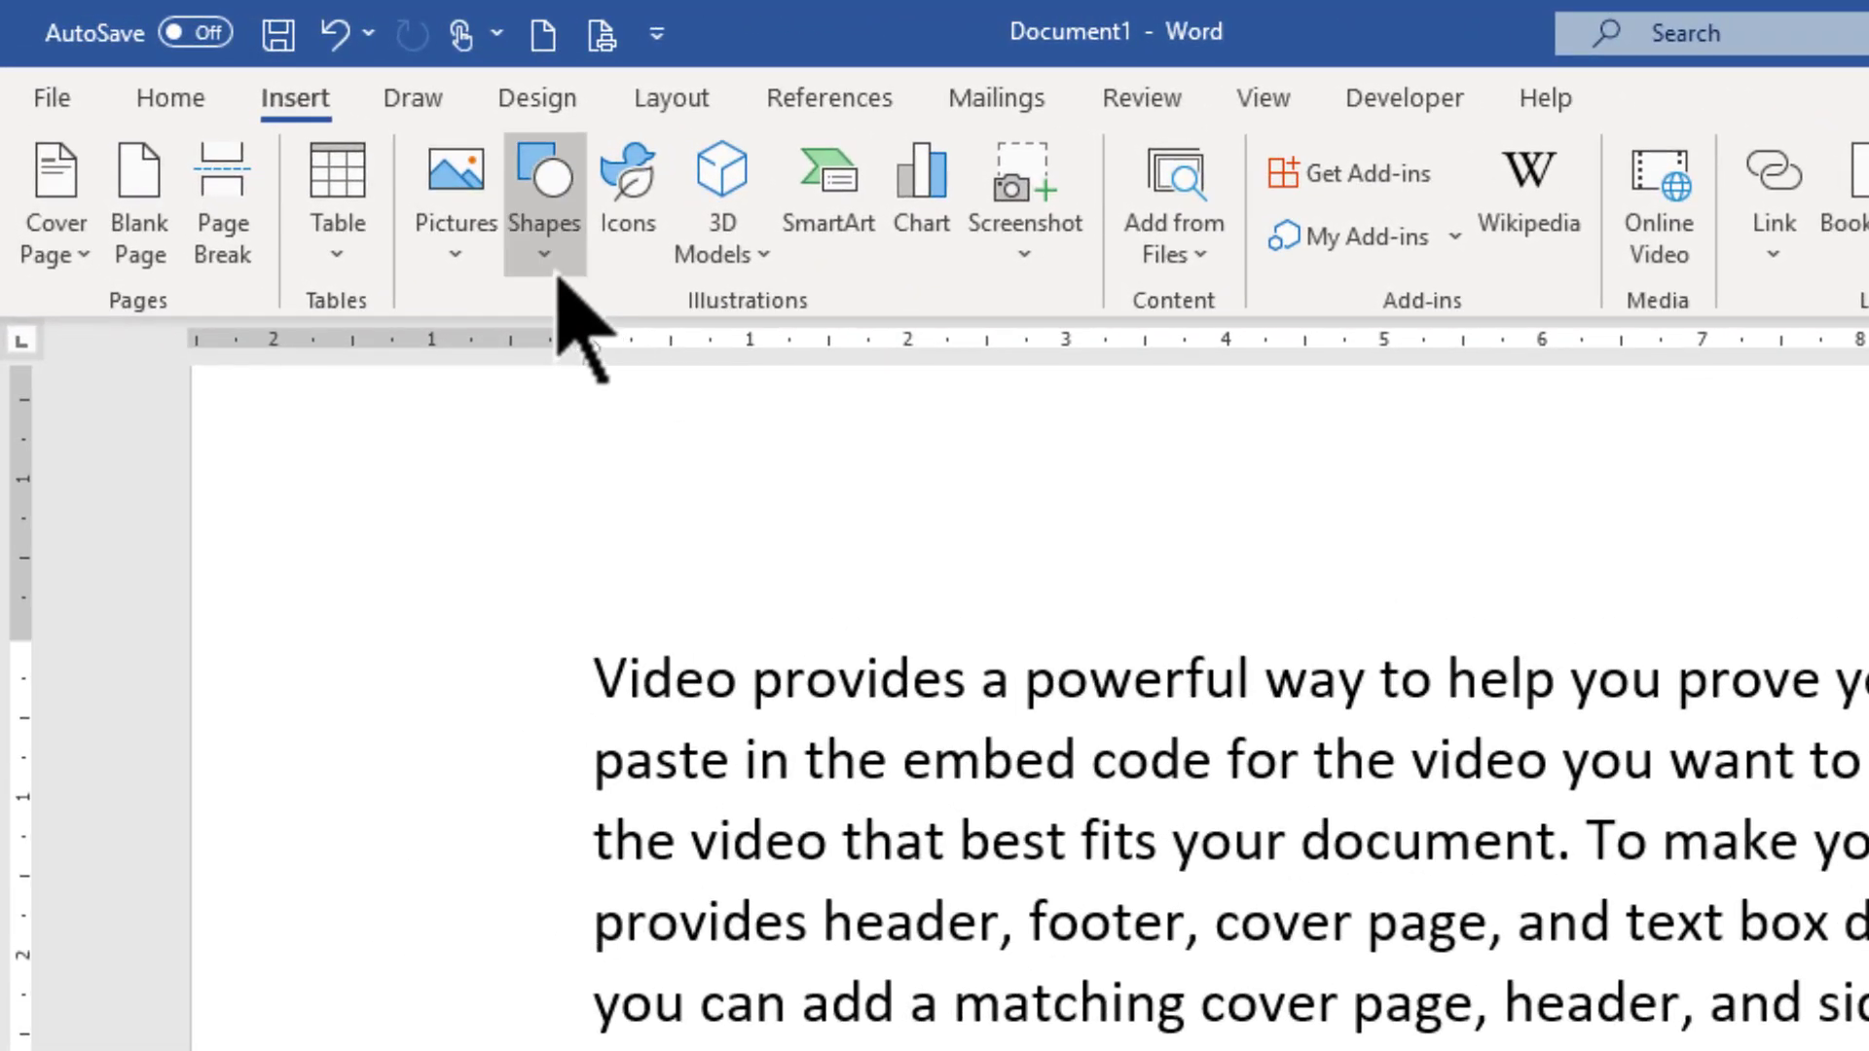
pyautogui.click(557, 275)
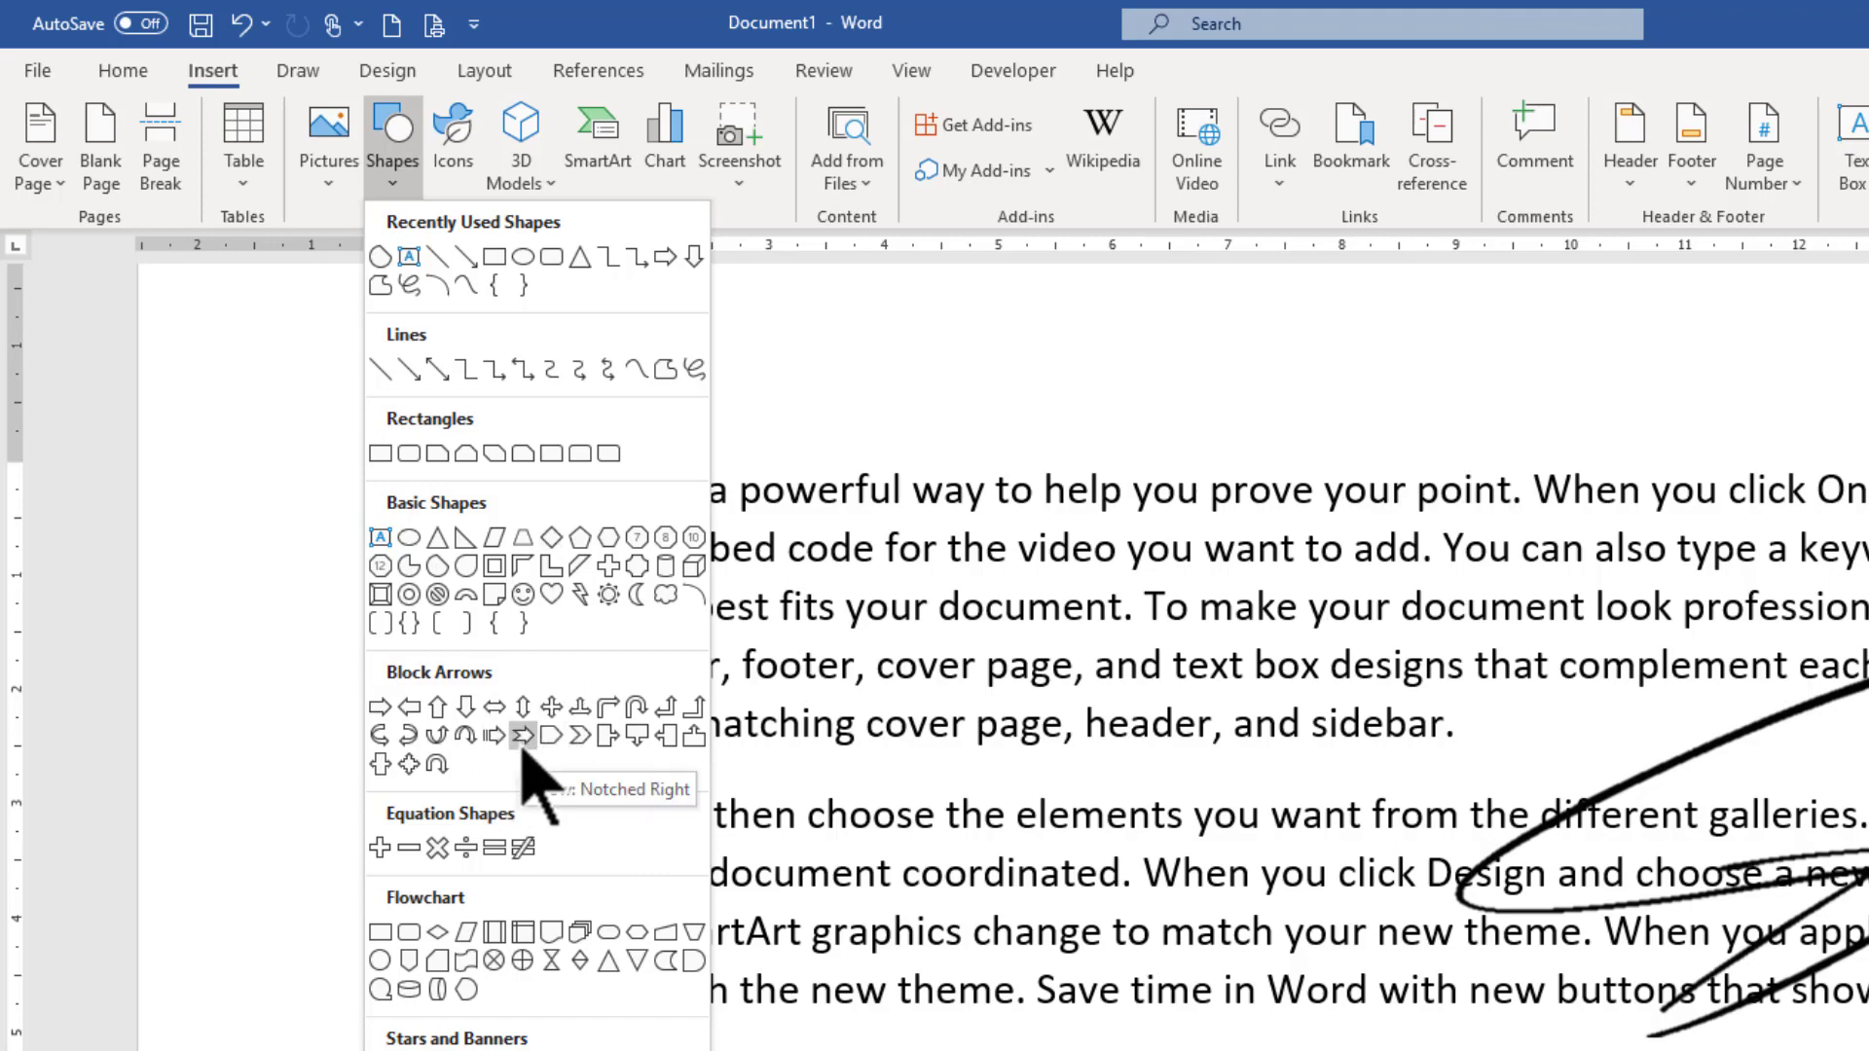
pyautogui.click(523, 738)
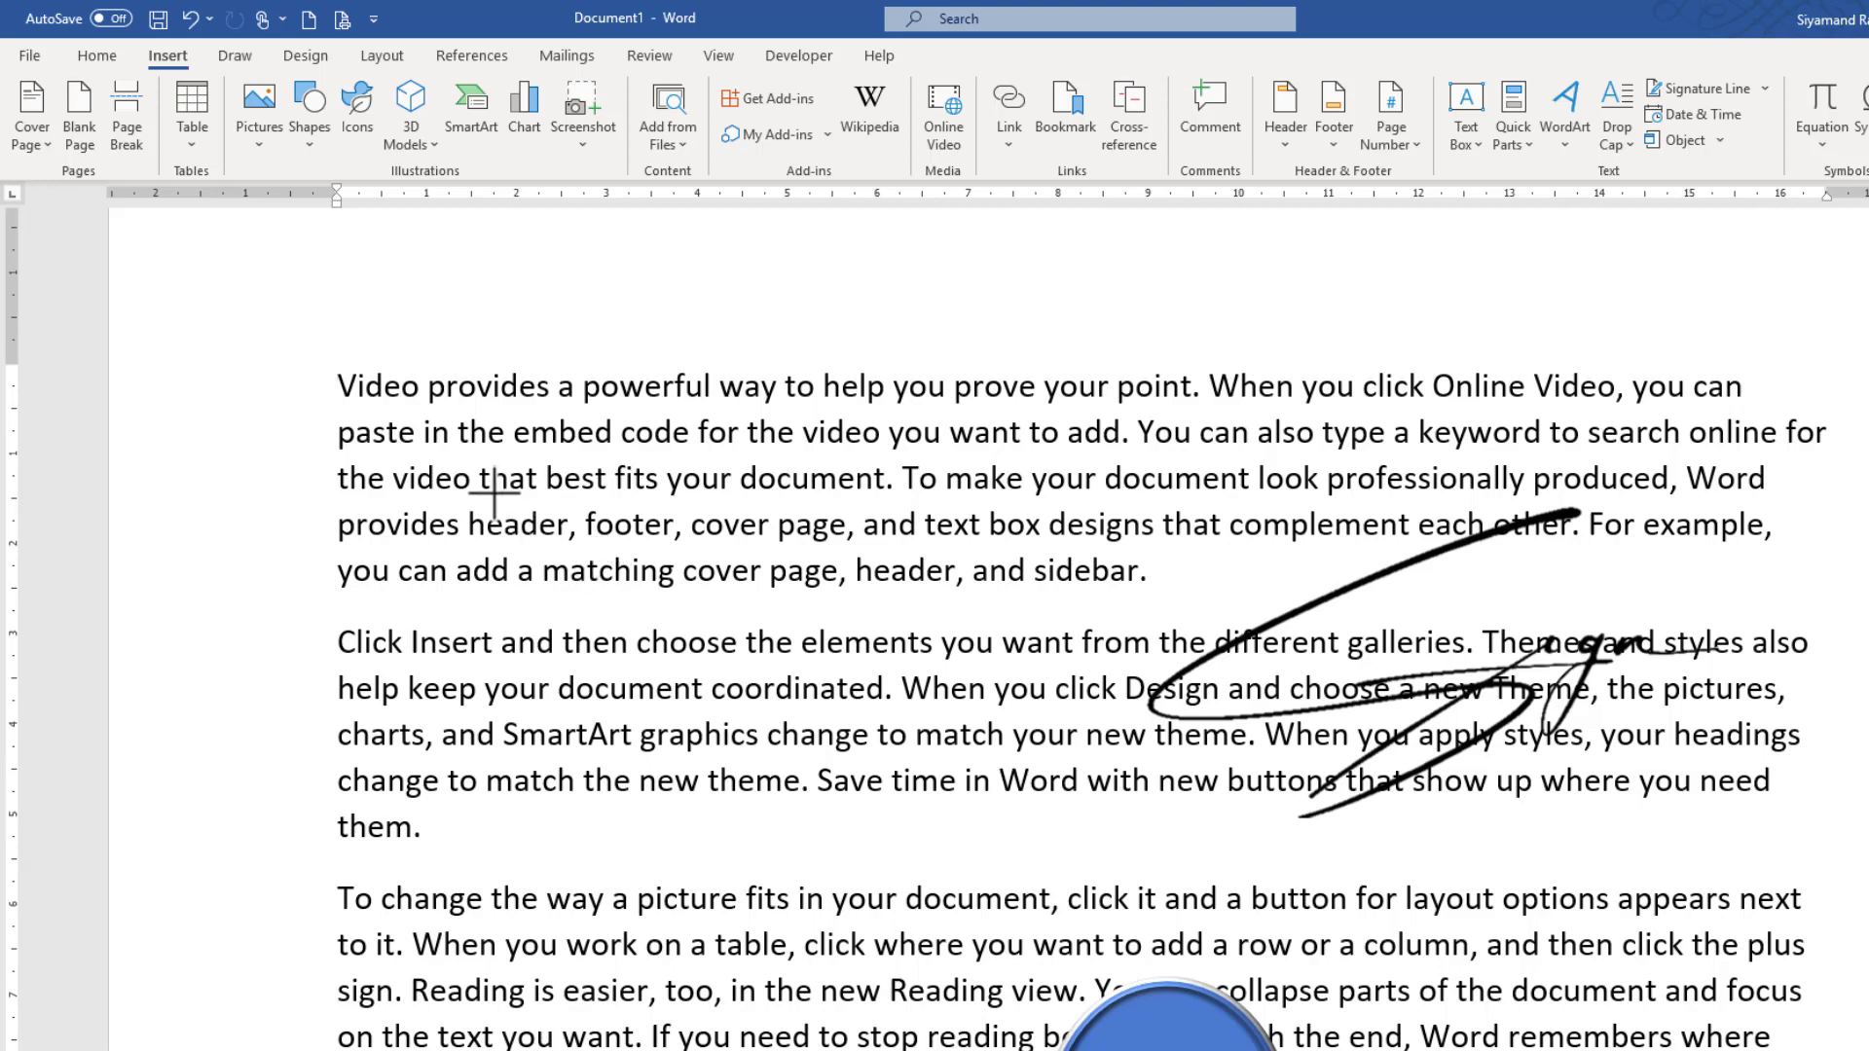
# Draw a blue notched right arrow across the first paragraphs, then stretch it taller and wider
pyautogui.moveTo(493, 492); pyautogui.dragTo(750, 672)
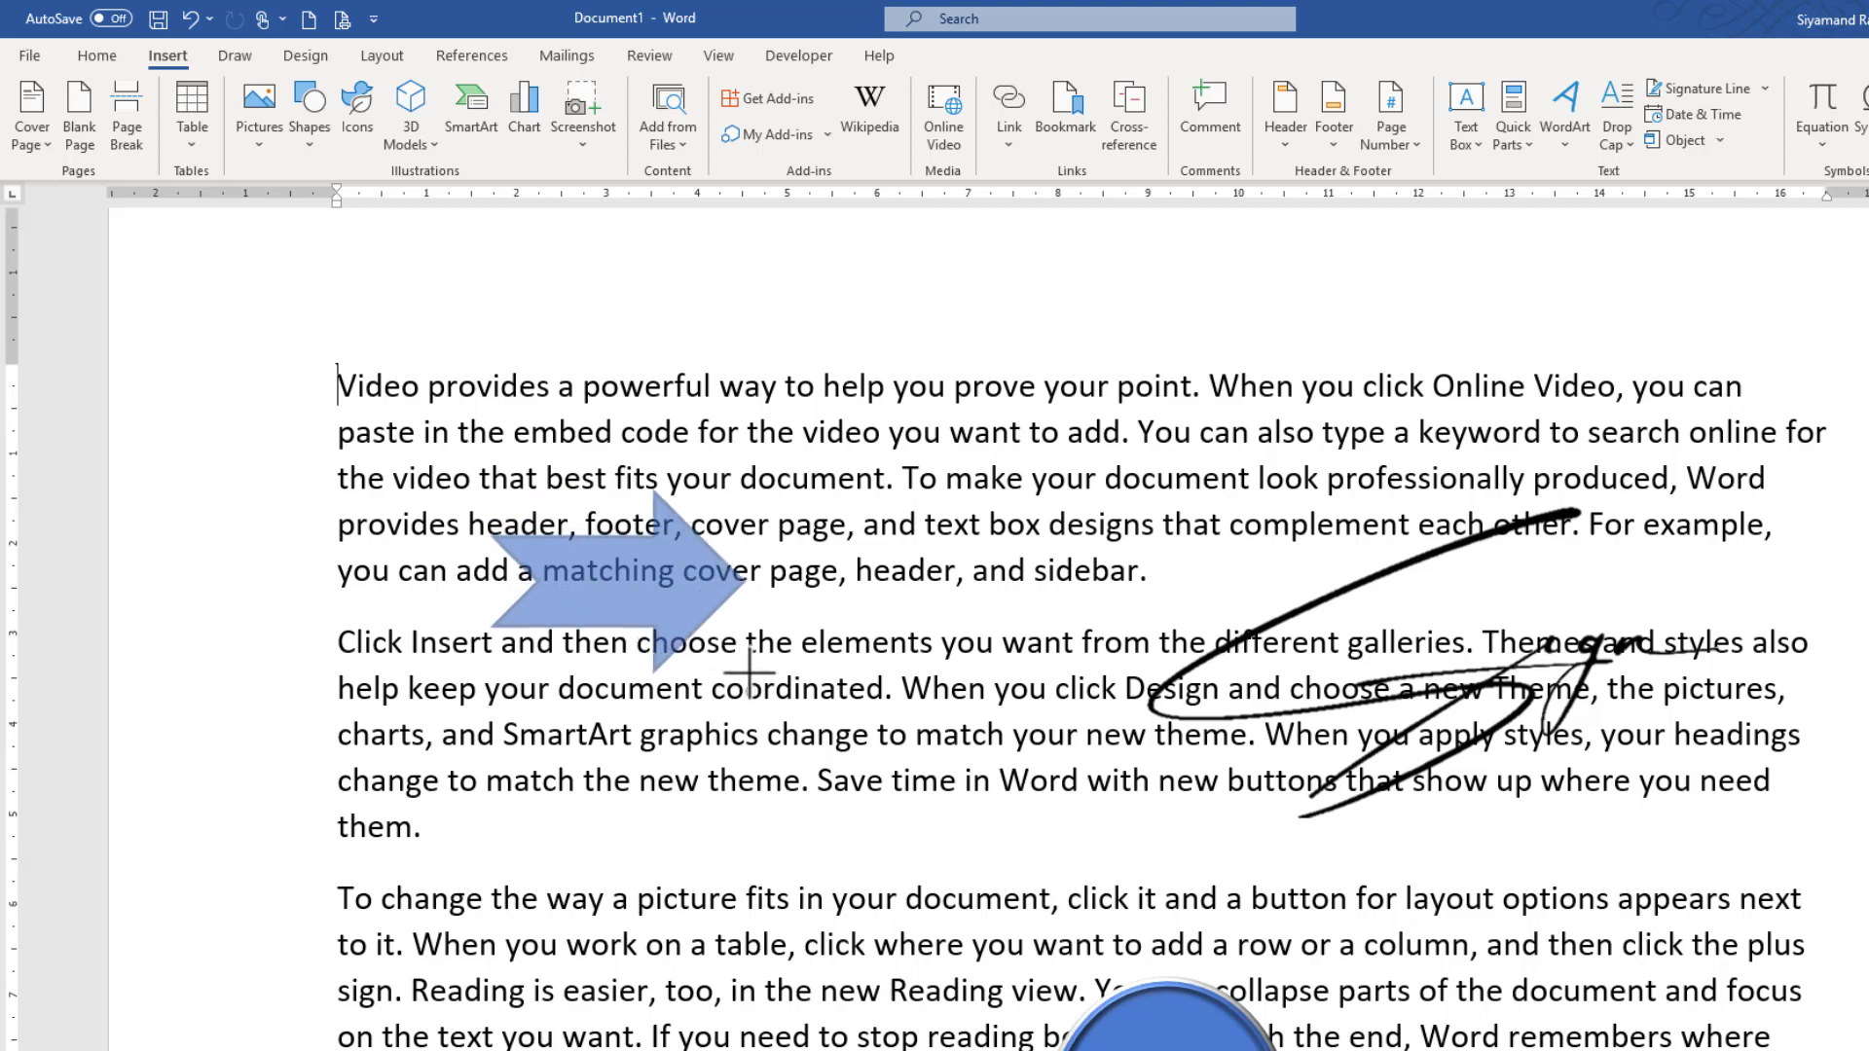
pyautogui.moveTo(749, 671); pyautogui.dragTo(891, 717)
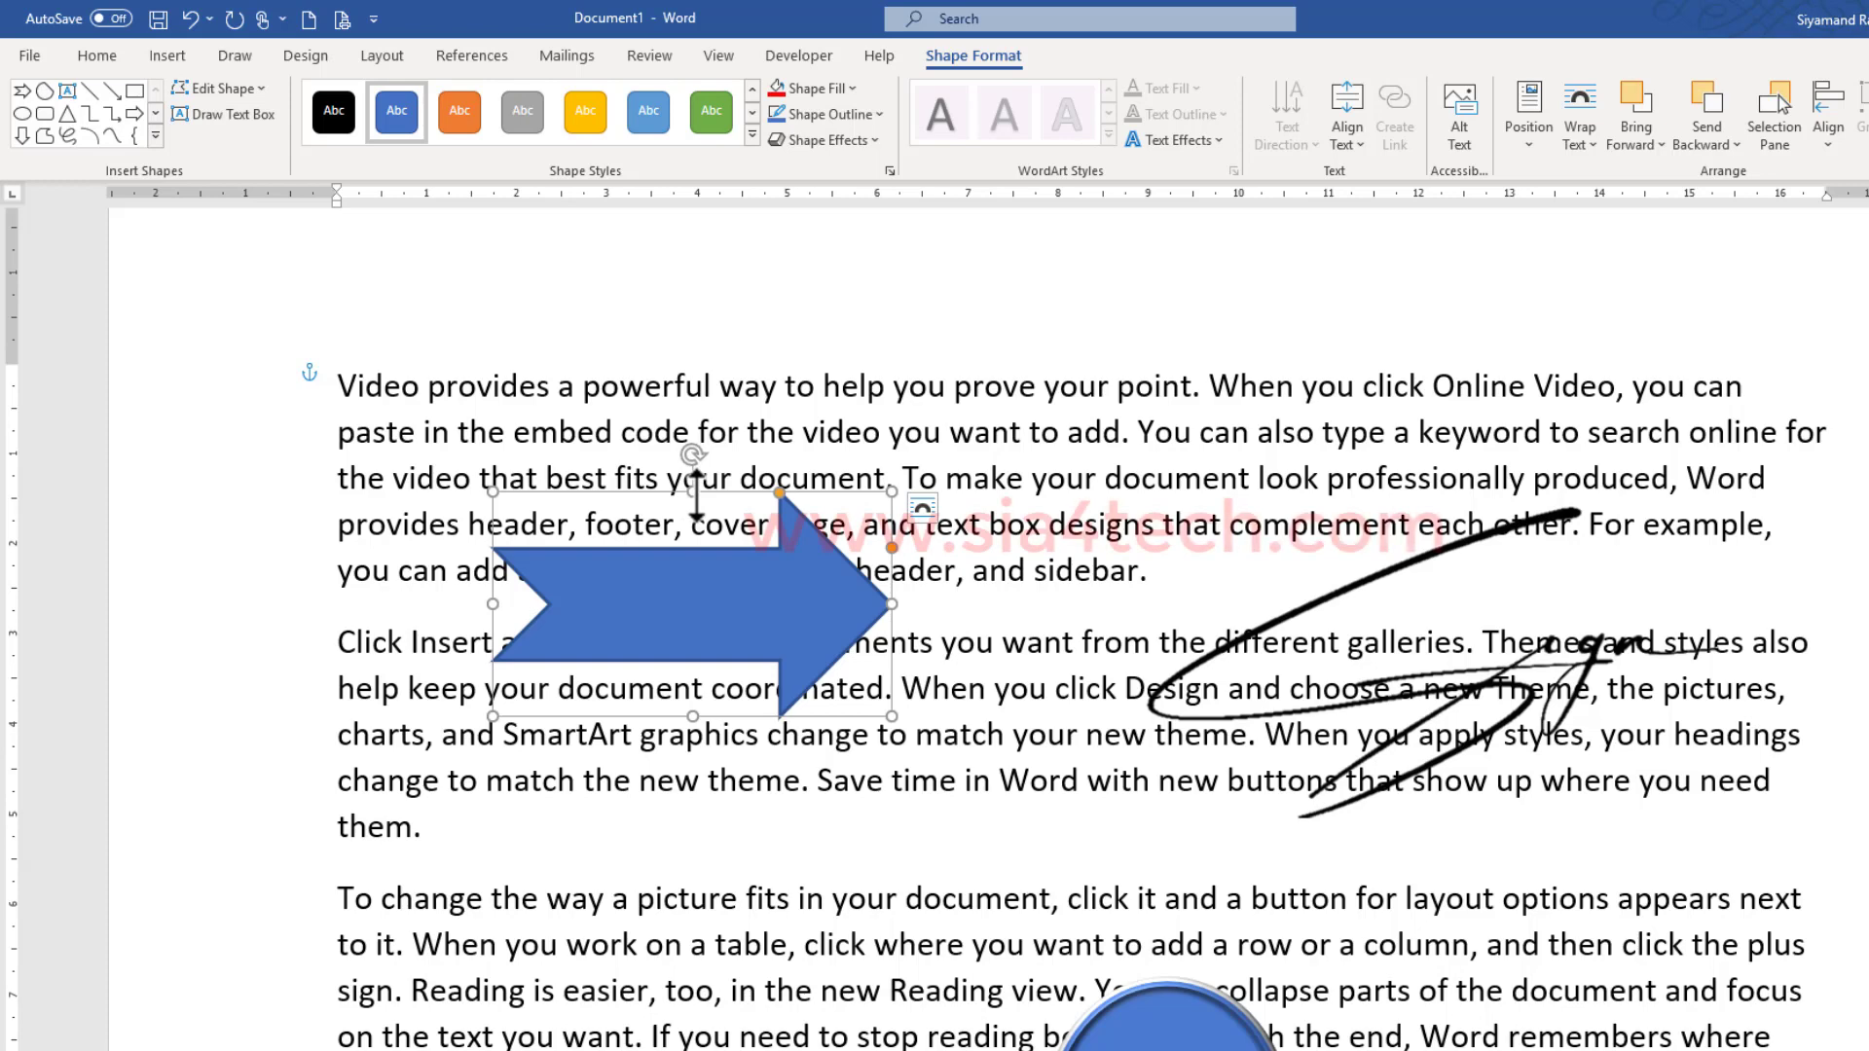
pyautogui.moveTo(692, 492)
pyautogui.mouseDown()
pyautogui.moveTo(695, 402)
pyautogui.moveTo(678, 586)
pyautogui.moveTo(692, 520)
pyautogui.mouseUp()
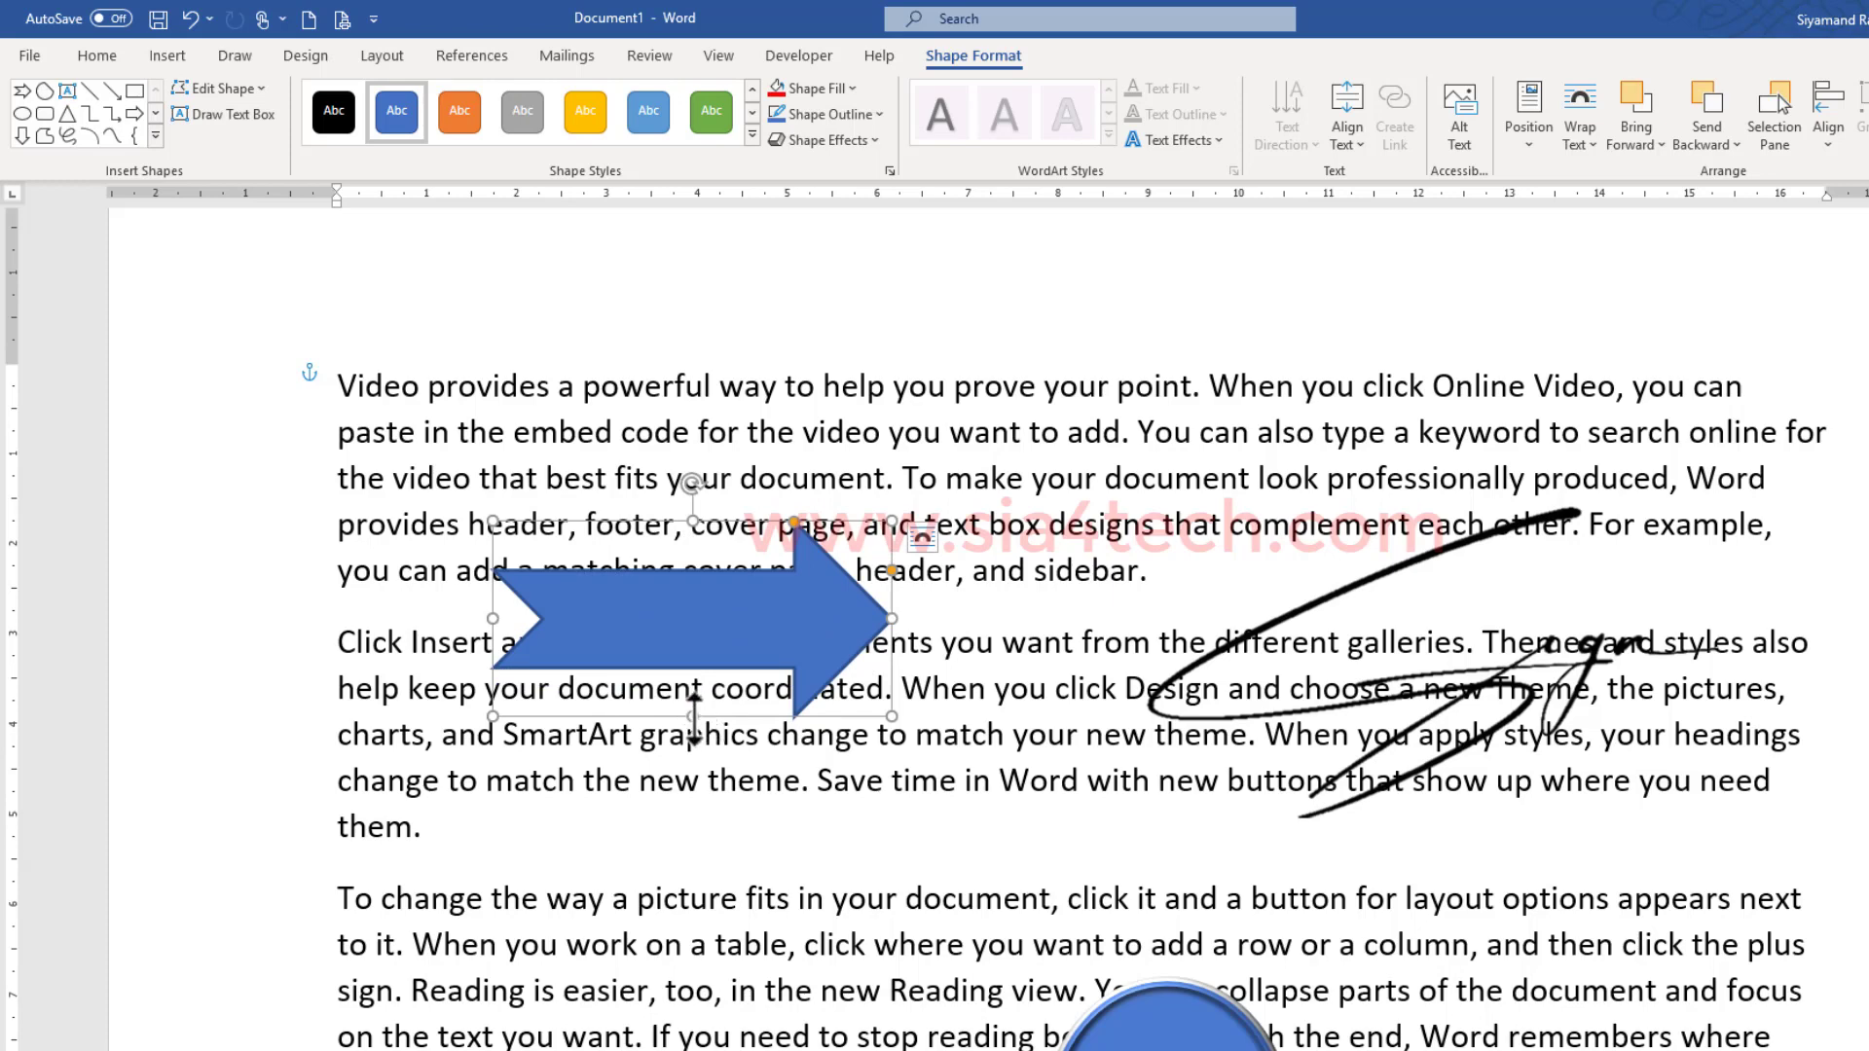
pyautogui.moveTo(693, 717); pyautogui.dragTo(693, 752)
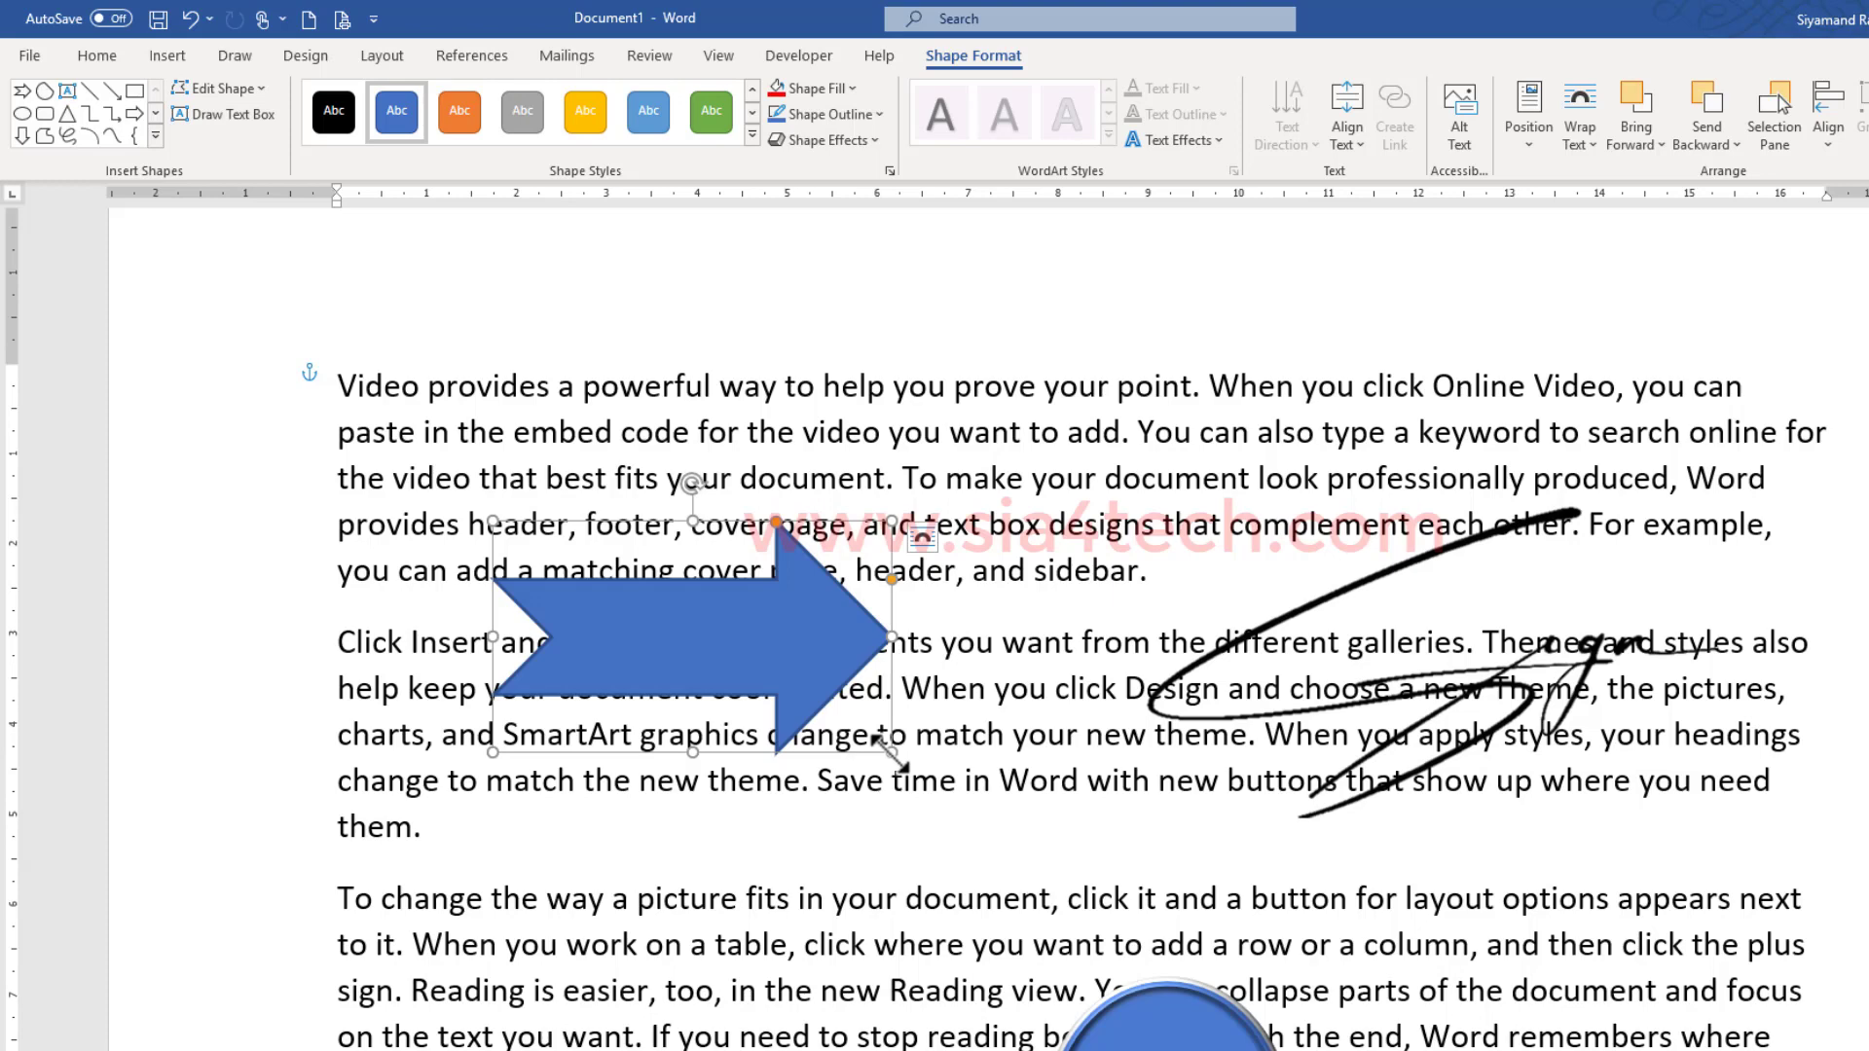
pyautogui.moveTo(890, 753); pyautogui.dragTo(941, 823)
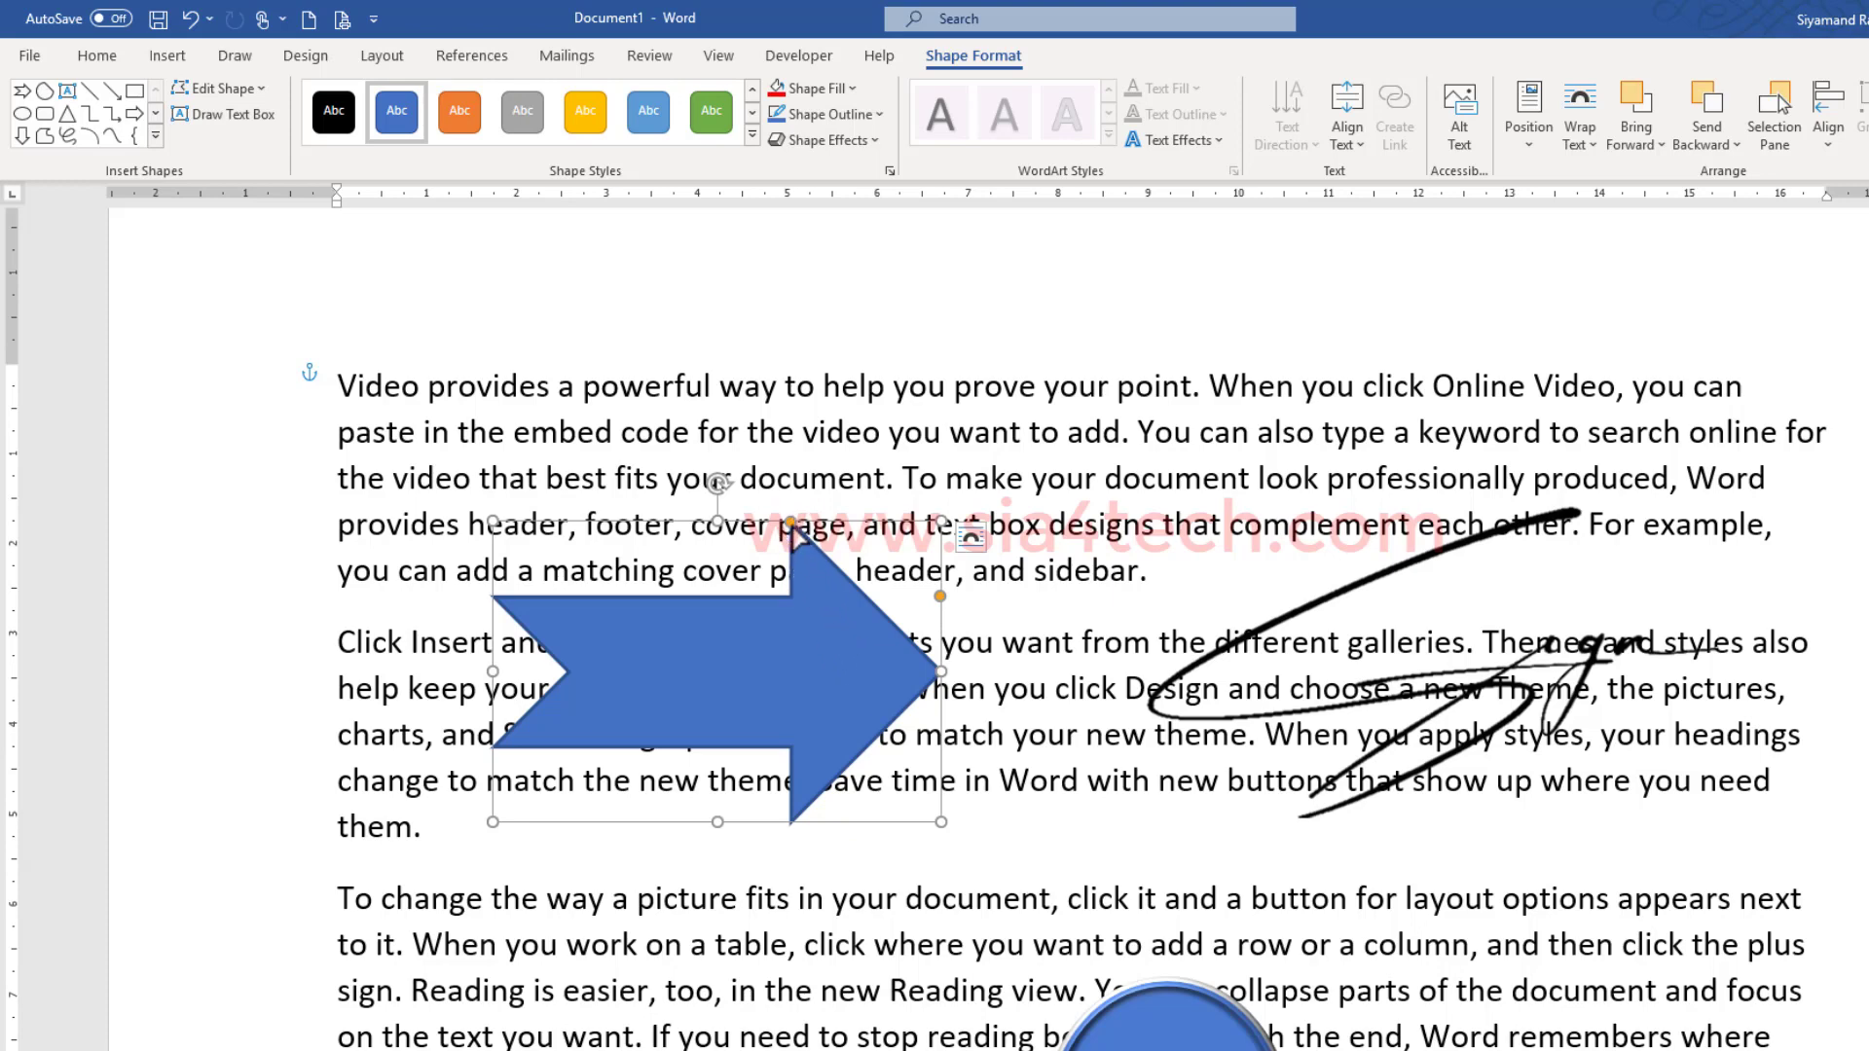
# Use the arrow's yellow handles to make a thin-line shaft with a tall, wide arrowhead
pyautogui.moveTo(790, 525); pyautogui.dragTo(673, 523)
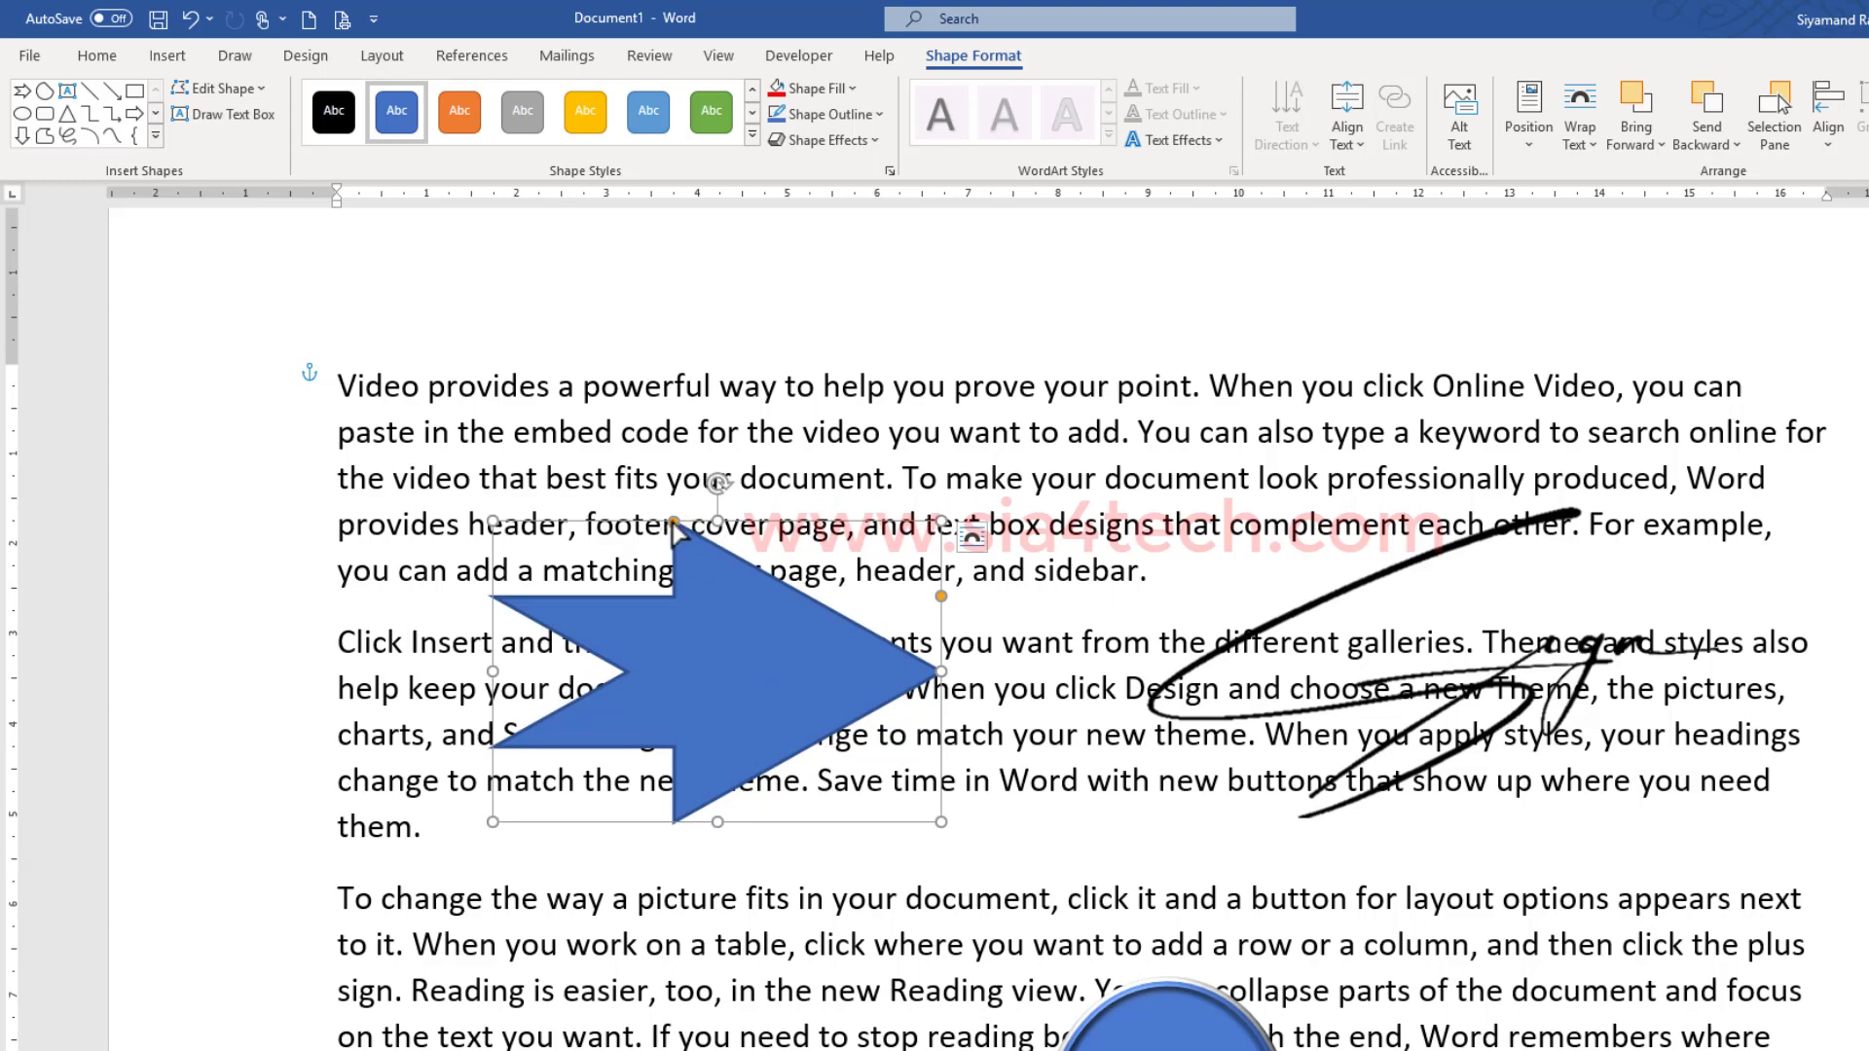
pyautogui.moveTo(674, 522); pyautogui.dragTo(866, 537)
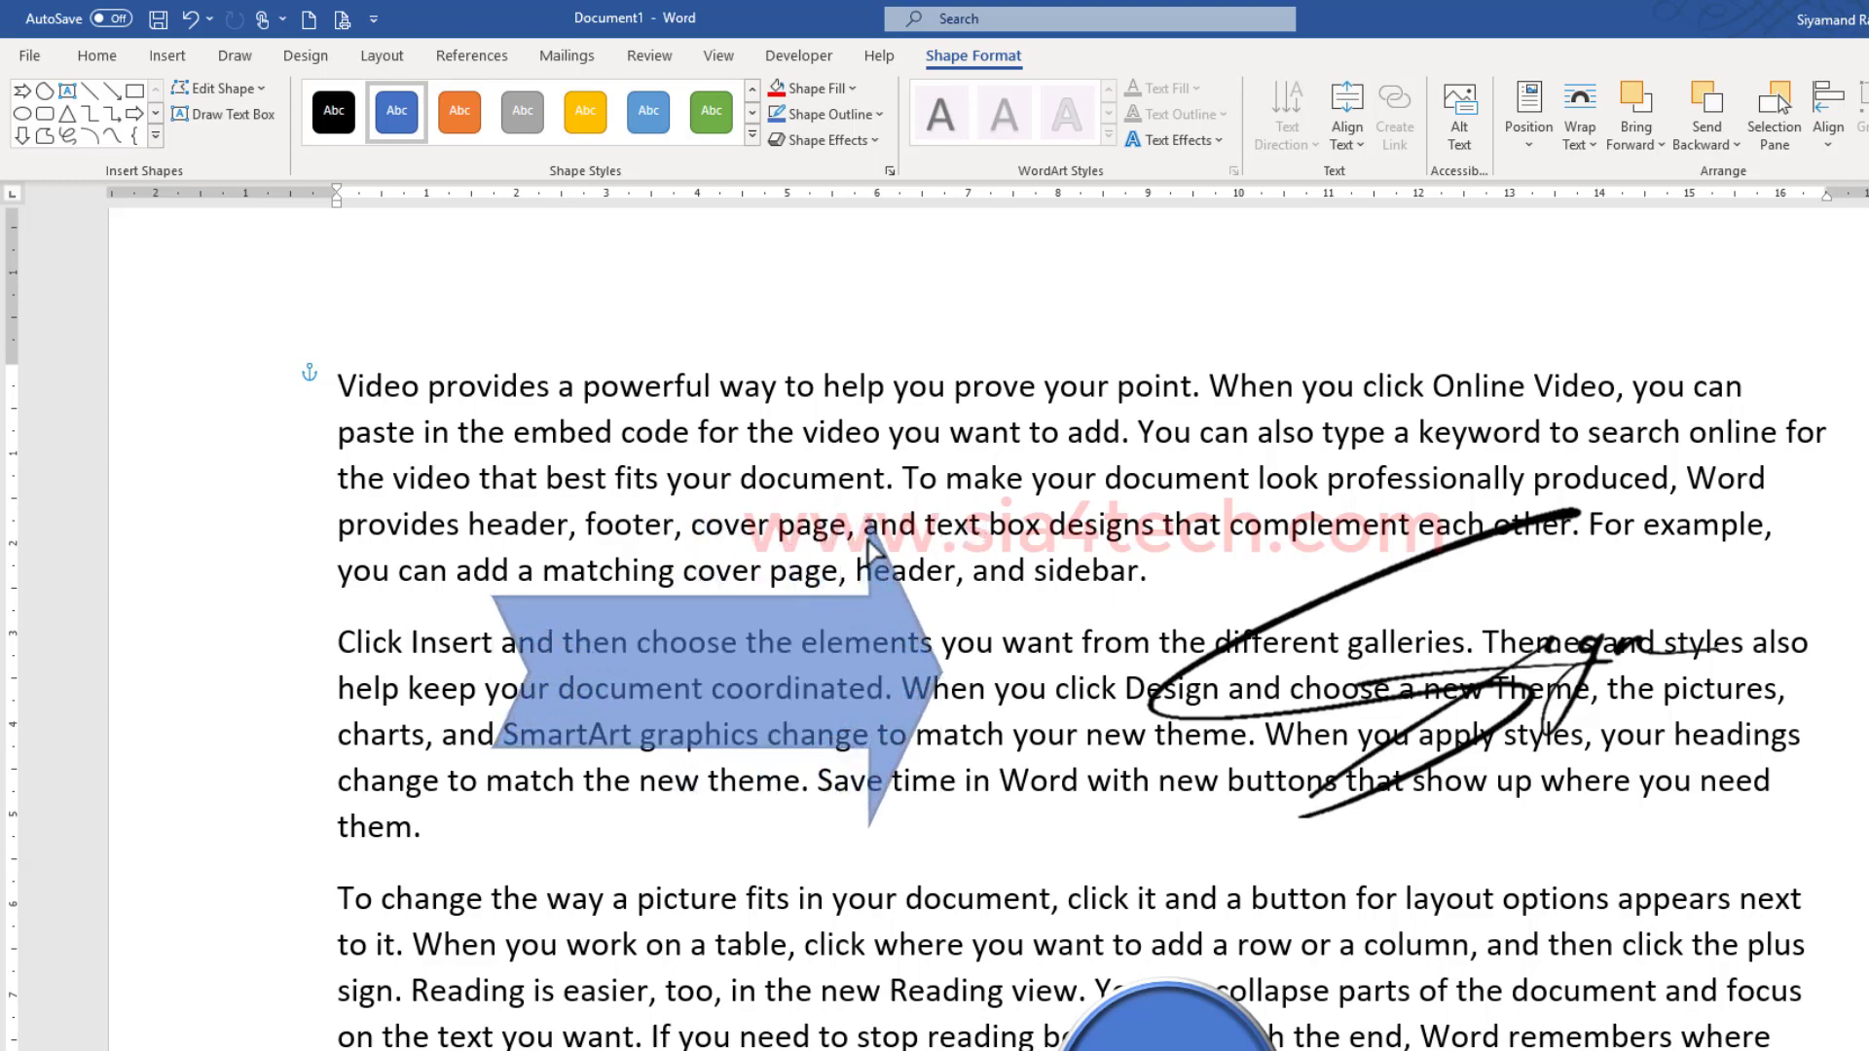
pyautogui.moveTo(493, 595); pyautogui.dragTo(493, 628)
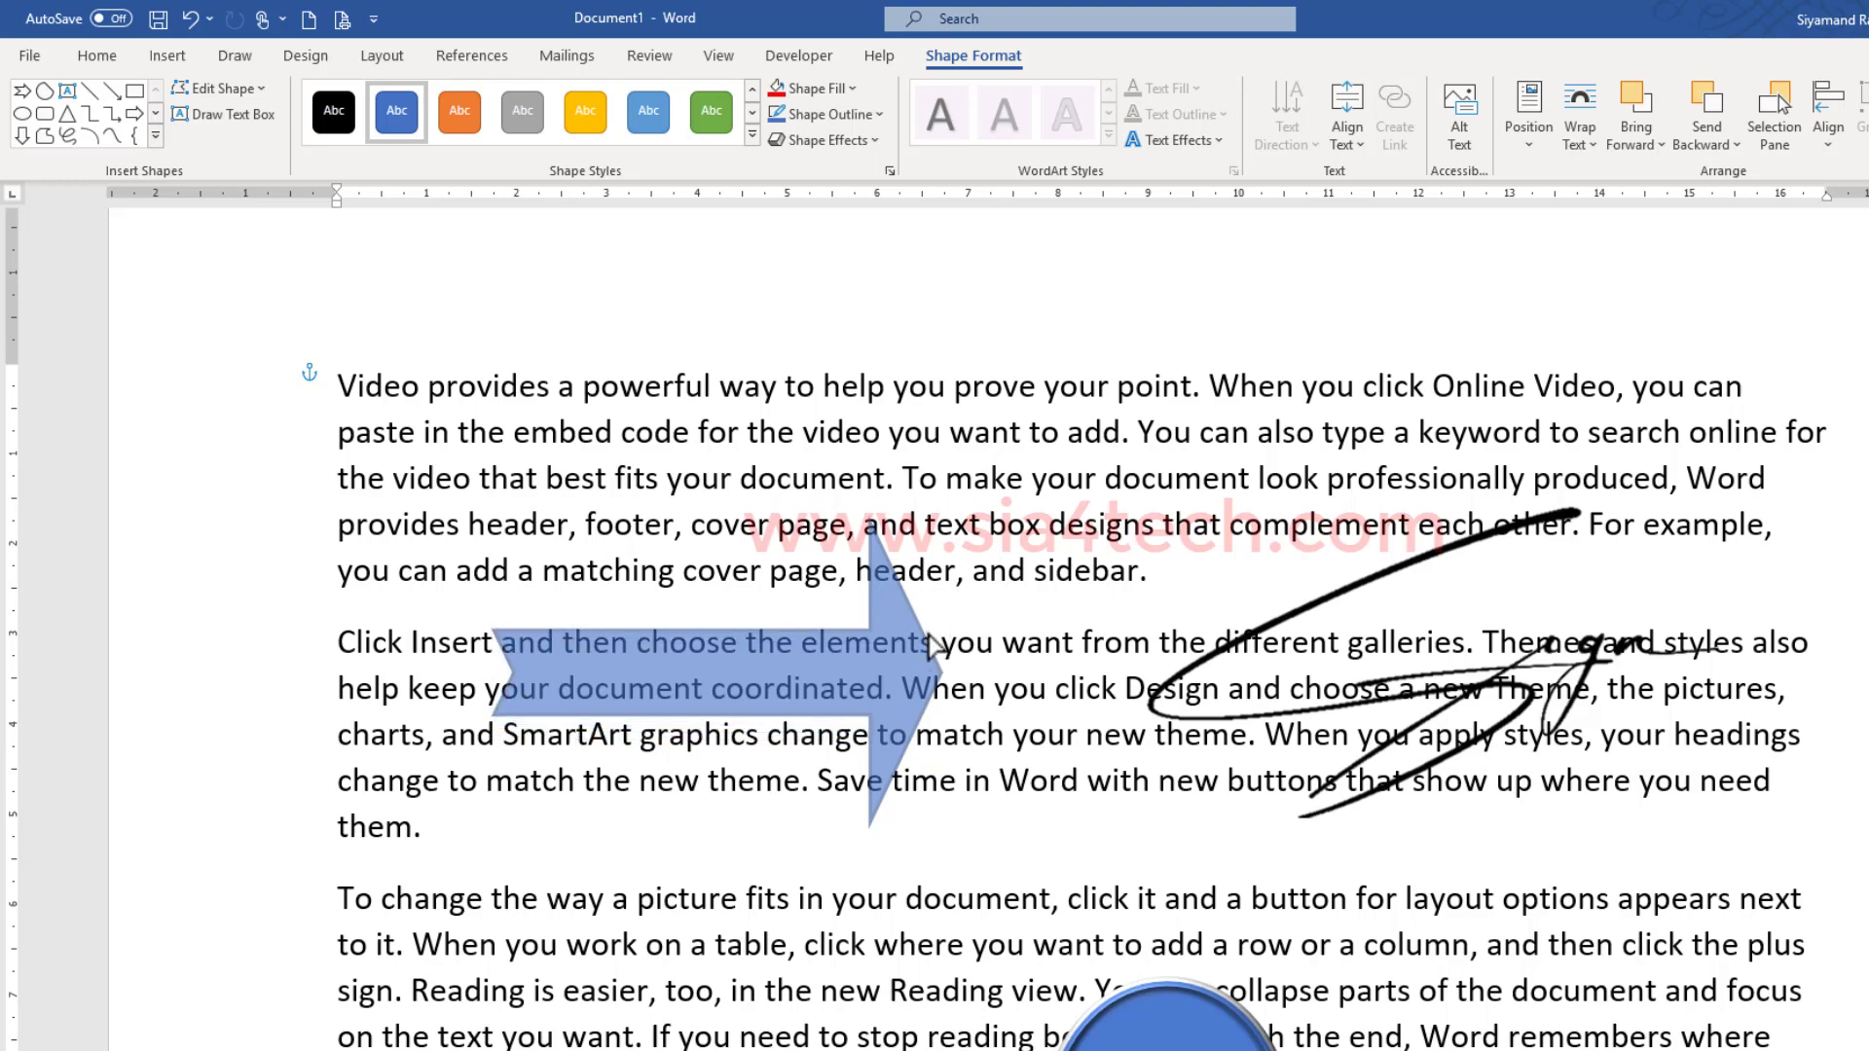
pyautogui.moveTo(932, 645); pyautogui.dragTo(915, 620)
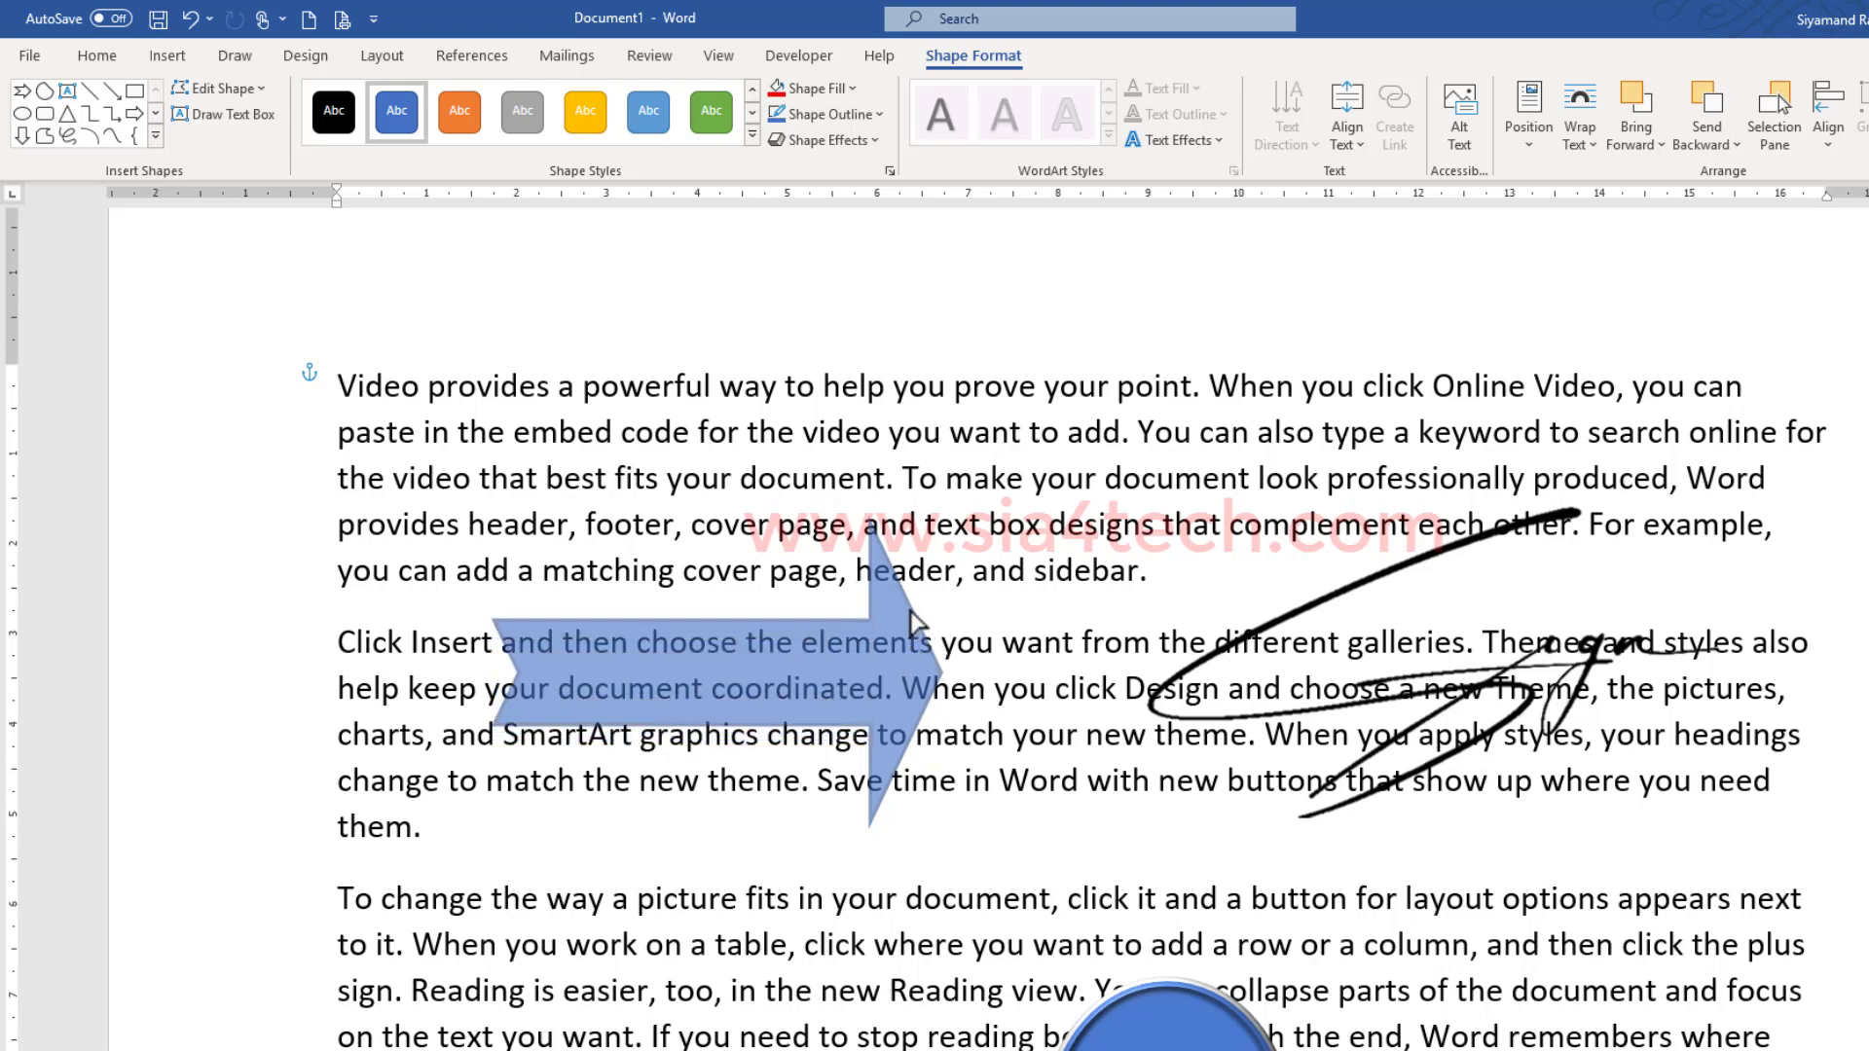
pyautogui.moveTo(915, 620)
pyautogui.mouseDown()
pyautogui.moveTo(906, 693)
pyautogui.moveTo(920, 633)
pyautogui.mouseUp()
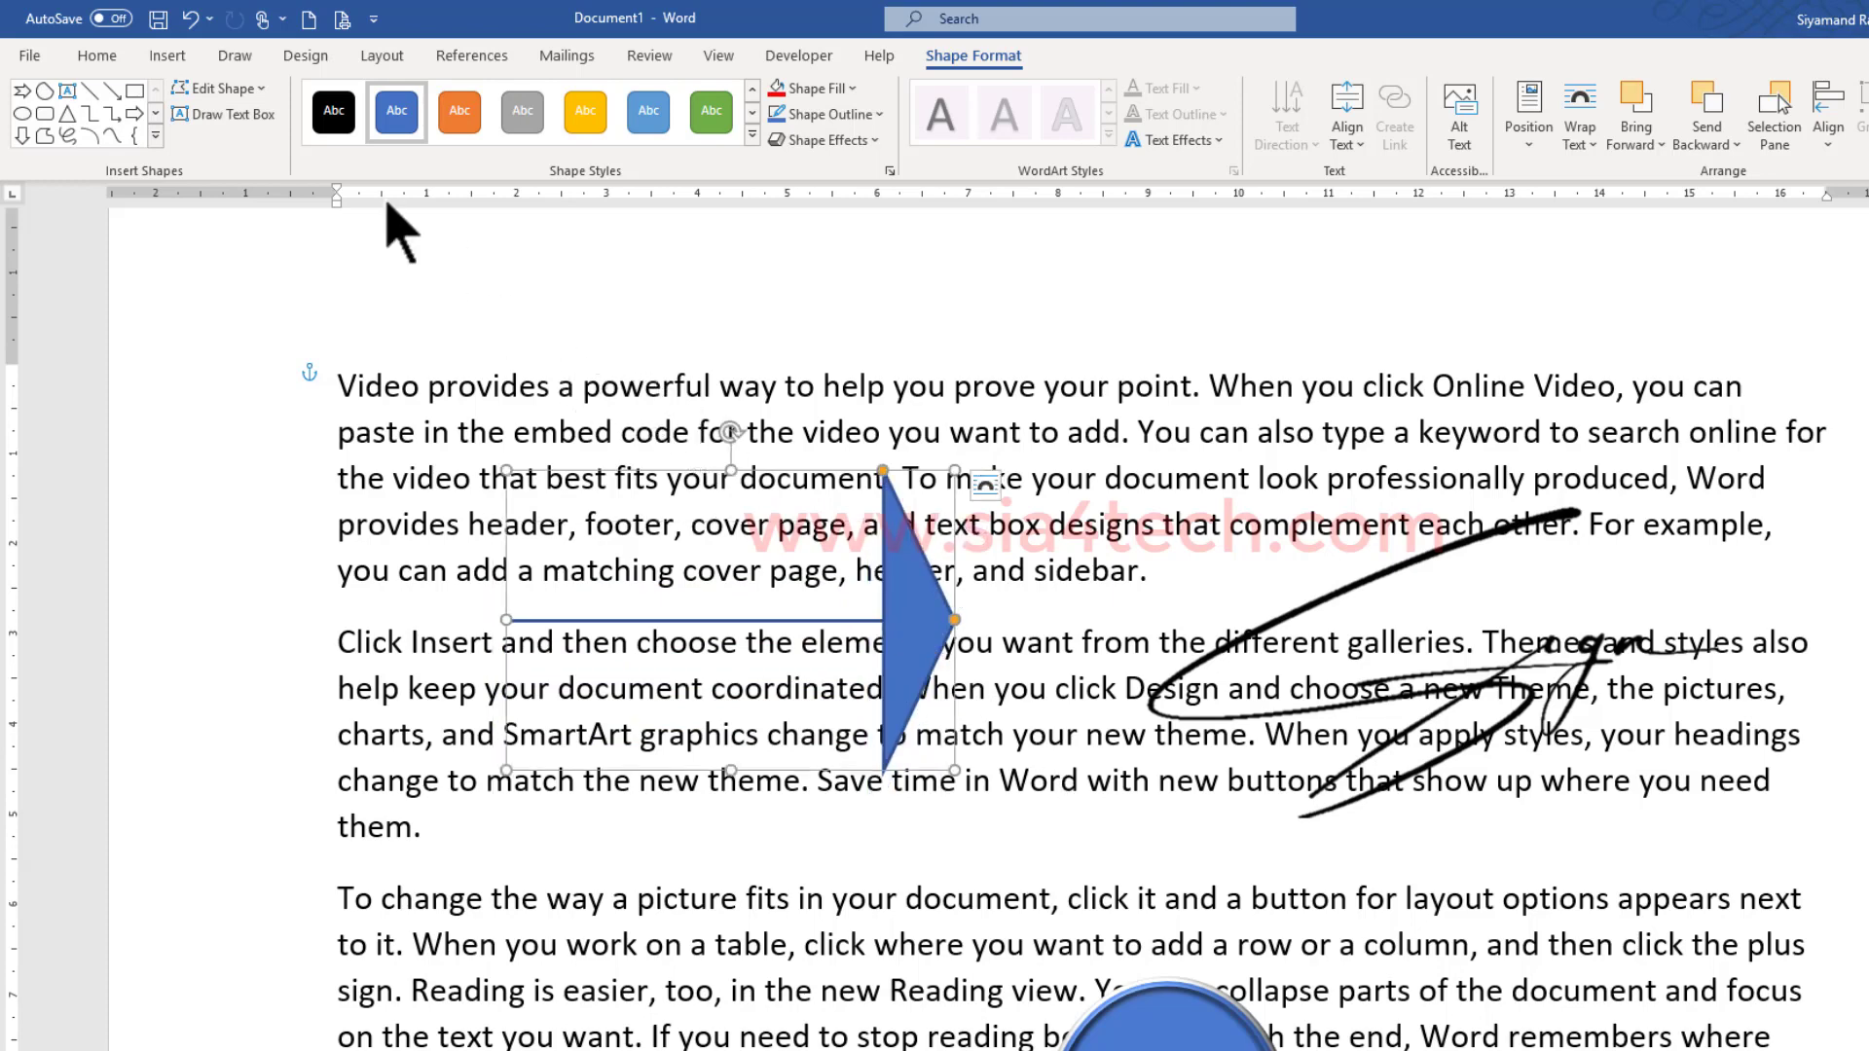
pyautogui.click(167, 55)
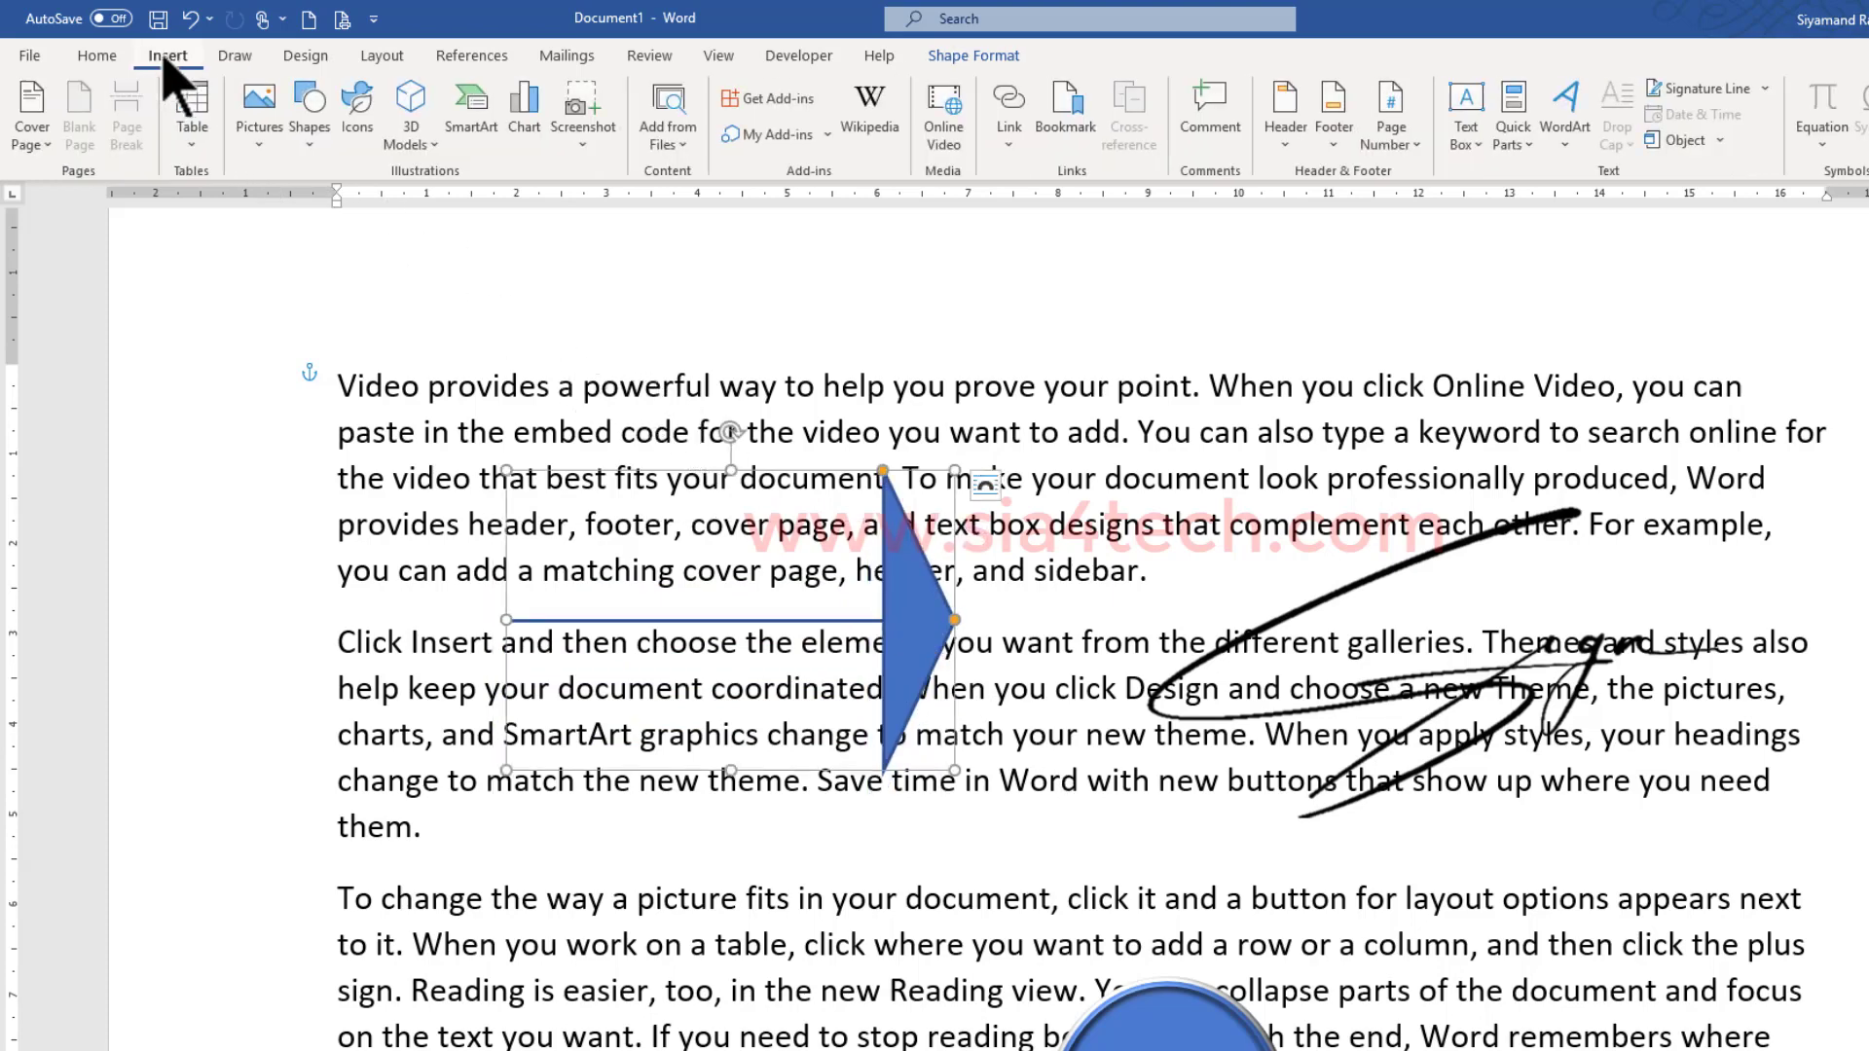
# Draw a blue 12-point star, sharpen its points, and move it left between paragraphs two and three
pyautogui.click(309, 137)
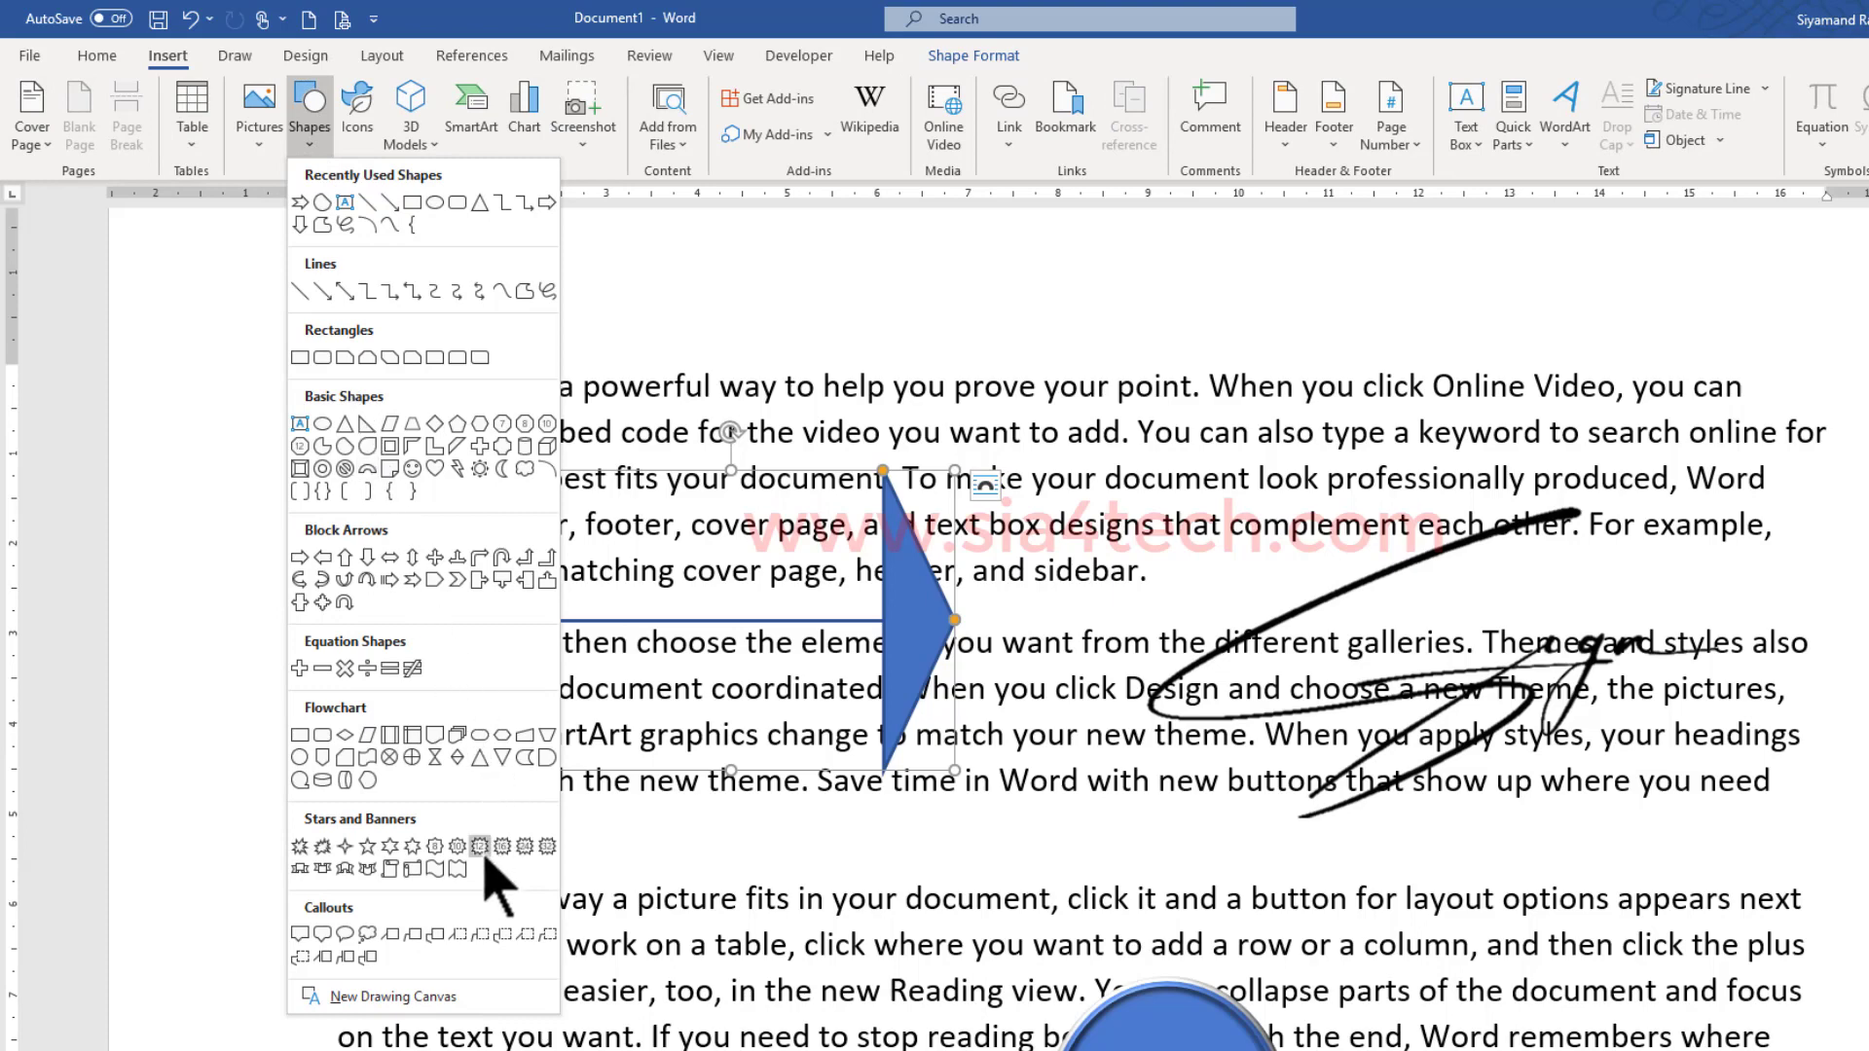
pyautogui.click(480, 848)
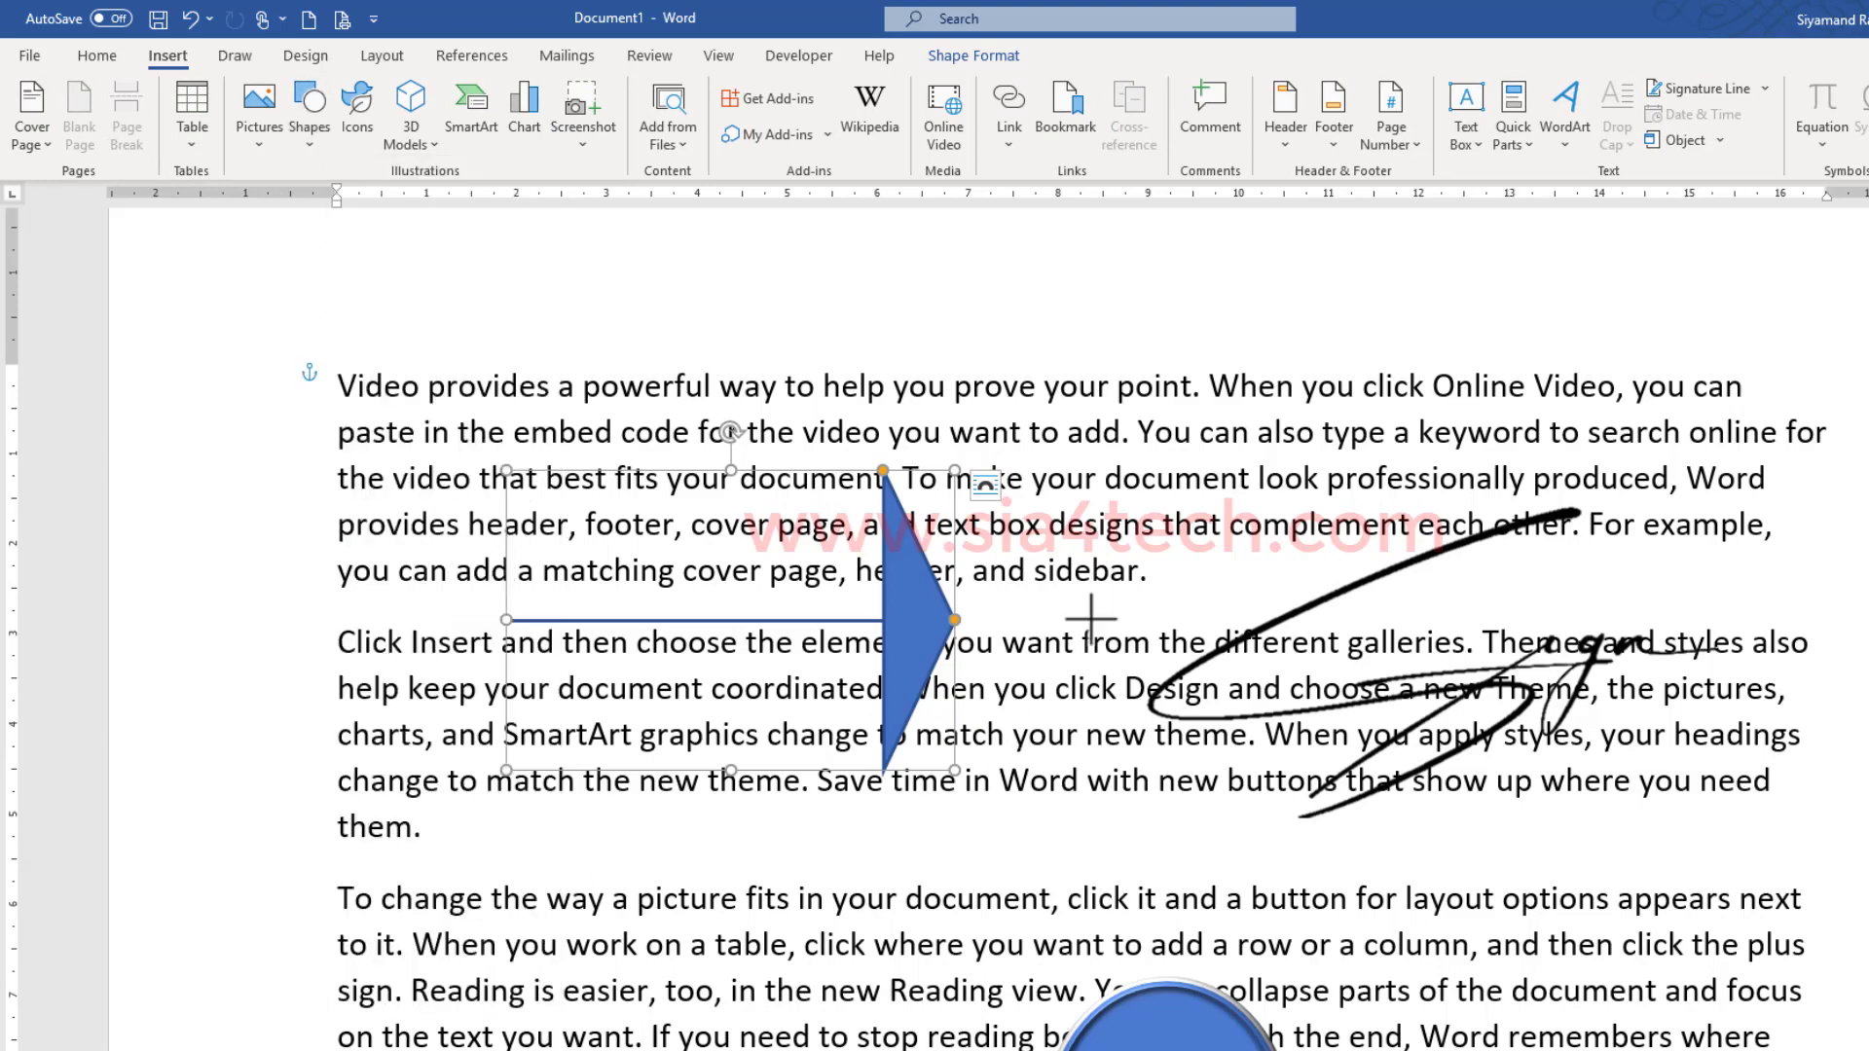
pyautogui.moveTo(1196, 341); pyautogui.dragTo(1488, 658)
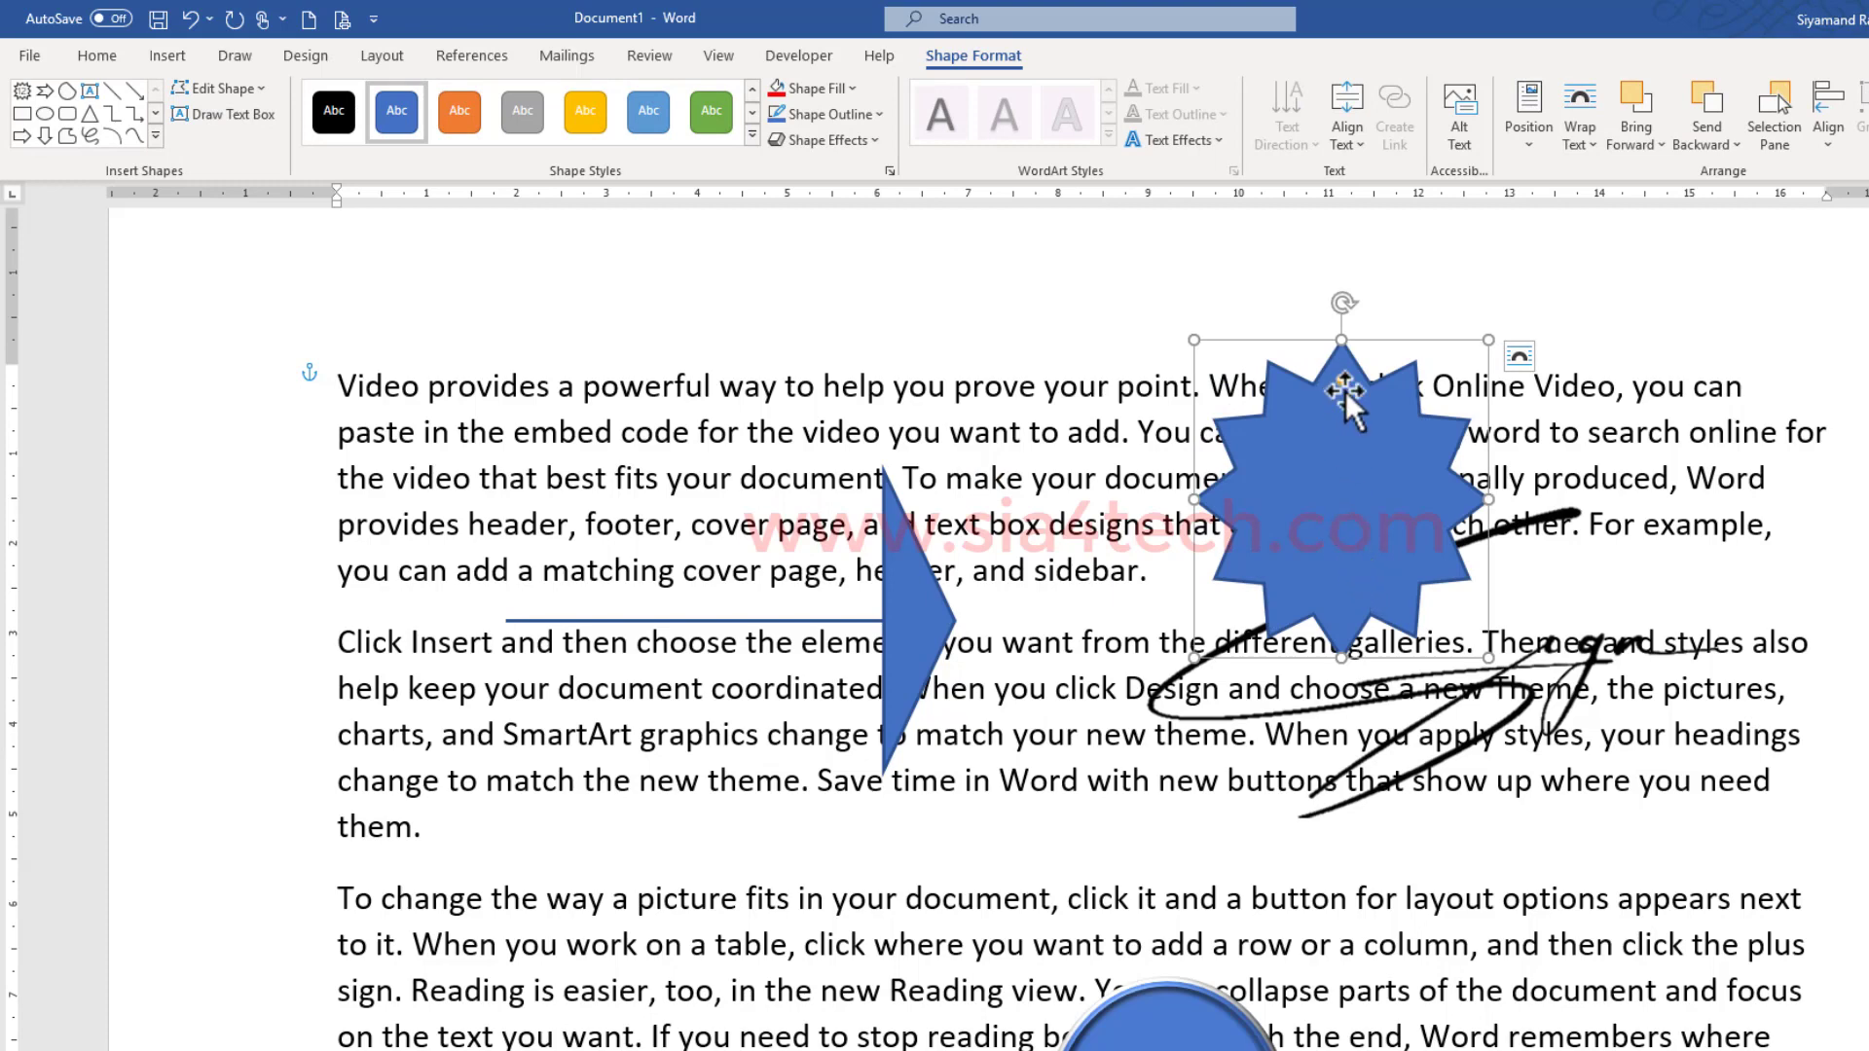
pyautogui.moveTo(1341, 391)
pyautogui.mouseDown()
pyautogui.moveTo(1341, 443)
pyautogui.moveTo(1341, 417)
pyautogui.mouseUp()
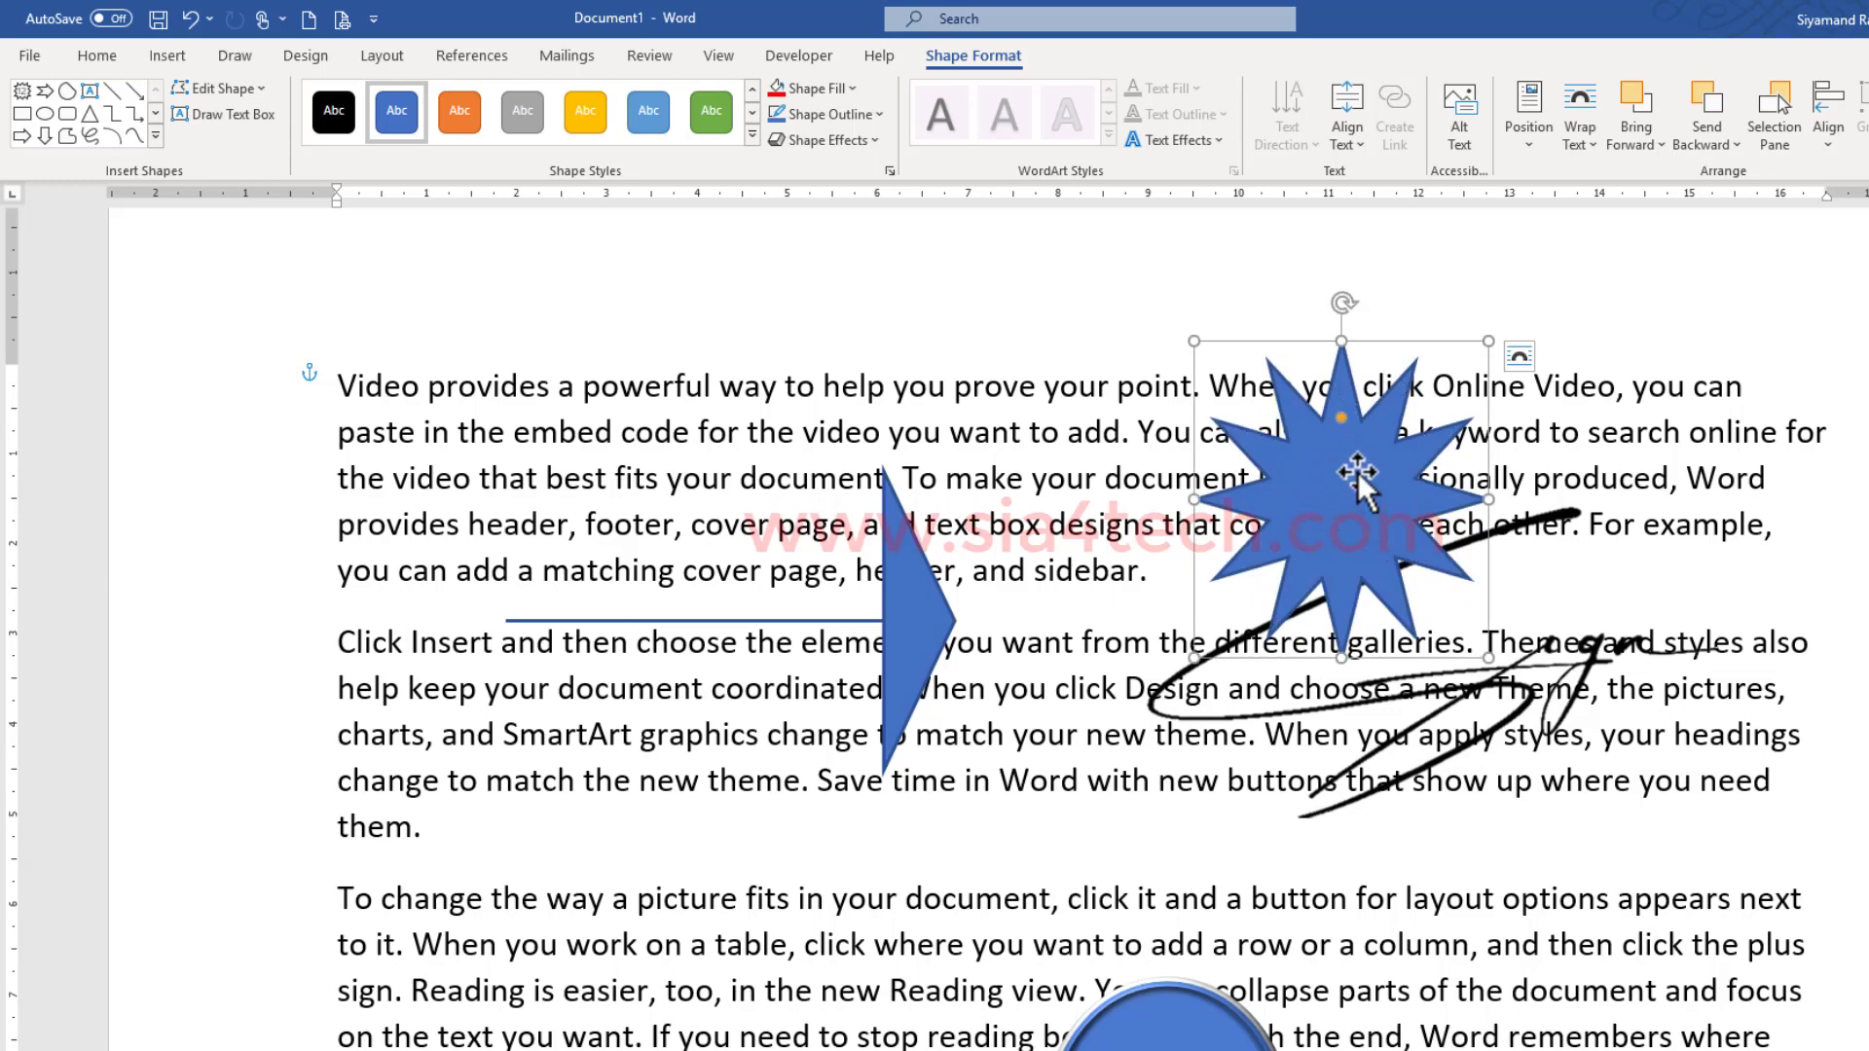
pyautogui.moveTo(1341, 417); pyautogui.dragTo(1343, 402)
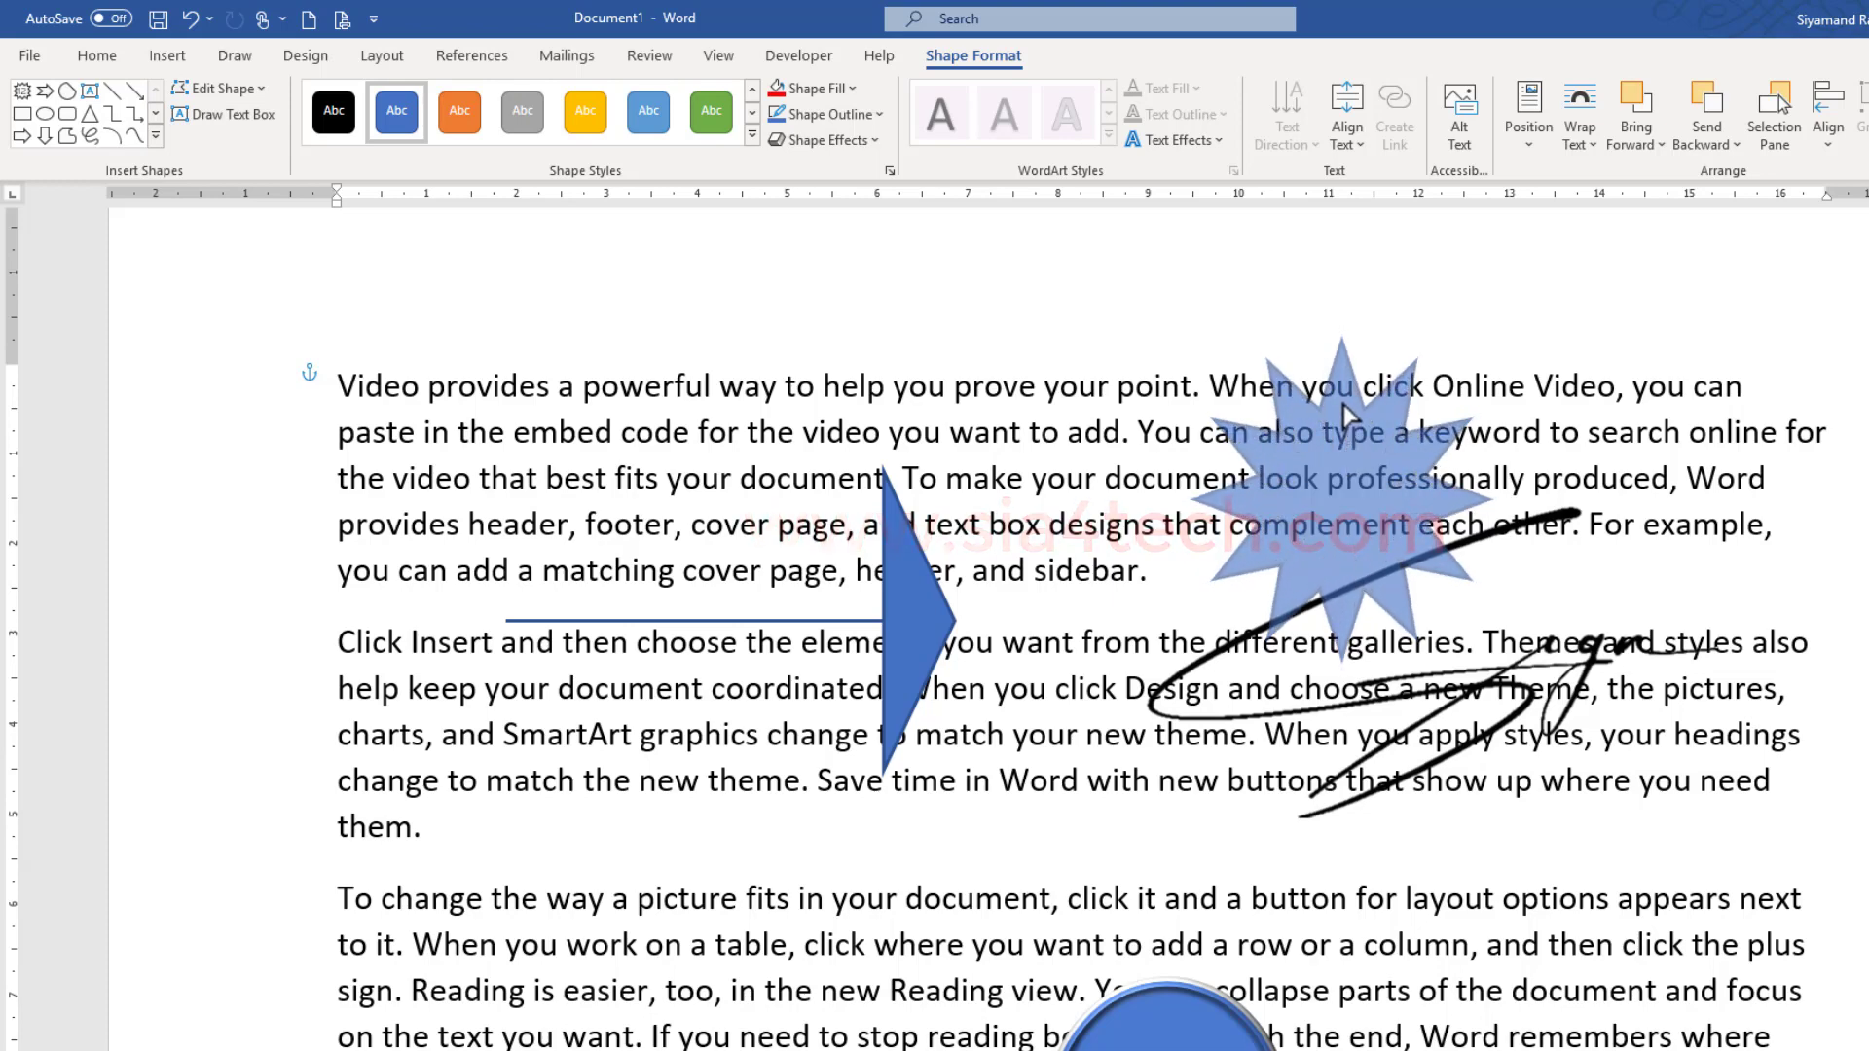
pyautogui.moveTo(1372, 506)
pyautogui.mouseDown()
pyautogui.moveTo(697, 849)
pyautogui.moveTo(543, 891)
pyautogui.mouseUp()
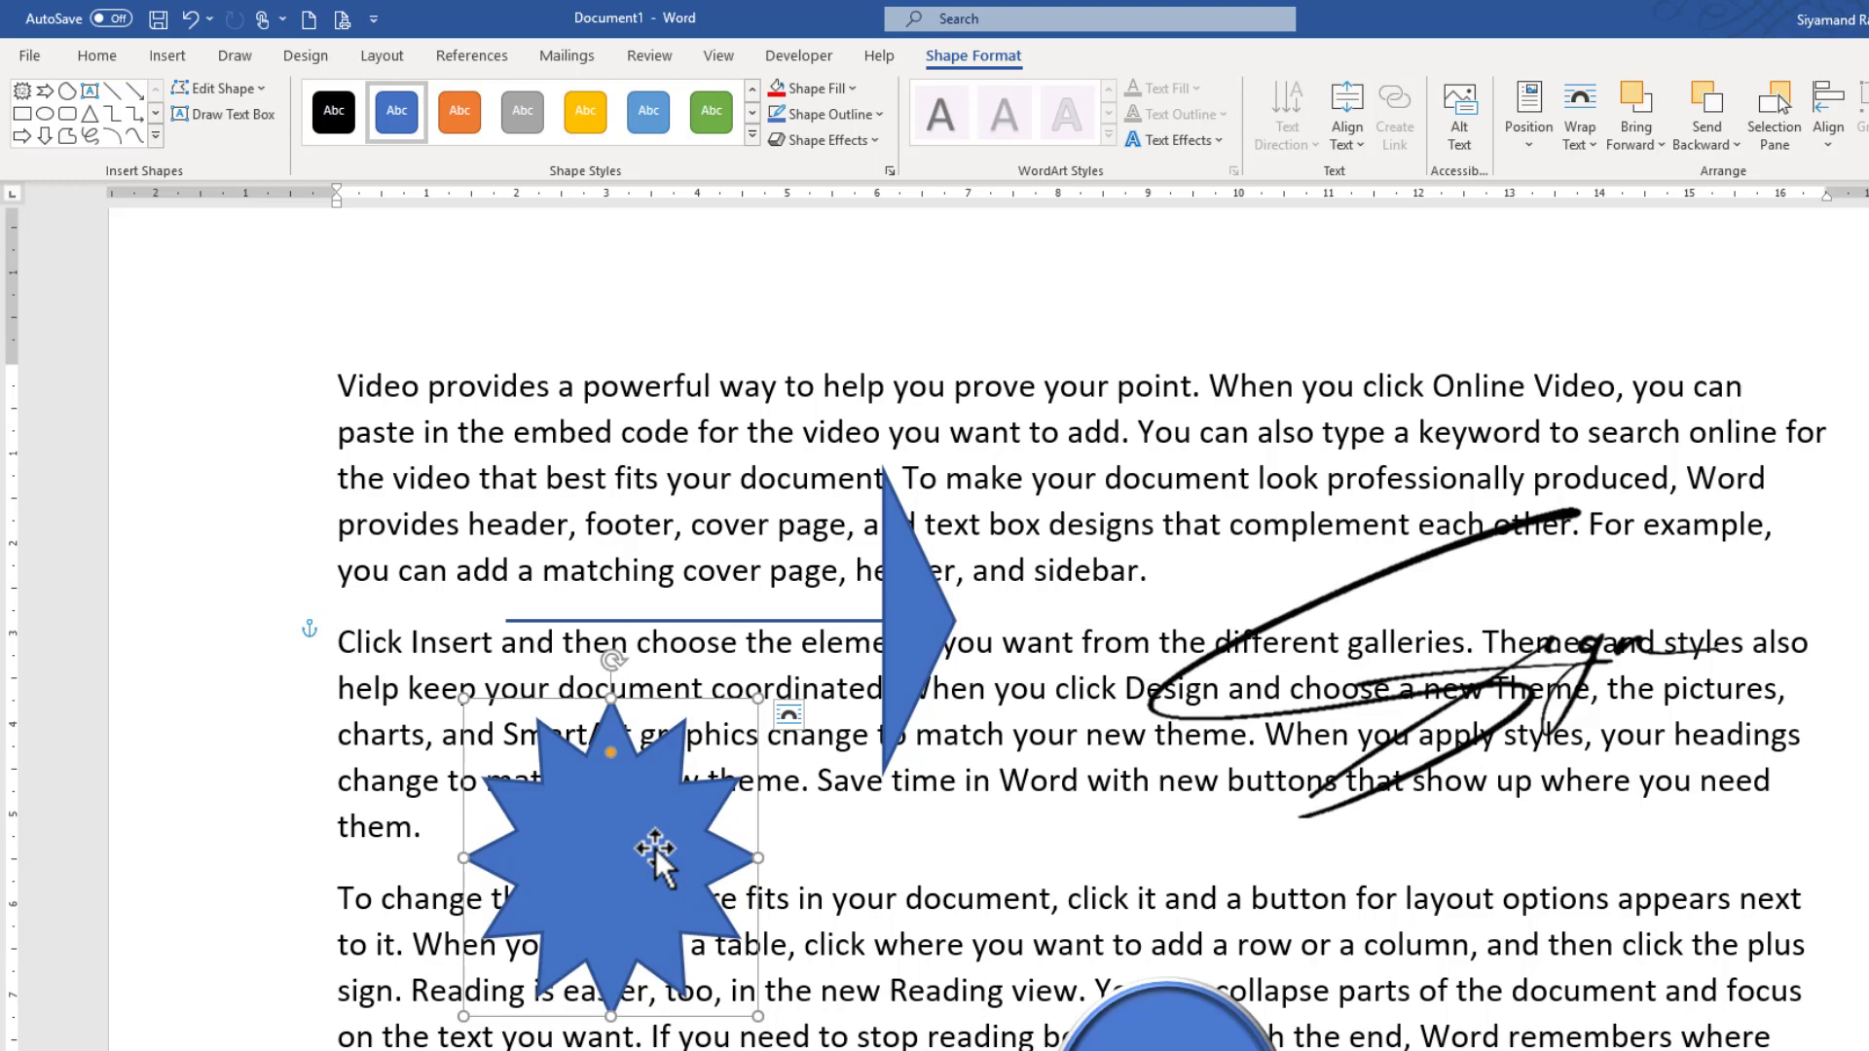
# Delete the star, the arrow, the signature picture and the blue circle
pyautogui.press('Delete')
pyautogui.click(917, 660)
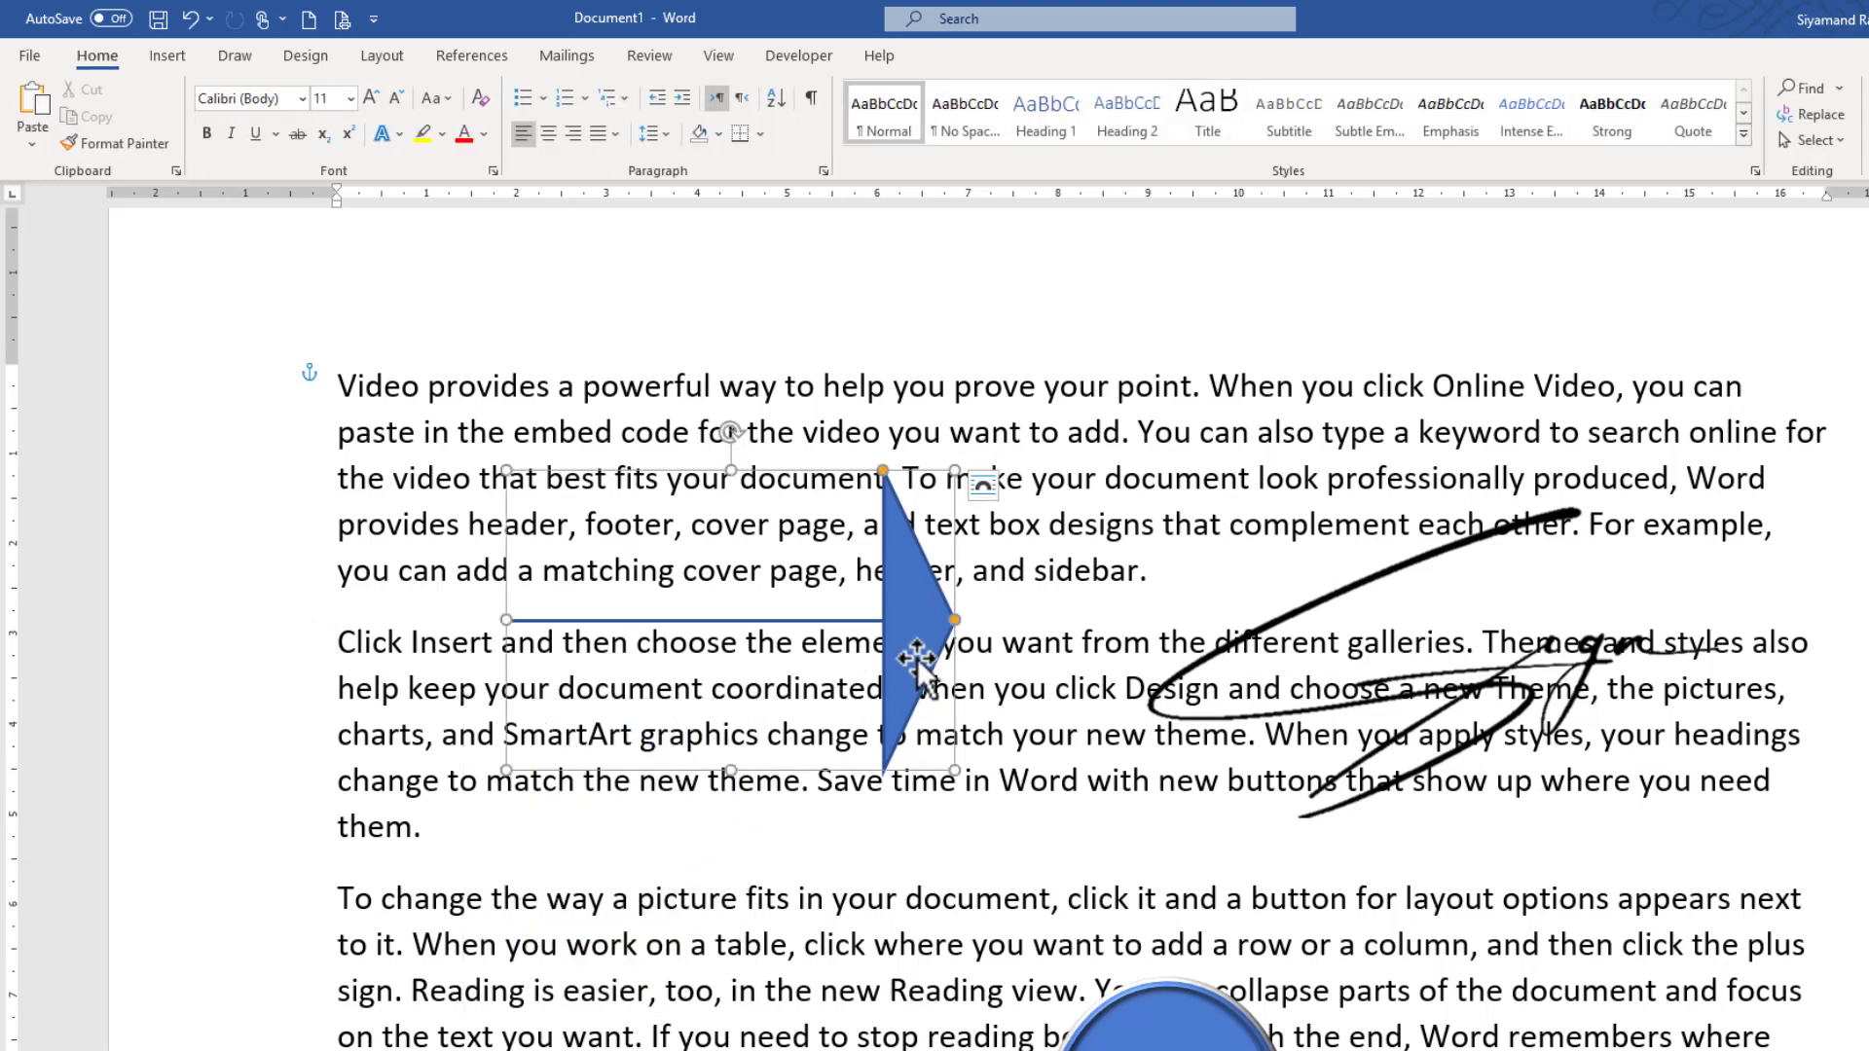
pyautogui.press('Delete')
pyautogui.click(1392, 703)
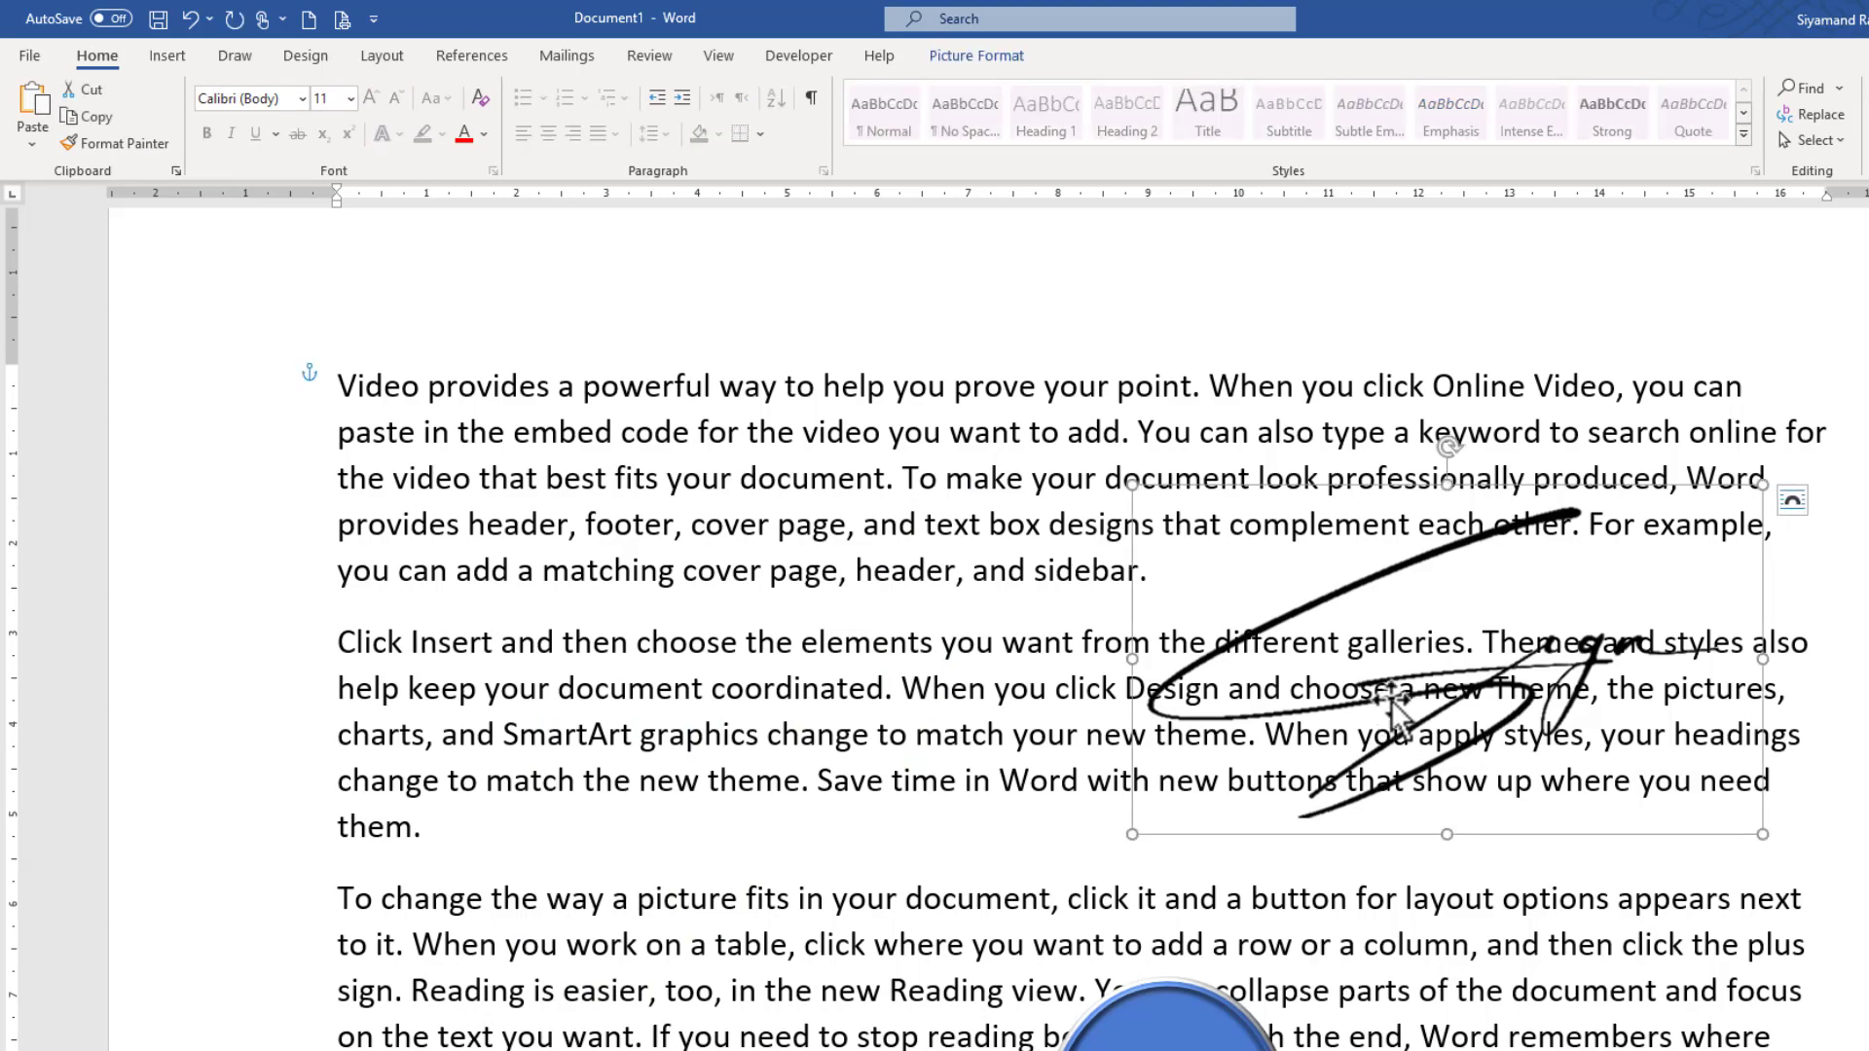
pyautogui.press('Delete')
pyautogui.click(1203, 1028)
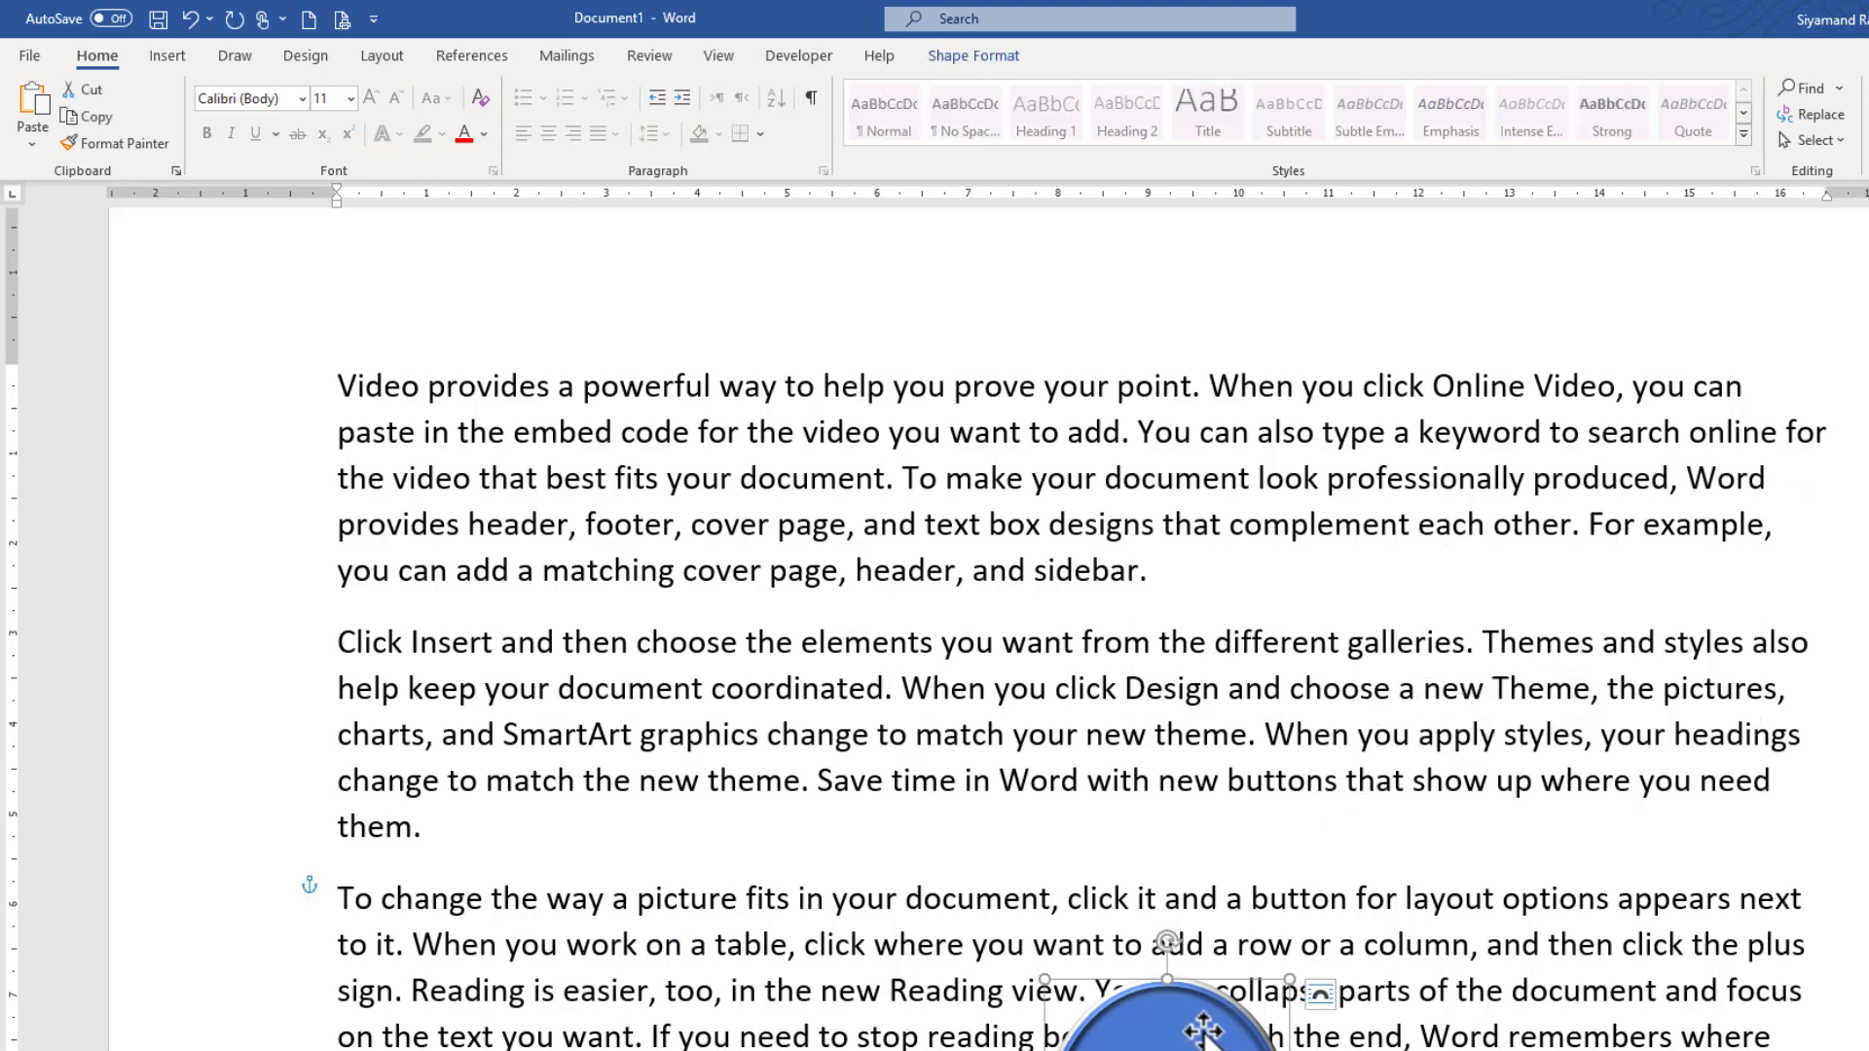
pyautogui.press('Delete')
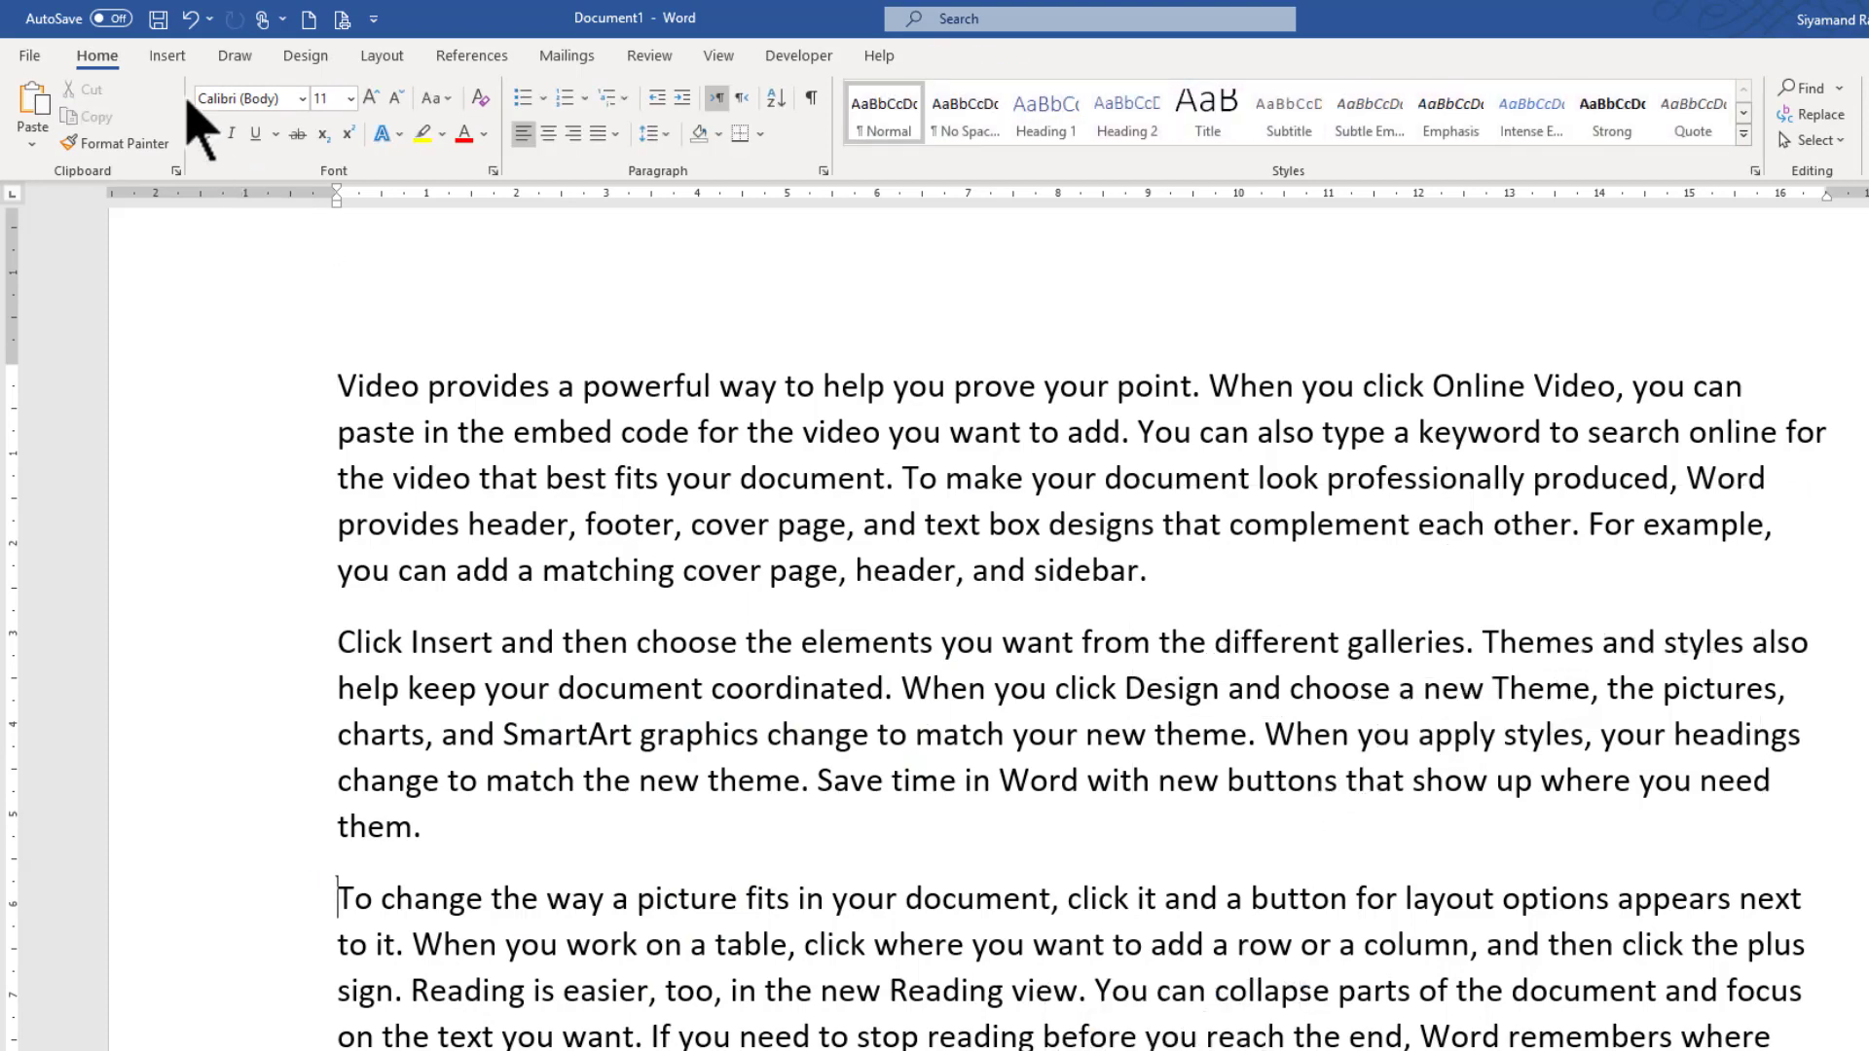
pyautogui.click(167, 56)
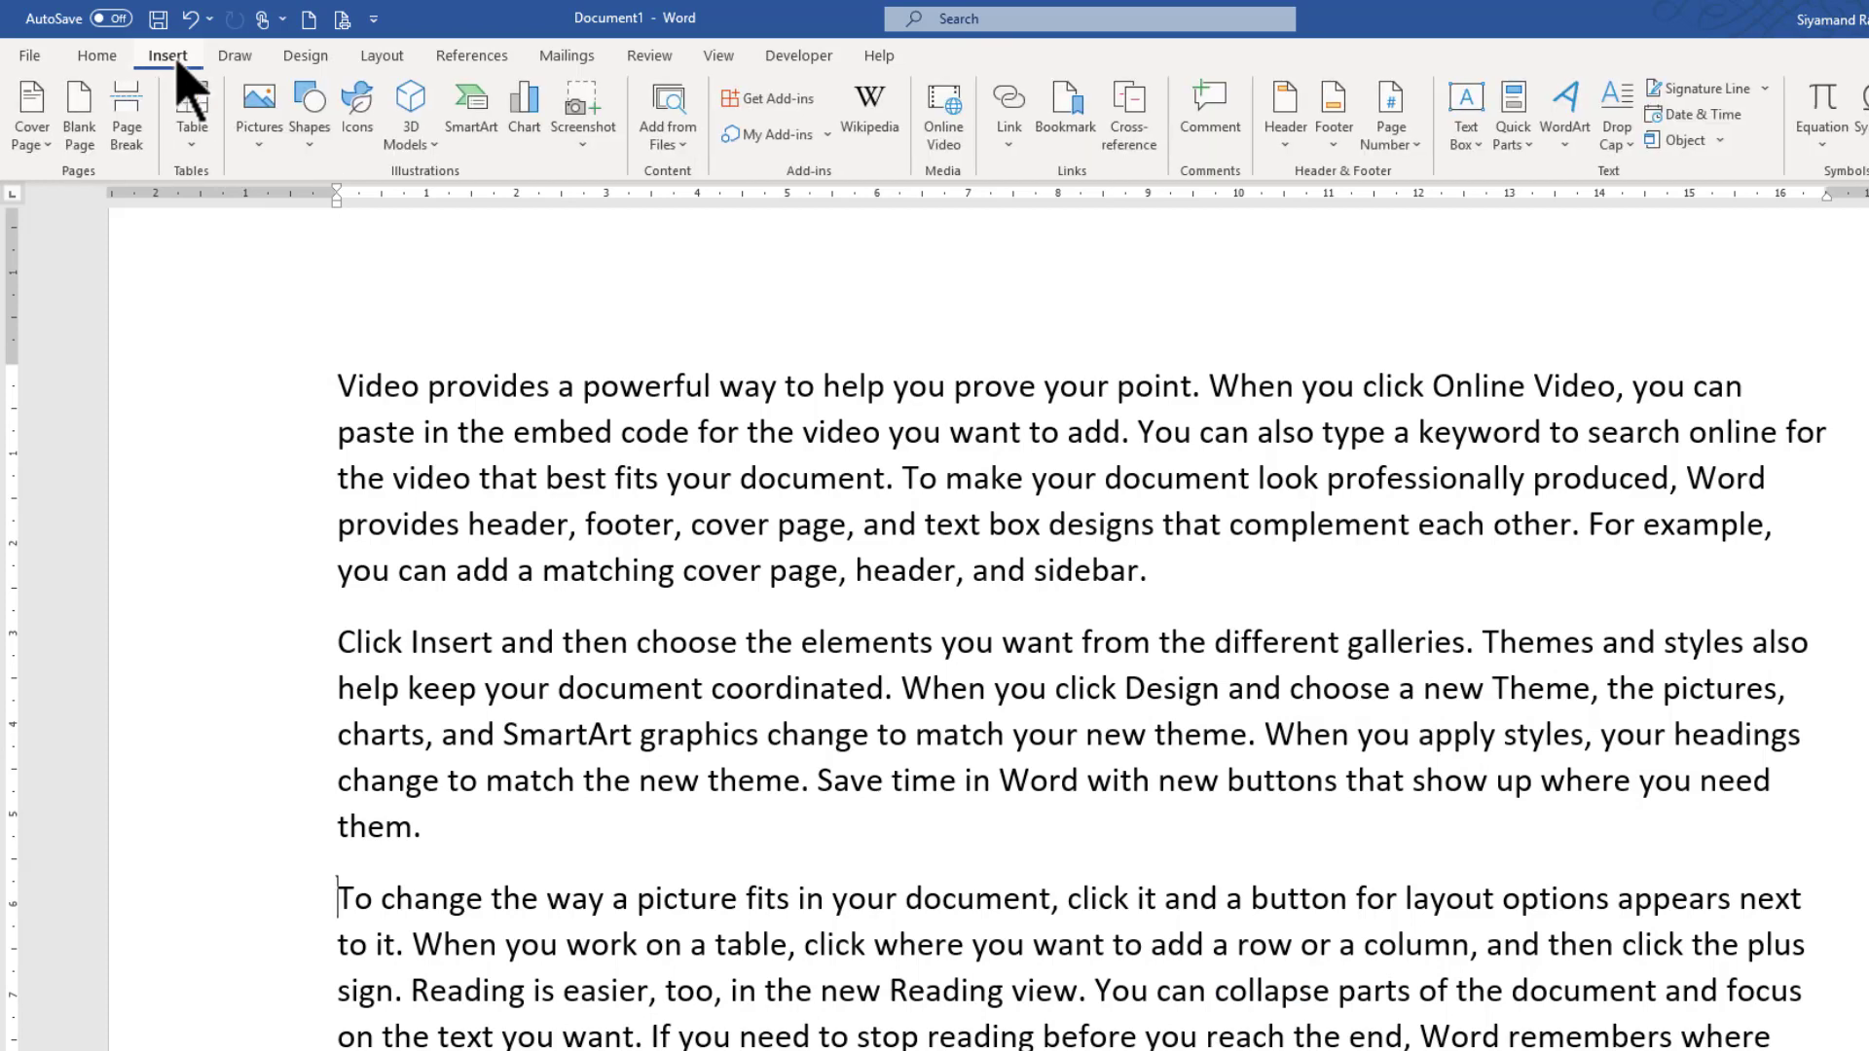
# Draw a large blue Explosion shape across the middle of the first two paragraphs
pyautogui.click(310, 127)
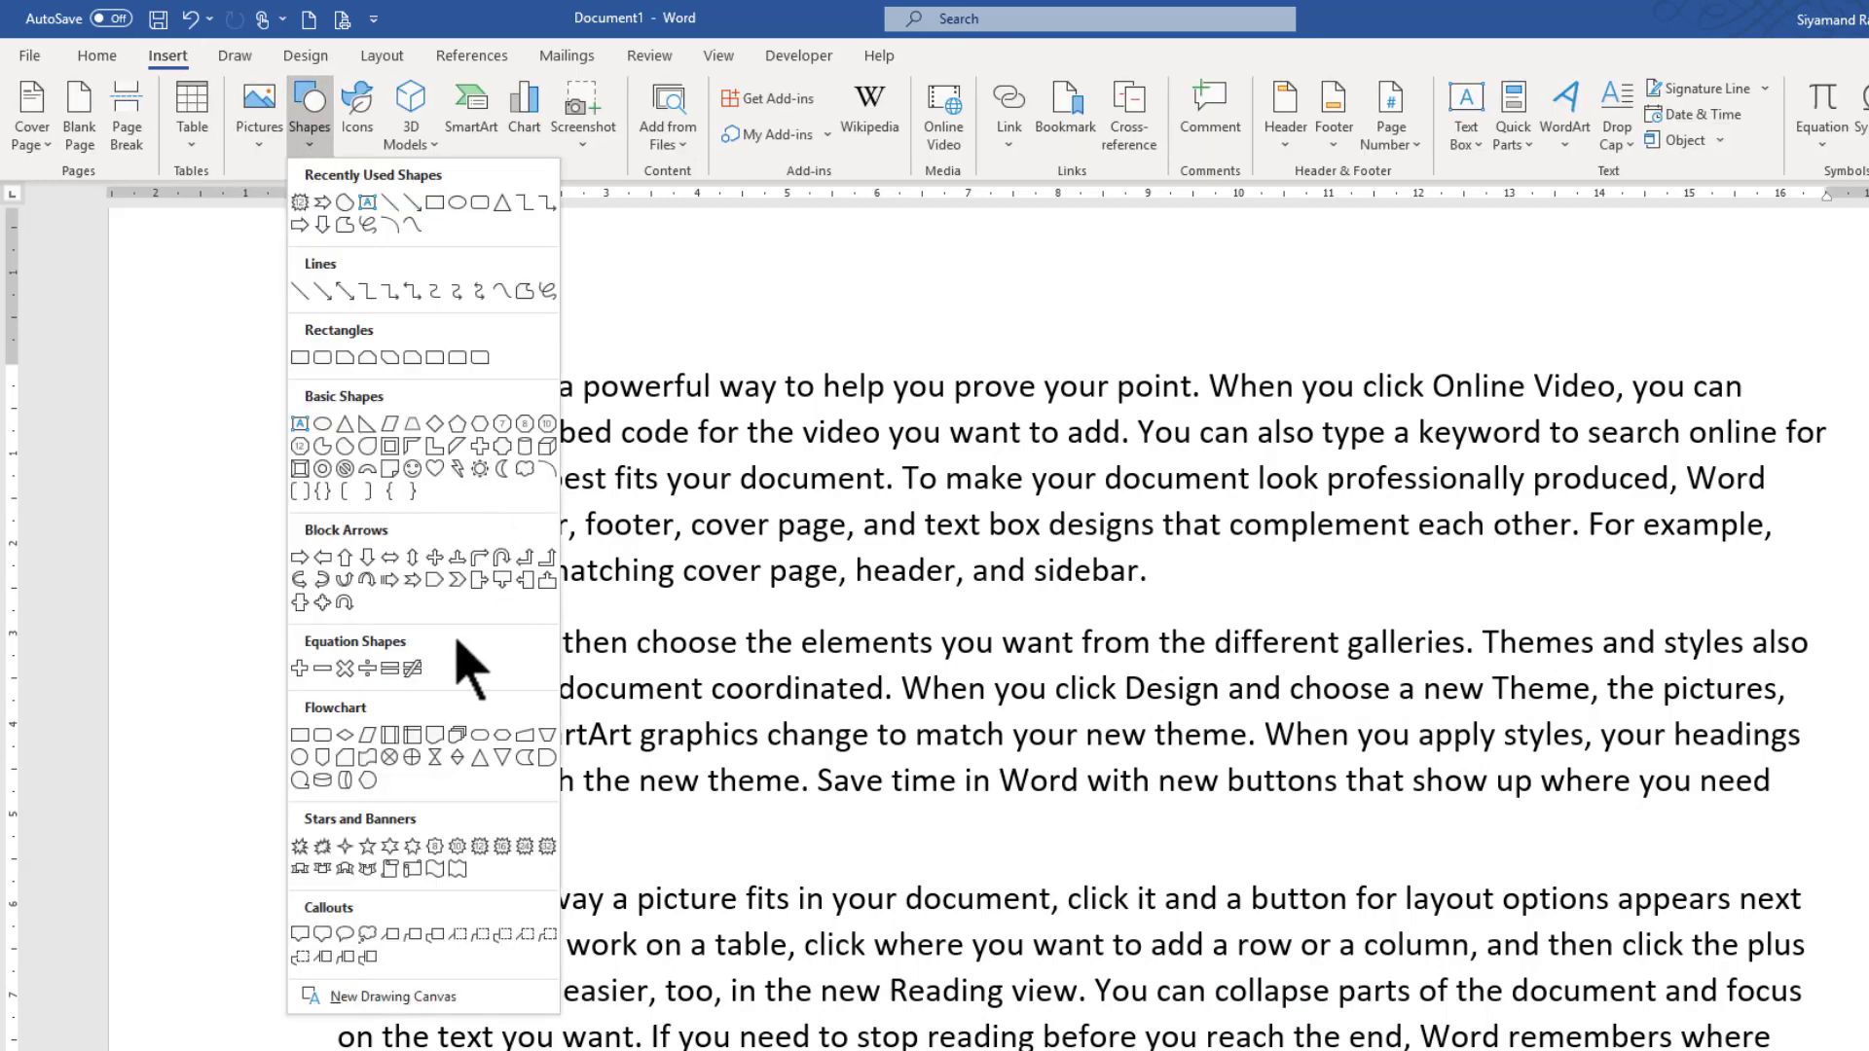
pyautogui.click(300, 846)
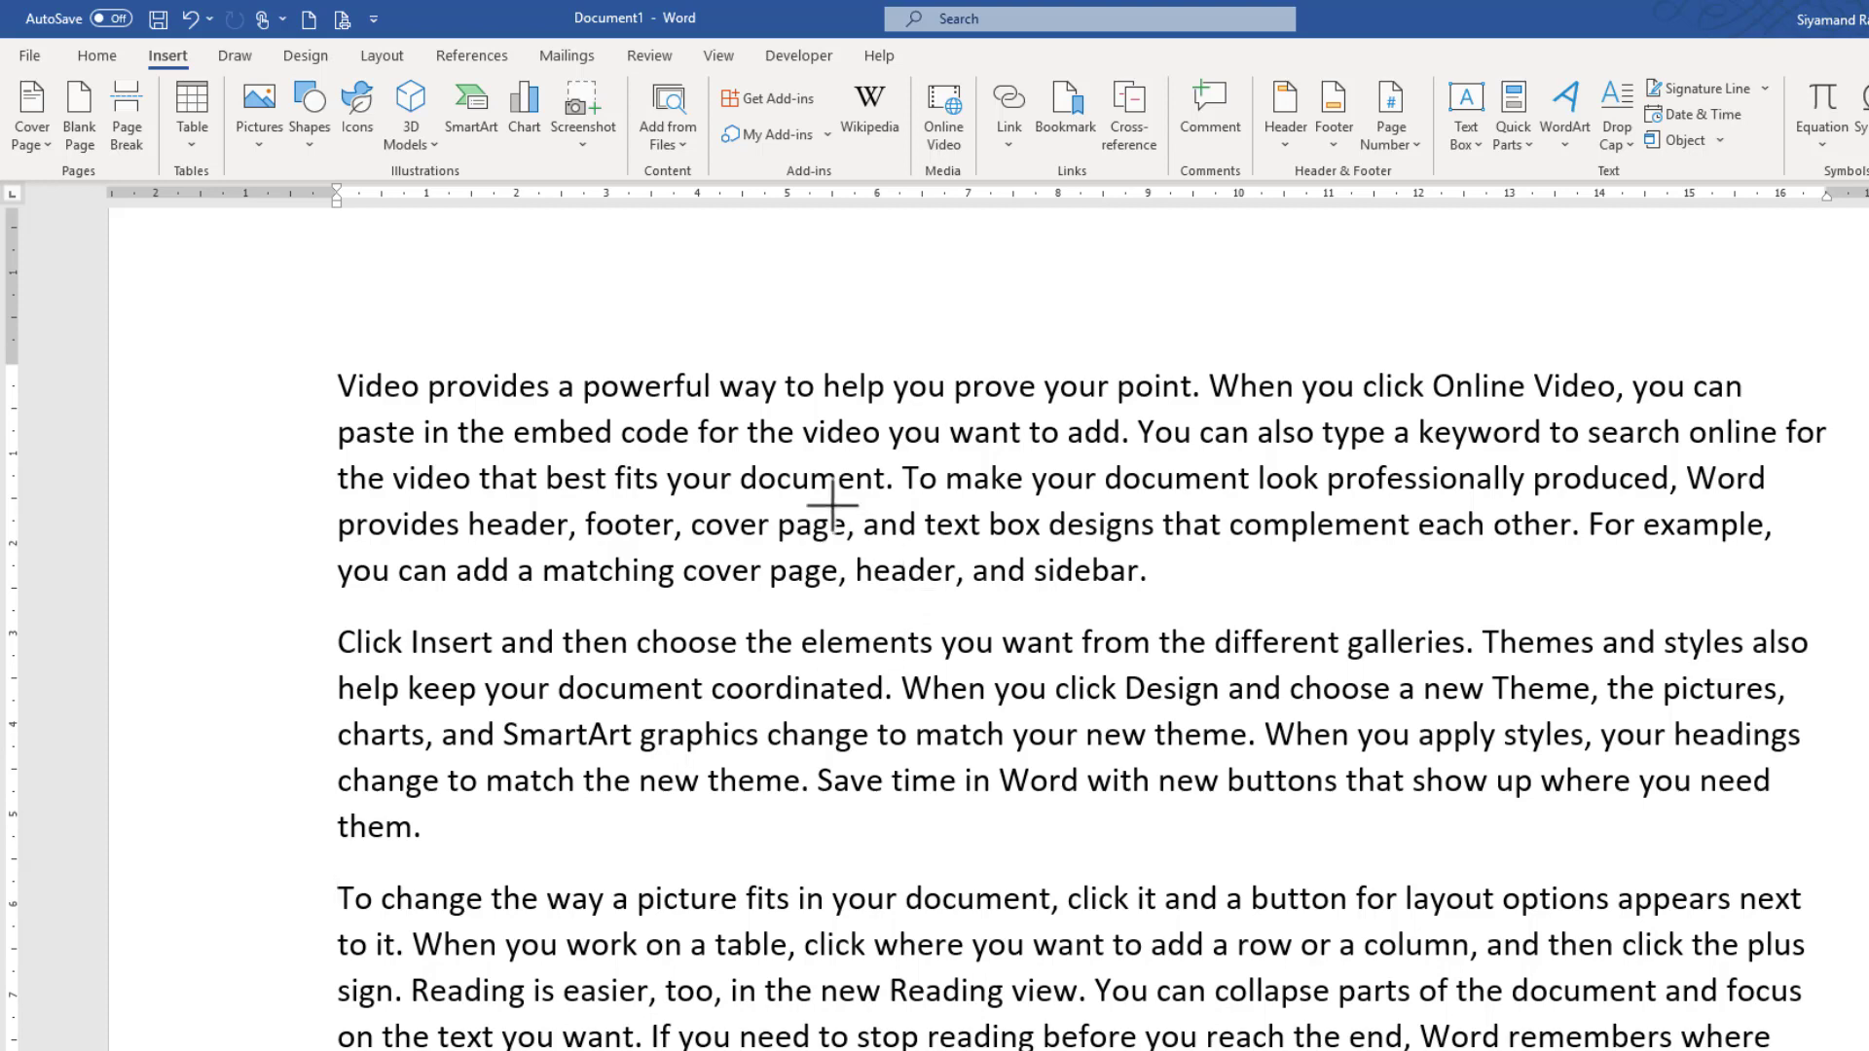
pyautogui.moveTo(828, 501)
pyautogui.mouseDown()
pyautogui.moveTo(1338, 777)
pyautogui.moveTo(1416, 912)
pyautogui.mouseUp()
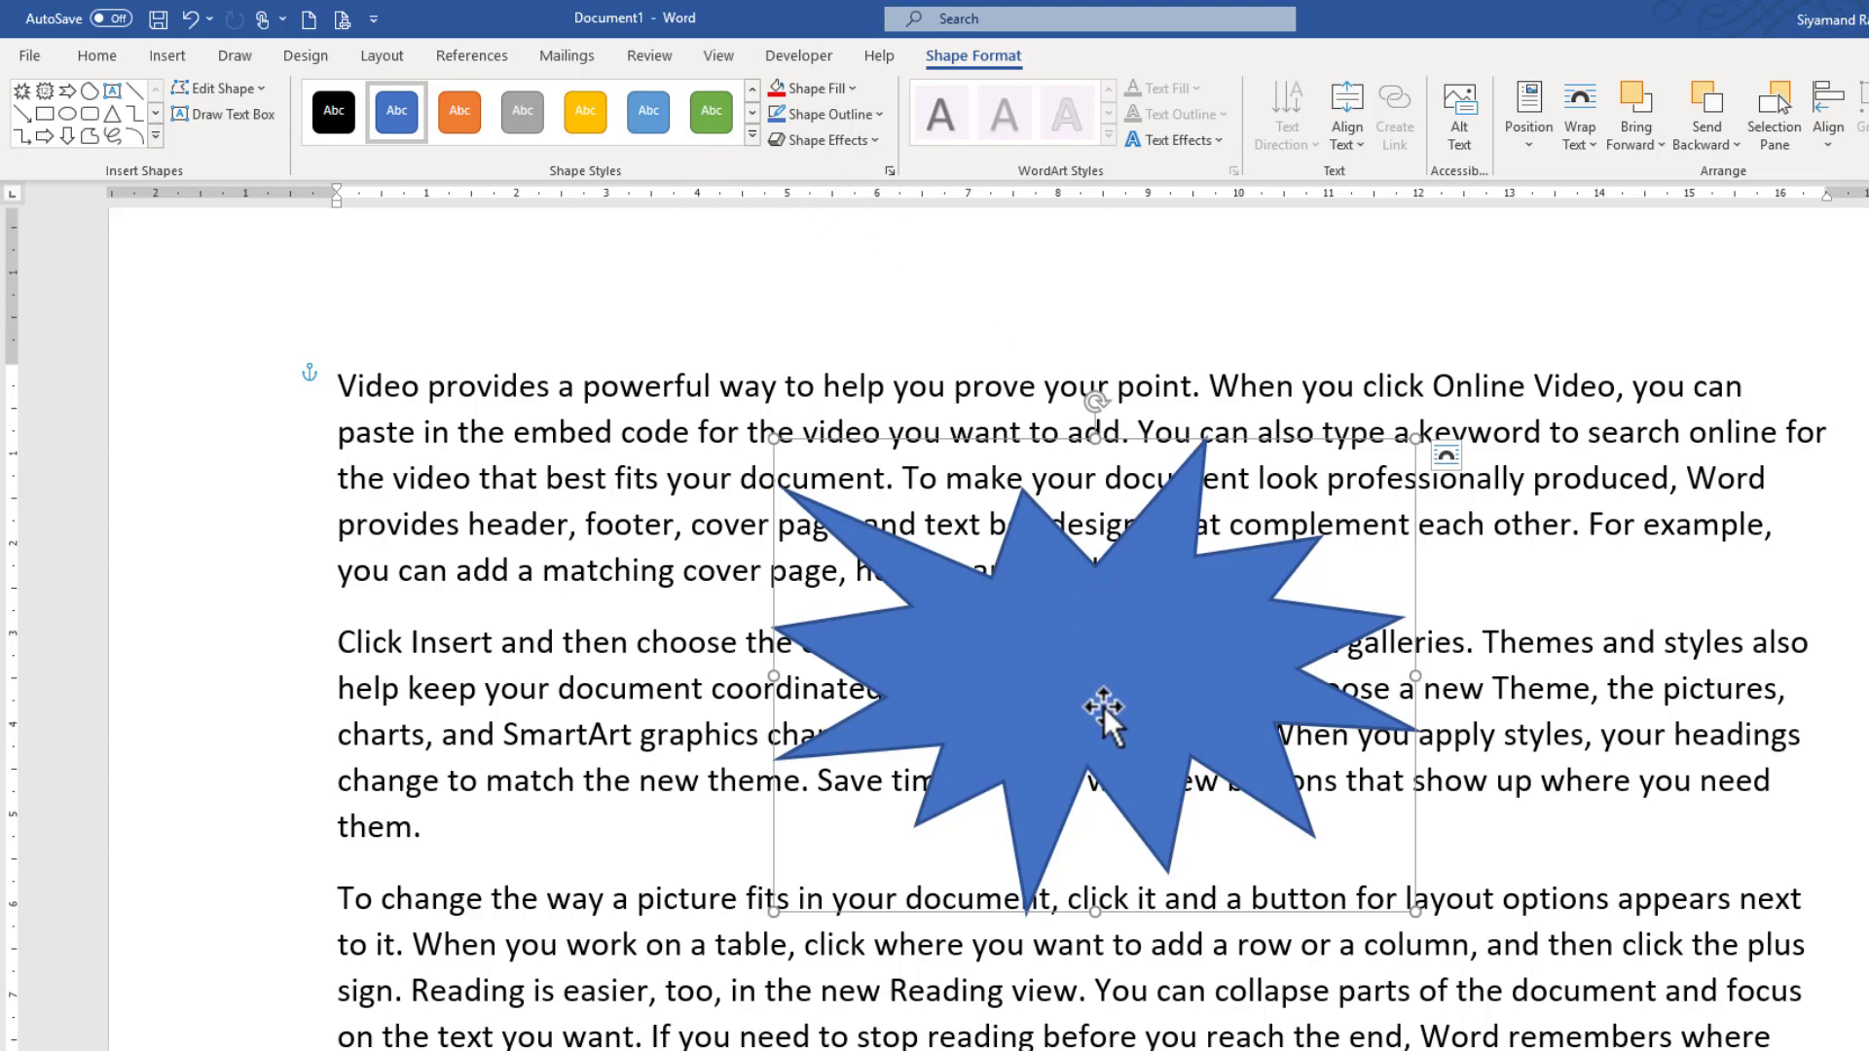
# Apply the green shape style, then set a light grey fill and dark blue outline
pyautogui.click(752, 135)
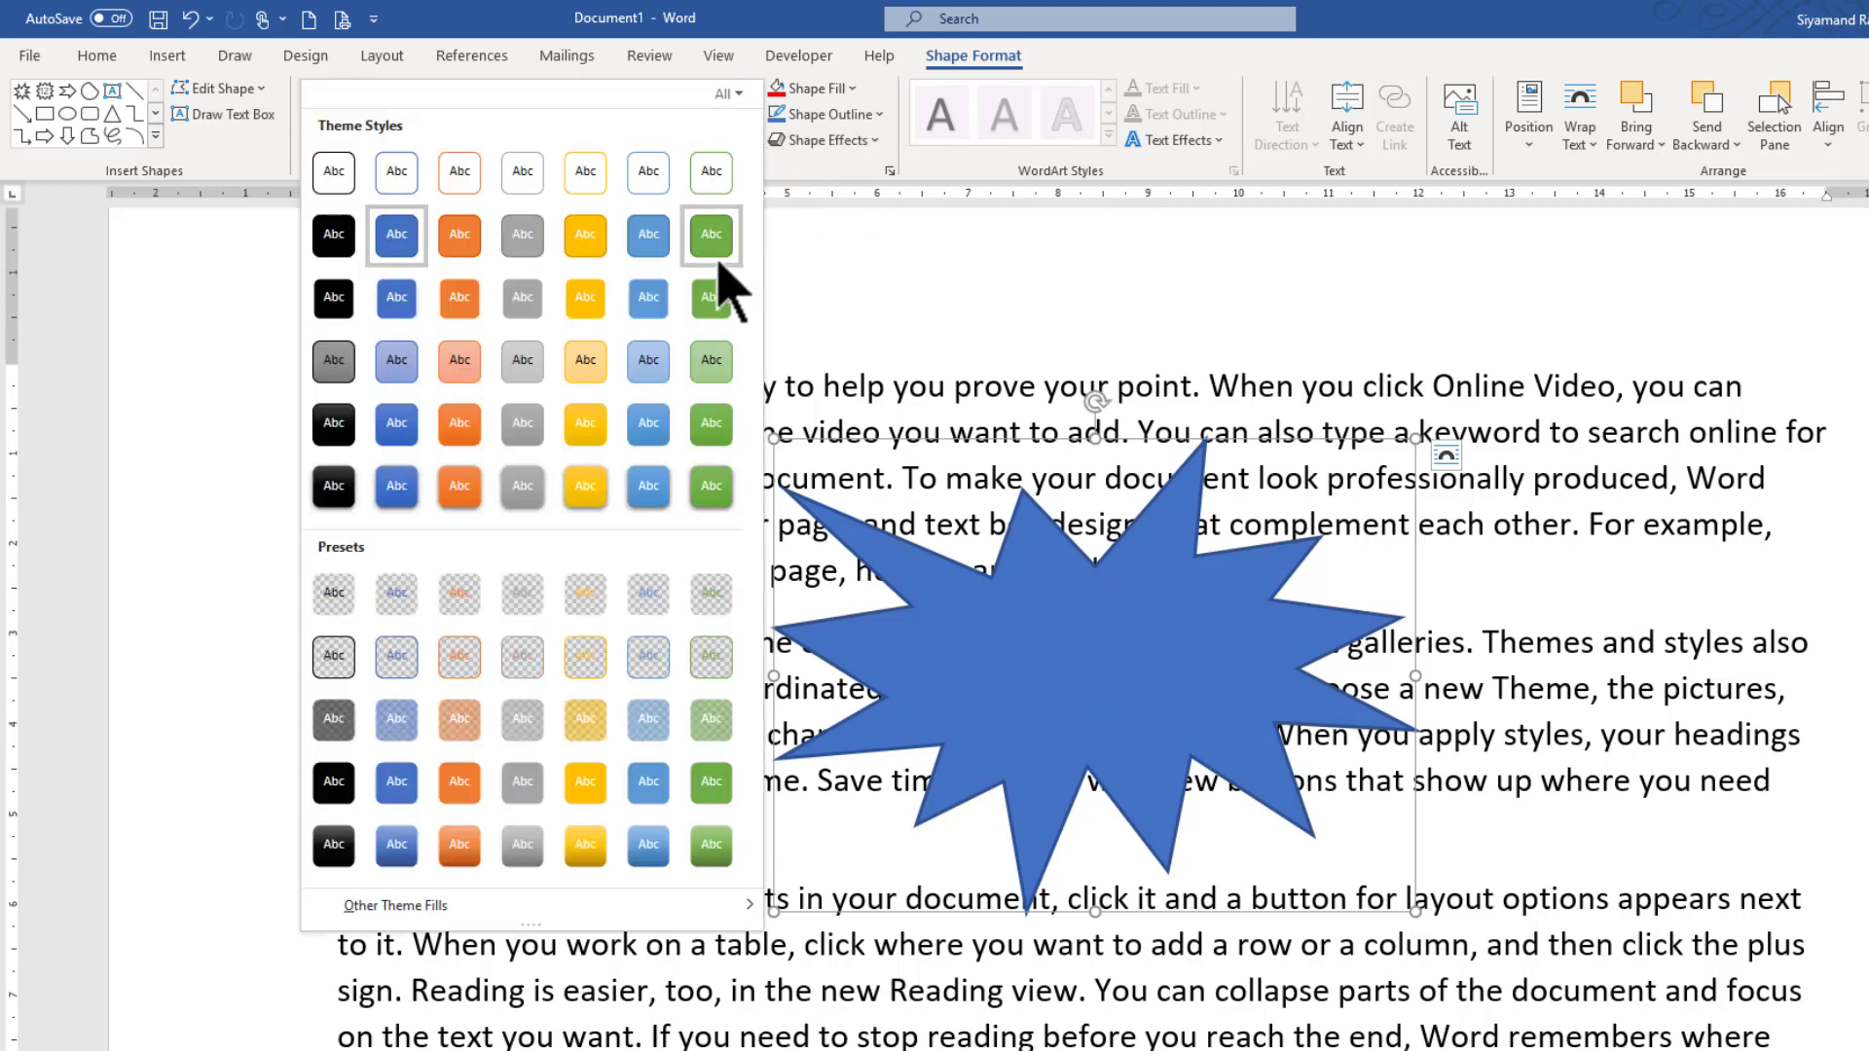
pyautogui.click(712, 287)
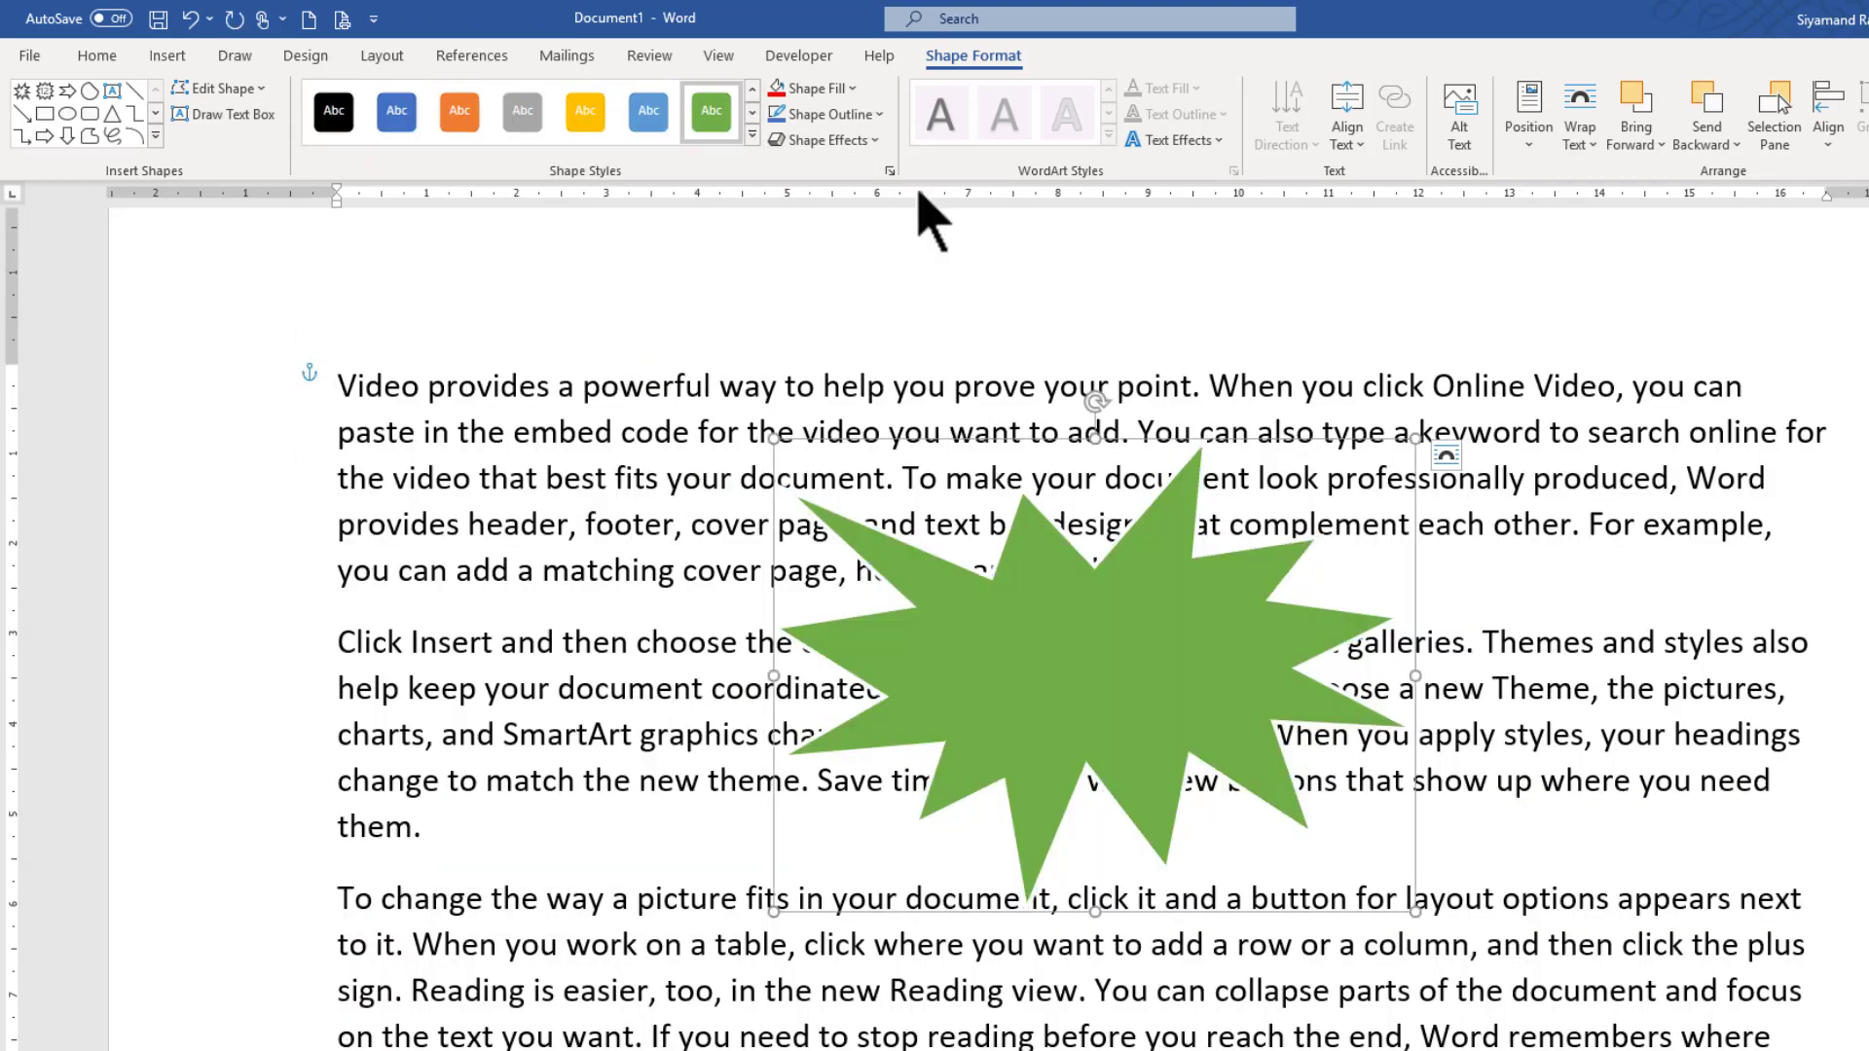
pyautogui.click(853, 89)
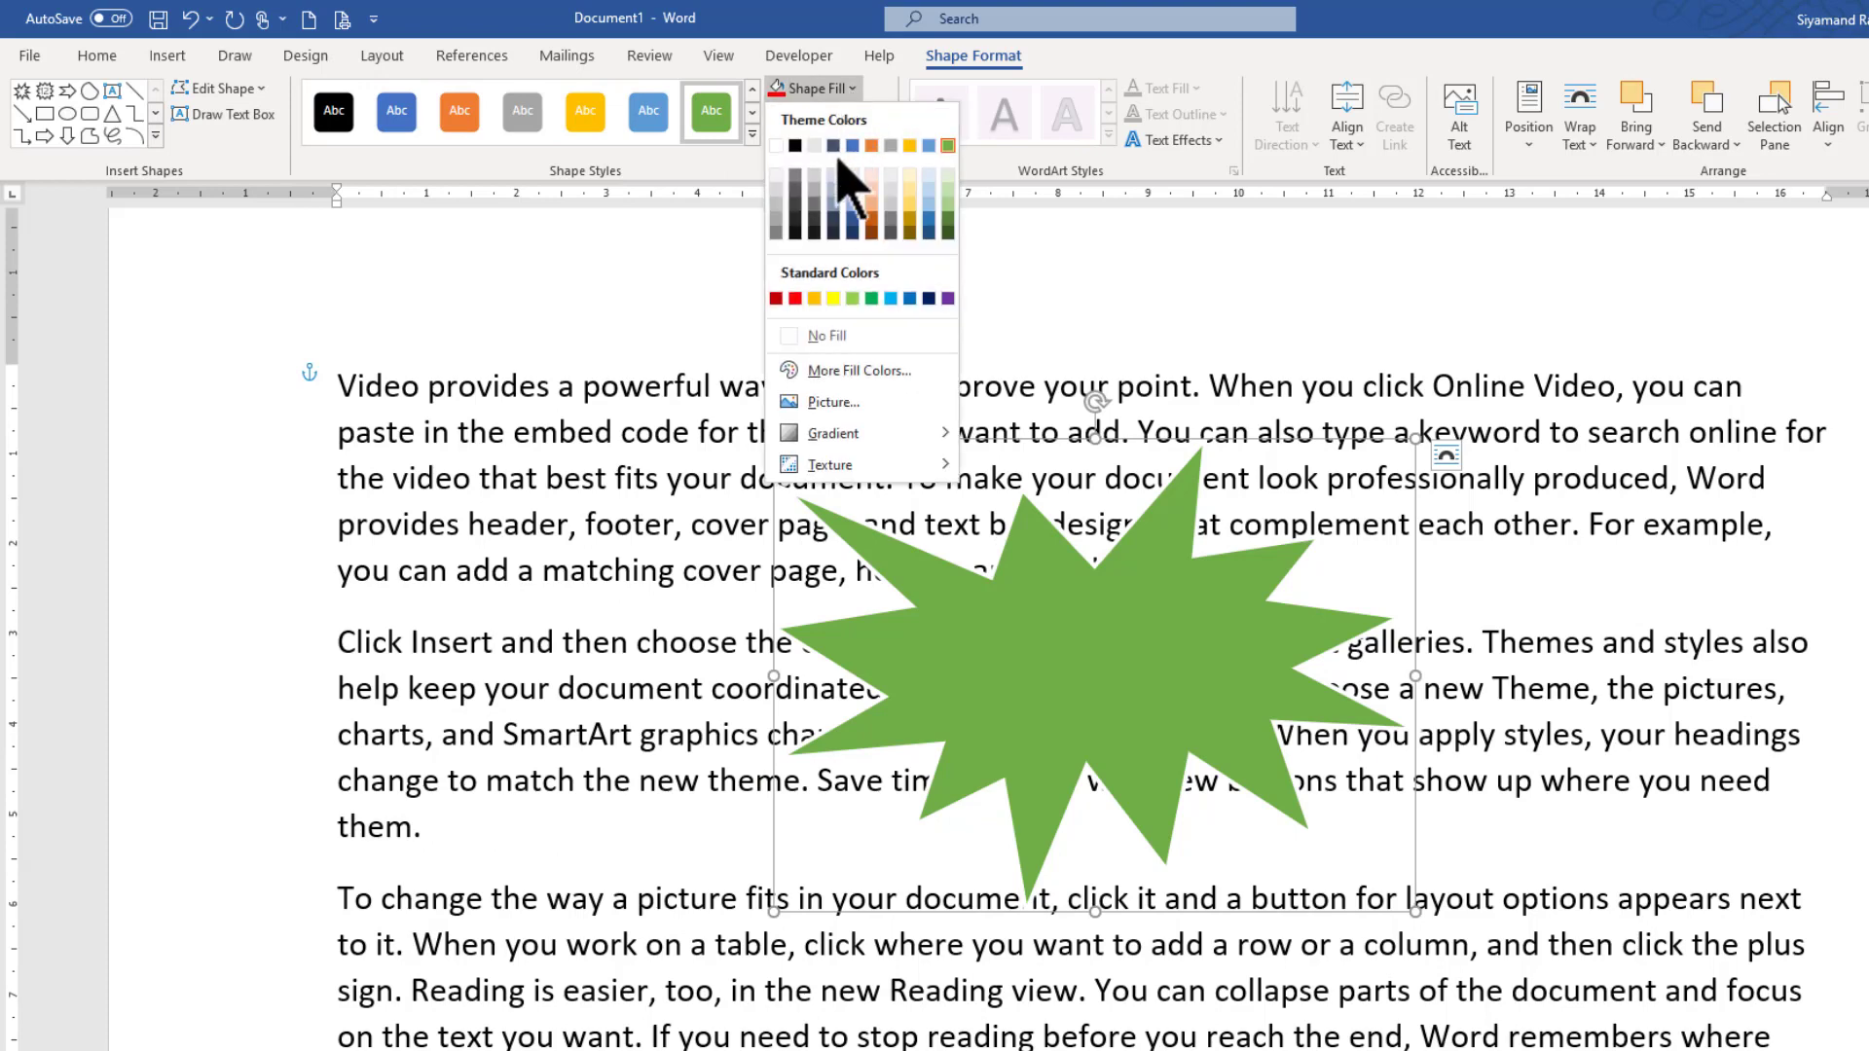
pyautogui.click(784, 194)
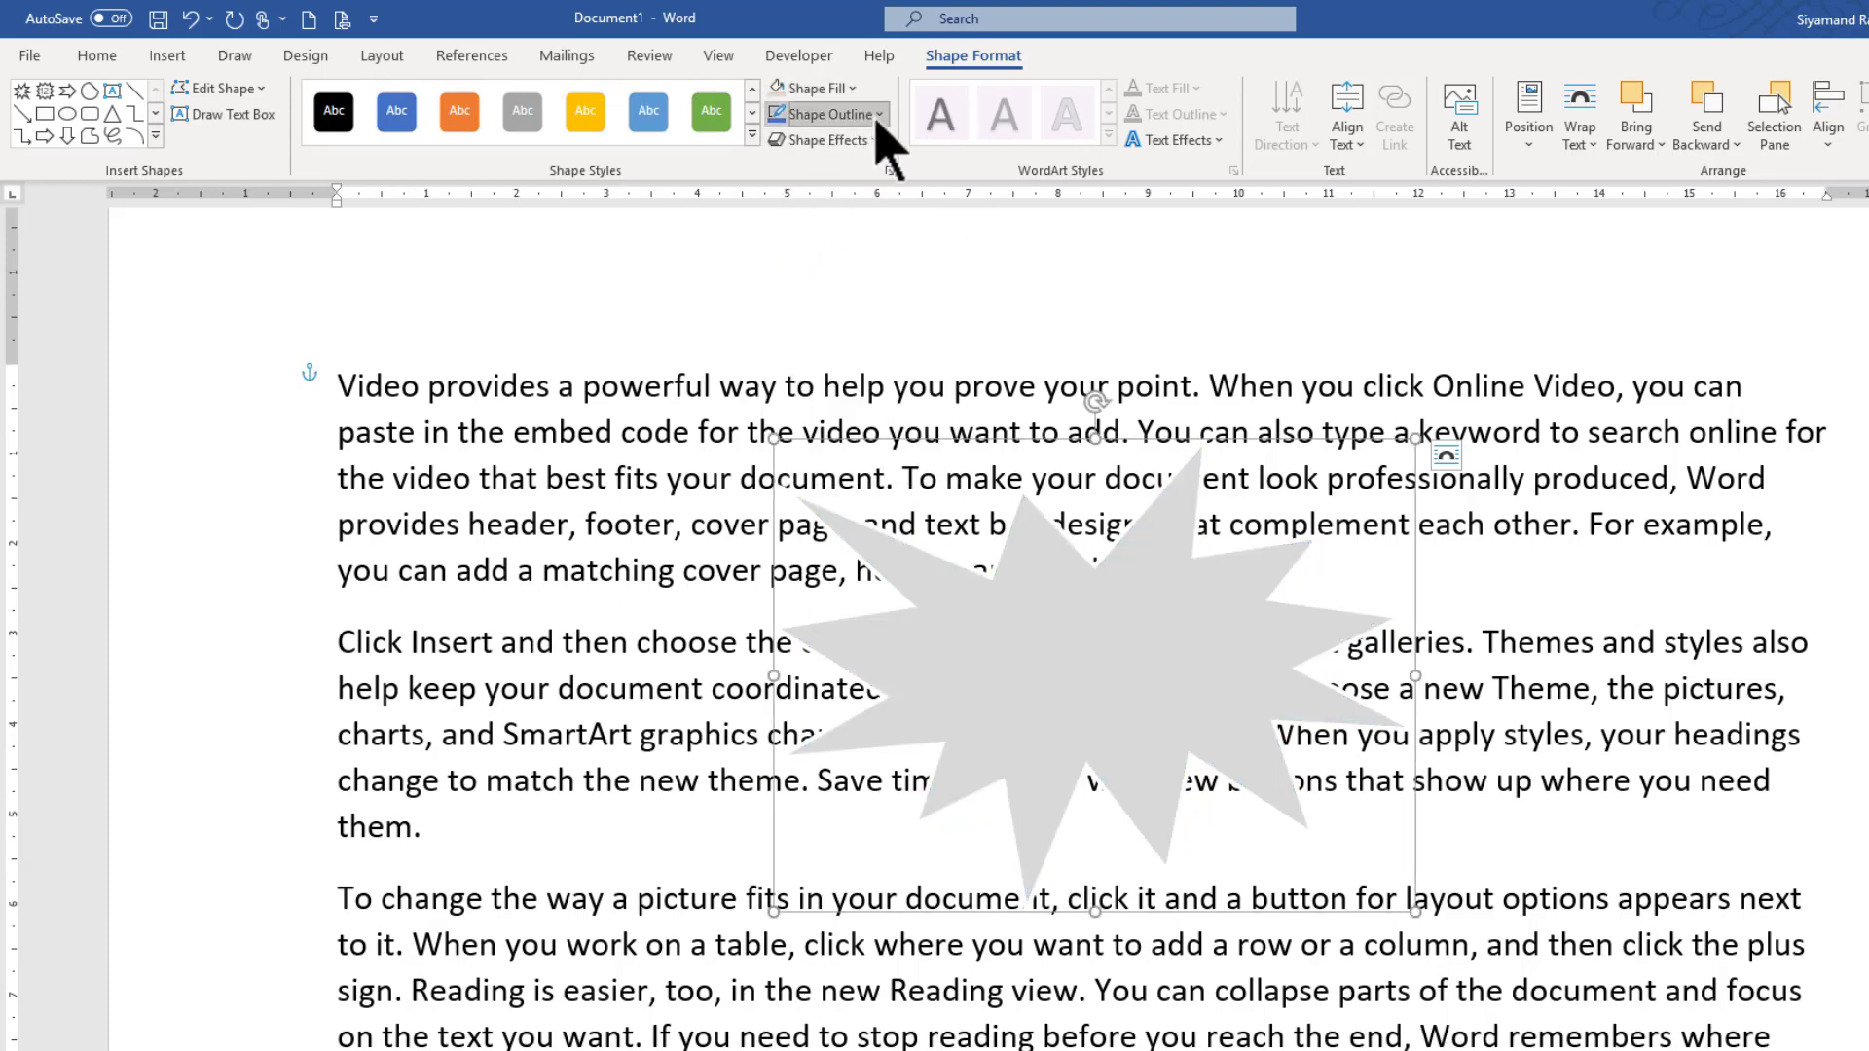
pyautogui.click(833, 114)
pyautogui.click(857, 251)
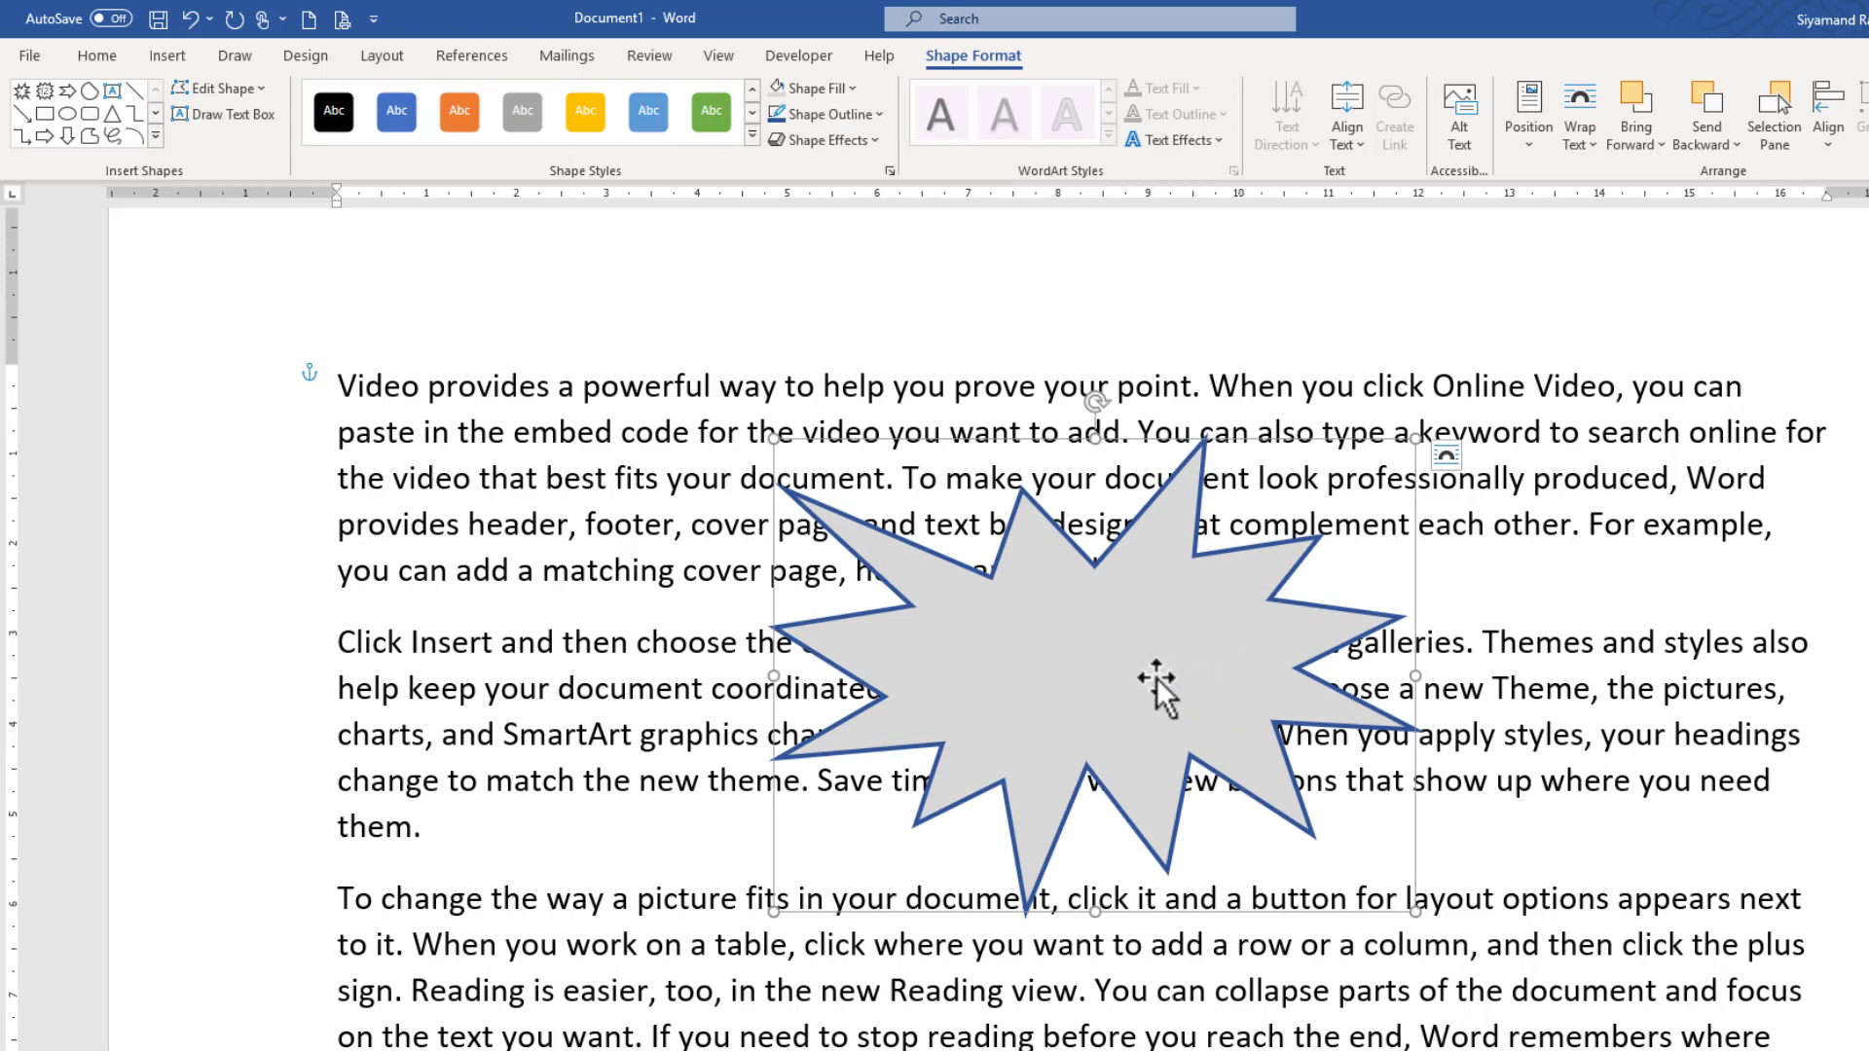
pyautogui.click(861, 141)
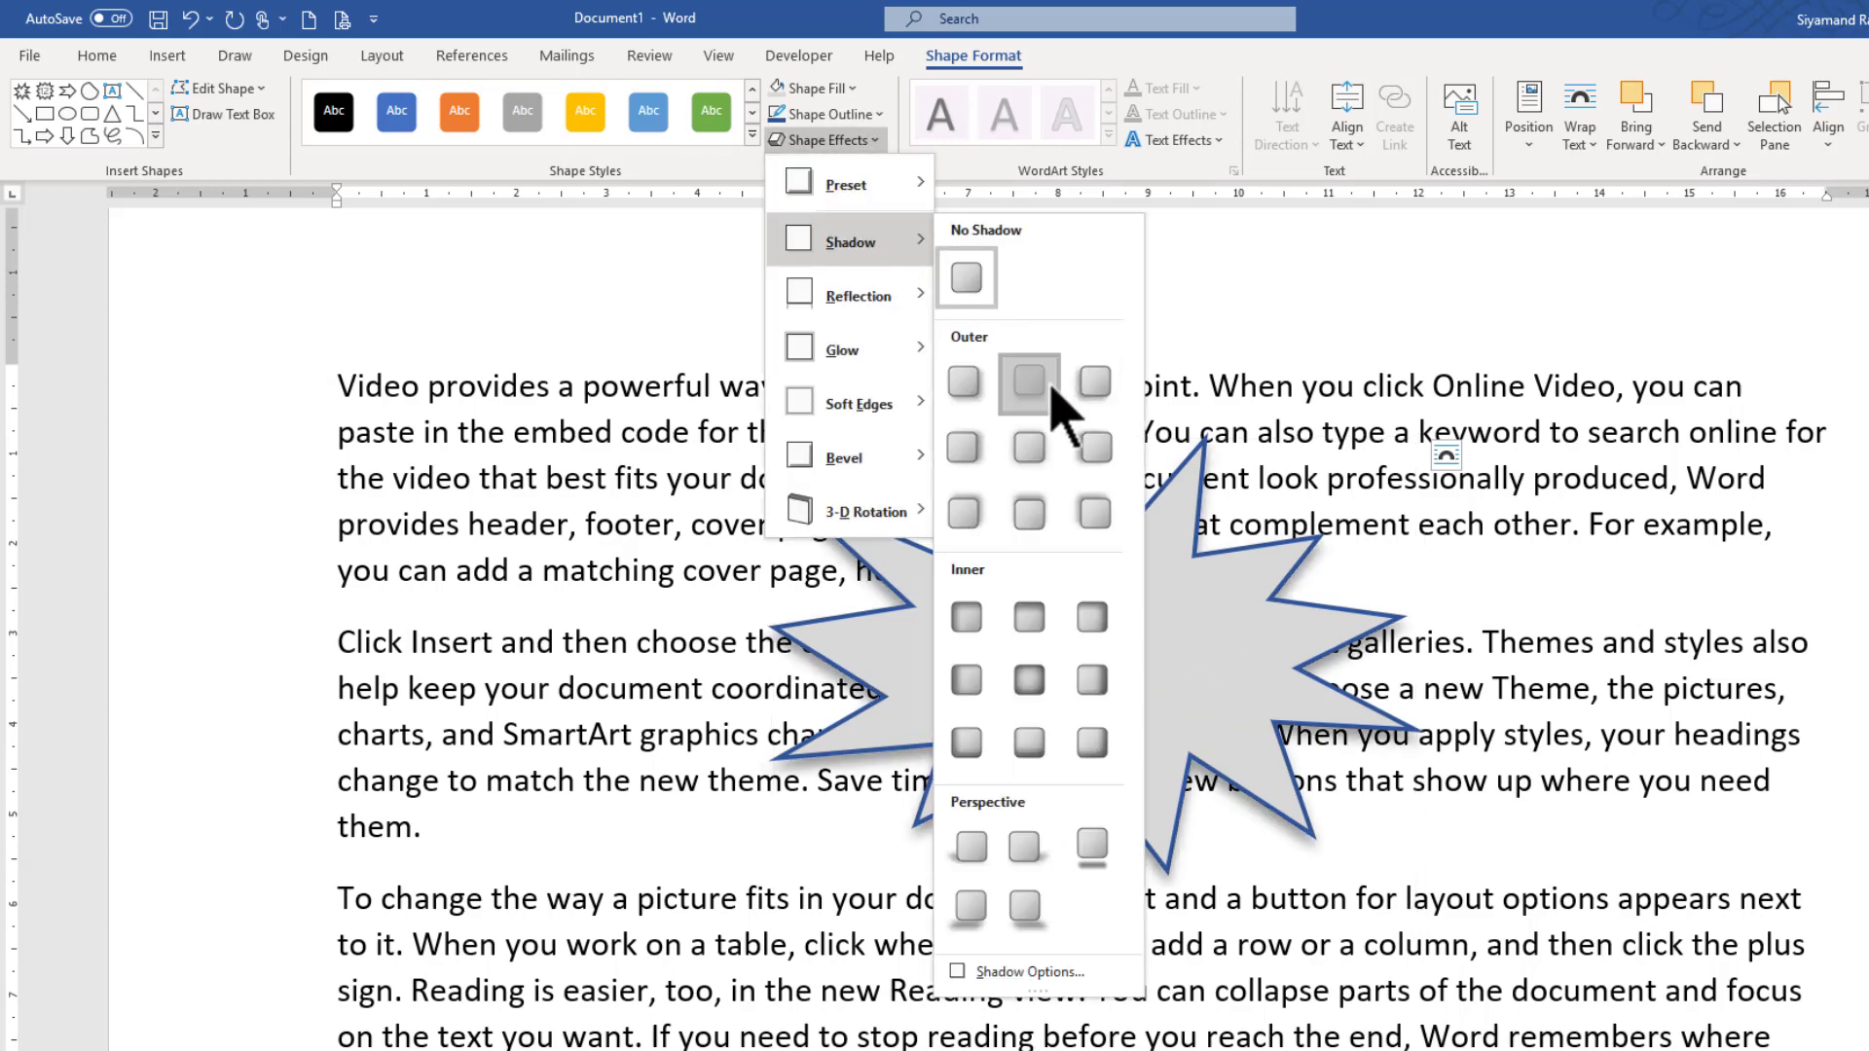
# Add an outer drop shadow to the burst and move it up-left over the first paragraphs
pyautogui.click(1030, 381)
pyautogui.moveTo(1155, 650); pyautogui.dragTo(1103, 635)
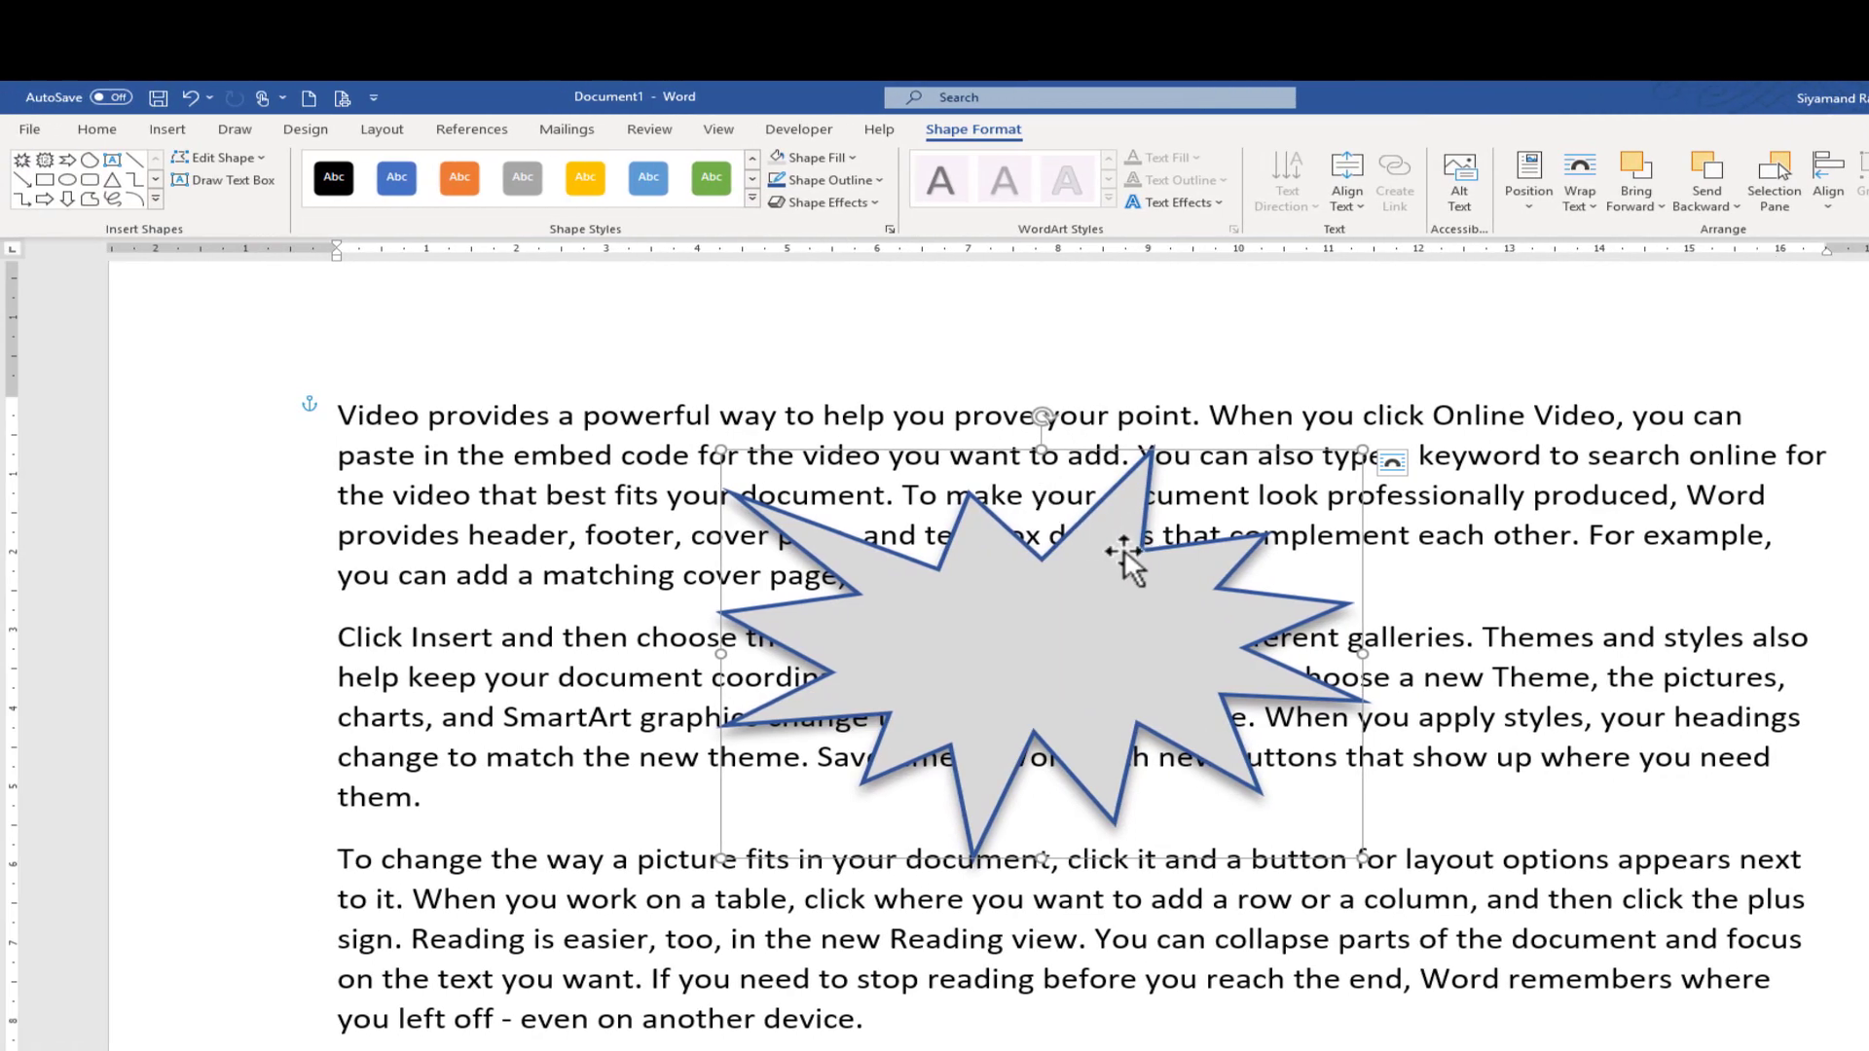
pyautogui.moveTo(1113, 647); pyautogui.dragTo(869, 565)
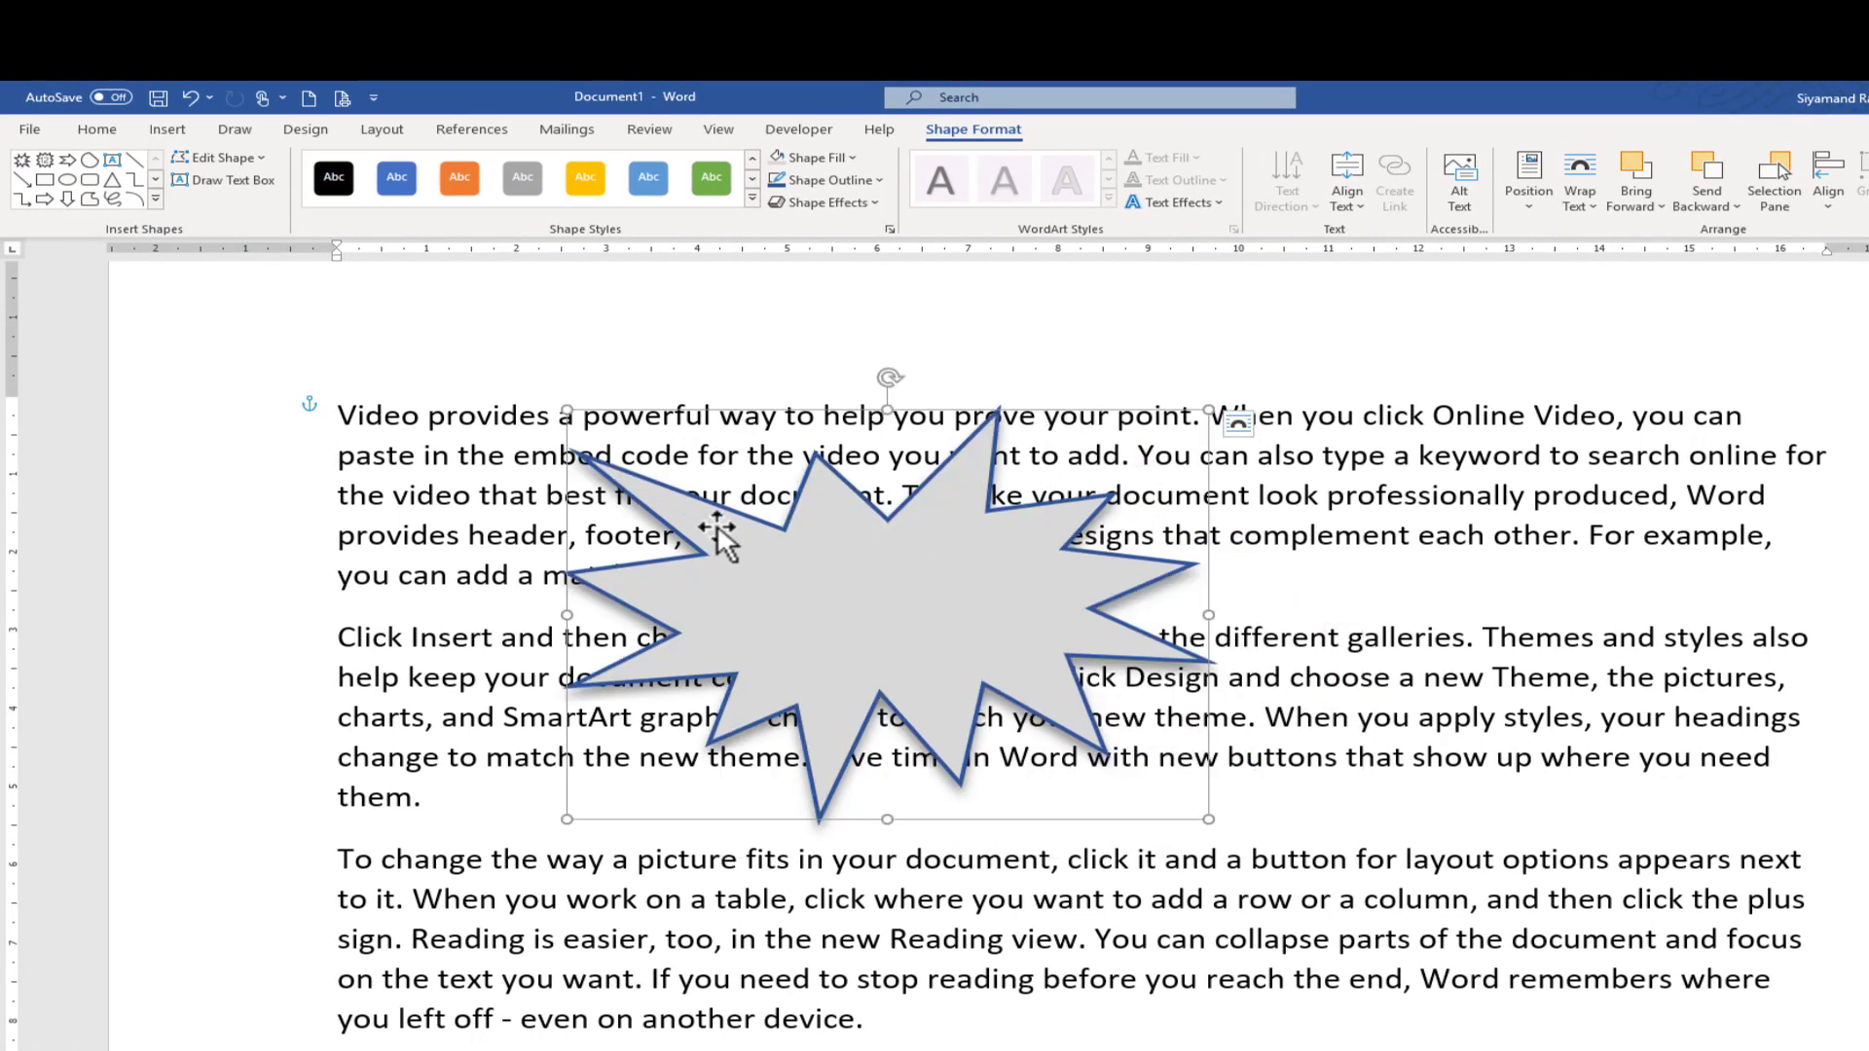
pyautogui.click(219, 159)
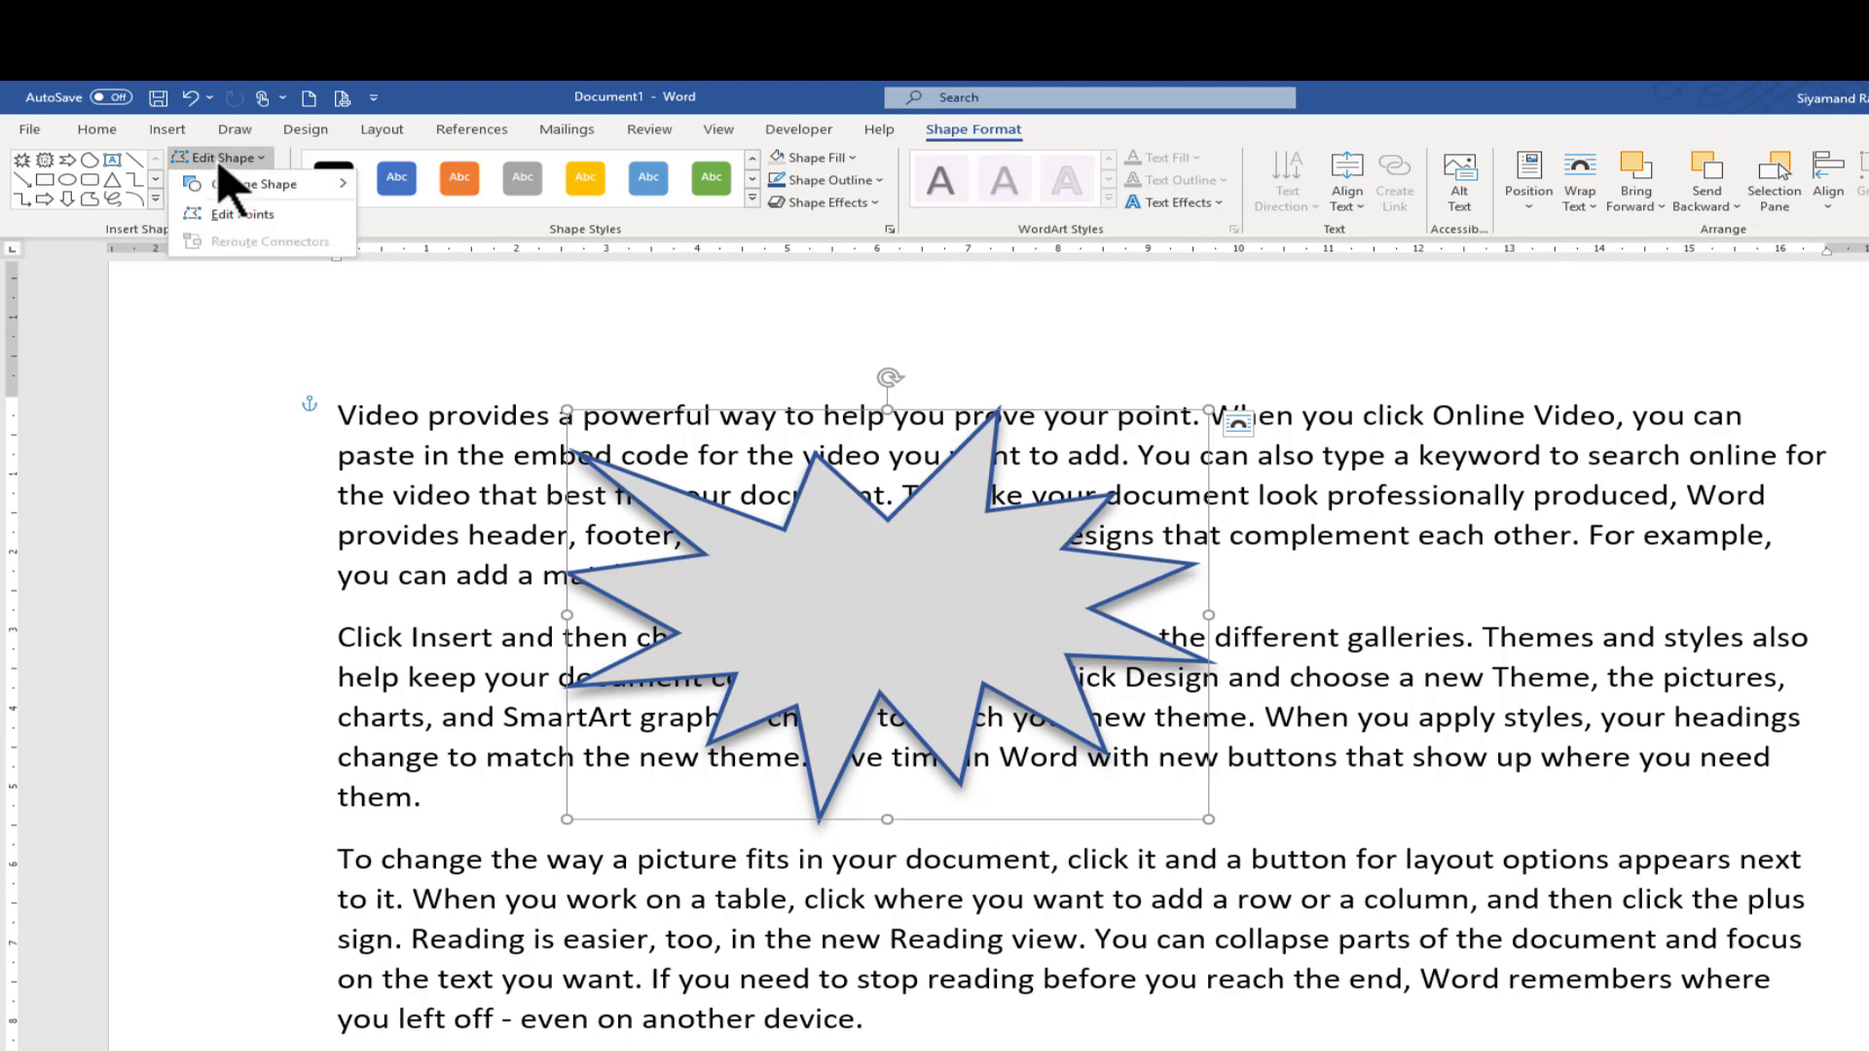
pyautogui.moveTo(254, 184)
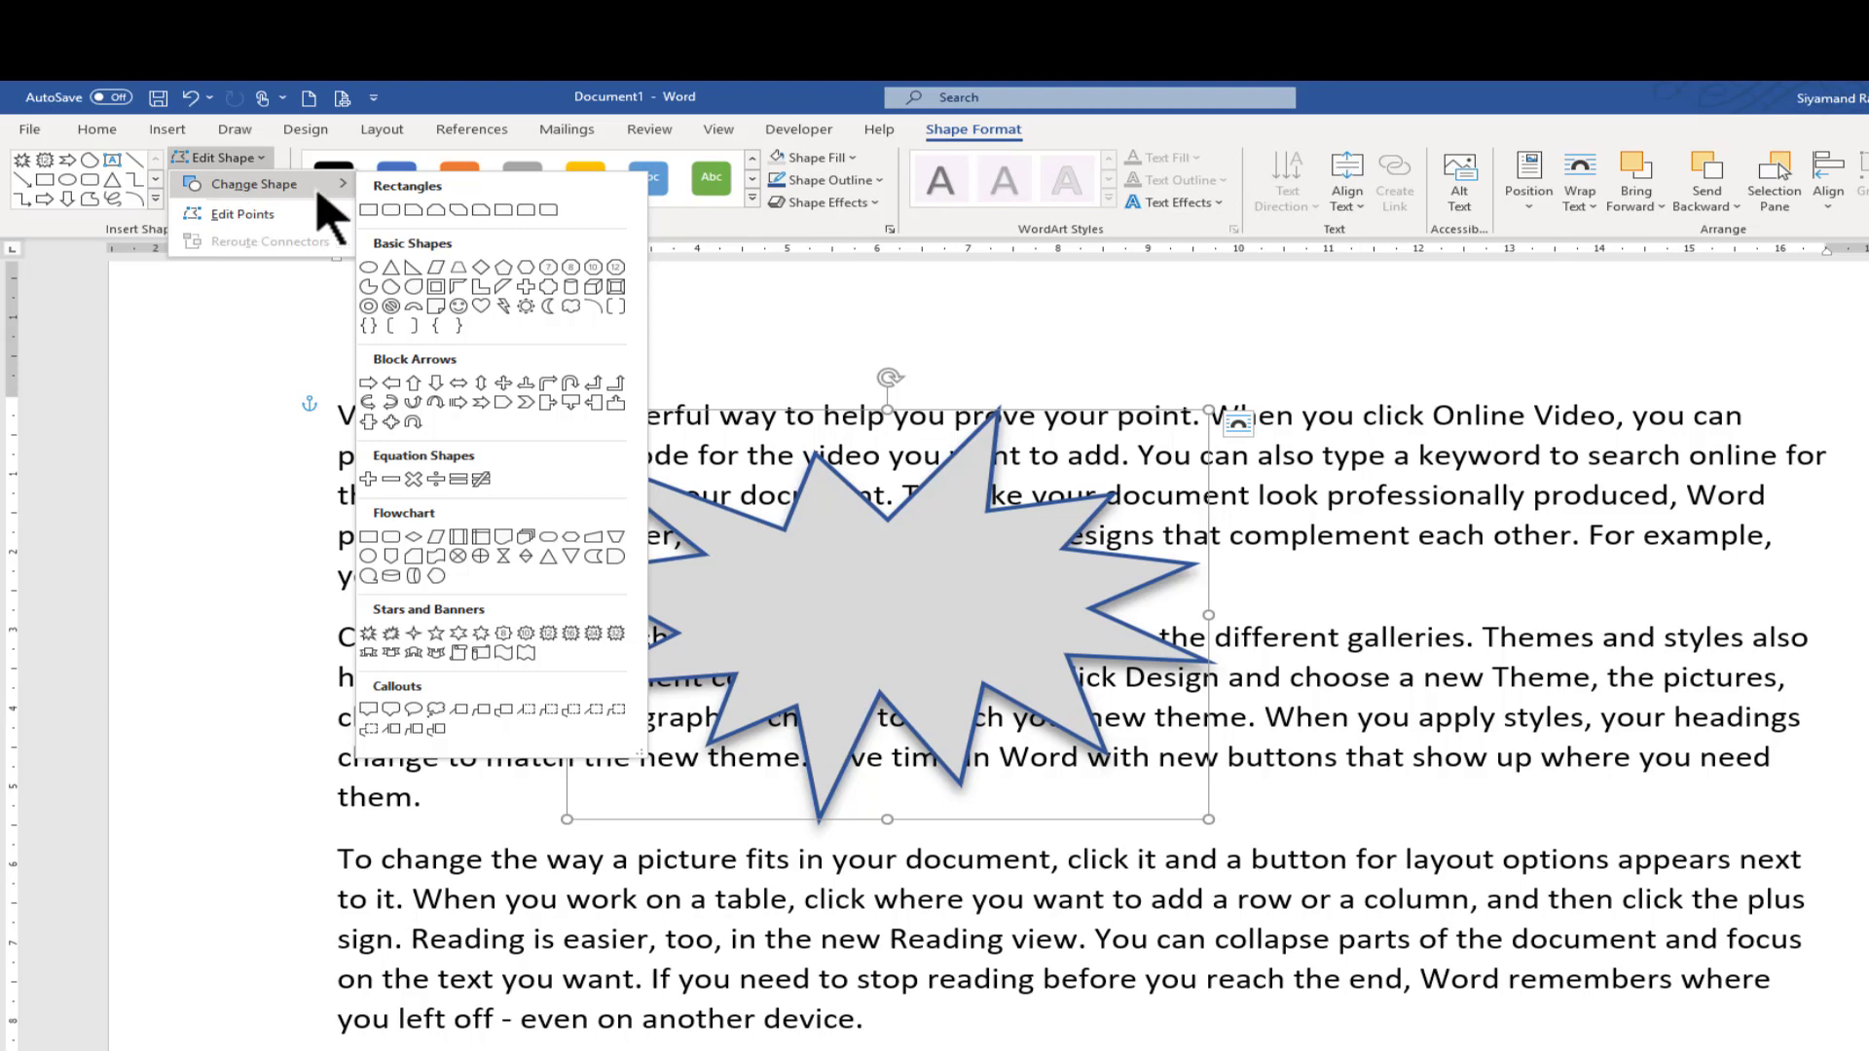
# Change the burst to a Sun shape and shrink its centre to lengthen the rays
pyautogui.click(526, 306)
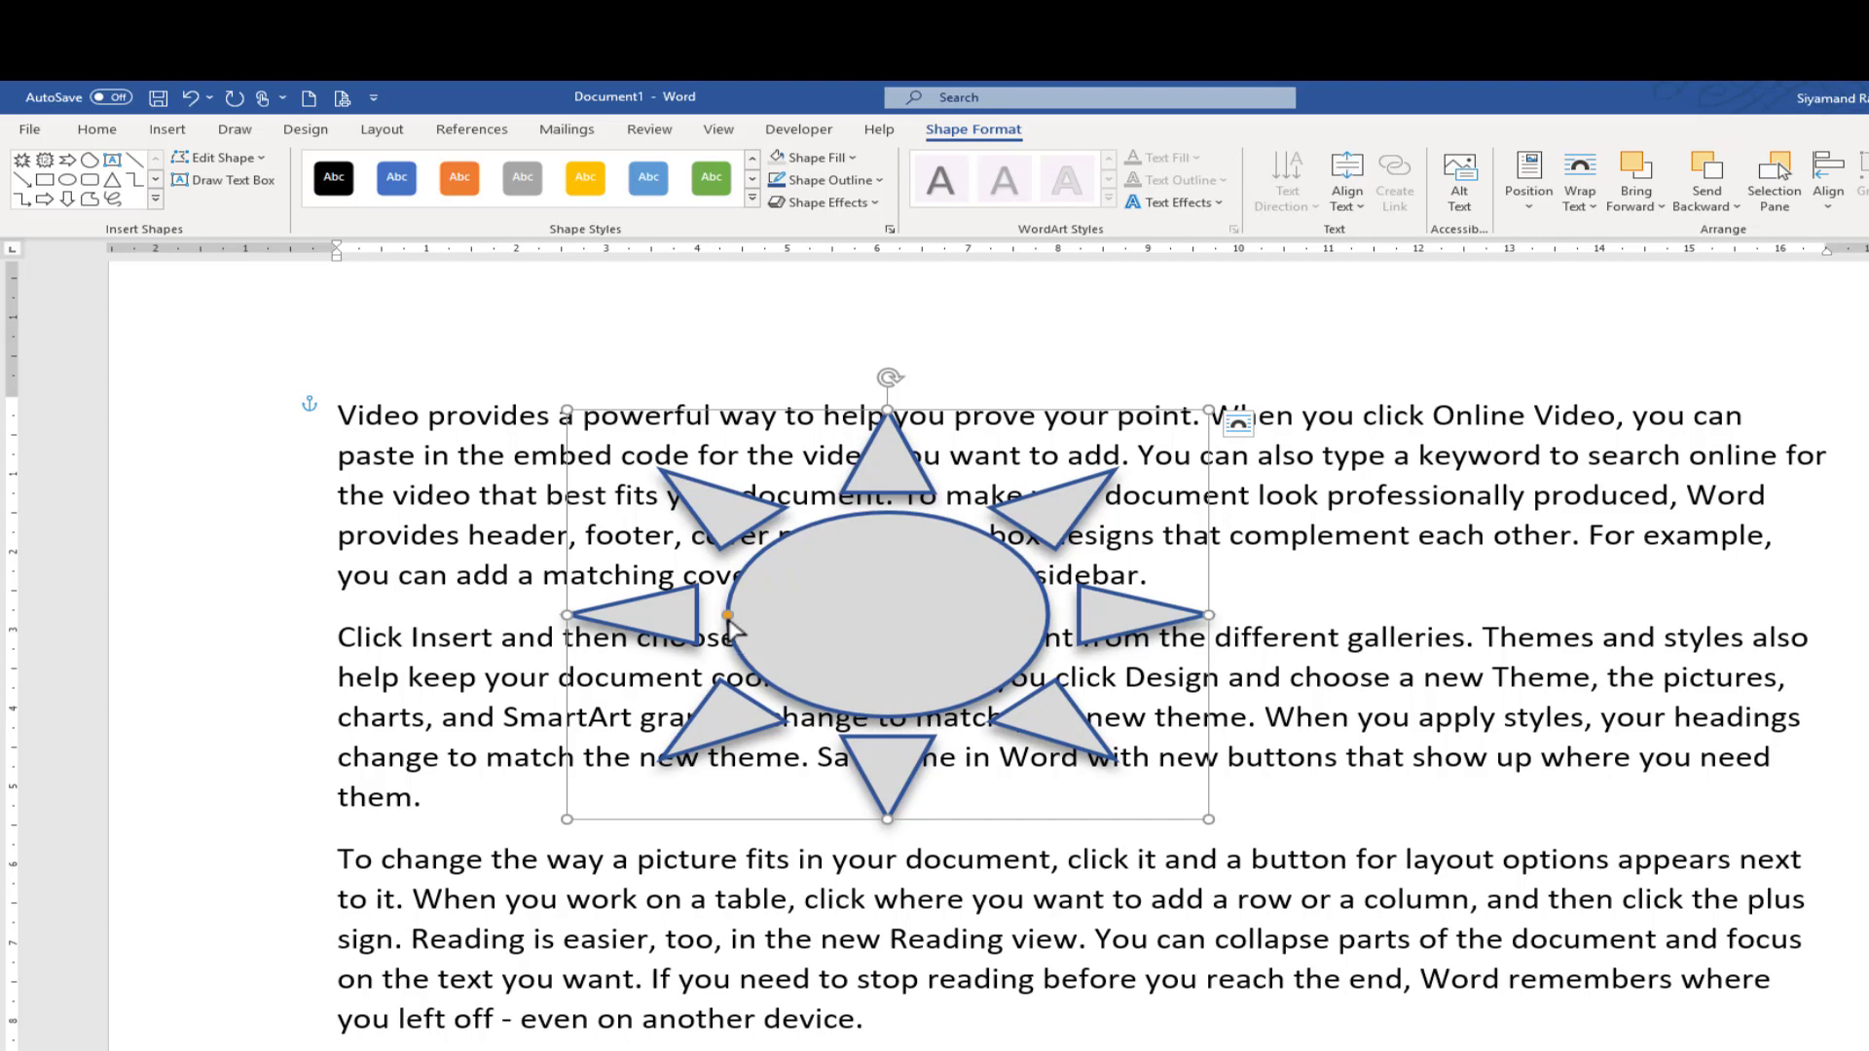
pyautogui.moveTo(729, 620); pyautogui.dragTo(758, 617)
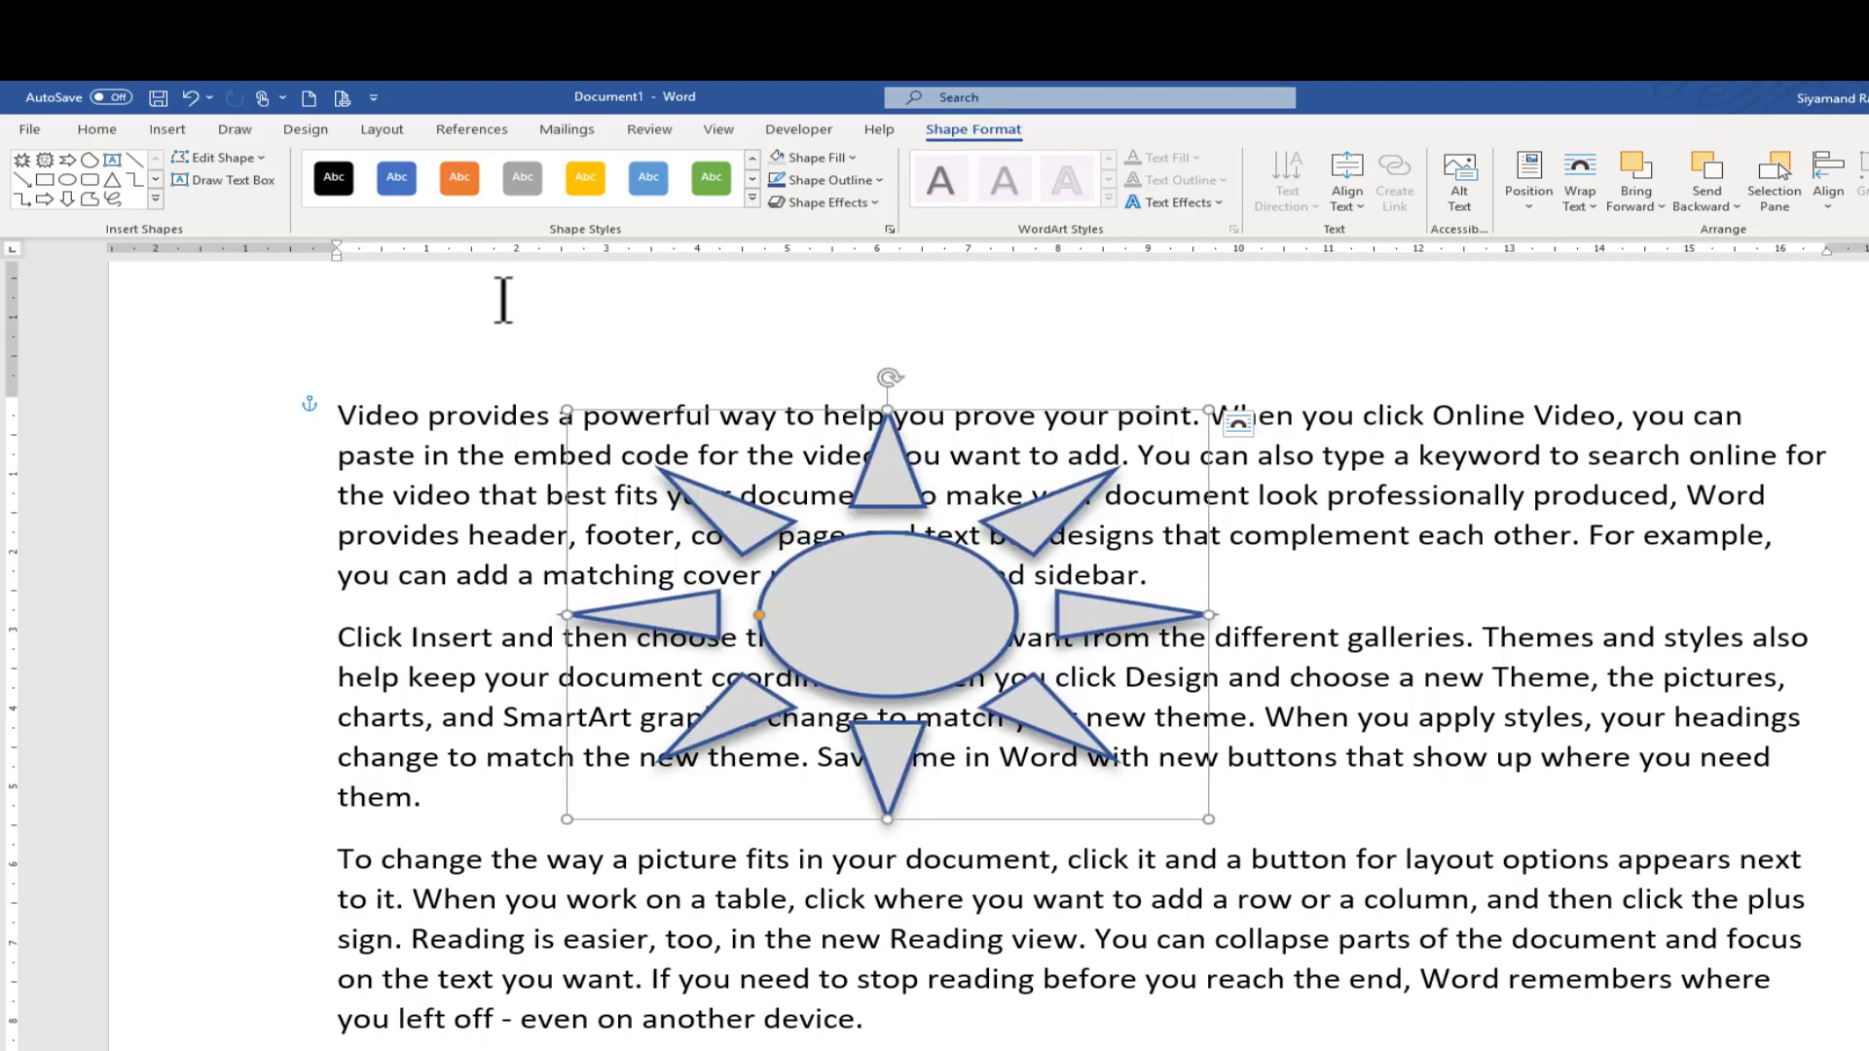
pyautogui.click(259, 162)
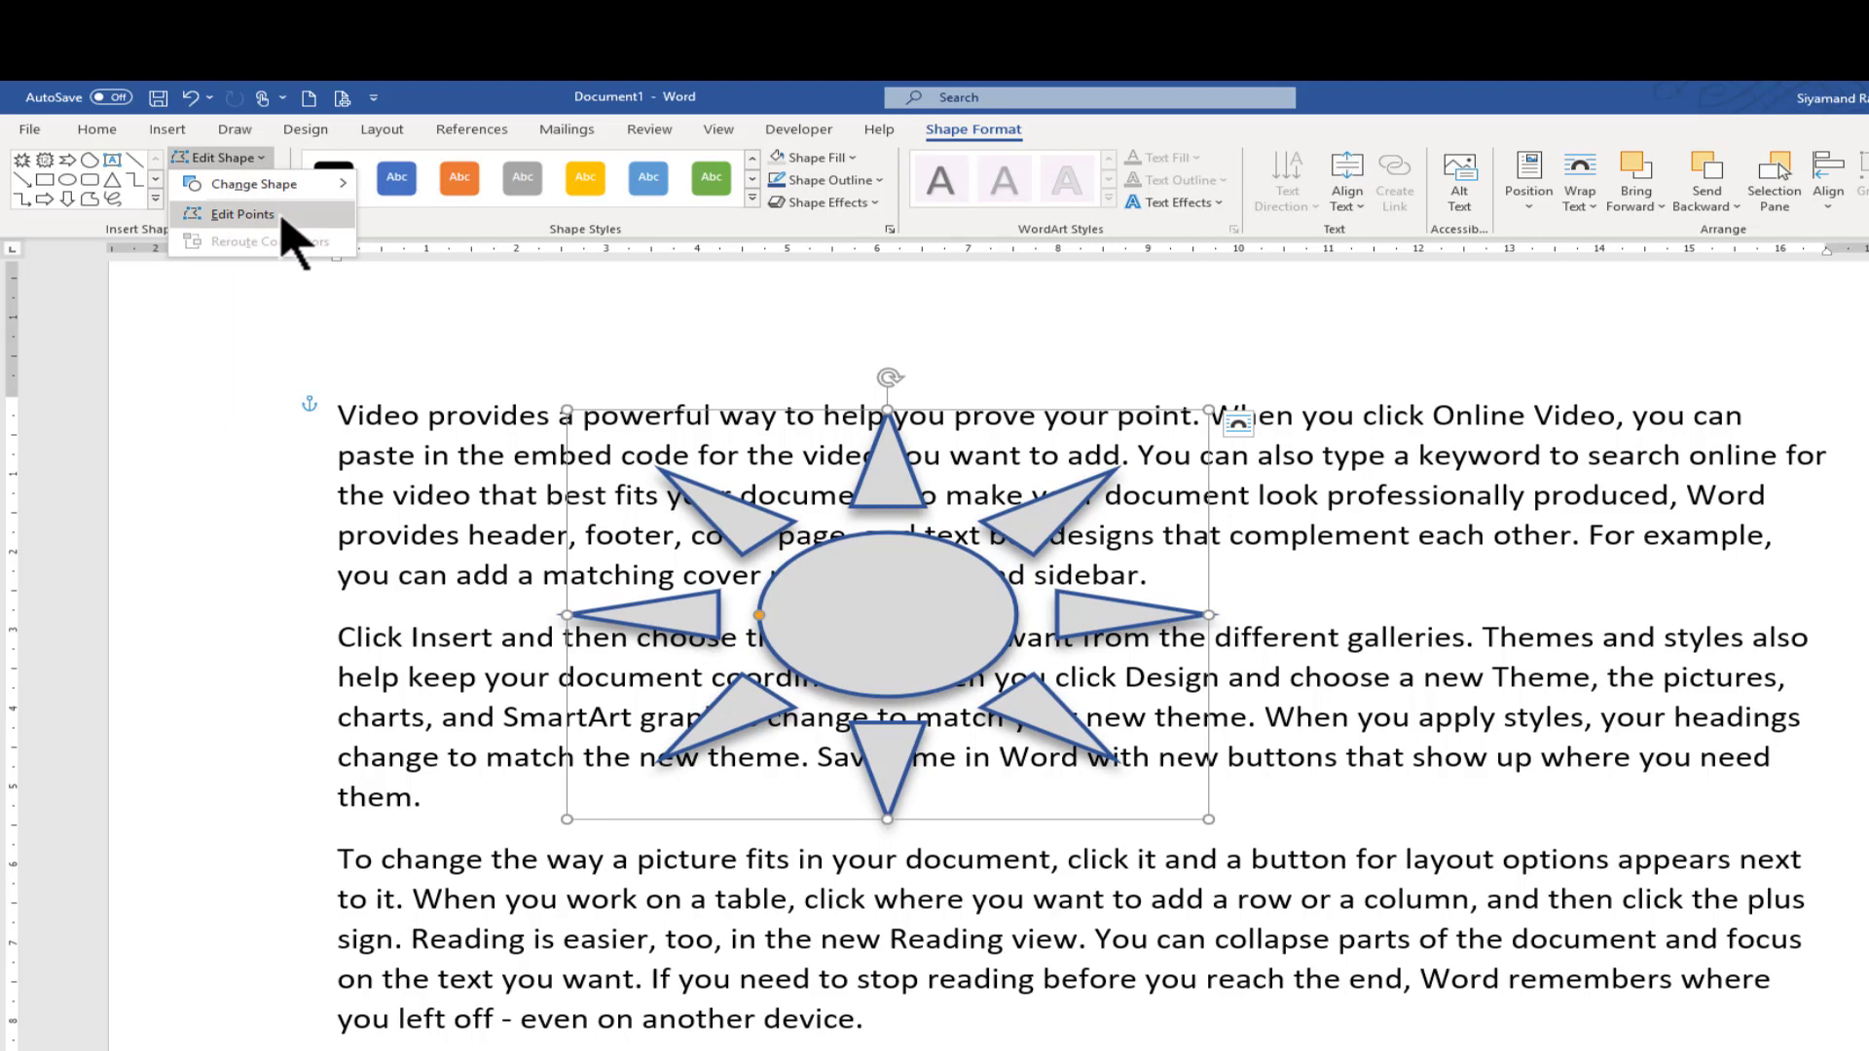
# Pull the sun's side ray tips far outward, lengthen the lower-right ray, and widen and extend the bottom ray
pyautogui.click(277, 216)
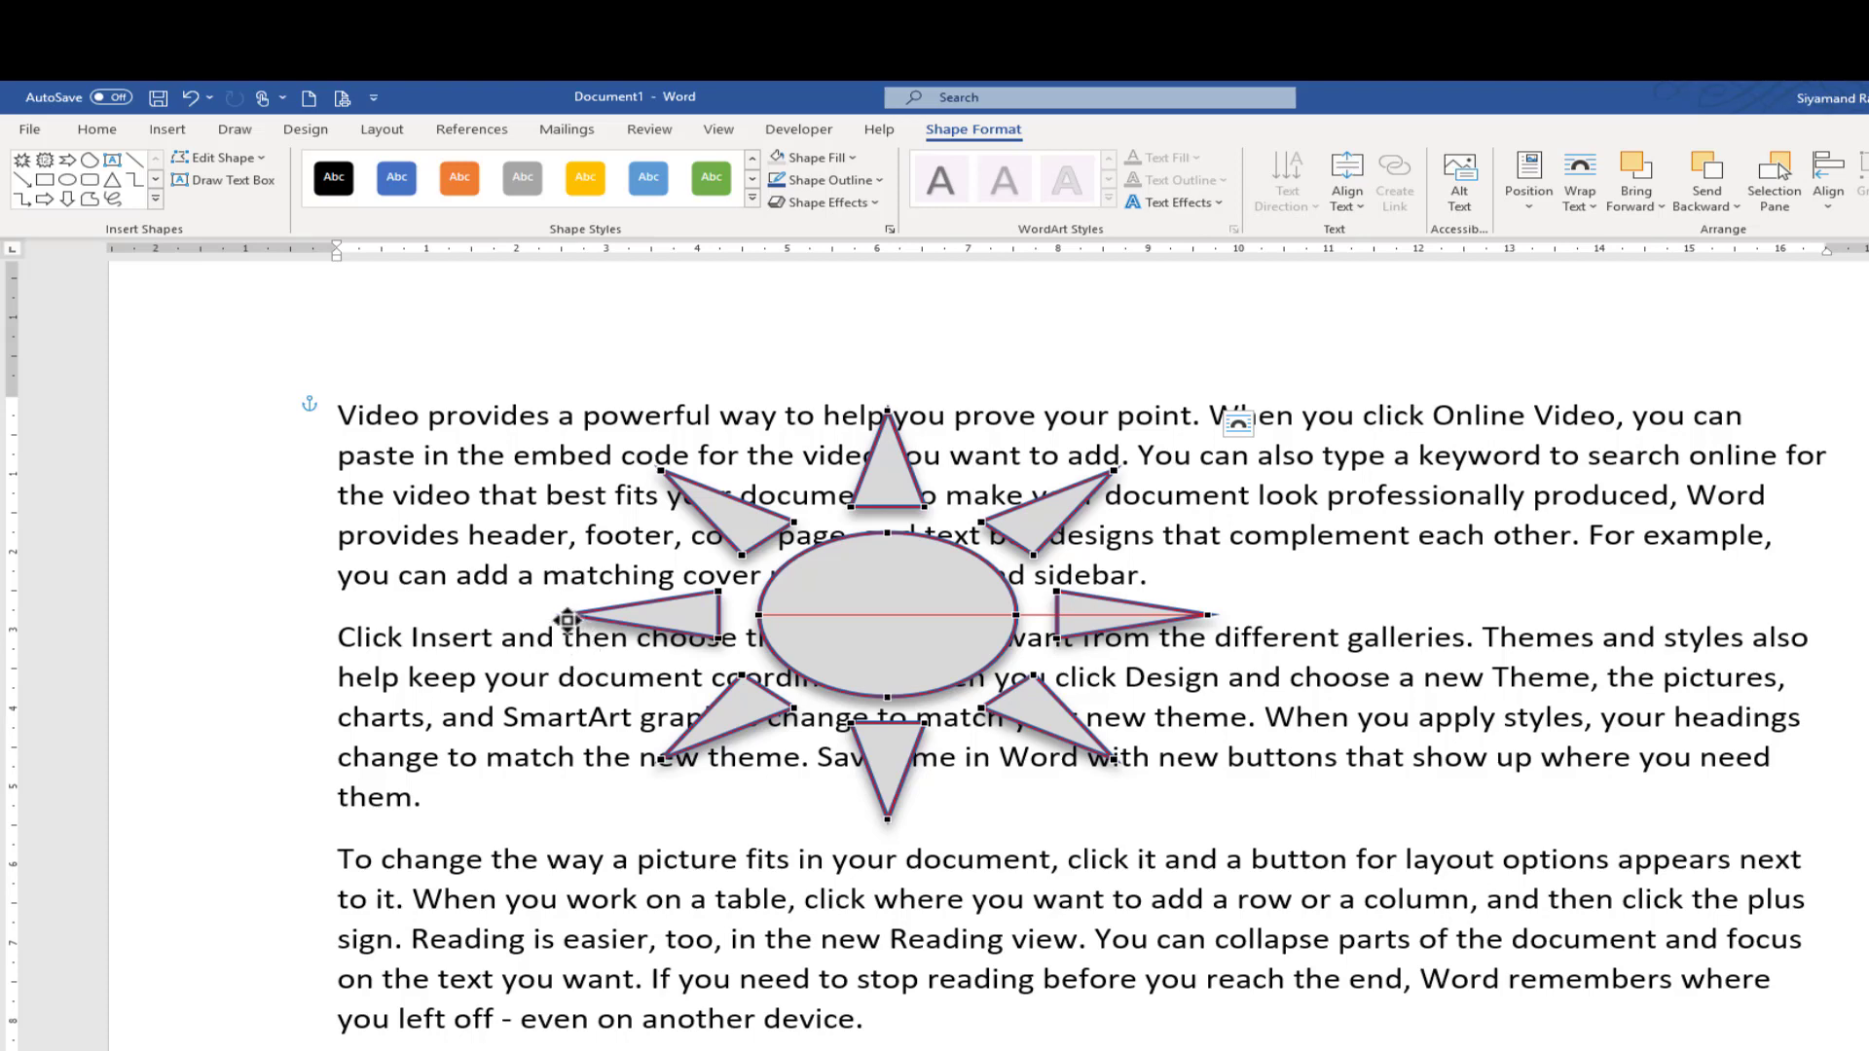
pyautogui.moveTo(567, 614); pyautogui.dragTo(336, 594)
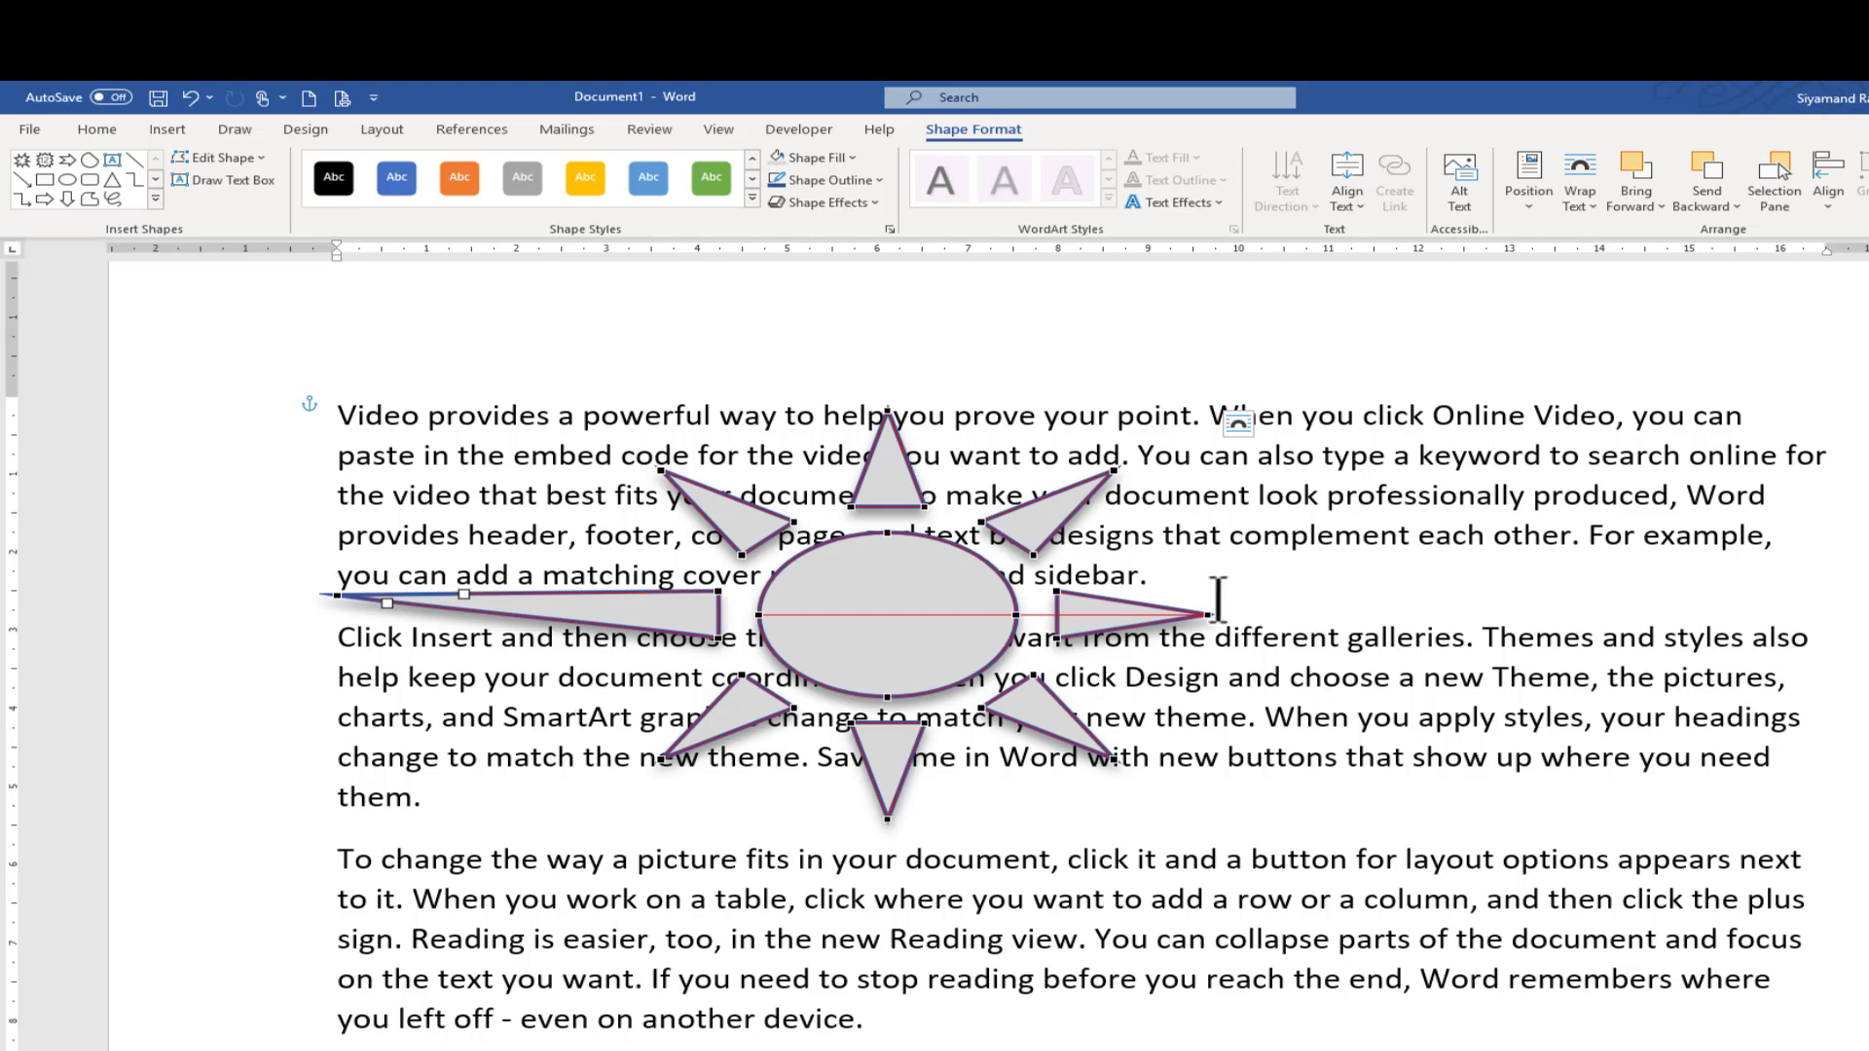
pyautogui.moveTo(1205, 617); pyautogui.dragTo(1597, 617)
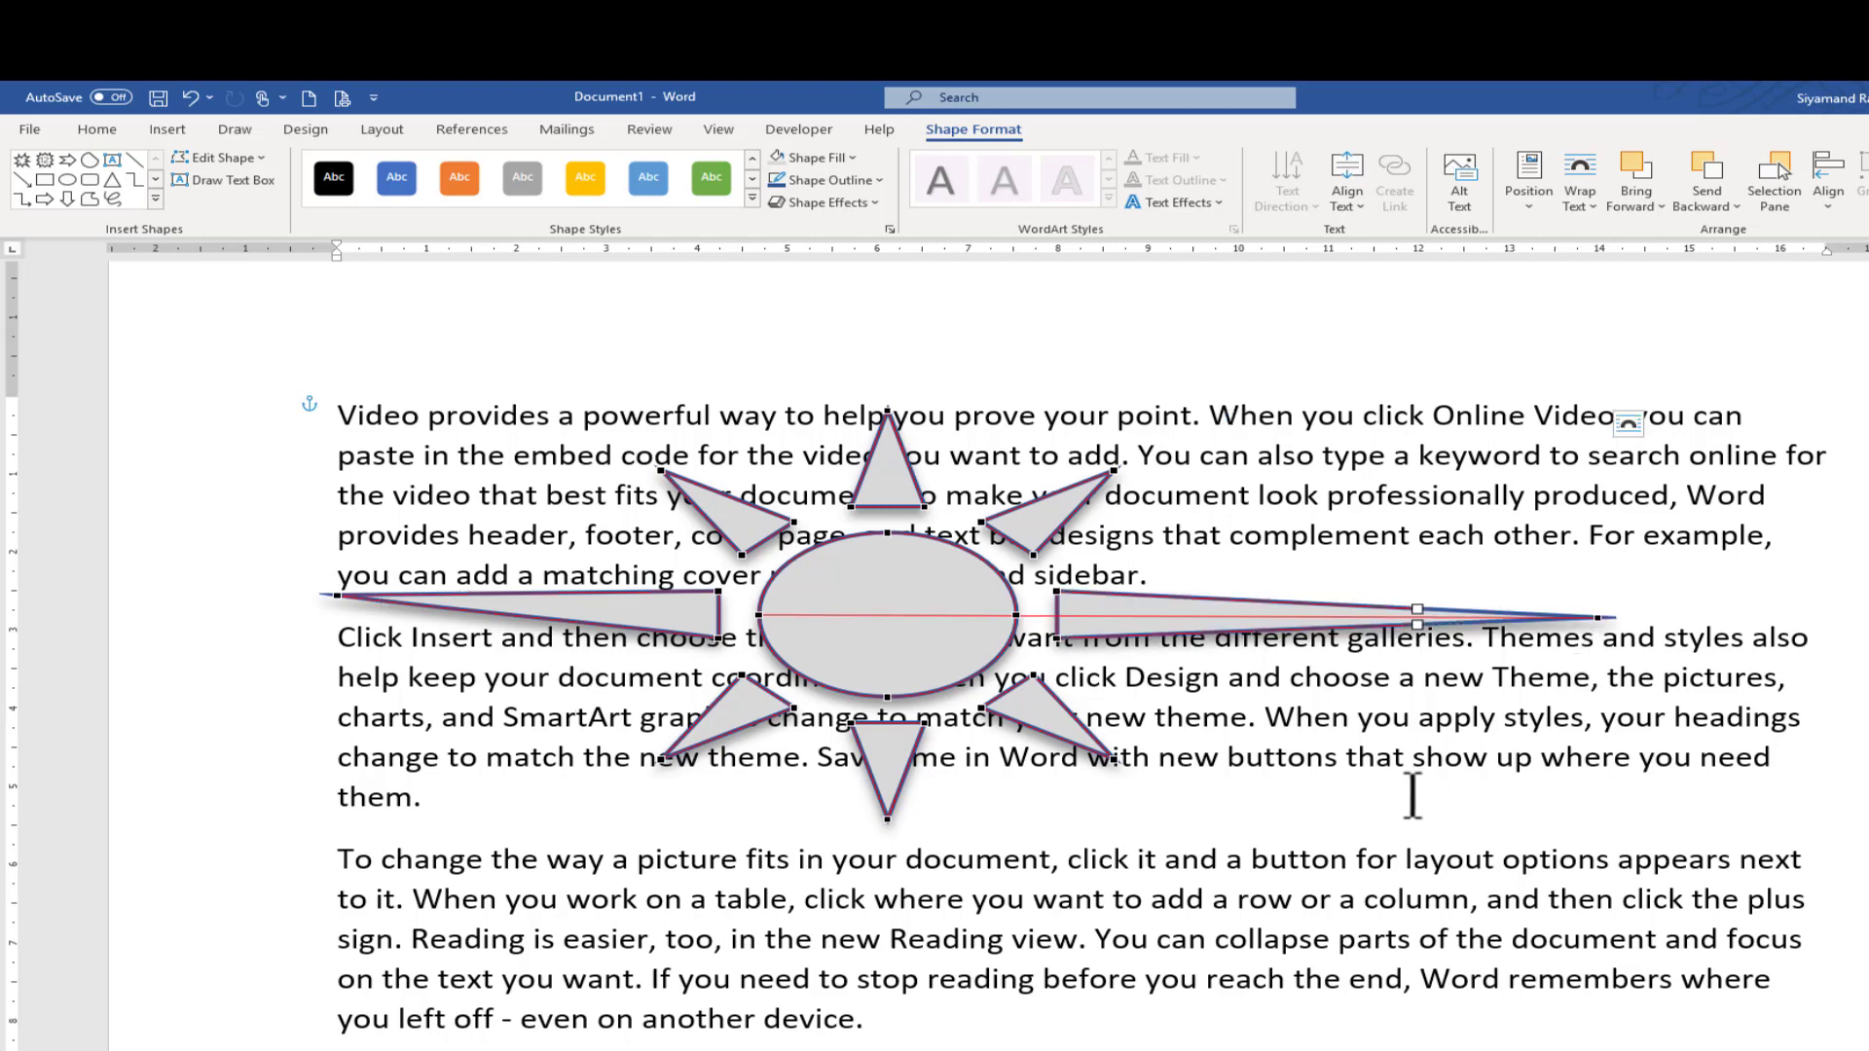
pyautogui.moveTo(1116, 758); pyautogui.dragTo(1277, 871)
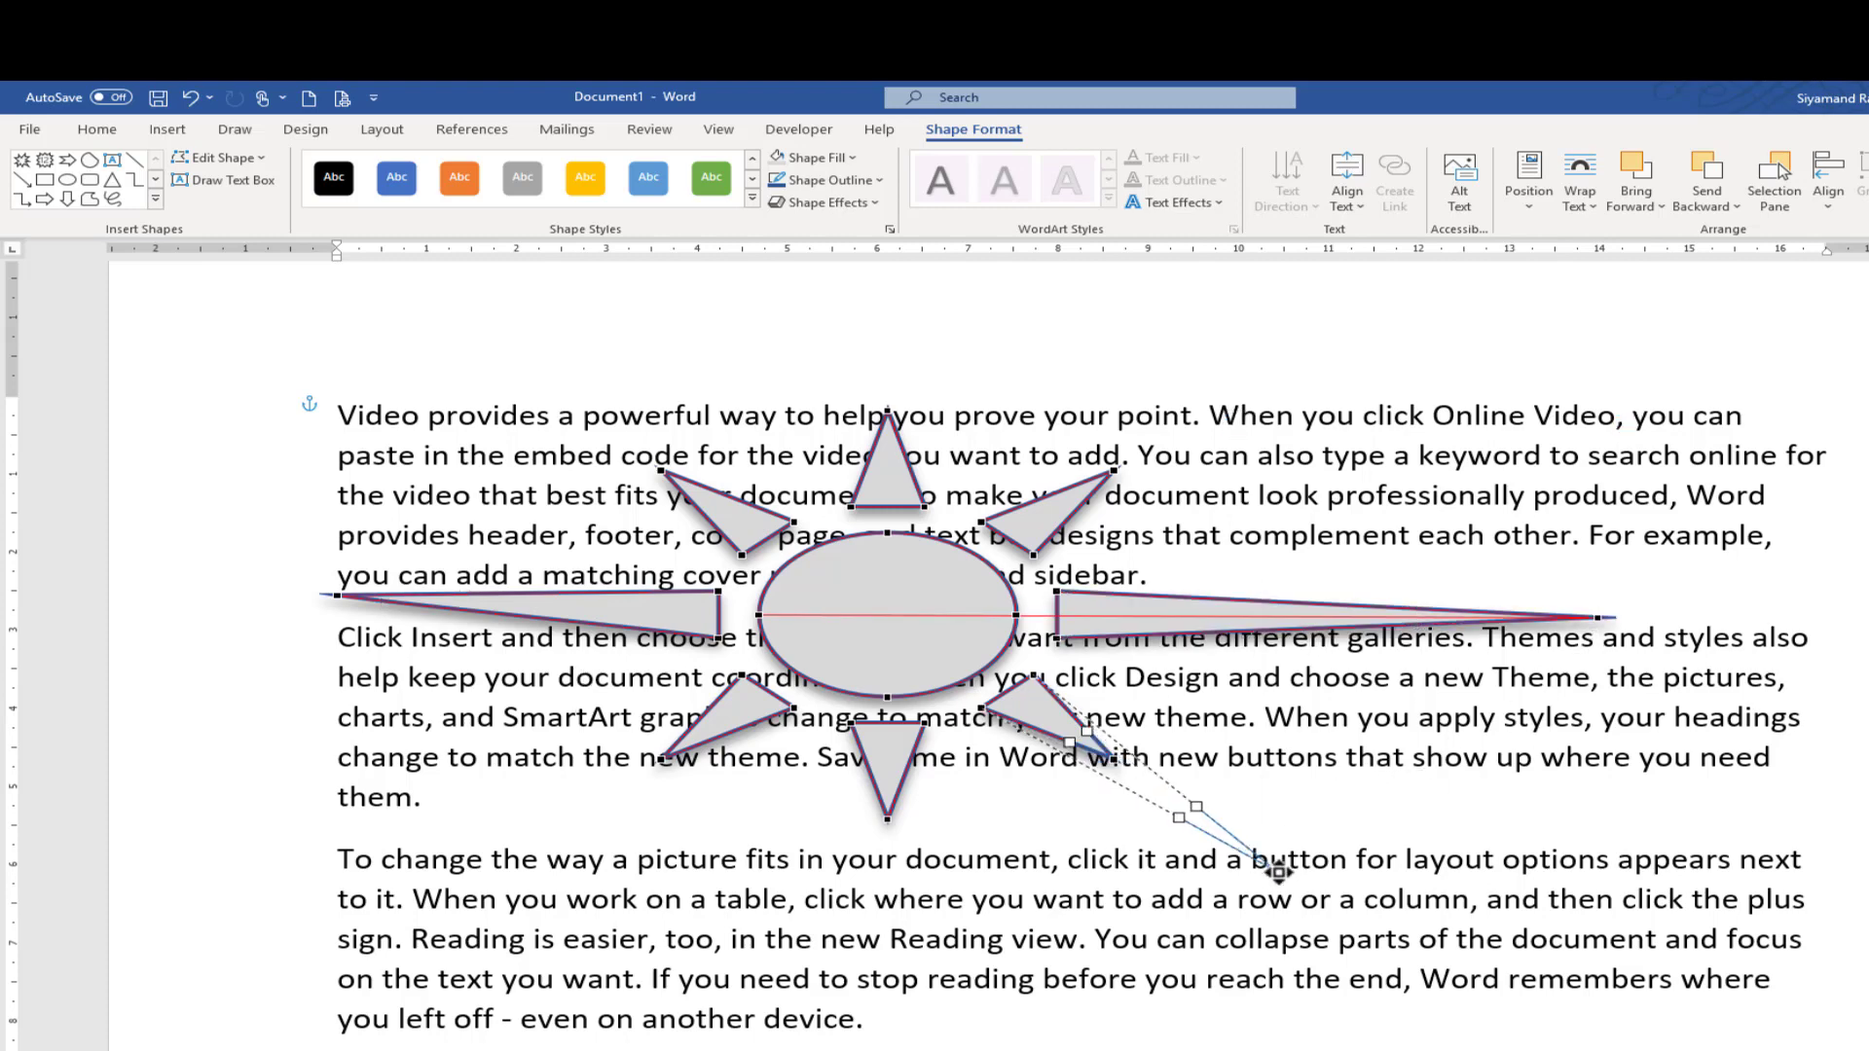
pyautogui.moveTo(926, 721); pyautogui.dragTo(973, 721)
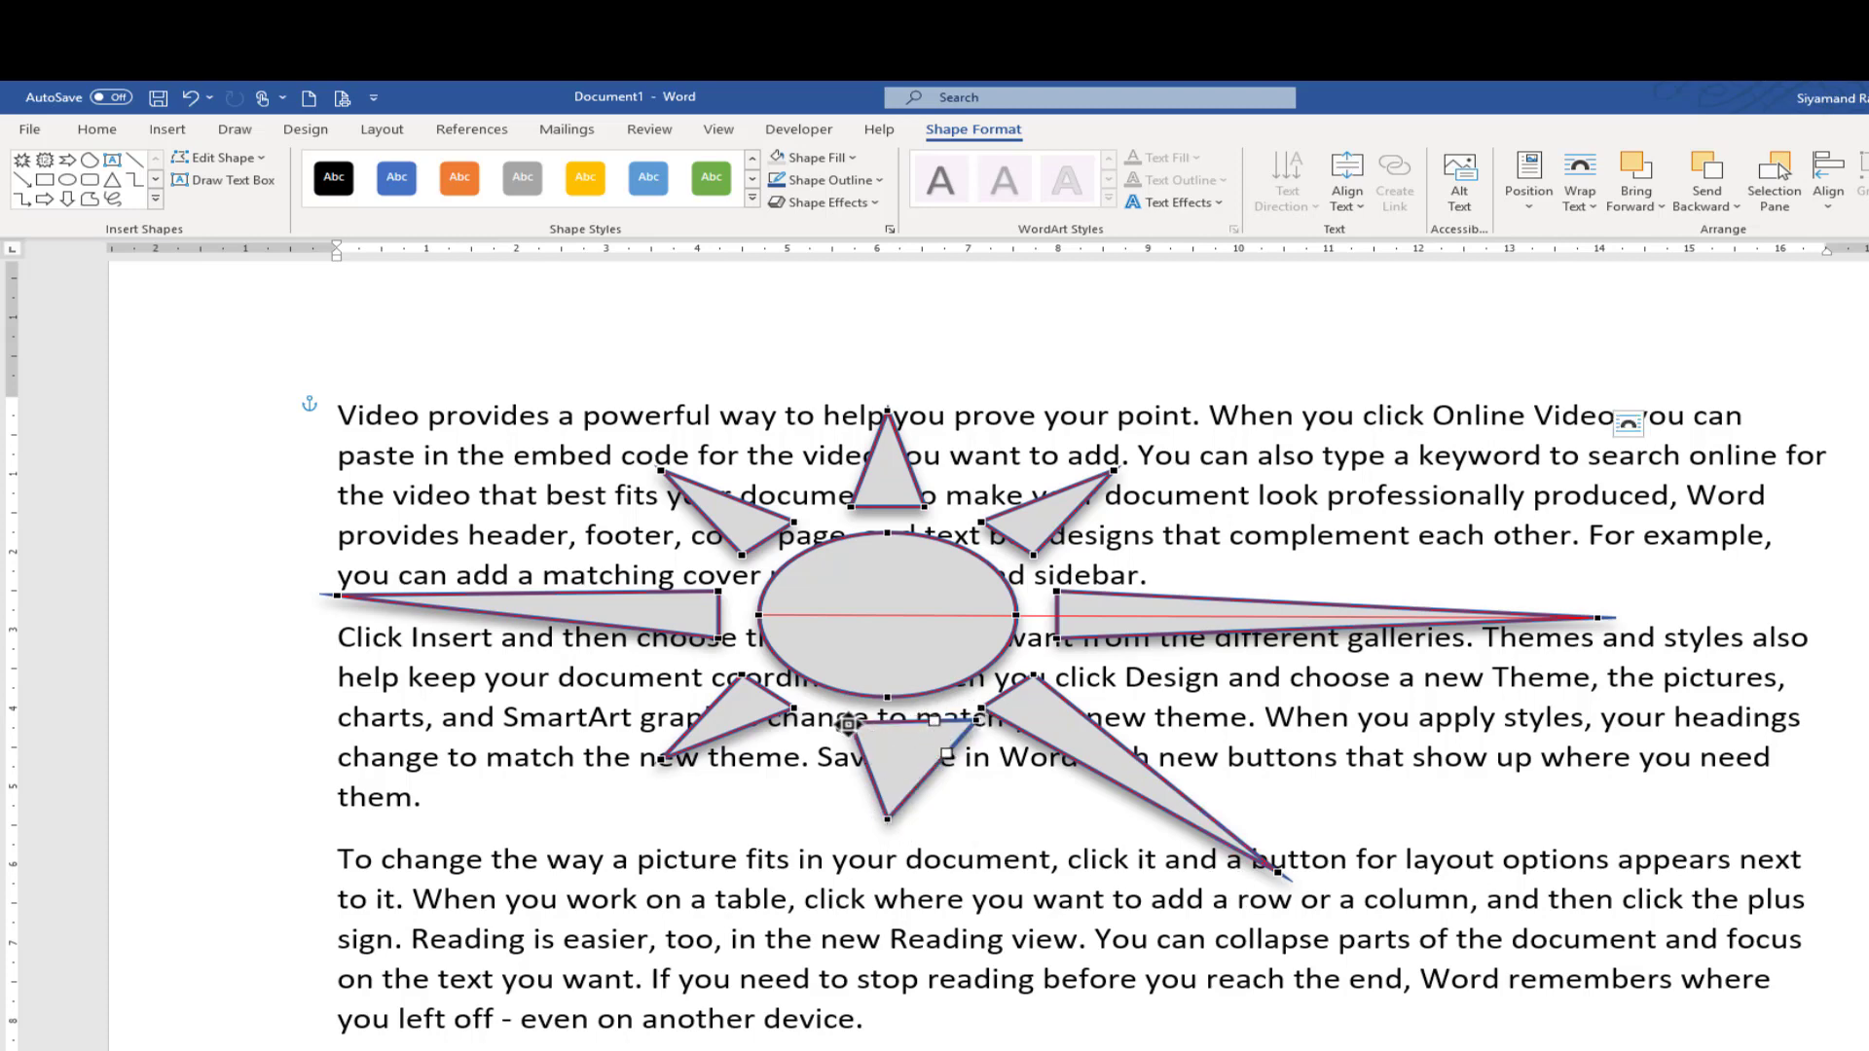
pyautogui.moveTo(848, 724); pyautogui.dragTo(815, 720)
pyautogui.moveTo(888, 818); pyautogui.dragTo(876, 963)
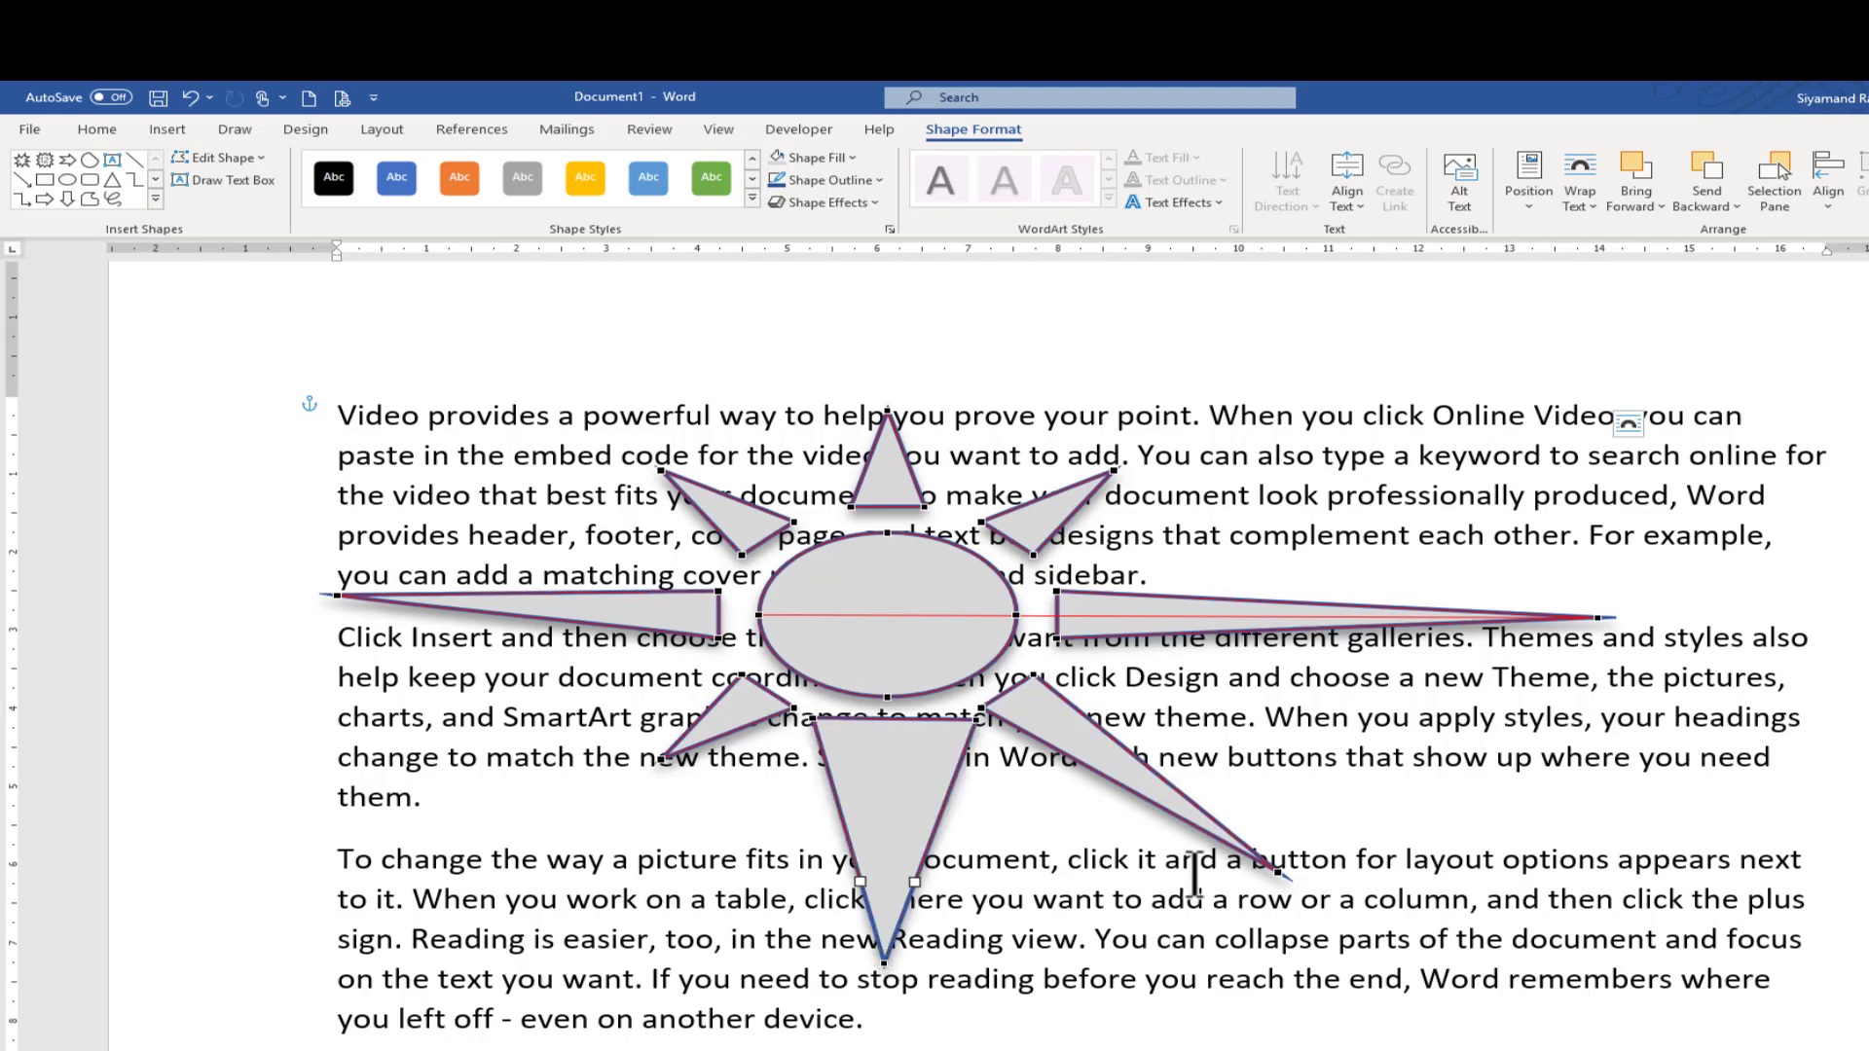
pyautogui.click(992, 584)
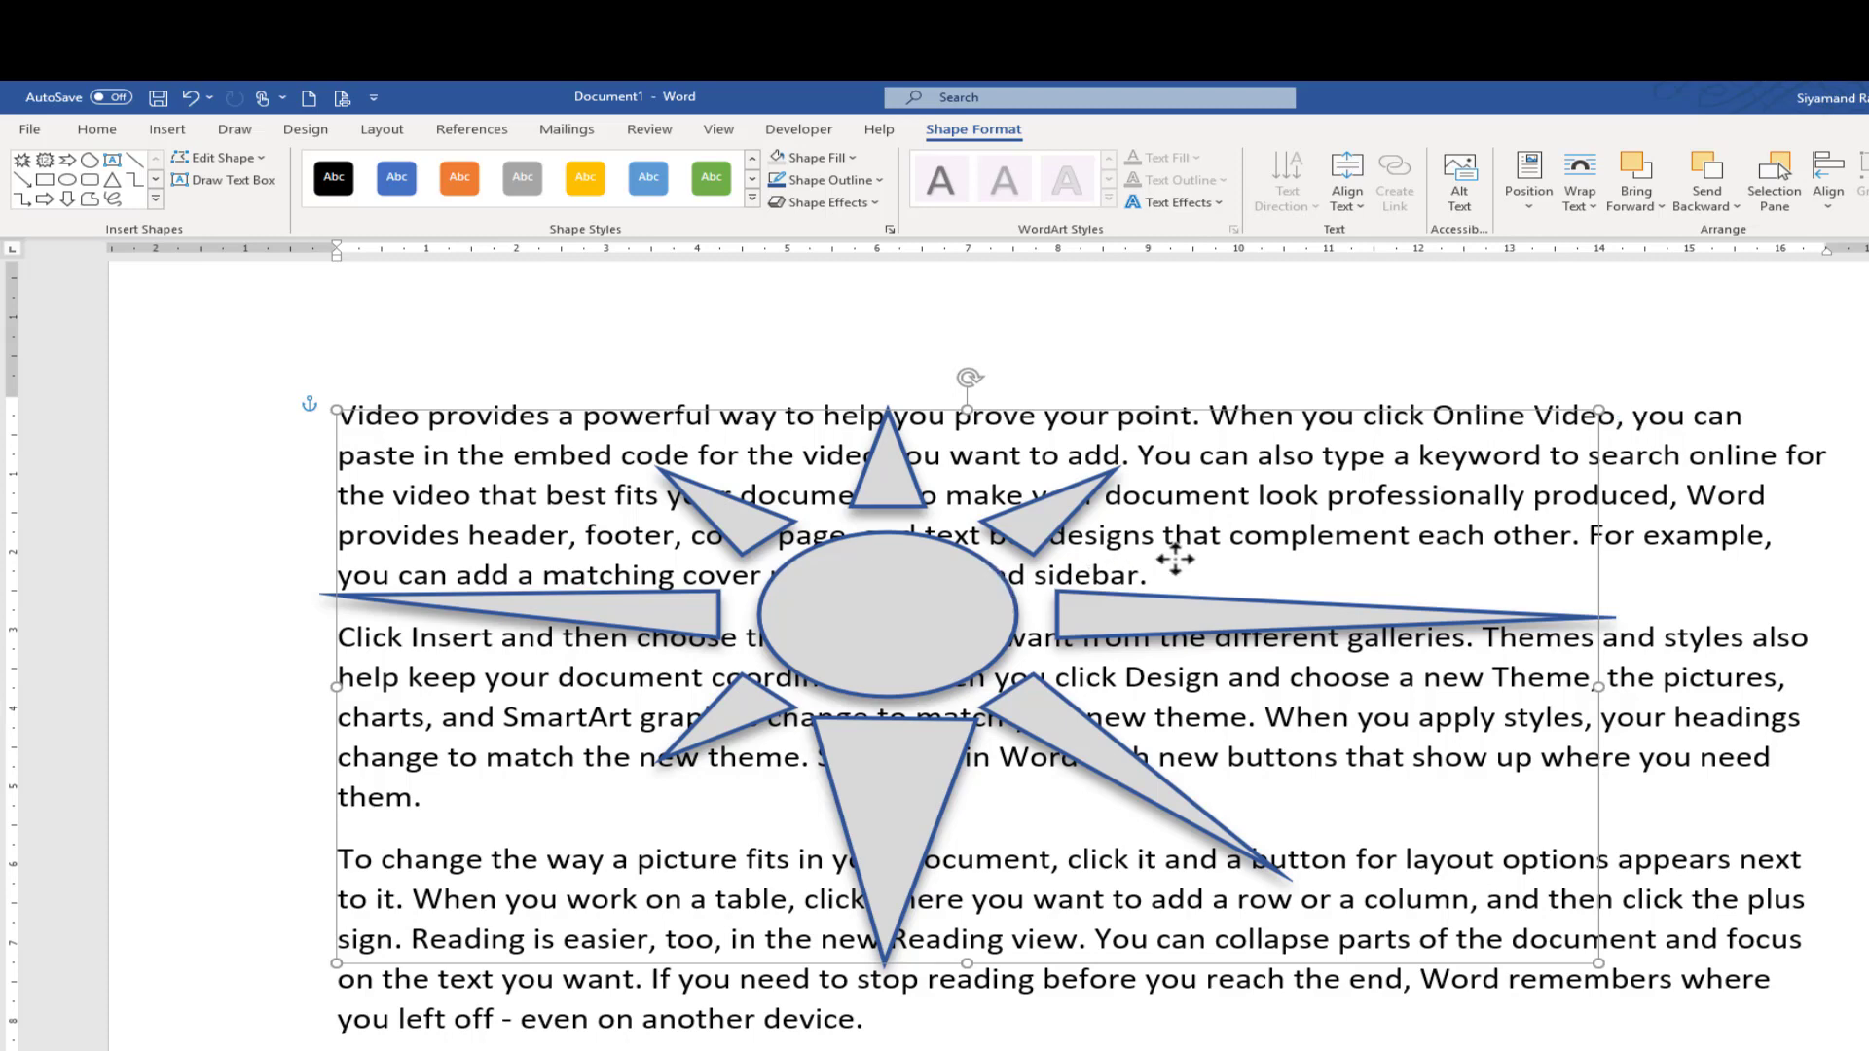
# Move and shrink the sun shape, then undo the last move
pyautogui.moveTo(993, 581); pyautogui.dragTo(1183, 562)
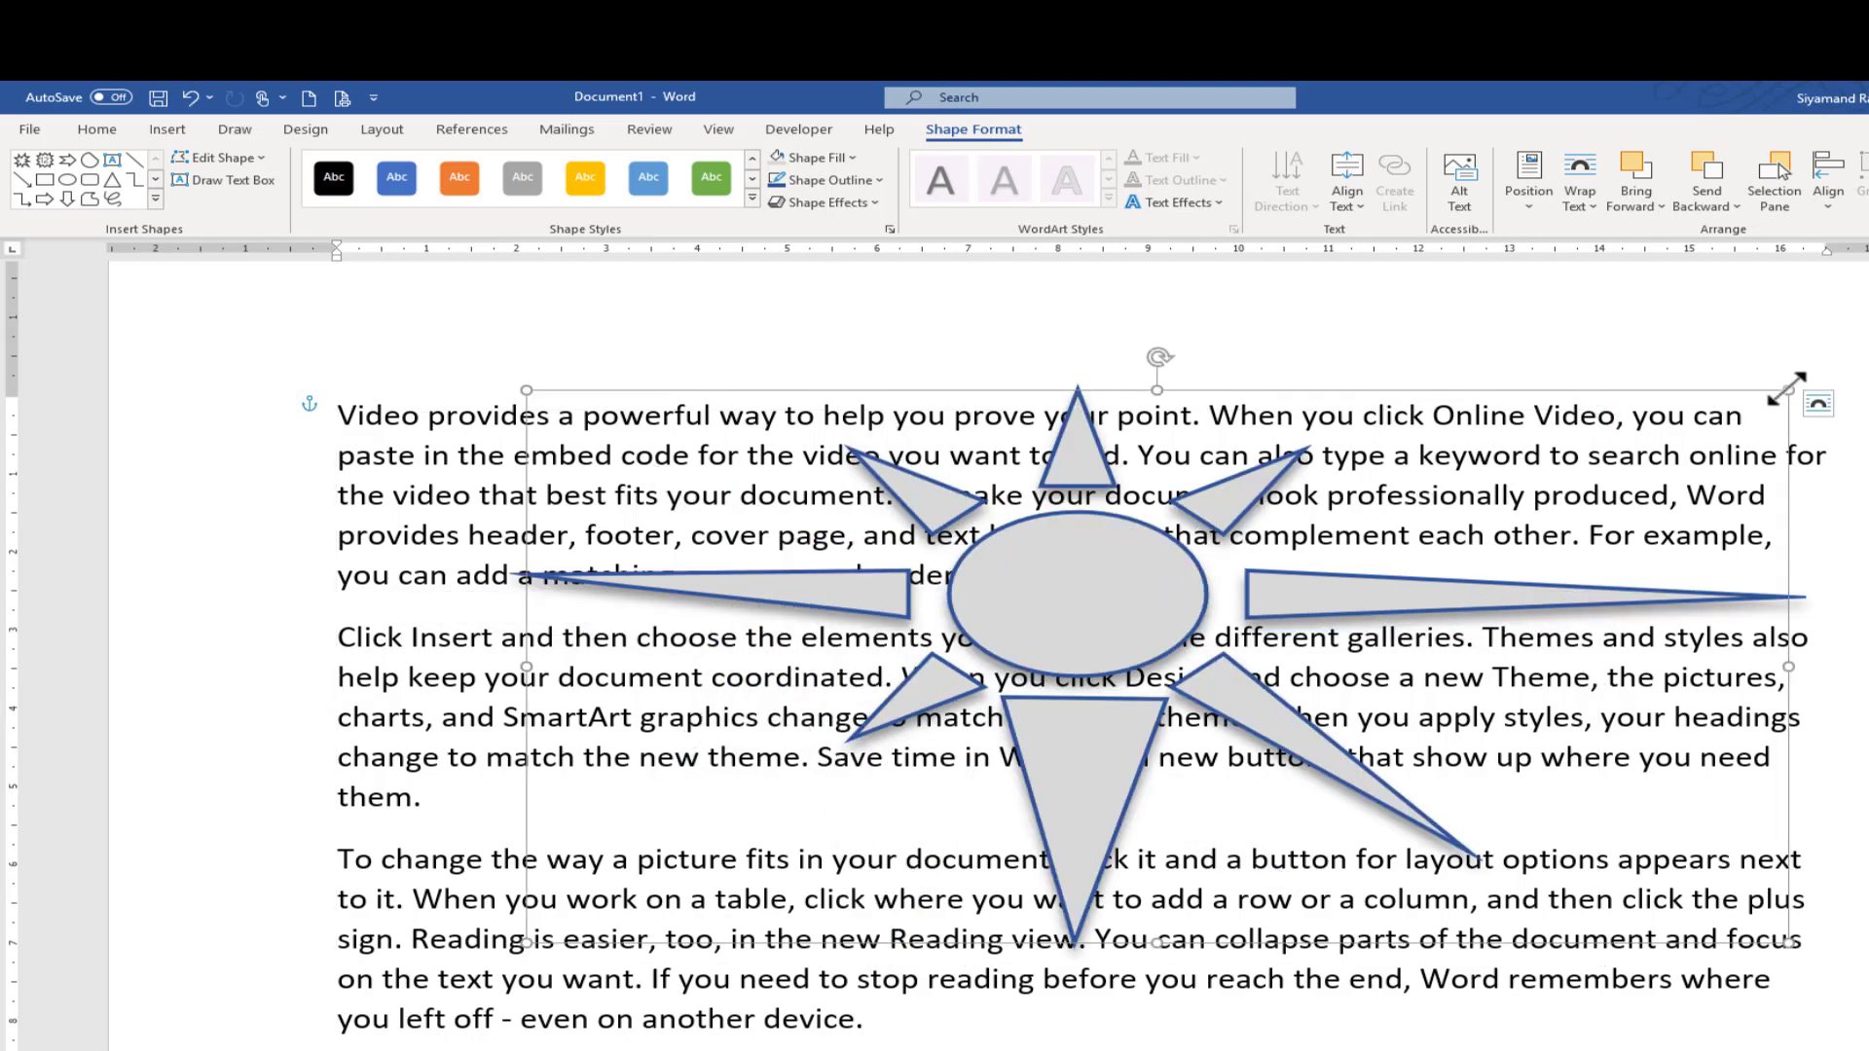
pyautogui.moveTo(1787, 387); pyautogui.dragTo(1322, 581)
pyautogui.moveTo(856, 710); pyautogui.dragTo(647, 556)
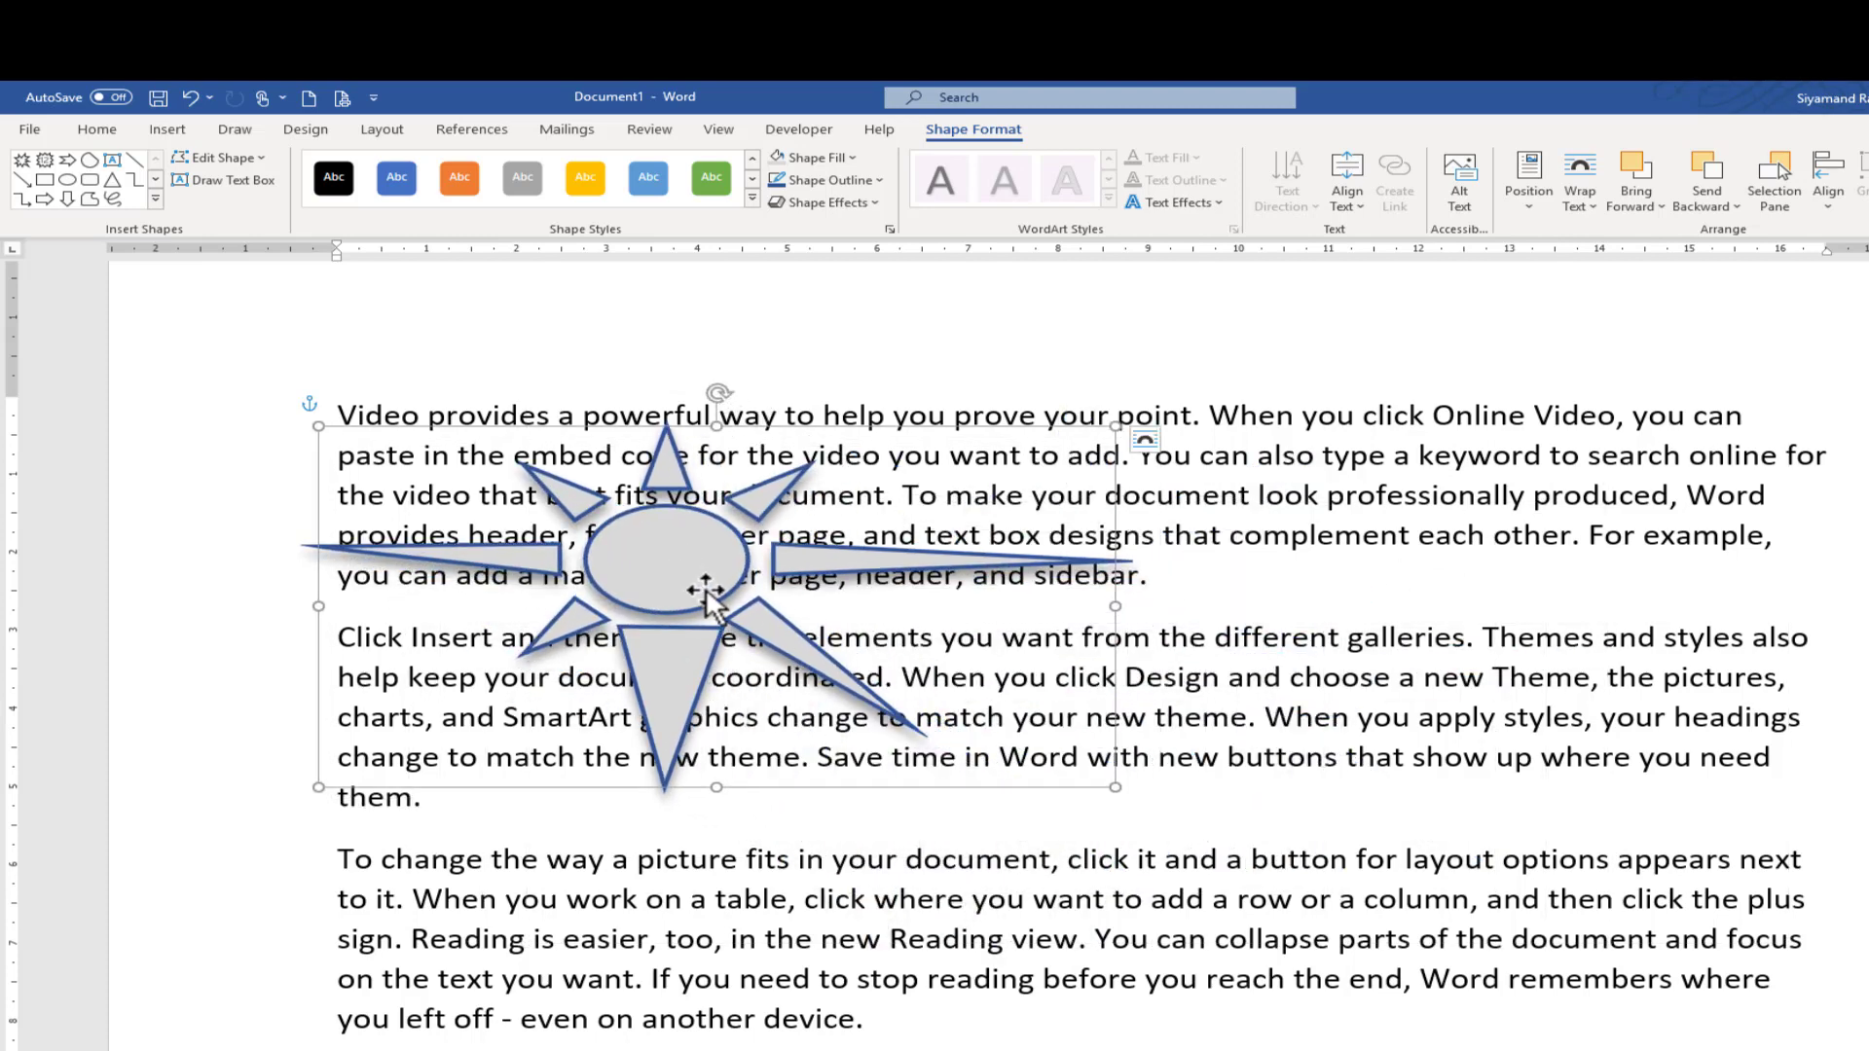
pyautogui.hotkey('ctrl', 'z')
# Delete the sun shape and bring up the Insert Shapes gallery
pyautogui.press('Delete')
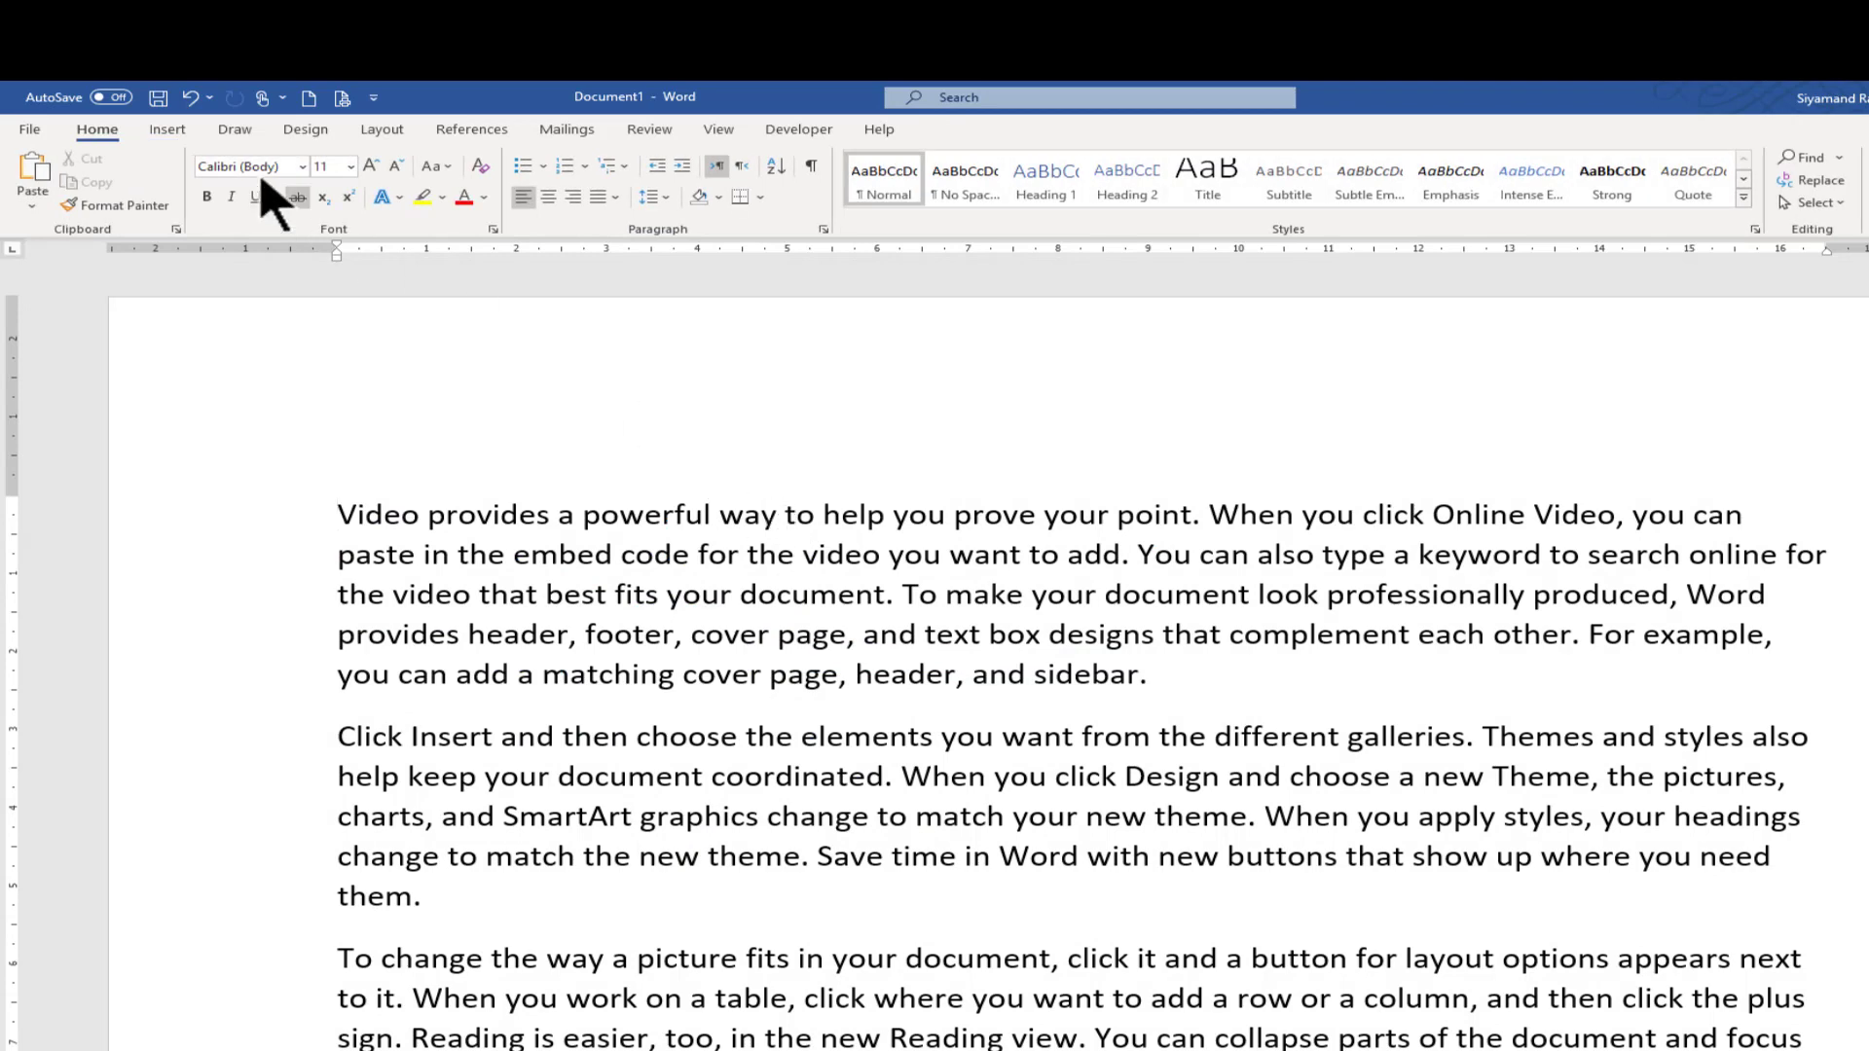
pyautogui.click(168, 130)
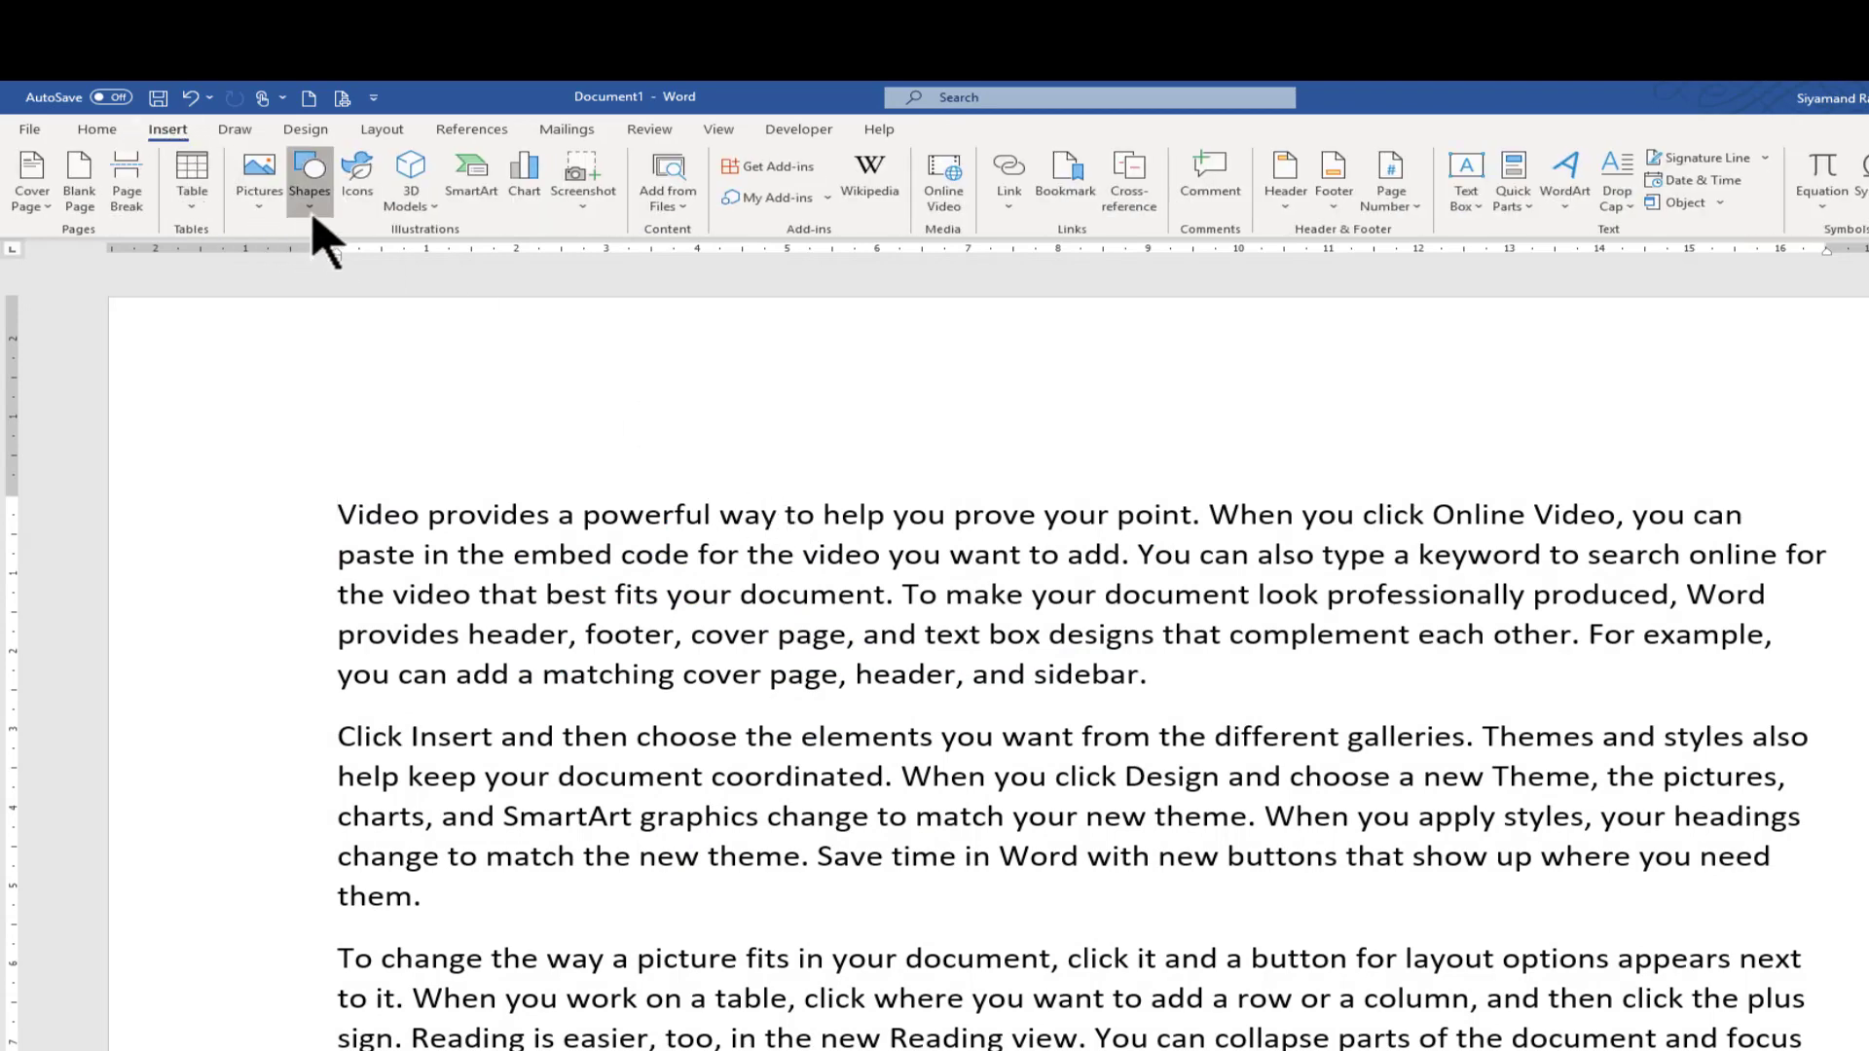
pyautogui.click(309, 180)
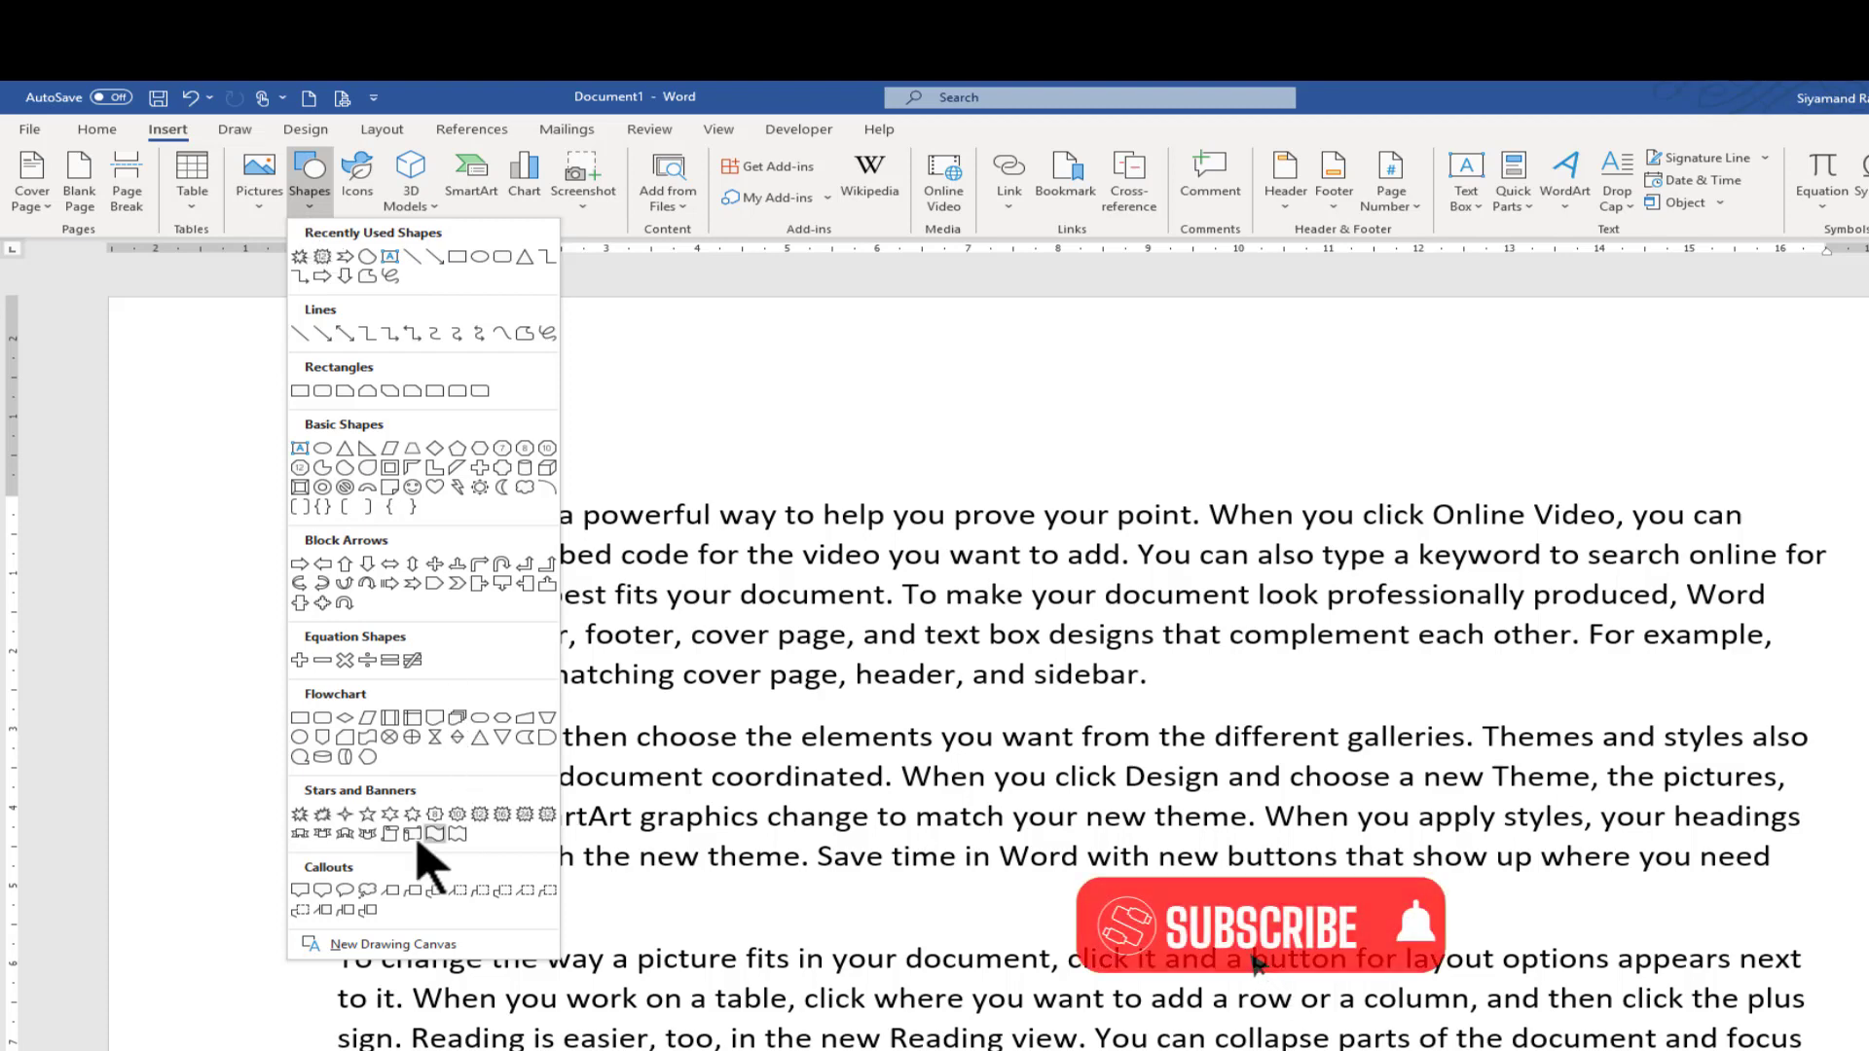
# Draw a ribbon banner over the text, make its fold shallower, shift it up-left, and apply a light-blue style
pyautogui.click(323, 833)
pyautogui.moveTo(640, 589); pyautogui.dragTo(1653, 891)
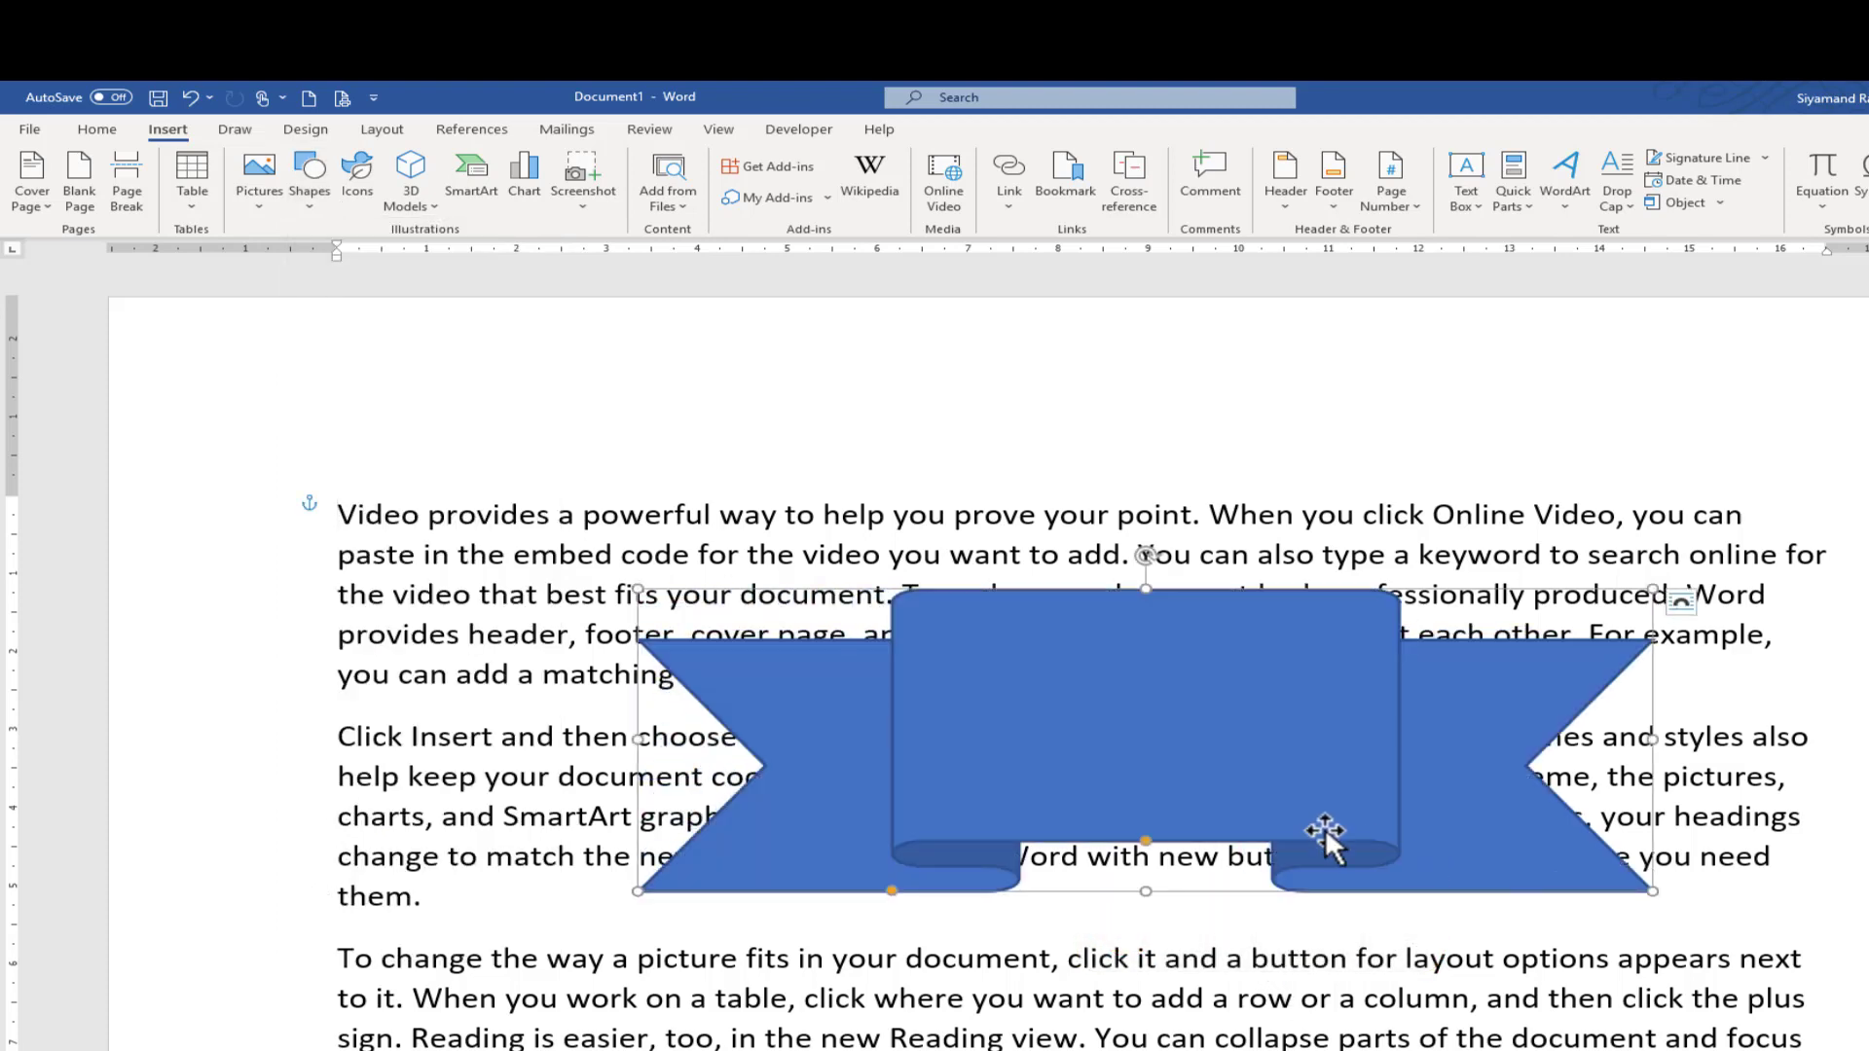
pyautogui.moveTo(1140, 839); pyautogui.dragTo(1145, 813)
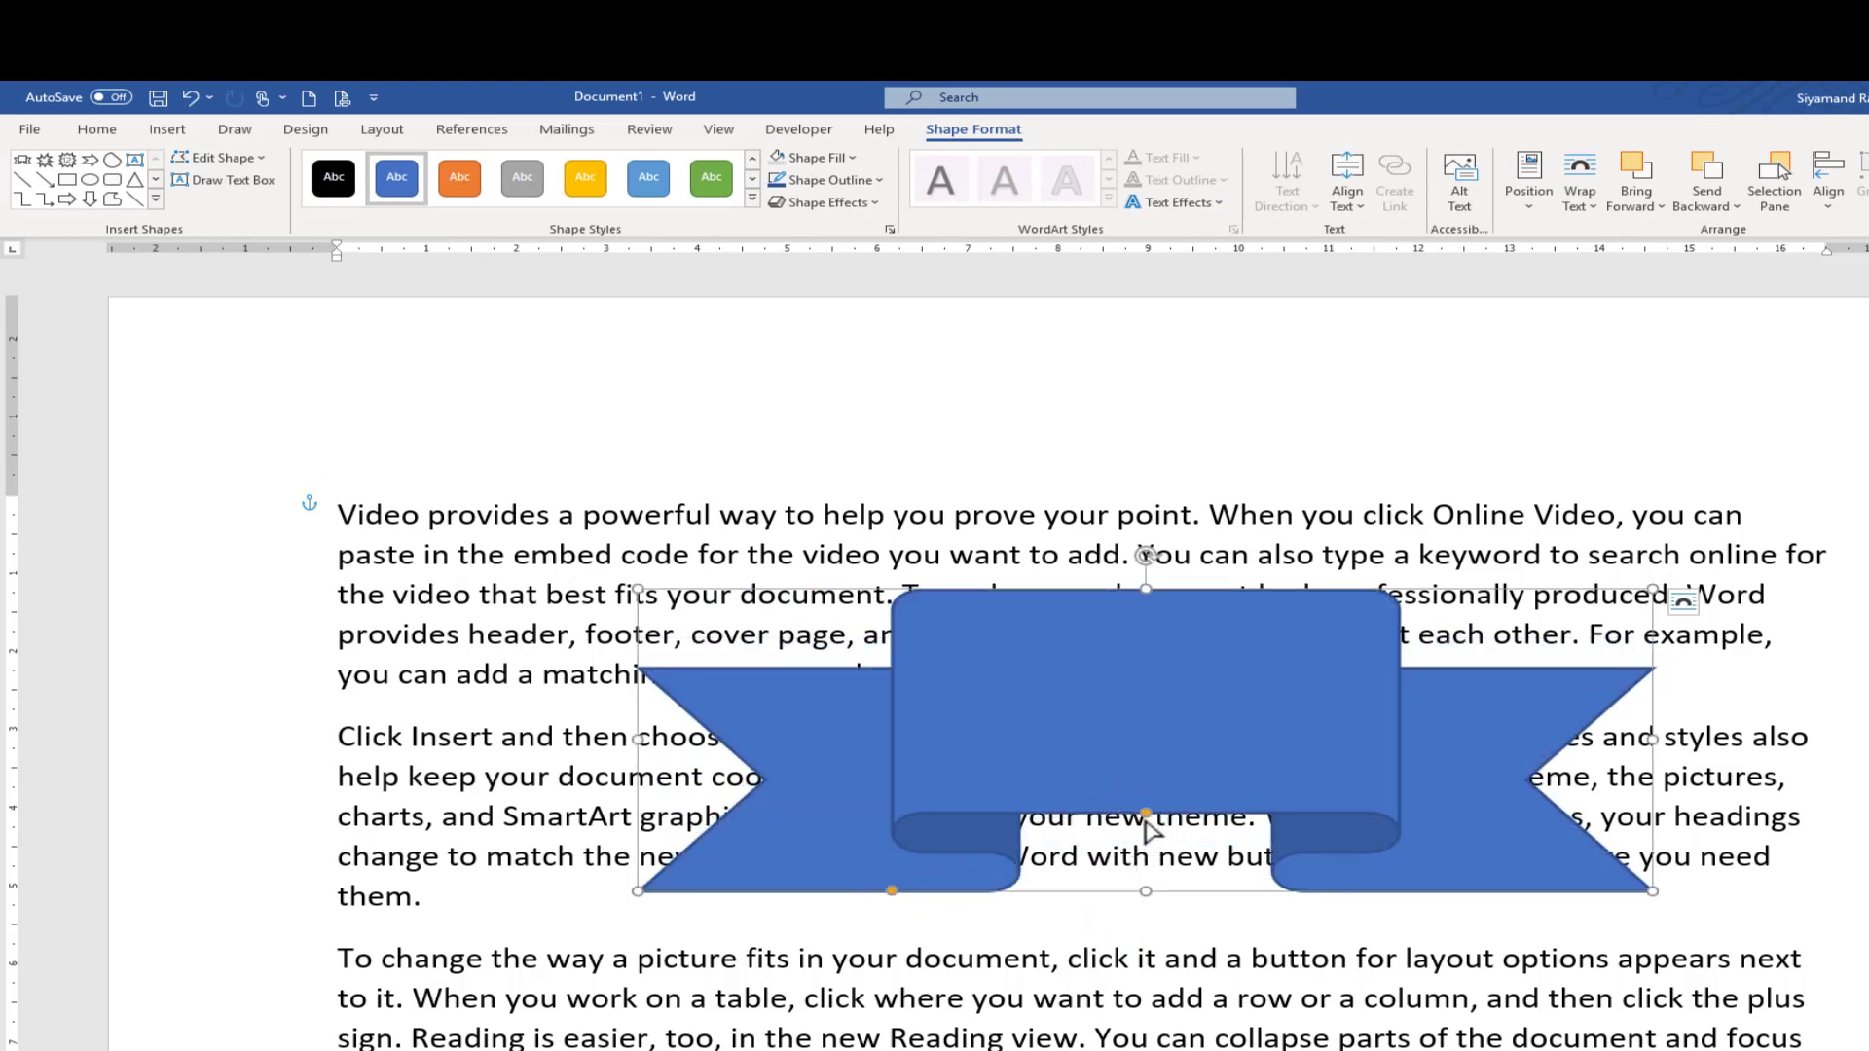
pyautogui.moveTo(1154, 744); pyautogui.dragTo(1036, 714)
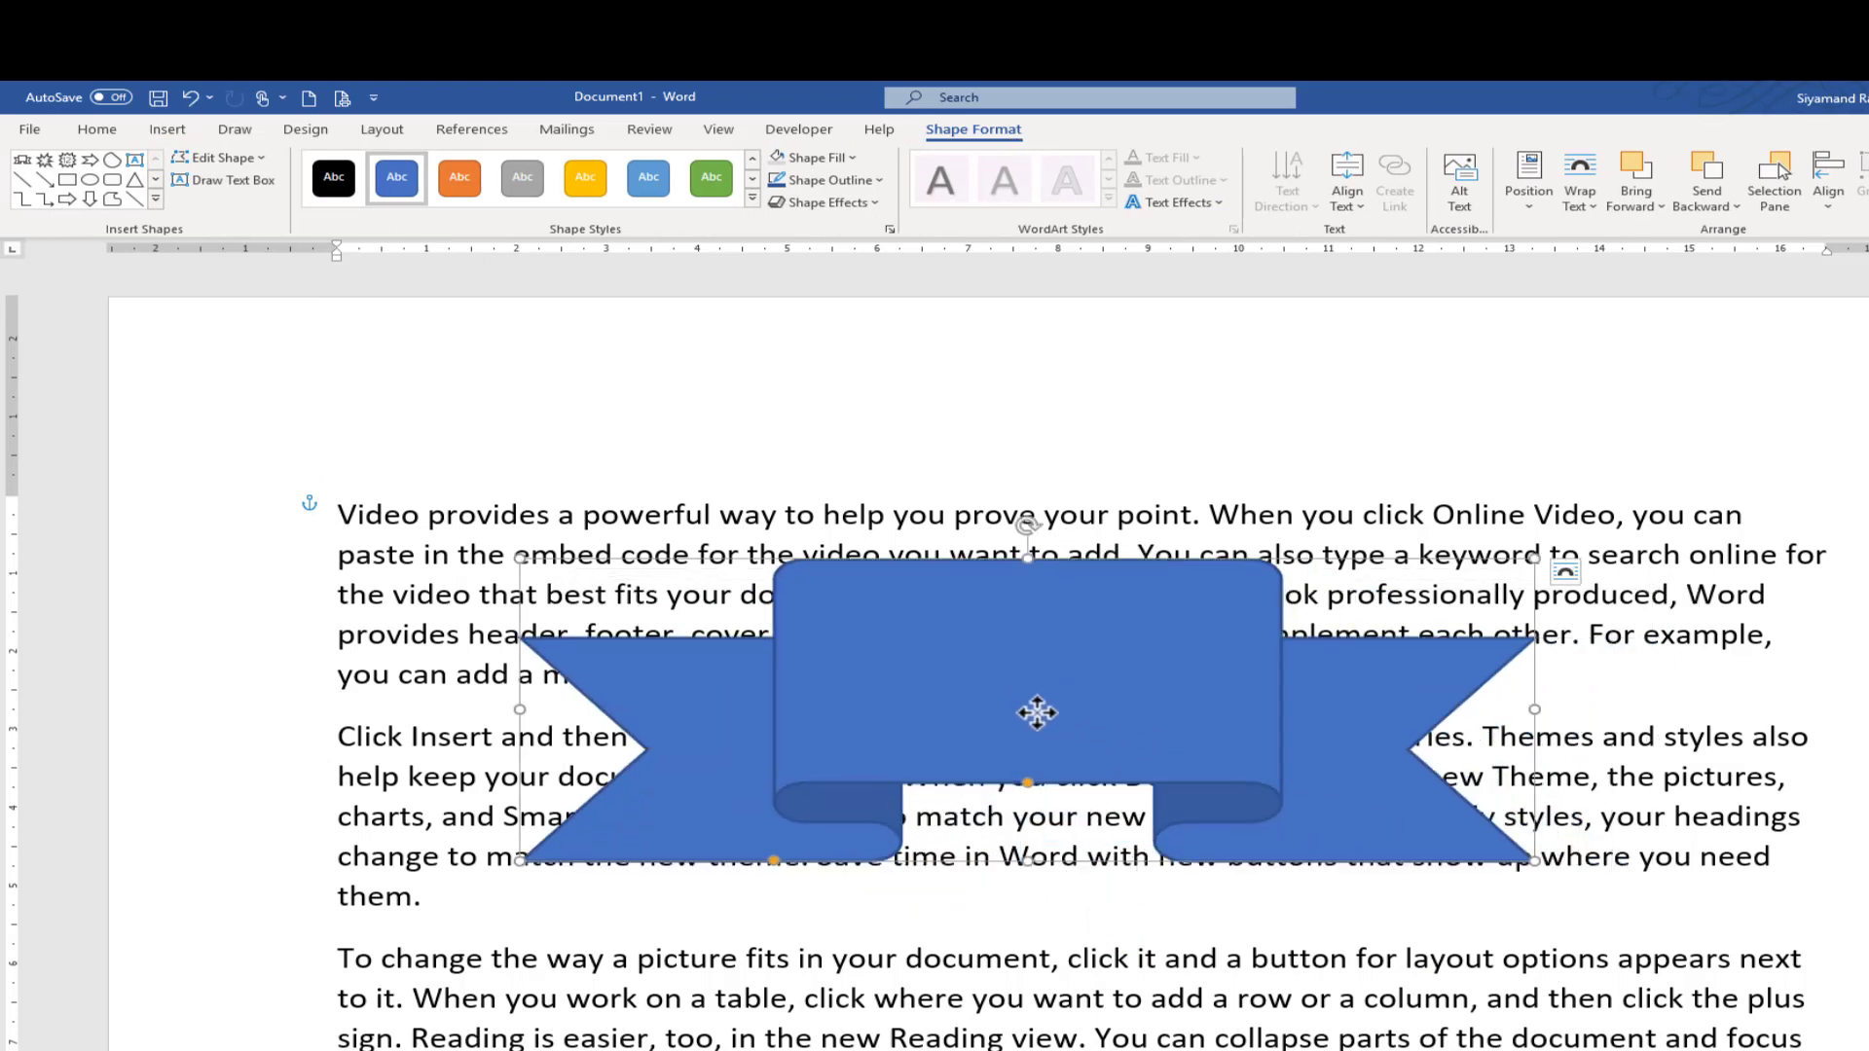
pyautogui.click(752, 199)
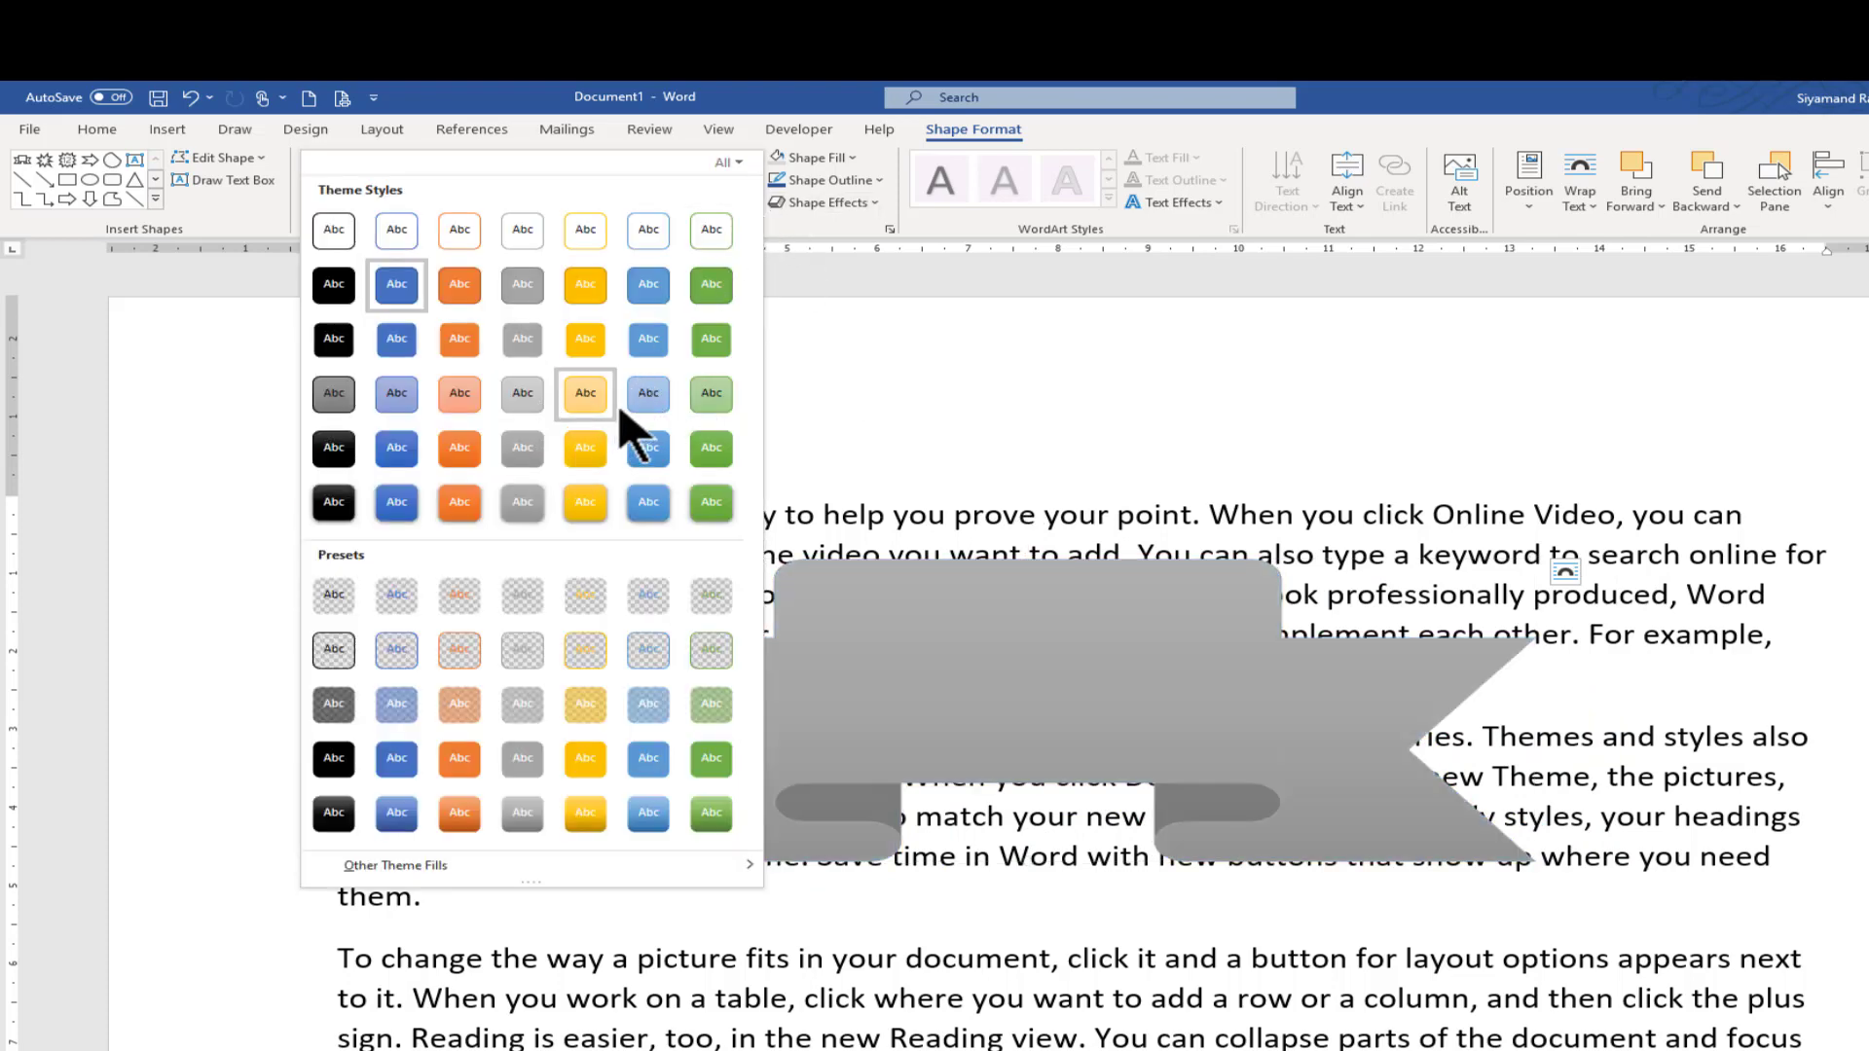
pyautogui.click(643, 407)
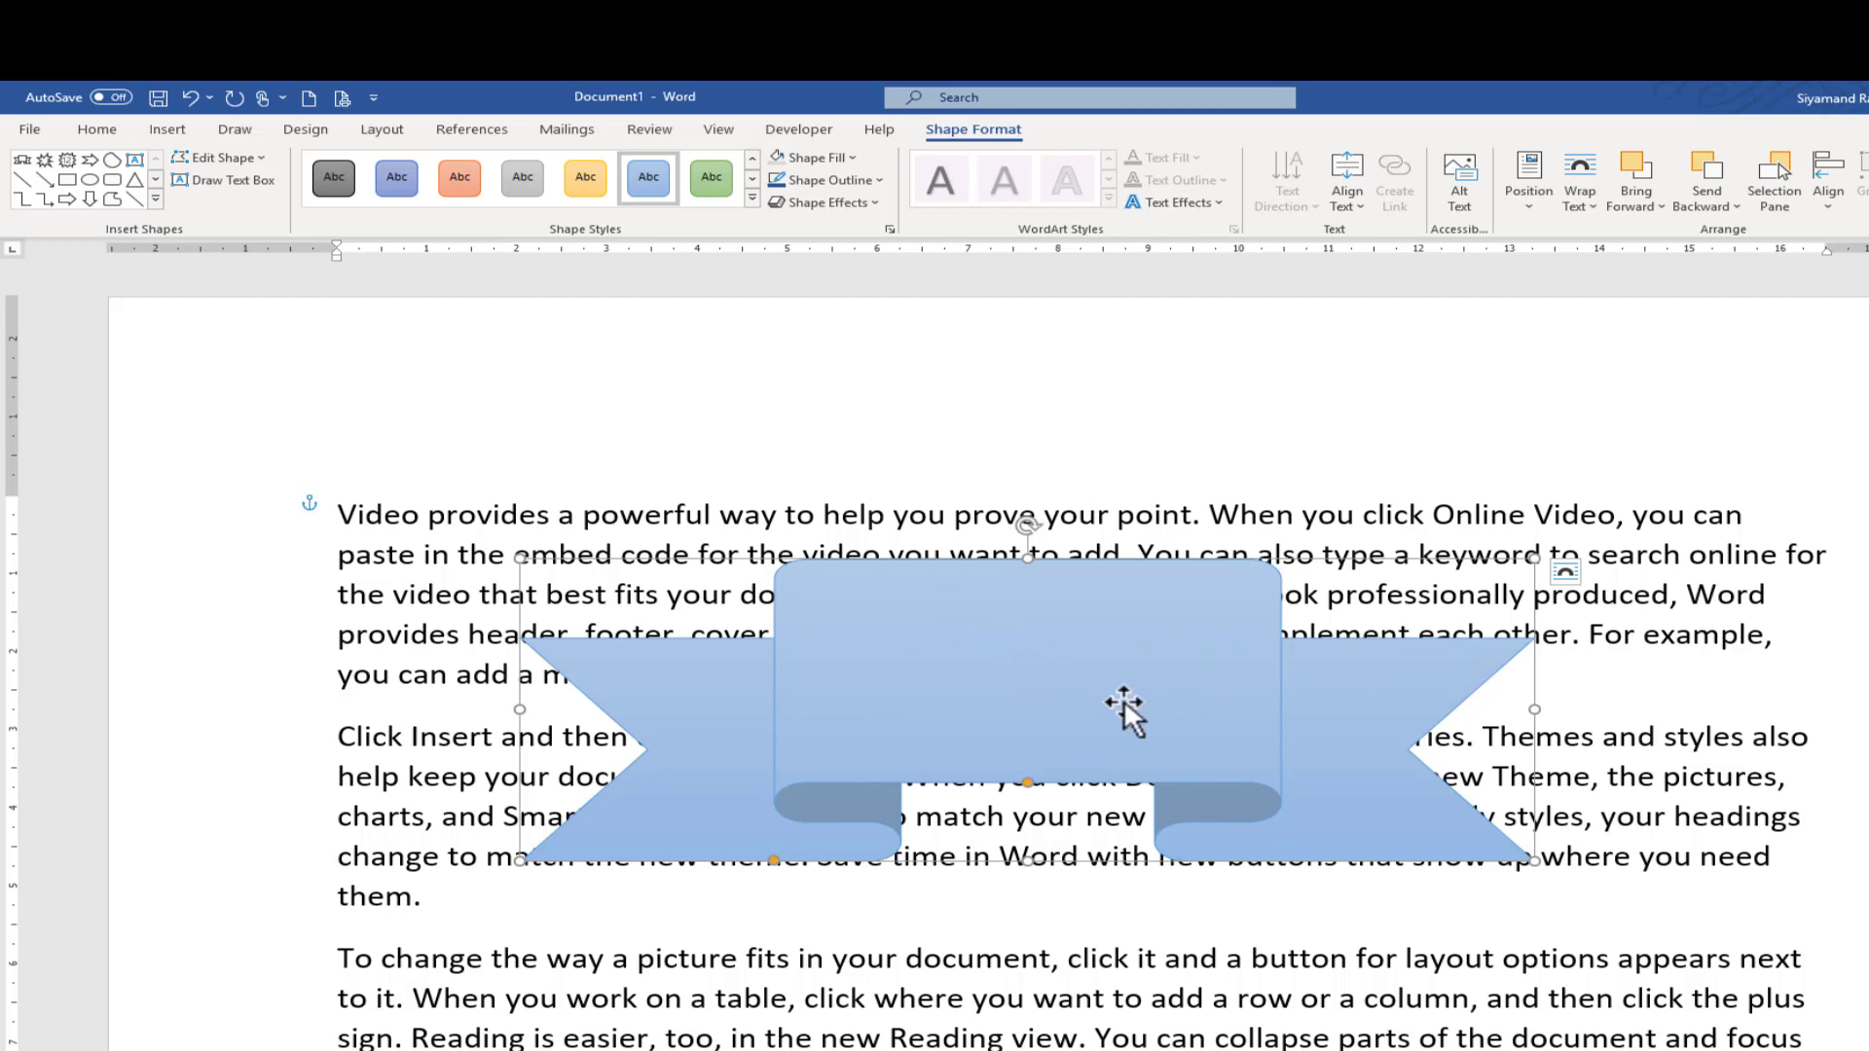
# Type 'This is new shape' in the banner and make it bold, italic, 16 pt and red
pyautogui.write('Th')
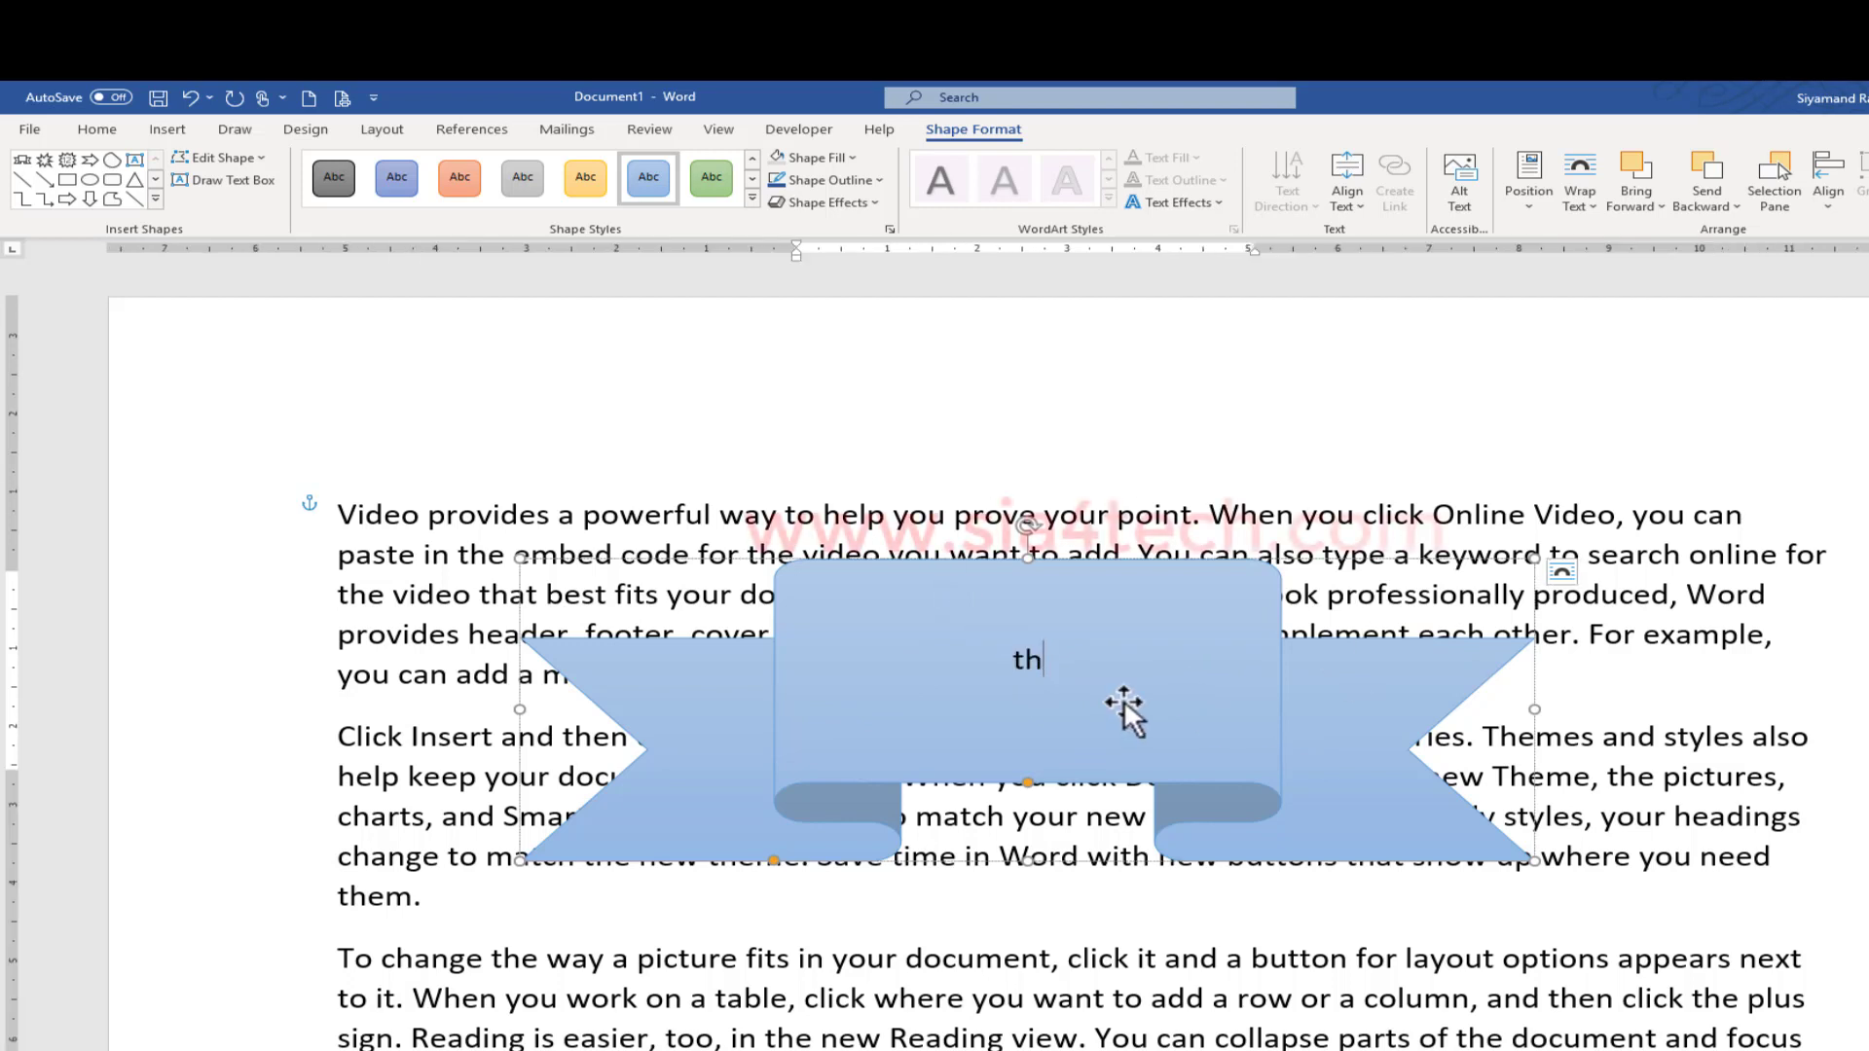
pyautogui.write('is is new sha')
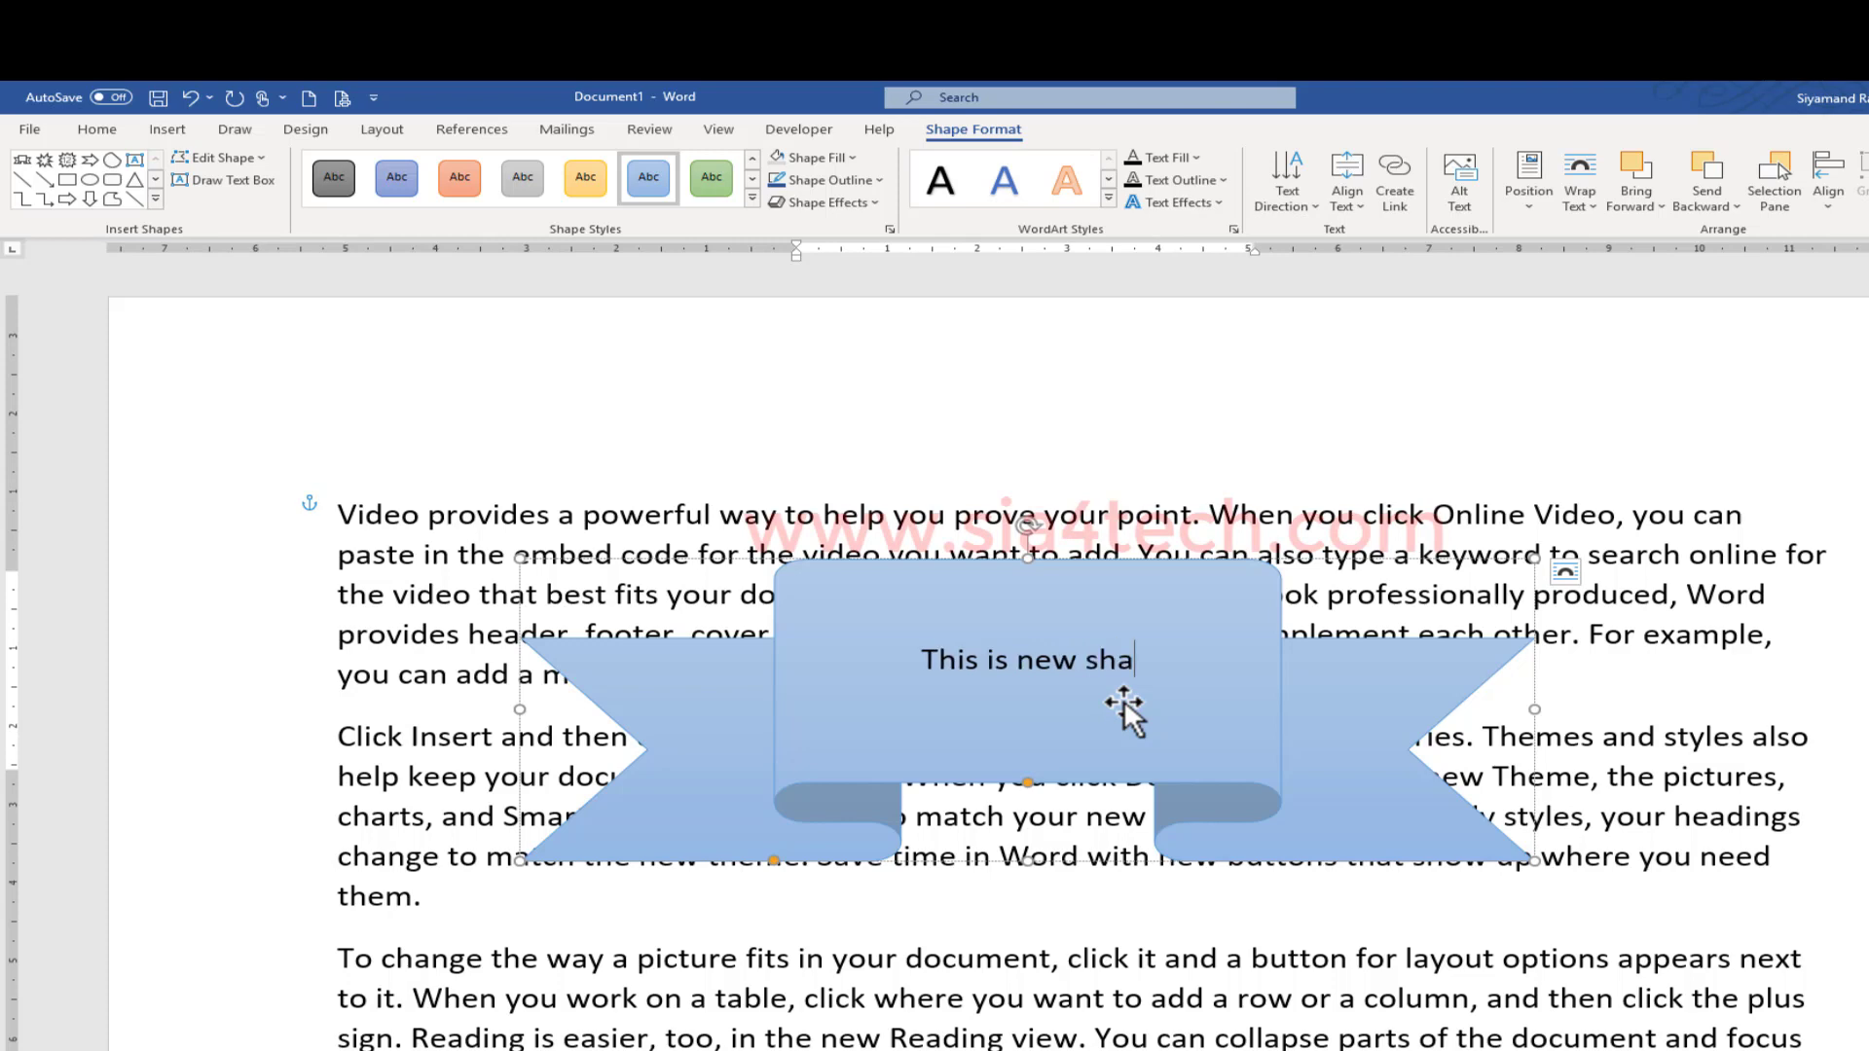
pyautogui.write('pe')
pyautogui.click(1030, 920)
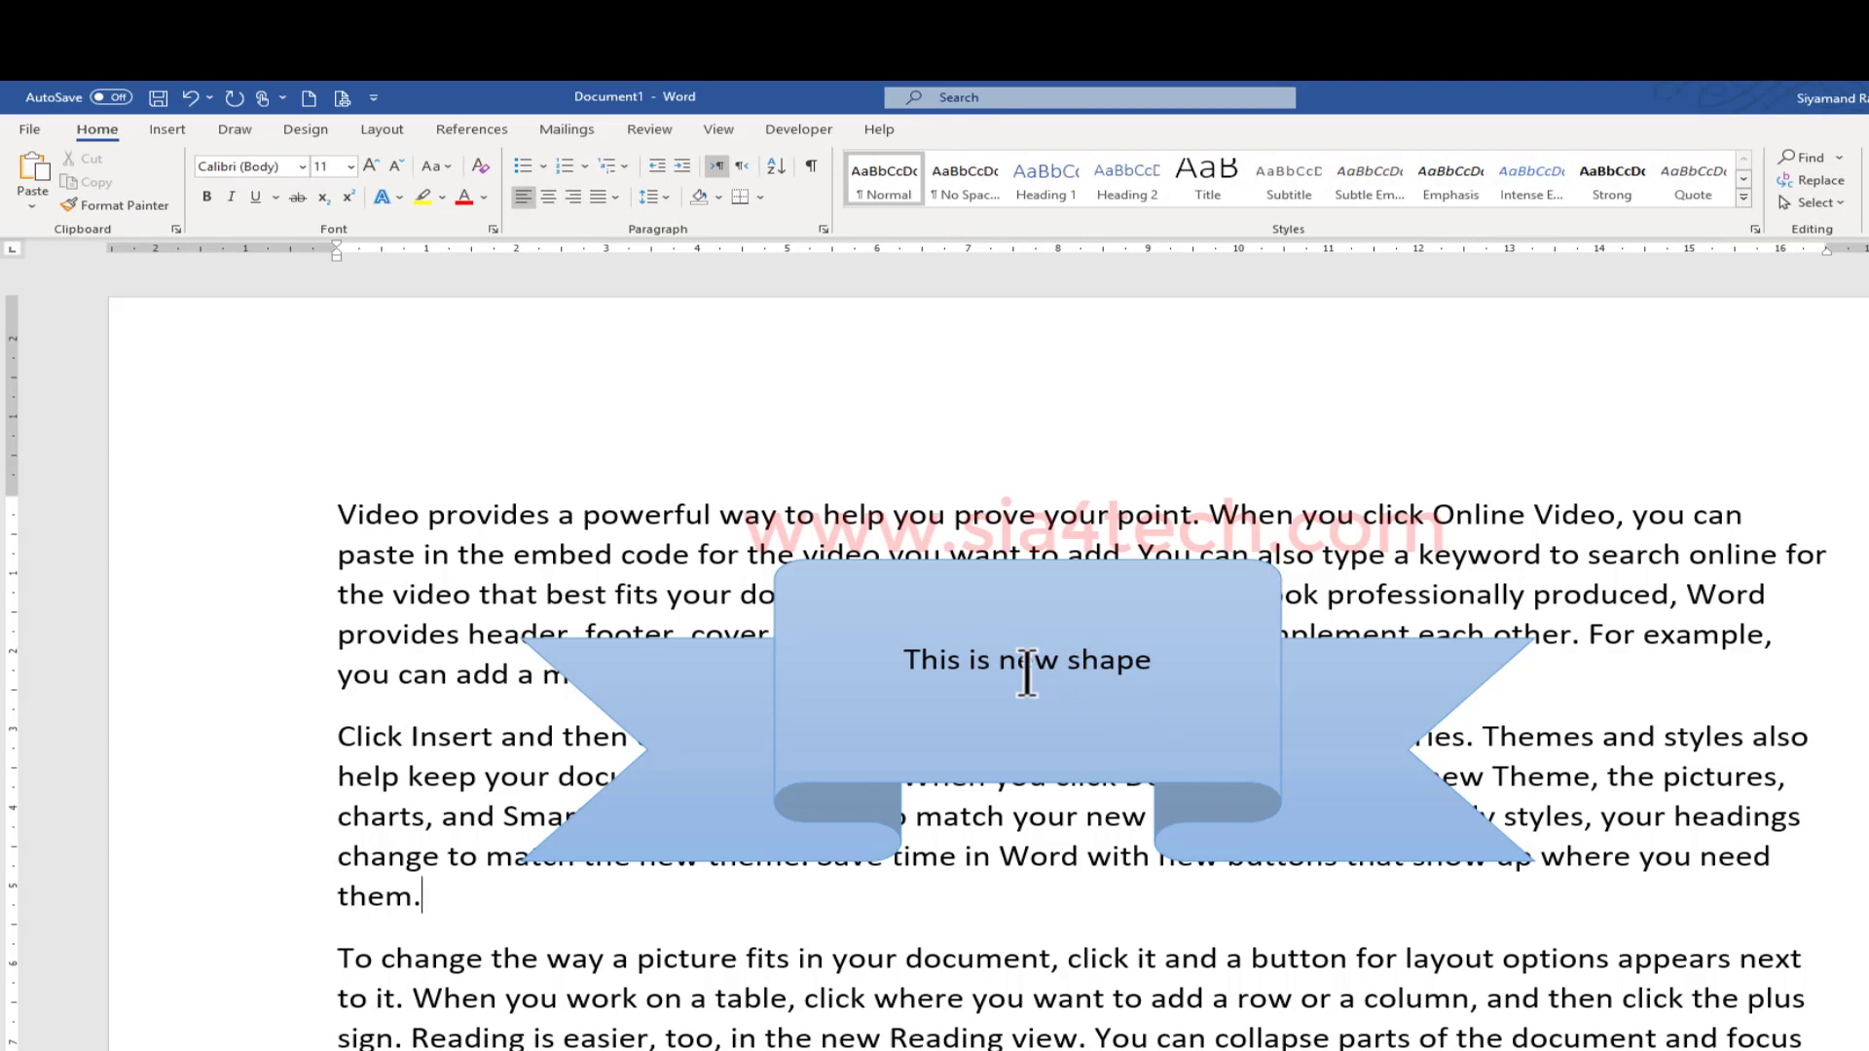
pyautogui.moveTo(903, 659); pyautogui.dragTo(1158, 654)
pyautogui.click(1169, 611)
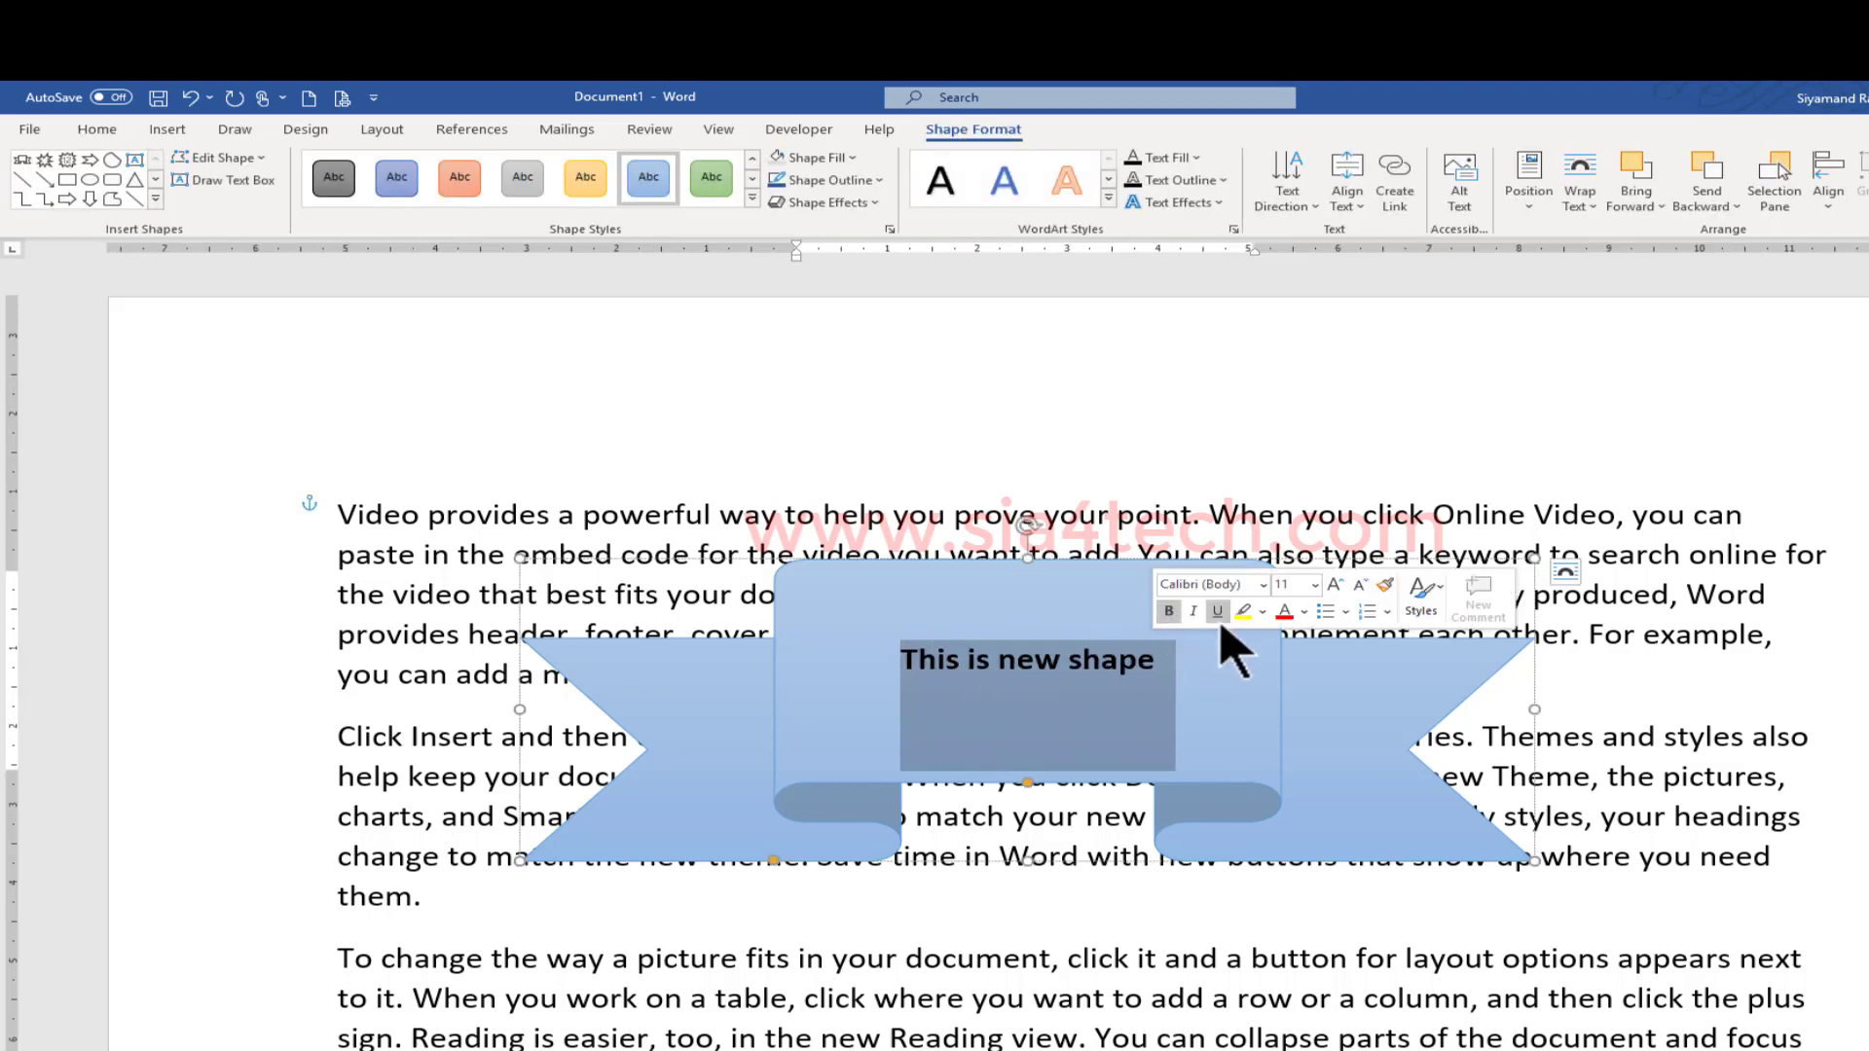
pyautogui.click(1193, 611)
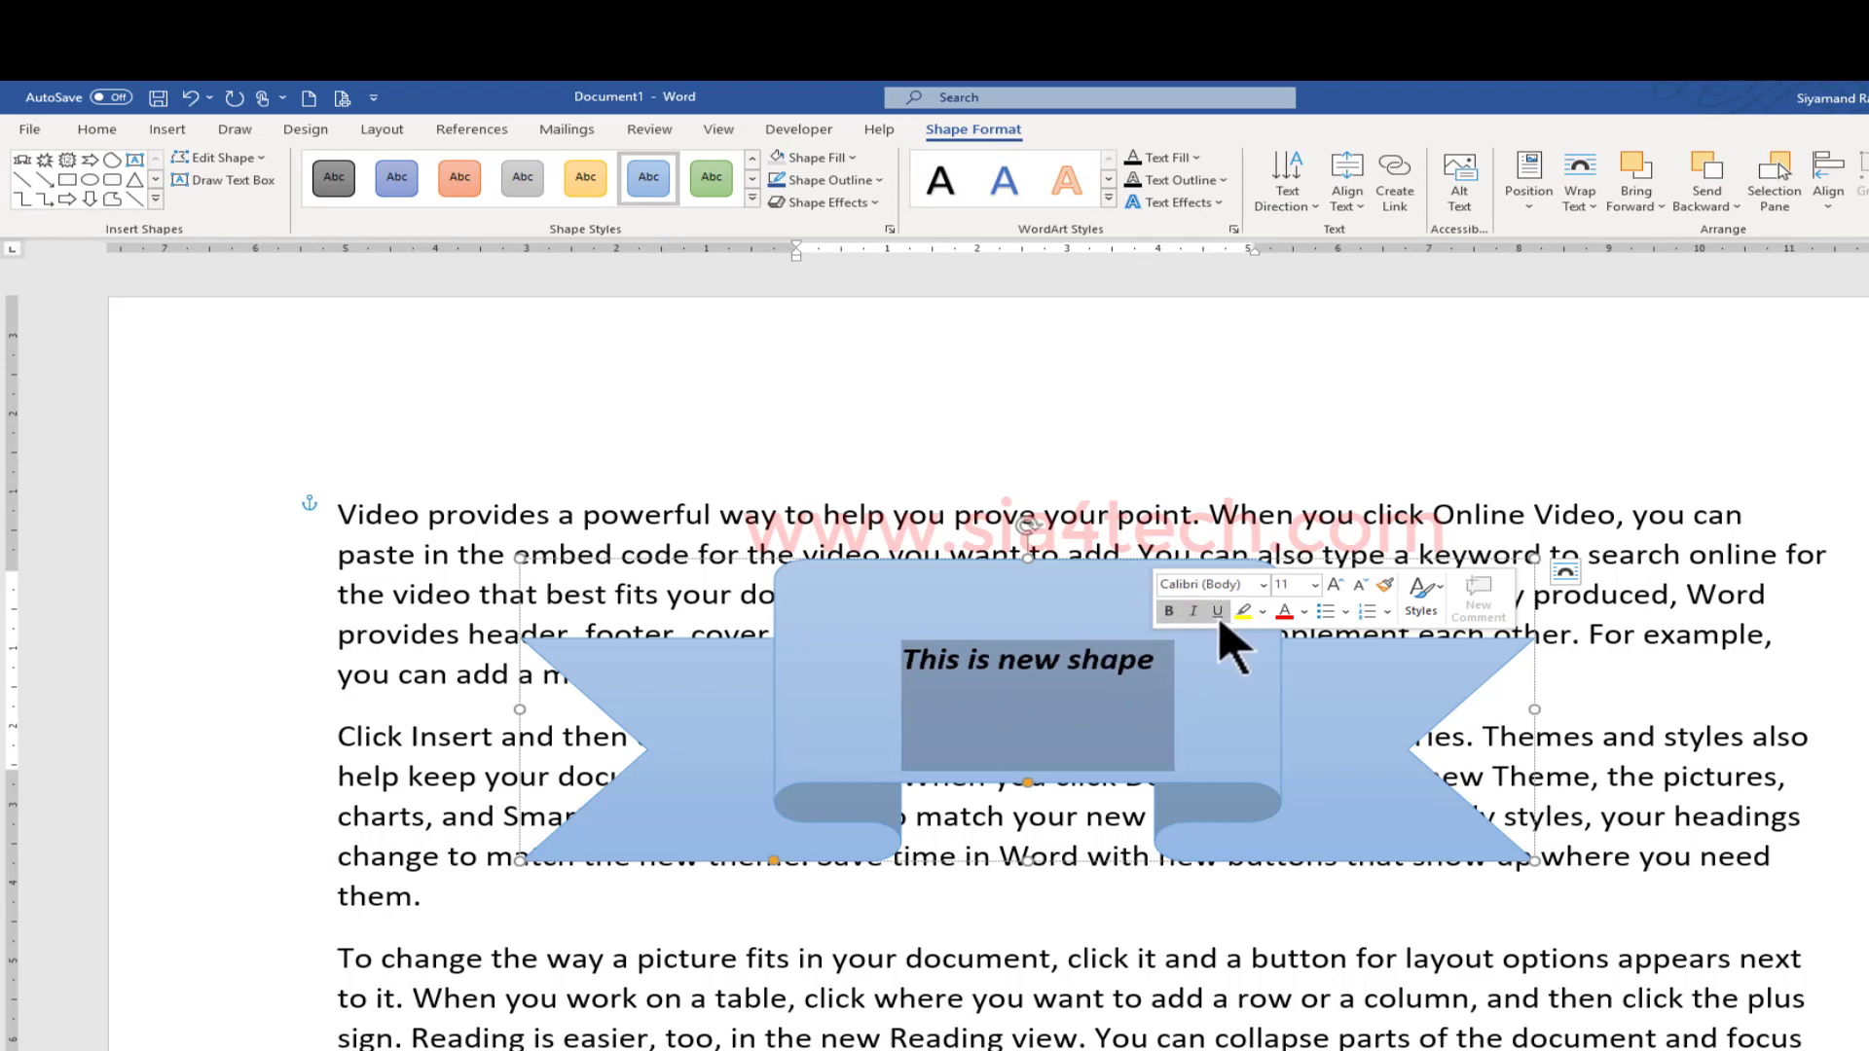
pyautogui.click(1335, 584)
pyautogui.click(1335, 584)
pyautogui.click(1334, 584)
pyautogui.click(1287, 613)
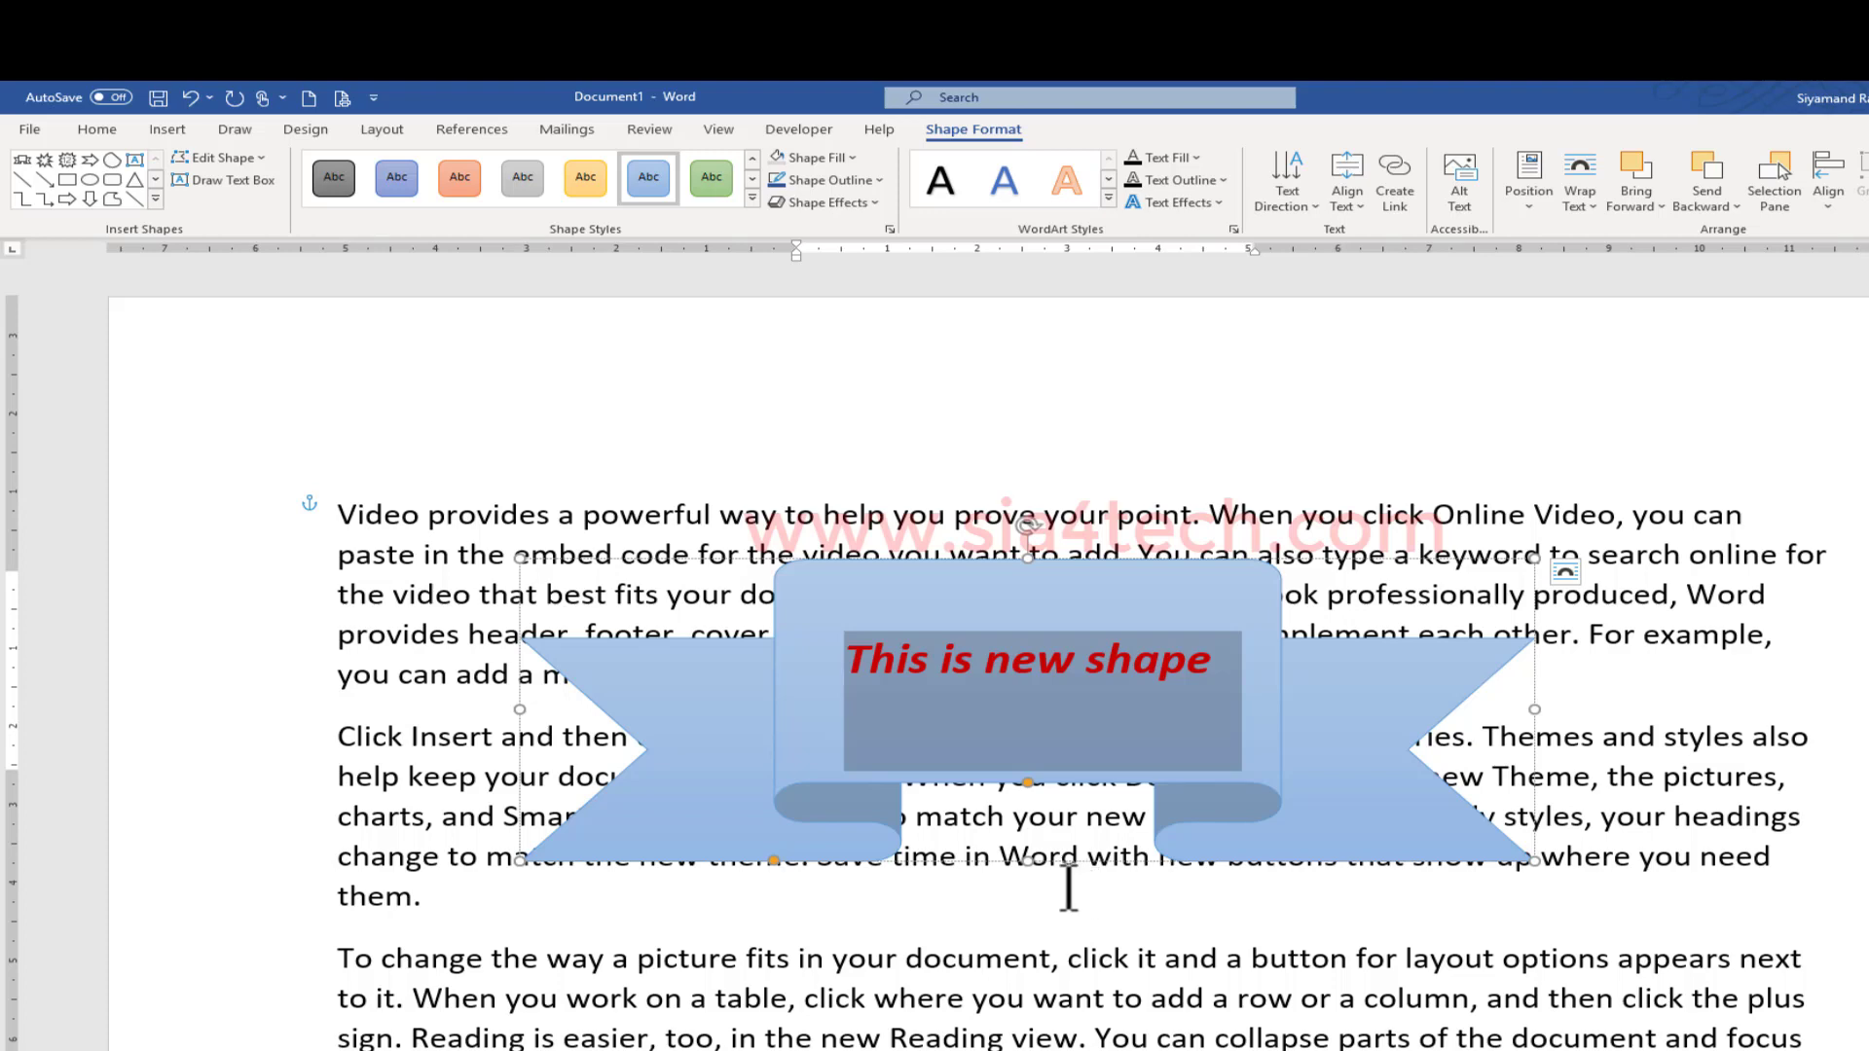
# Shrink the ribbon banner from its corner and move it up near the top of the page
pyautogui.moveTo(1534, 558); pyautogui.dragTo(1207, 704)
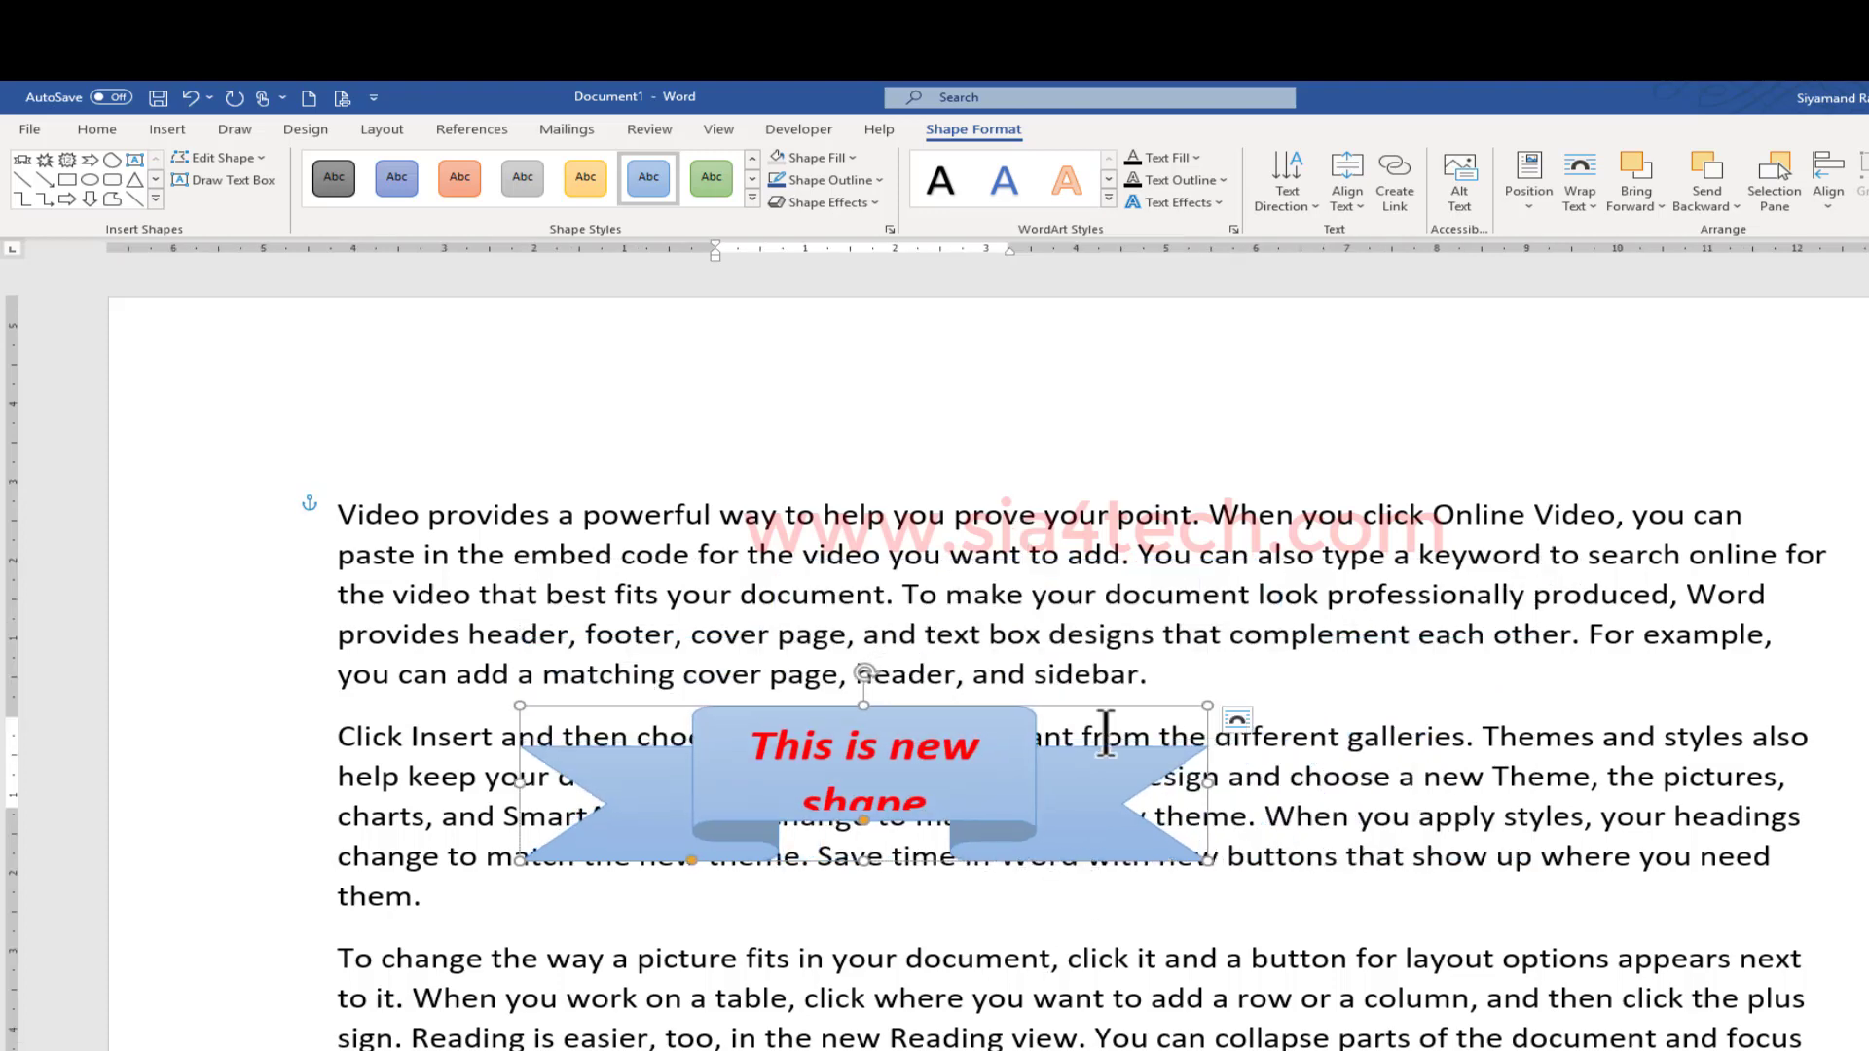
pyautogui.moveTo(1022, 720); pyautogui.dragTo(1204, 467)
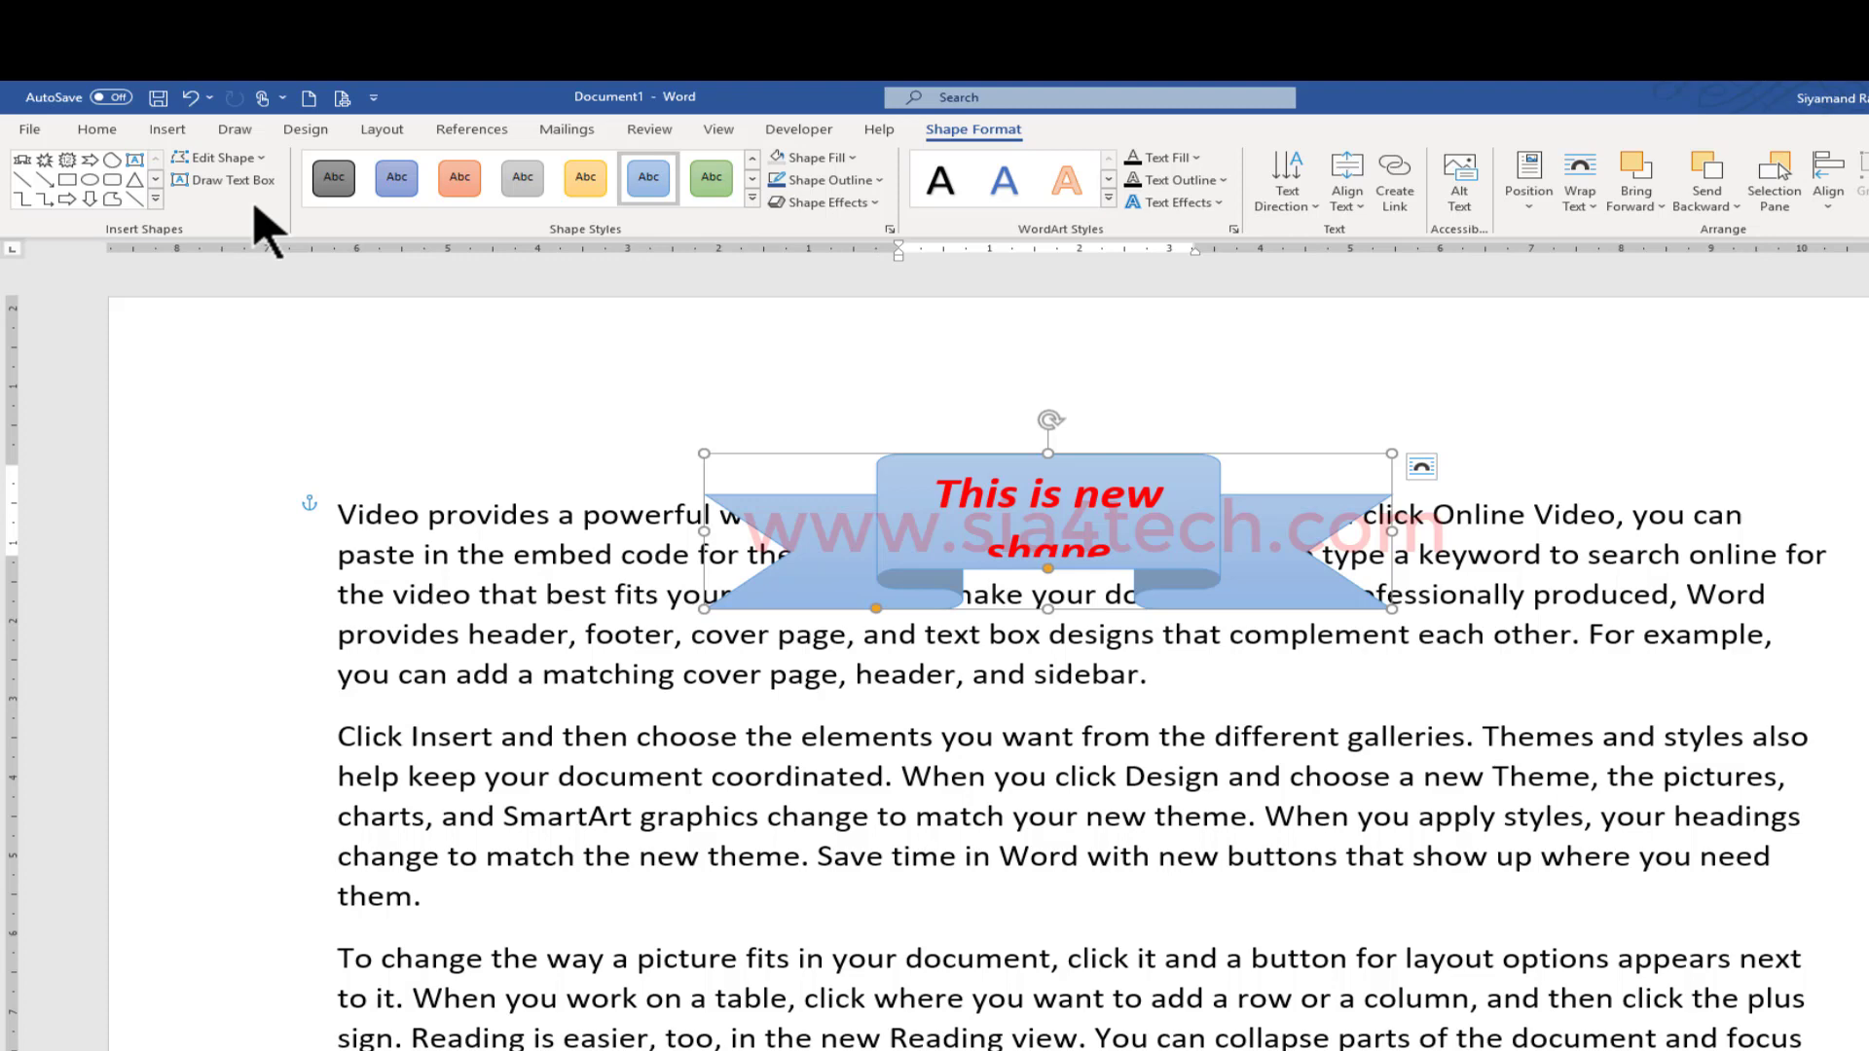
# Draw a text box below the first paragraph
pyautogui.click(228, 185)
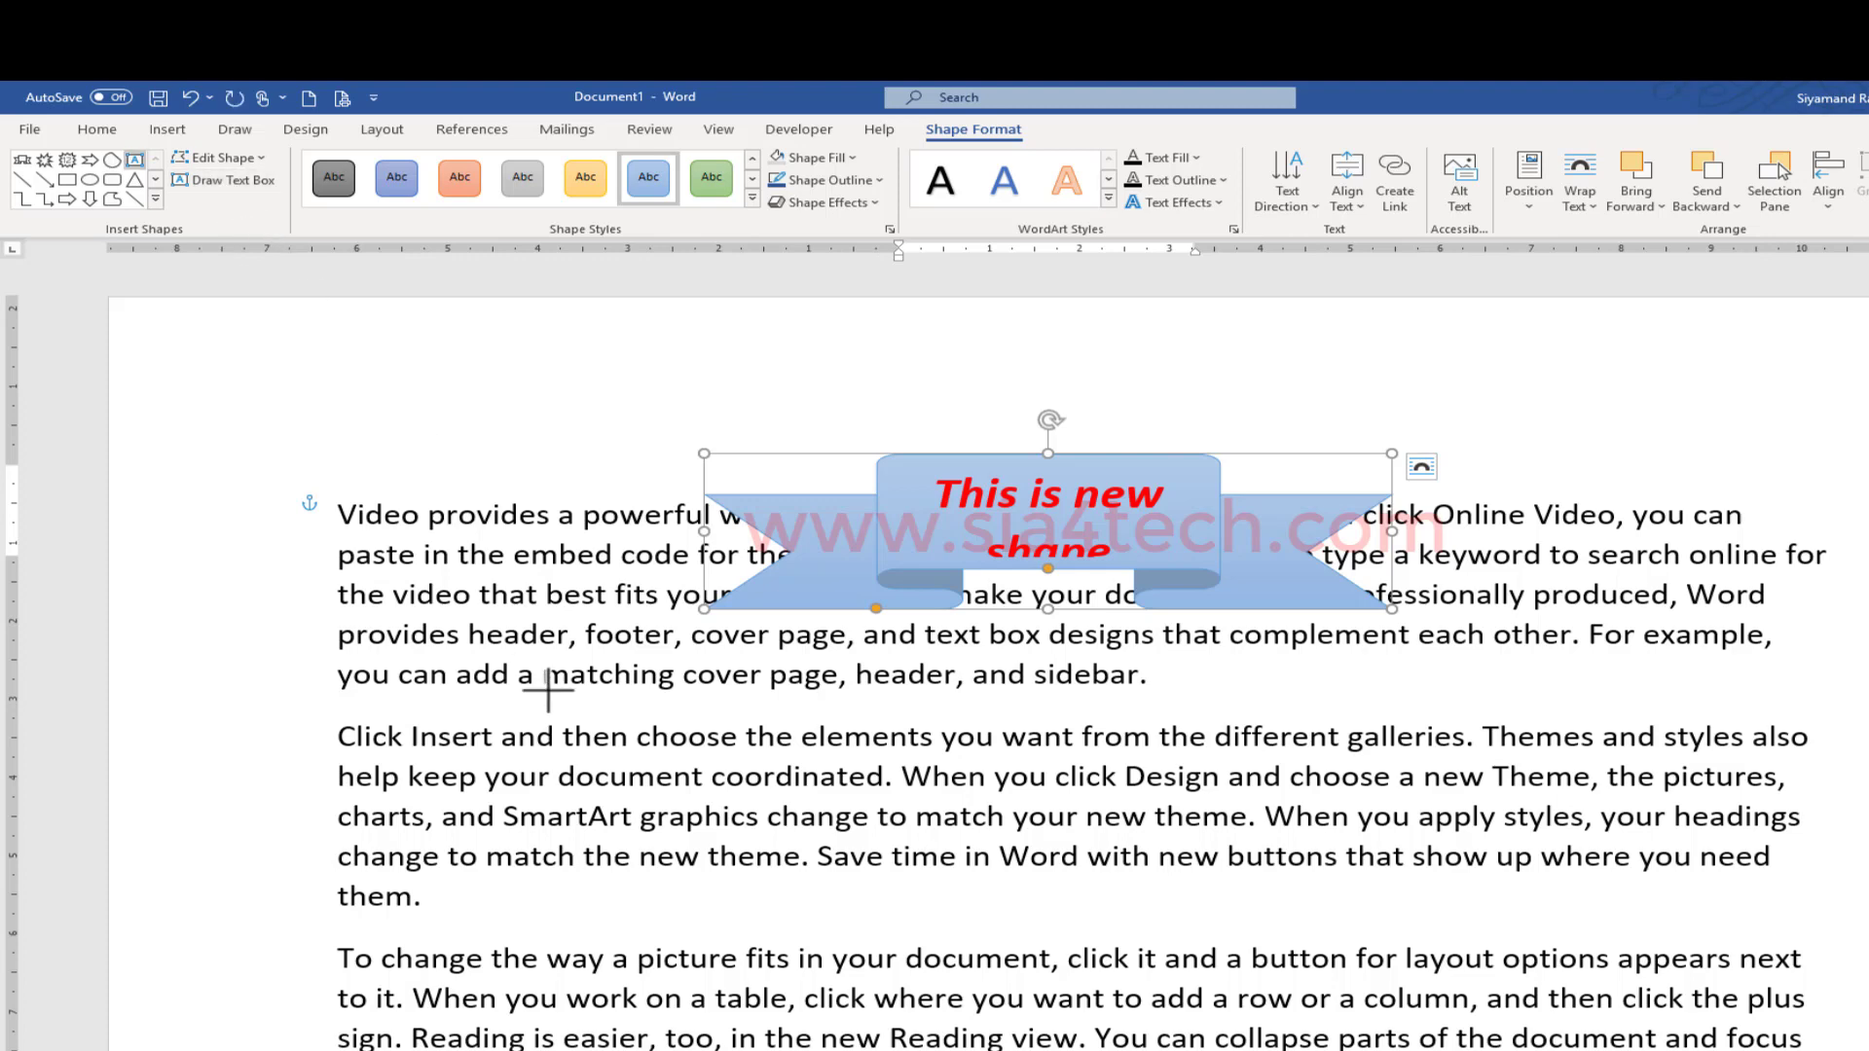
pyautogui.moveTo(521, 793); pyautogui.dragTo(750, 1046)
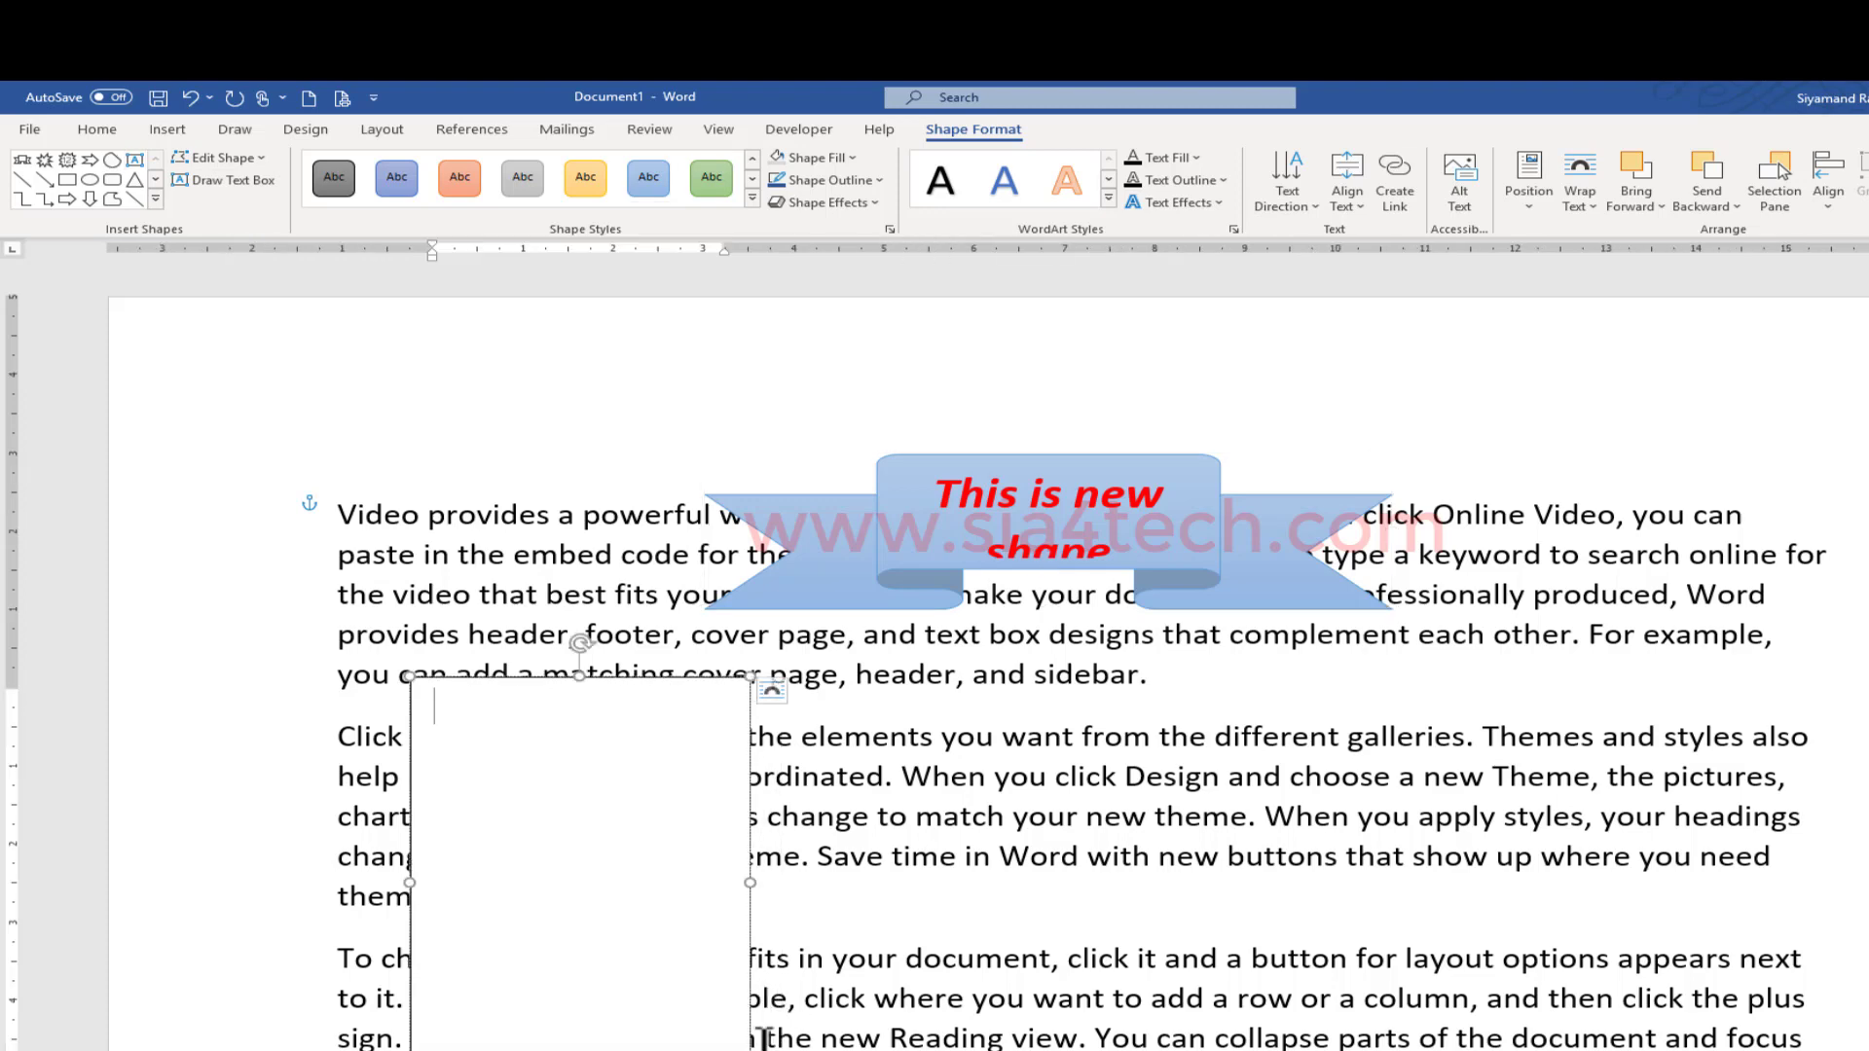
pyautogui.scroll(-3, 779, 846)
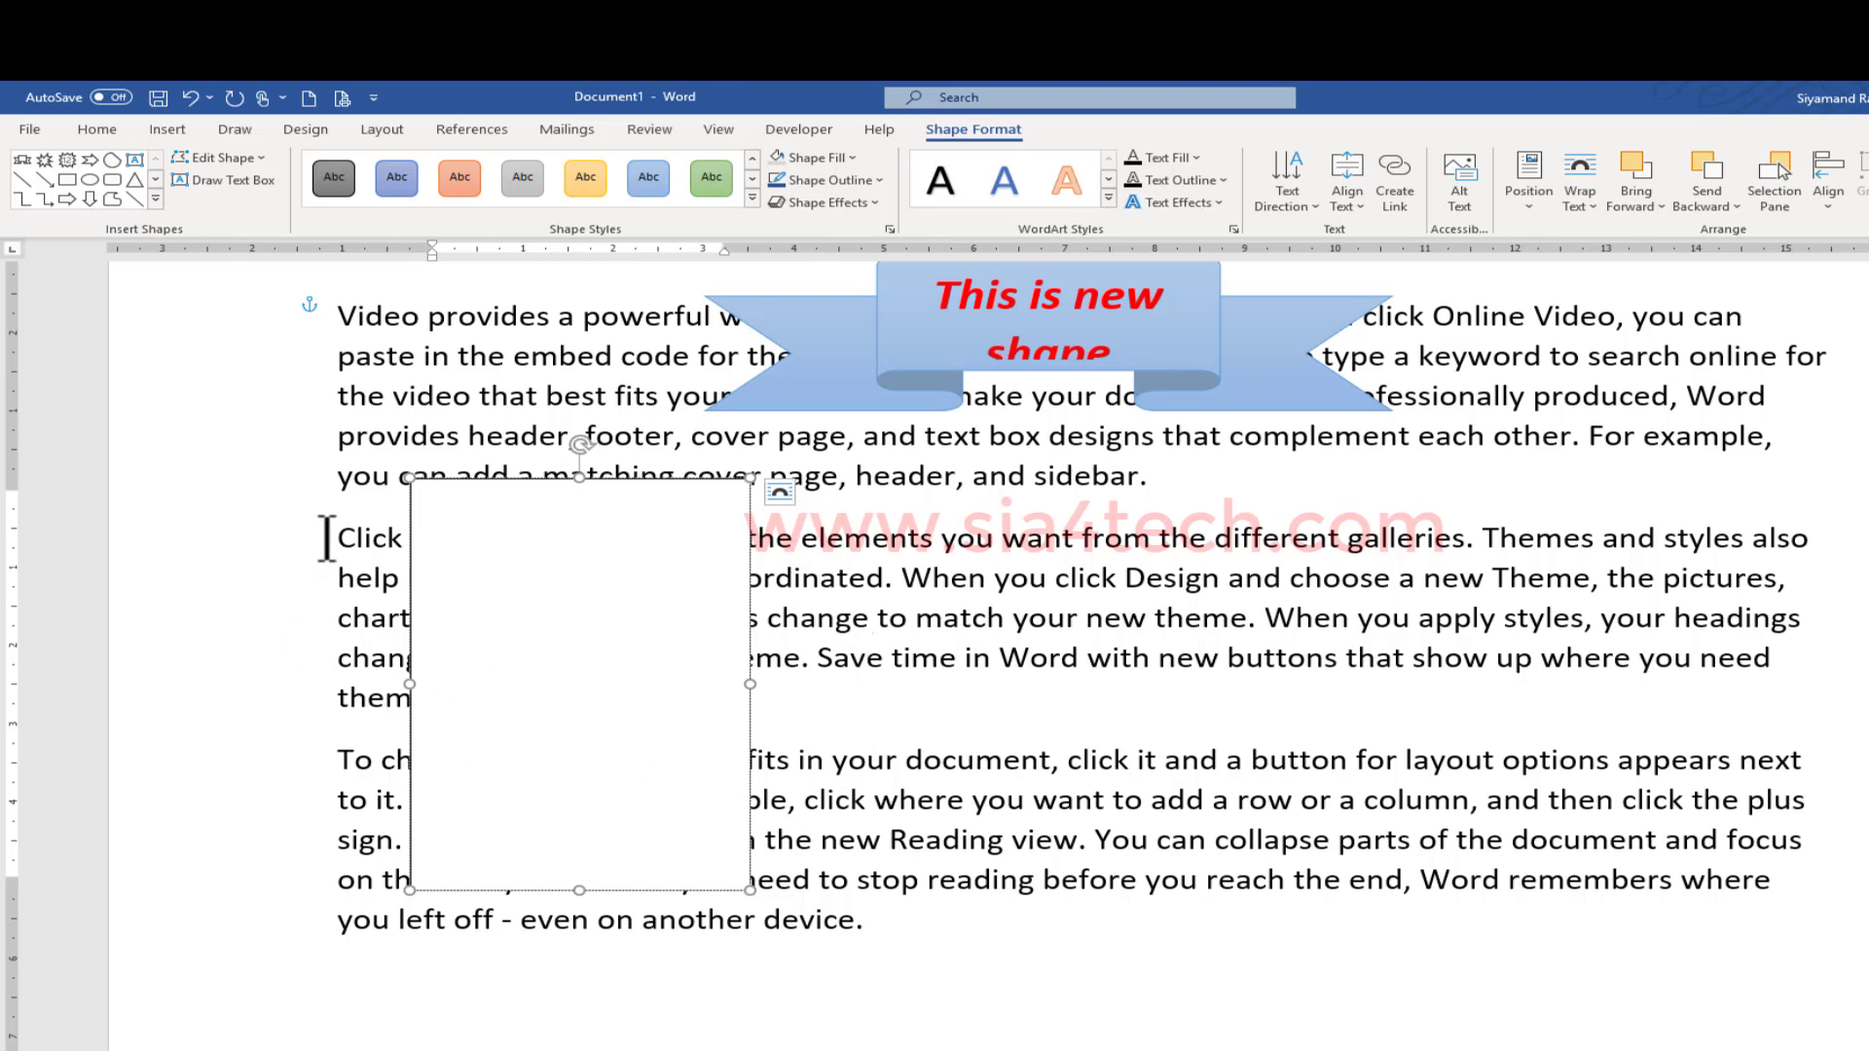
# Copy the body paragraphs into the text box and lengthen it slightly
pyautogui.moveTo(331, 538)
pyautogui.mouseDown()
pyautogui.moveTo(397, 619)
pyautogui.moveTo(1800, 876)
pyautogui.mouseUp()
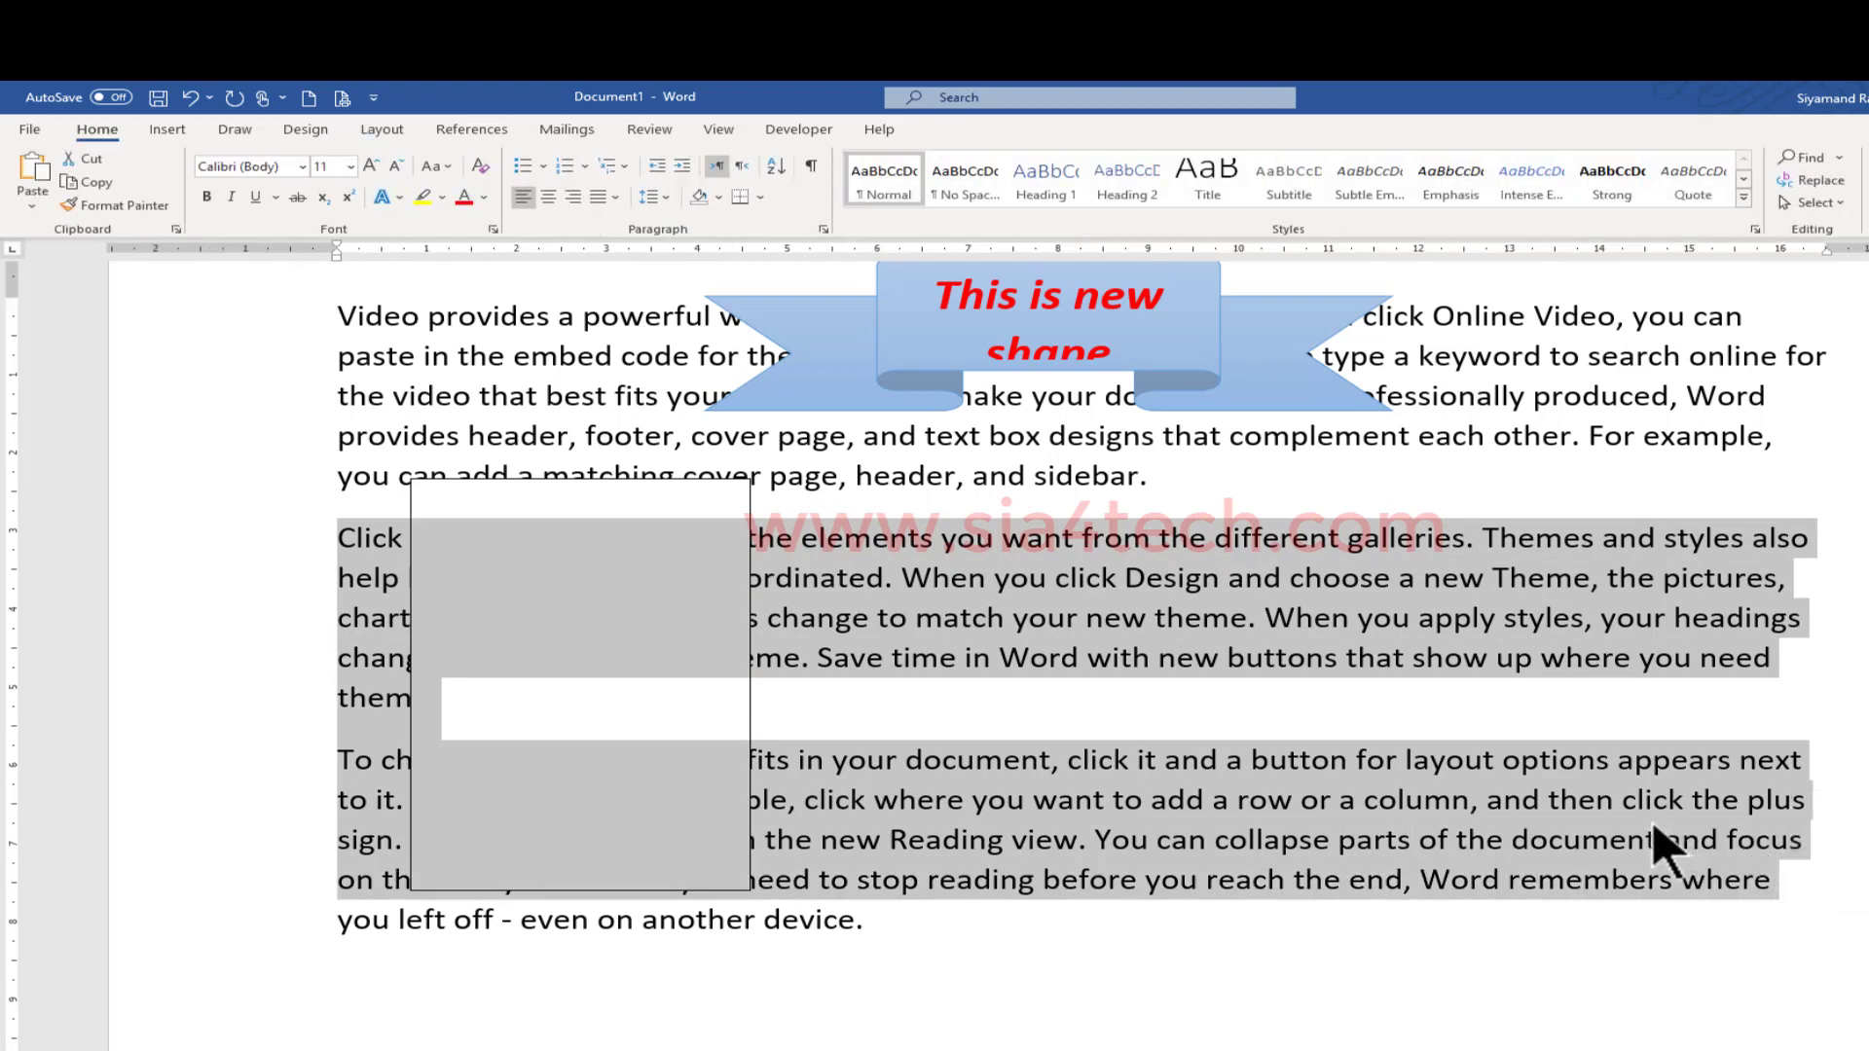
pyautogui.click(451, 563)
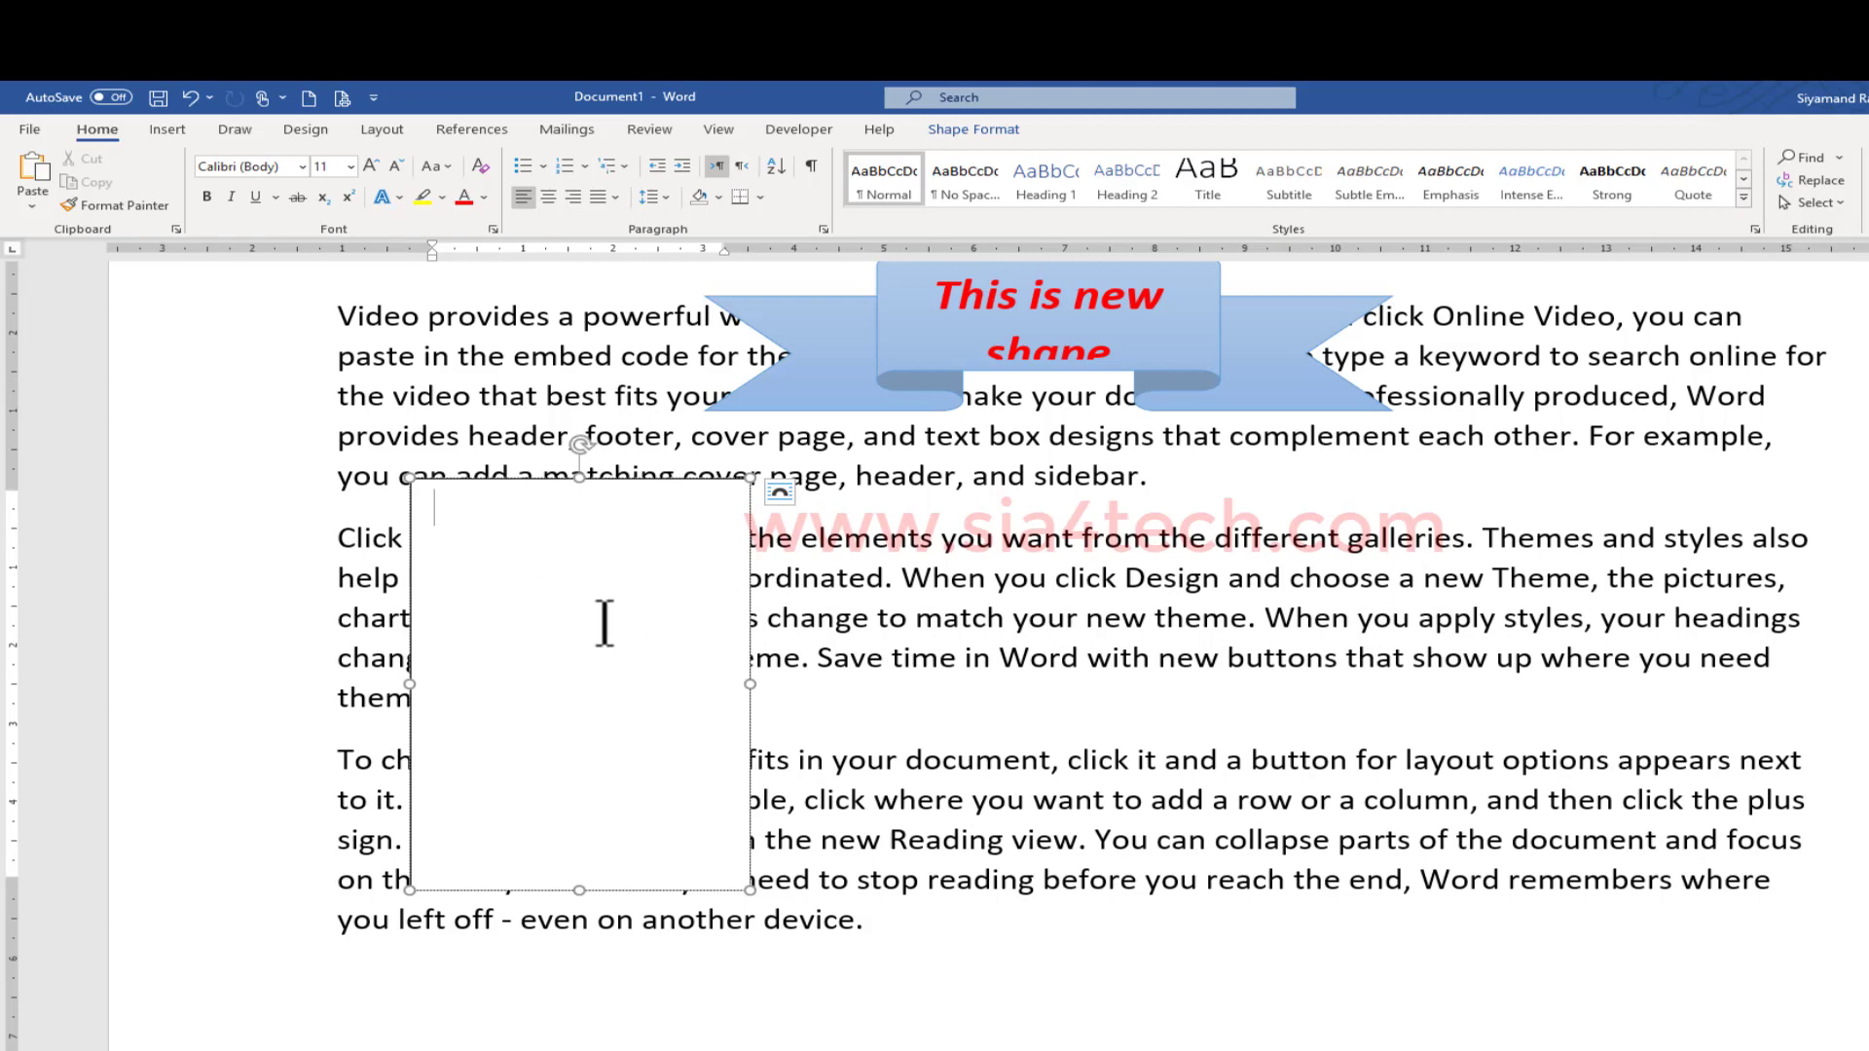
pyautogui.hotkey('ctrl', 'v')
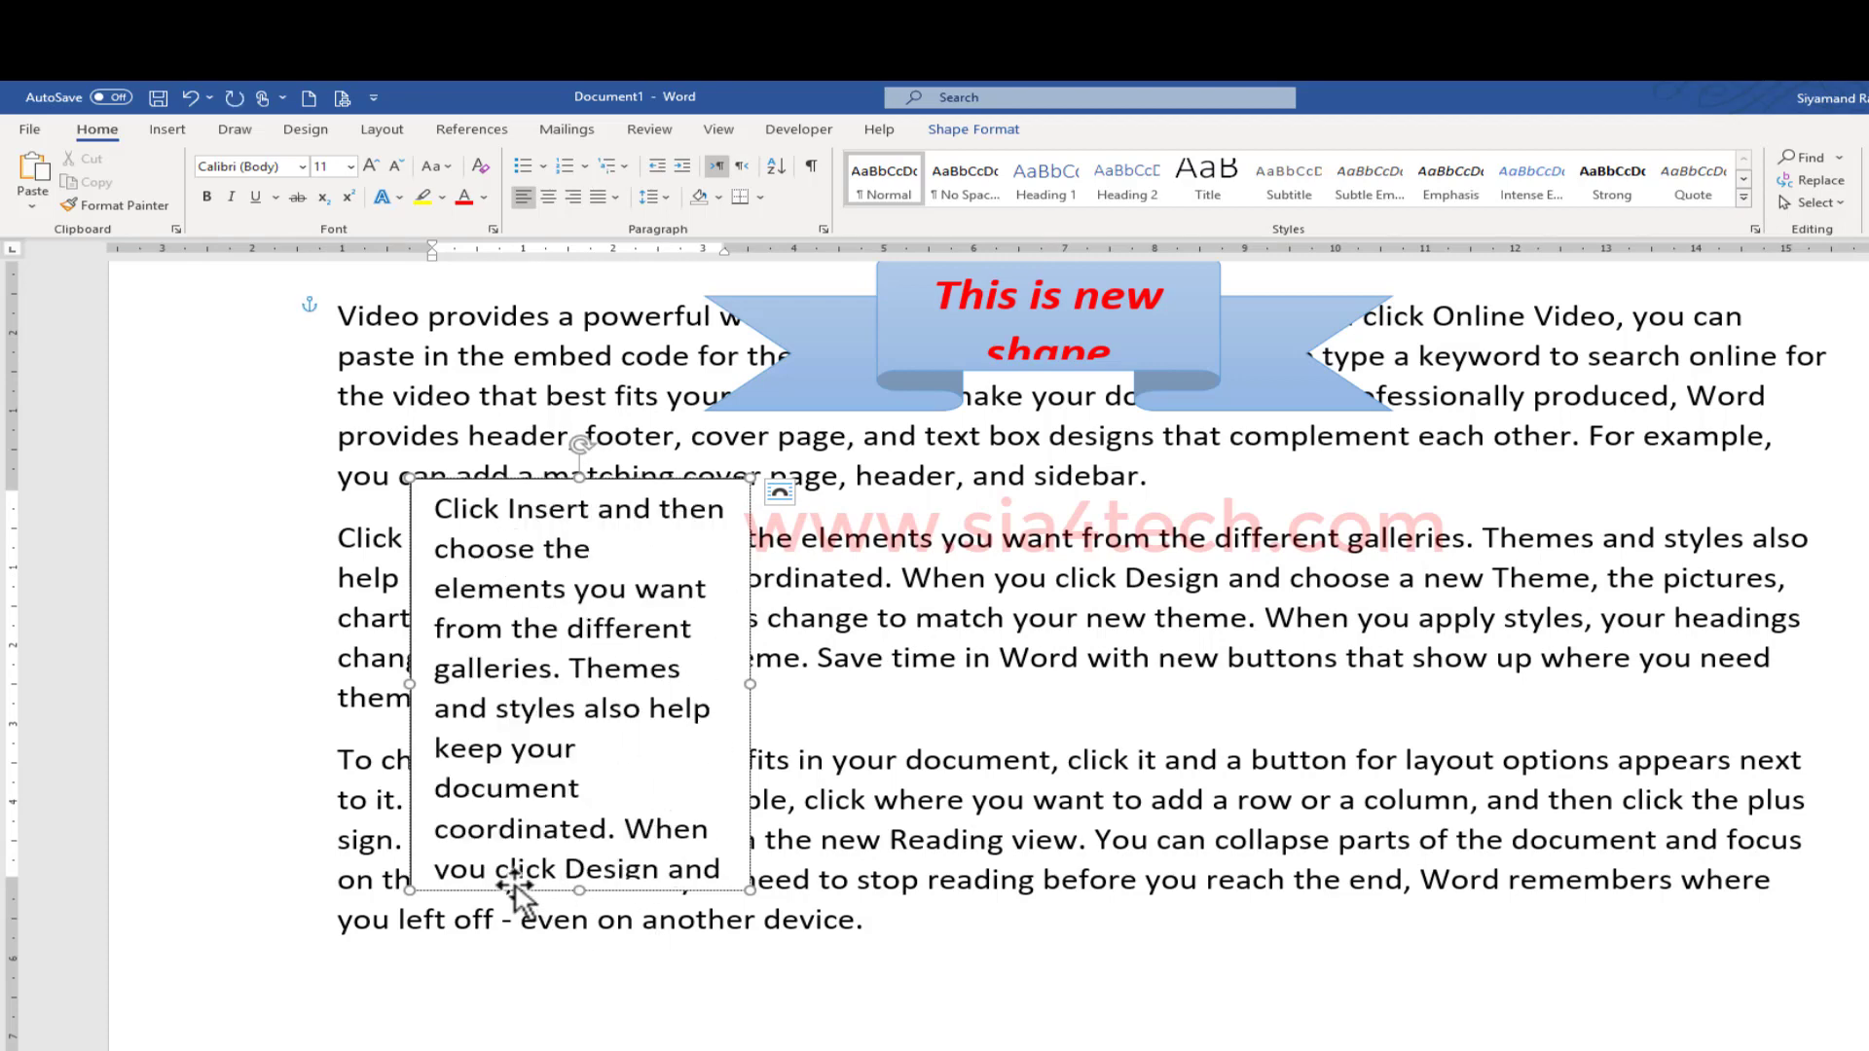
pyautogui.moveTo(564, 930); pyautogui.dragTo(592, 913)
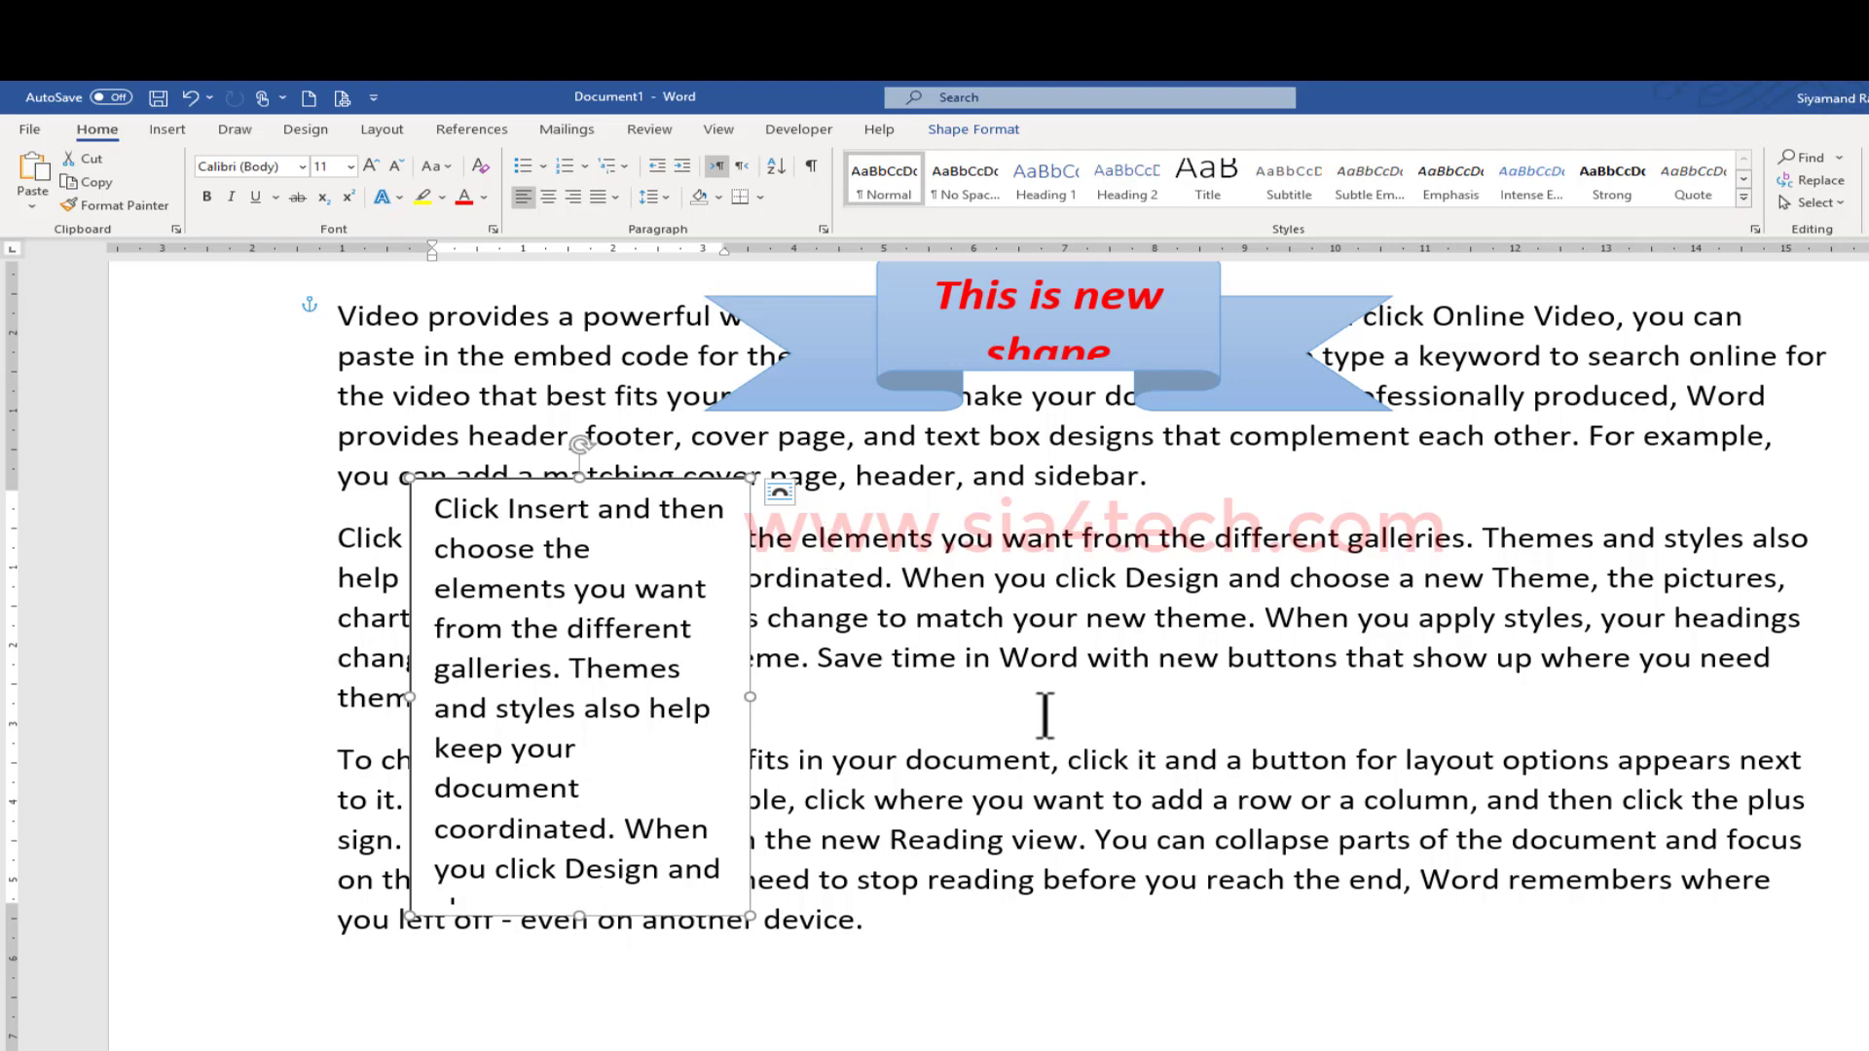
# Draw a second text box to the right of the filled one and narrow it from its right edge
pyautogui.click(167, 131)
pyautogui.click(312, 199)
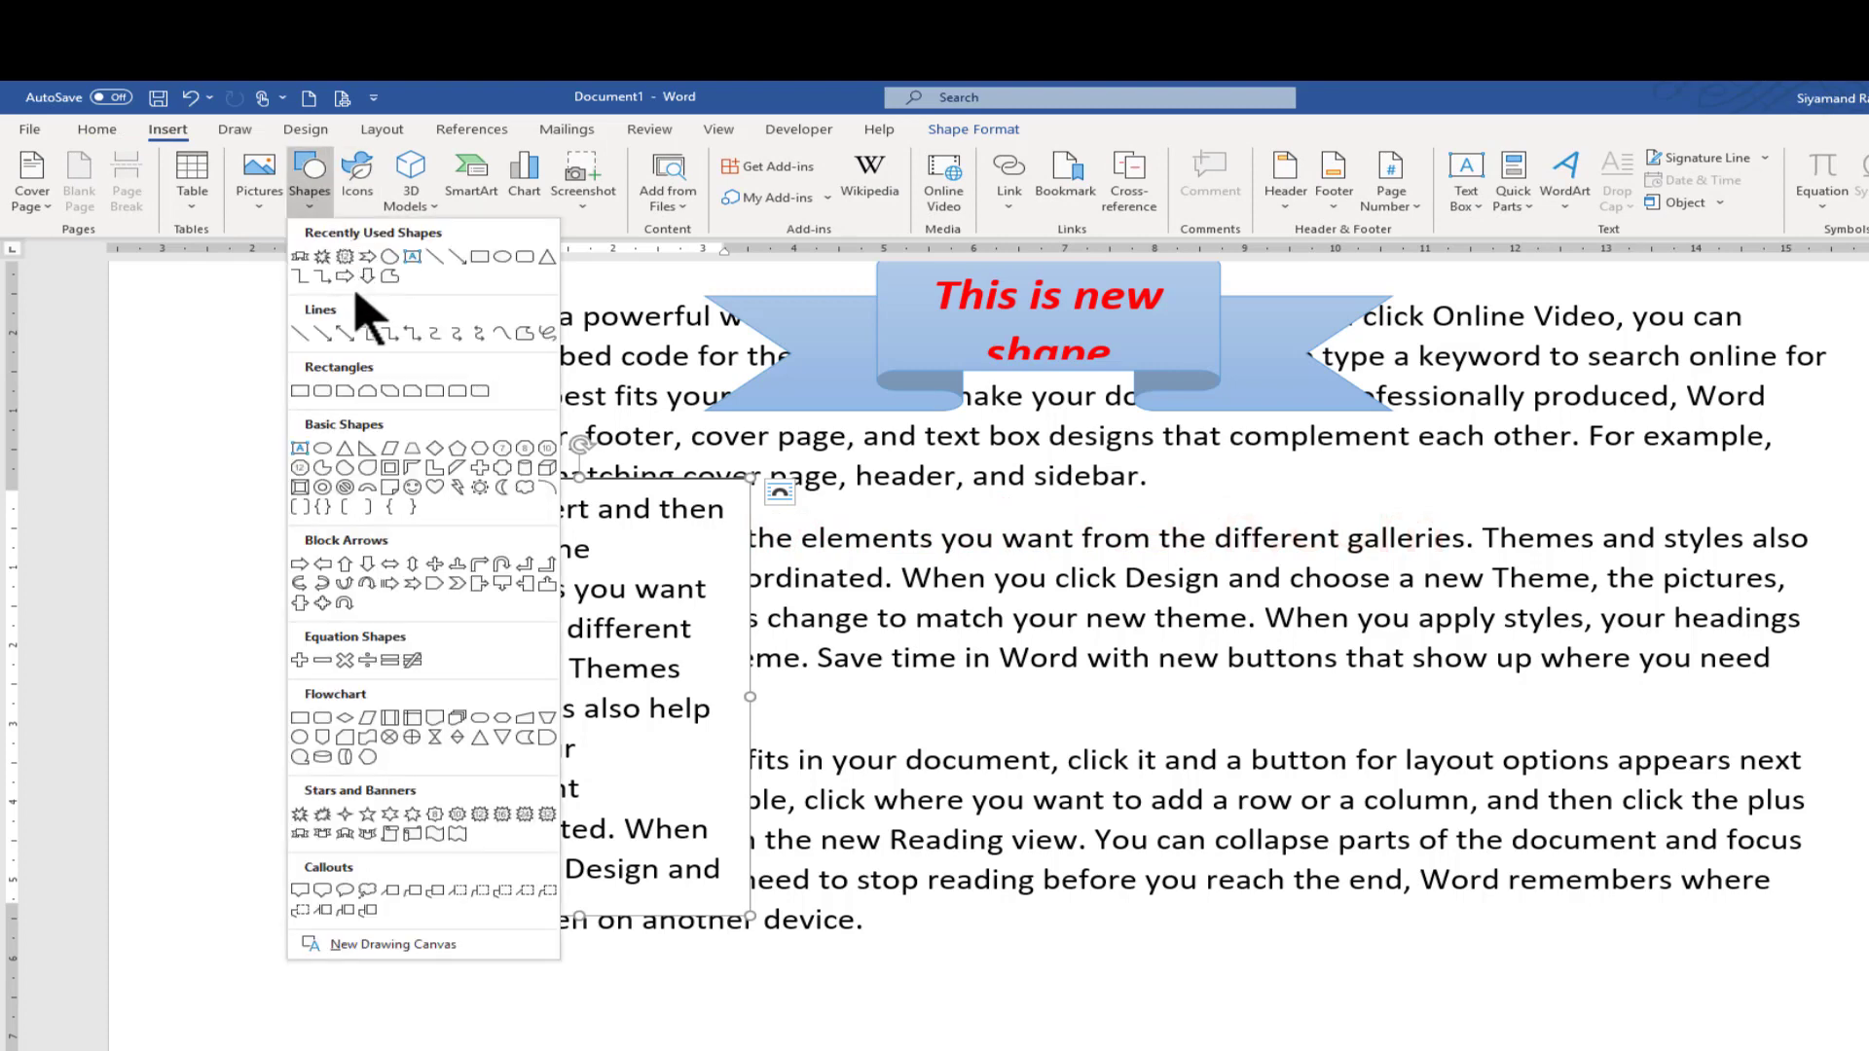
pyautogui.click(412, 256)
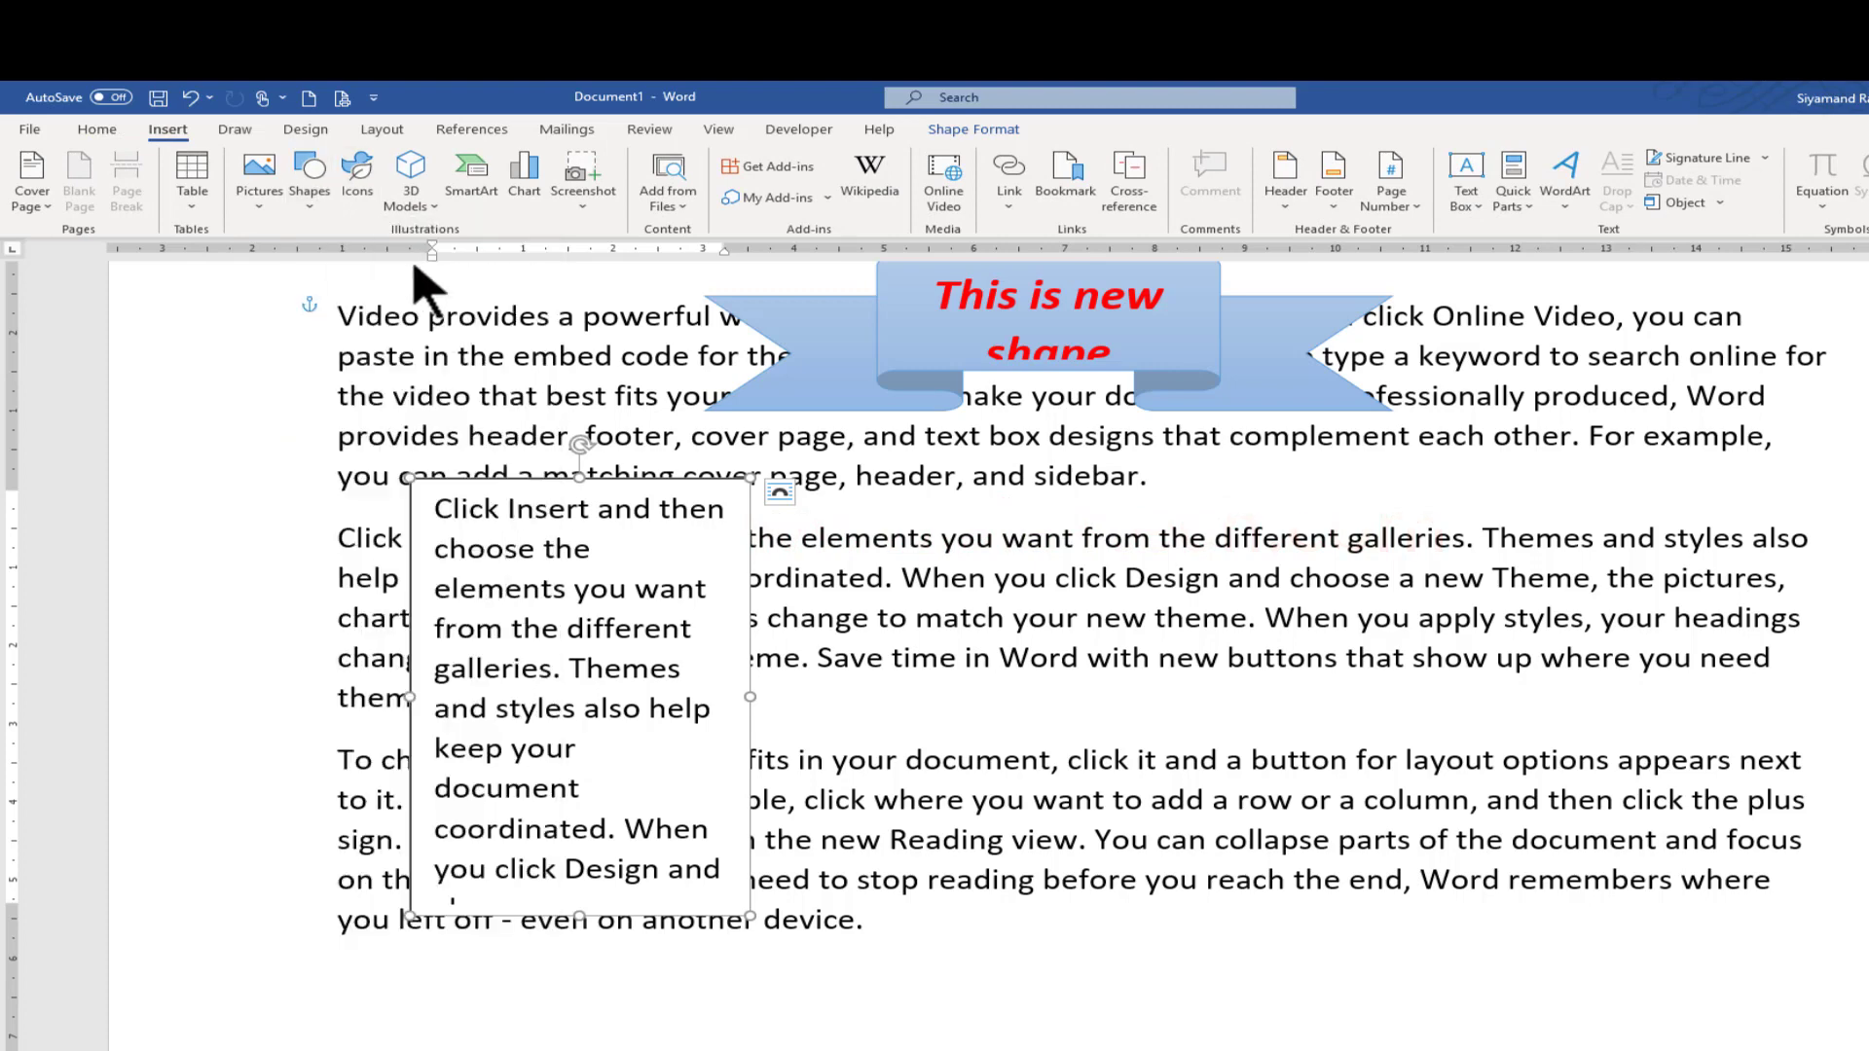
pyautogui.moveTo(802, 479)
pyautogui.mouseDown()
pyautogui.moveTo(1433, 917)
pyautogui.moveTo(1392, 916)
pyautogui.mouseUp()
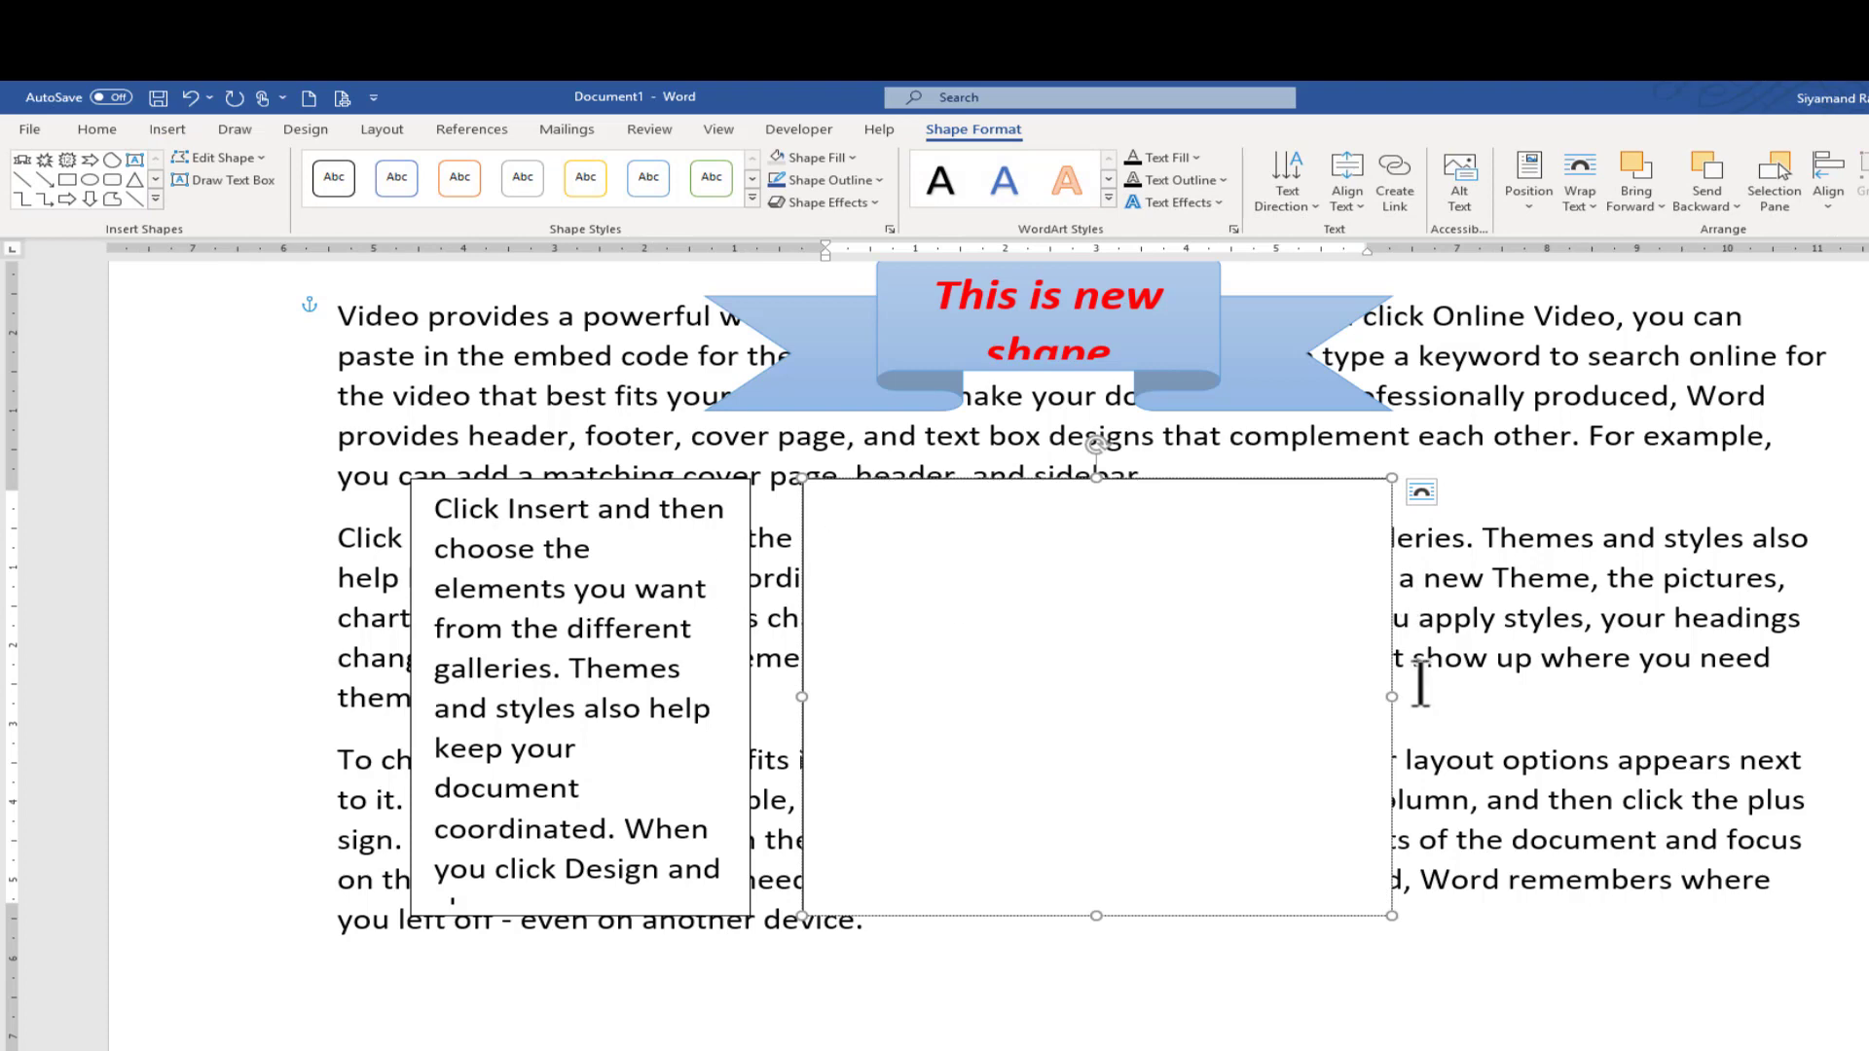
pyautogui.moveTo(1392, 698); pyautogui.dragTo(1204, 698)
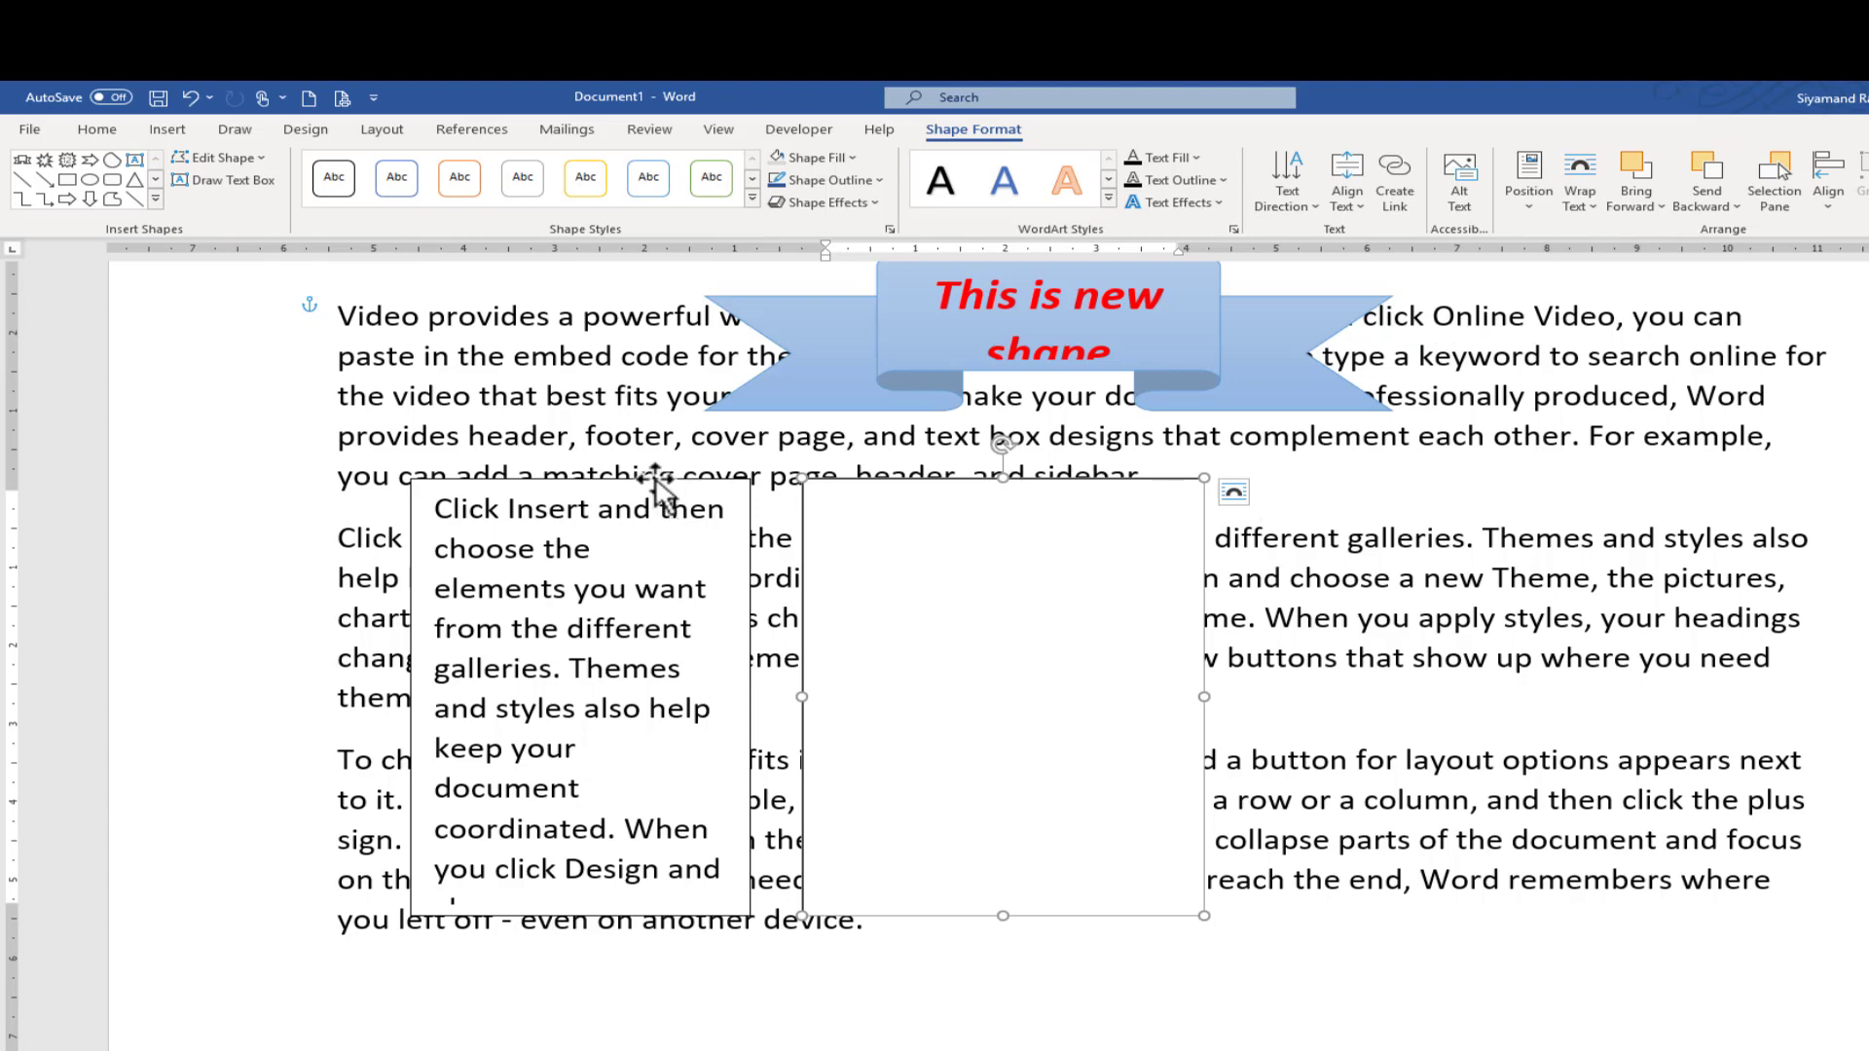
# Link the left text box to the empty right box so overflow text continues there
pyautogui.click(655, 479)
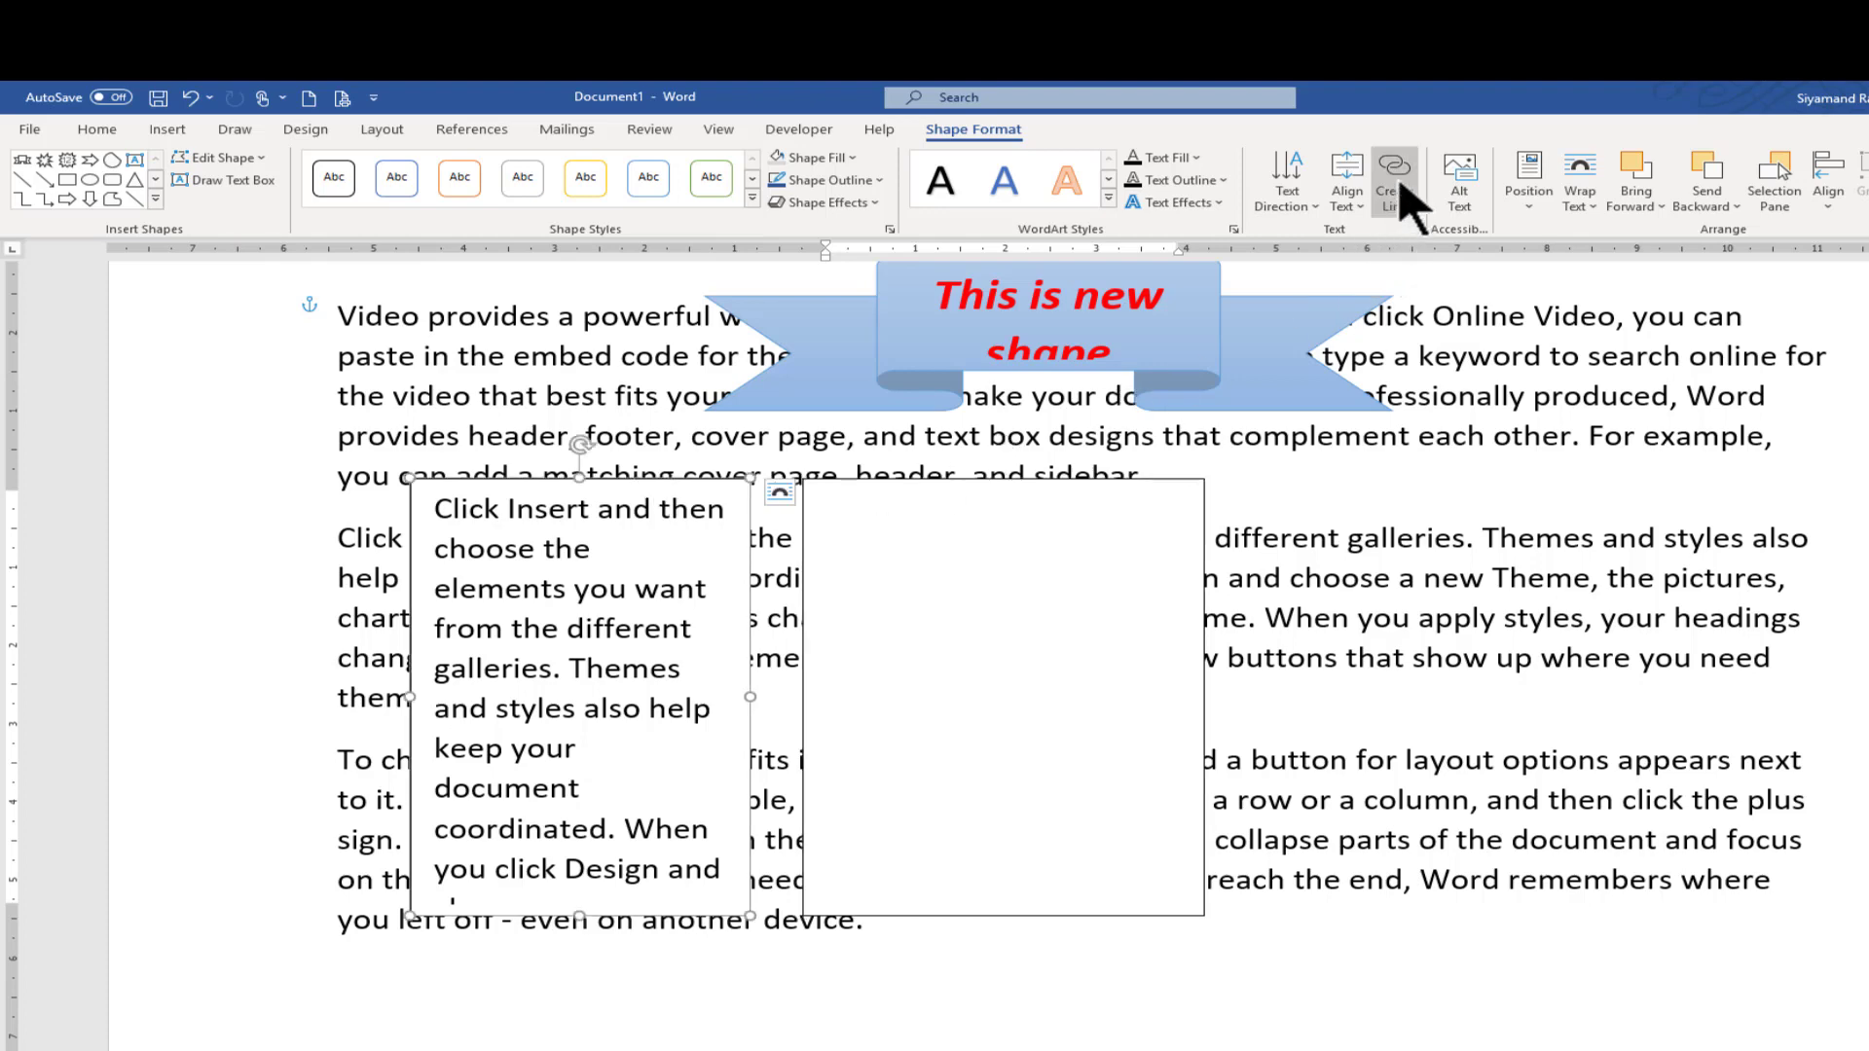
pyautogui.click(1393, 175)
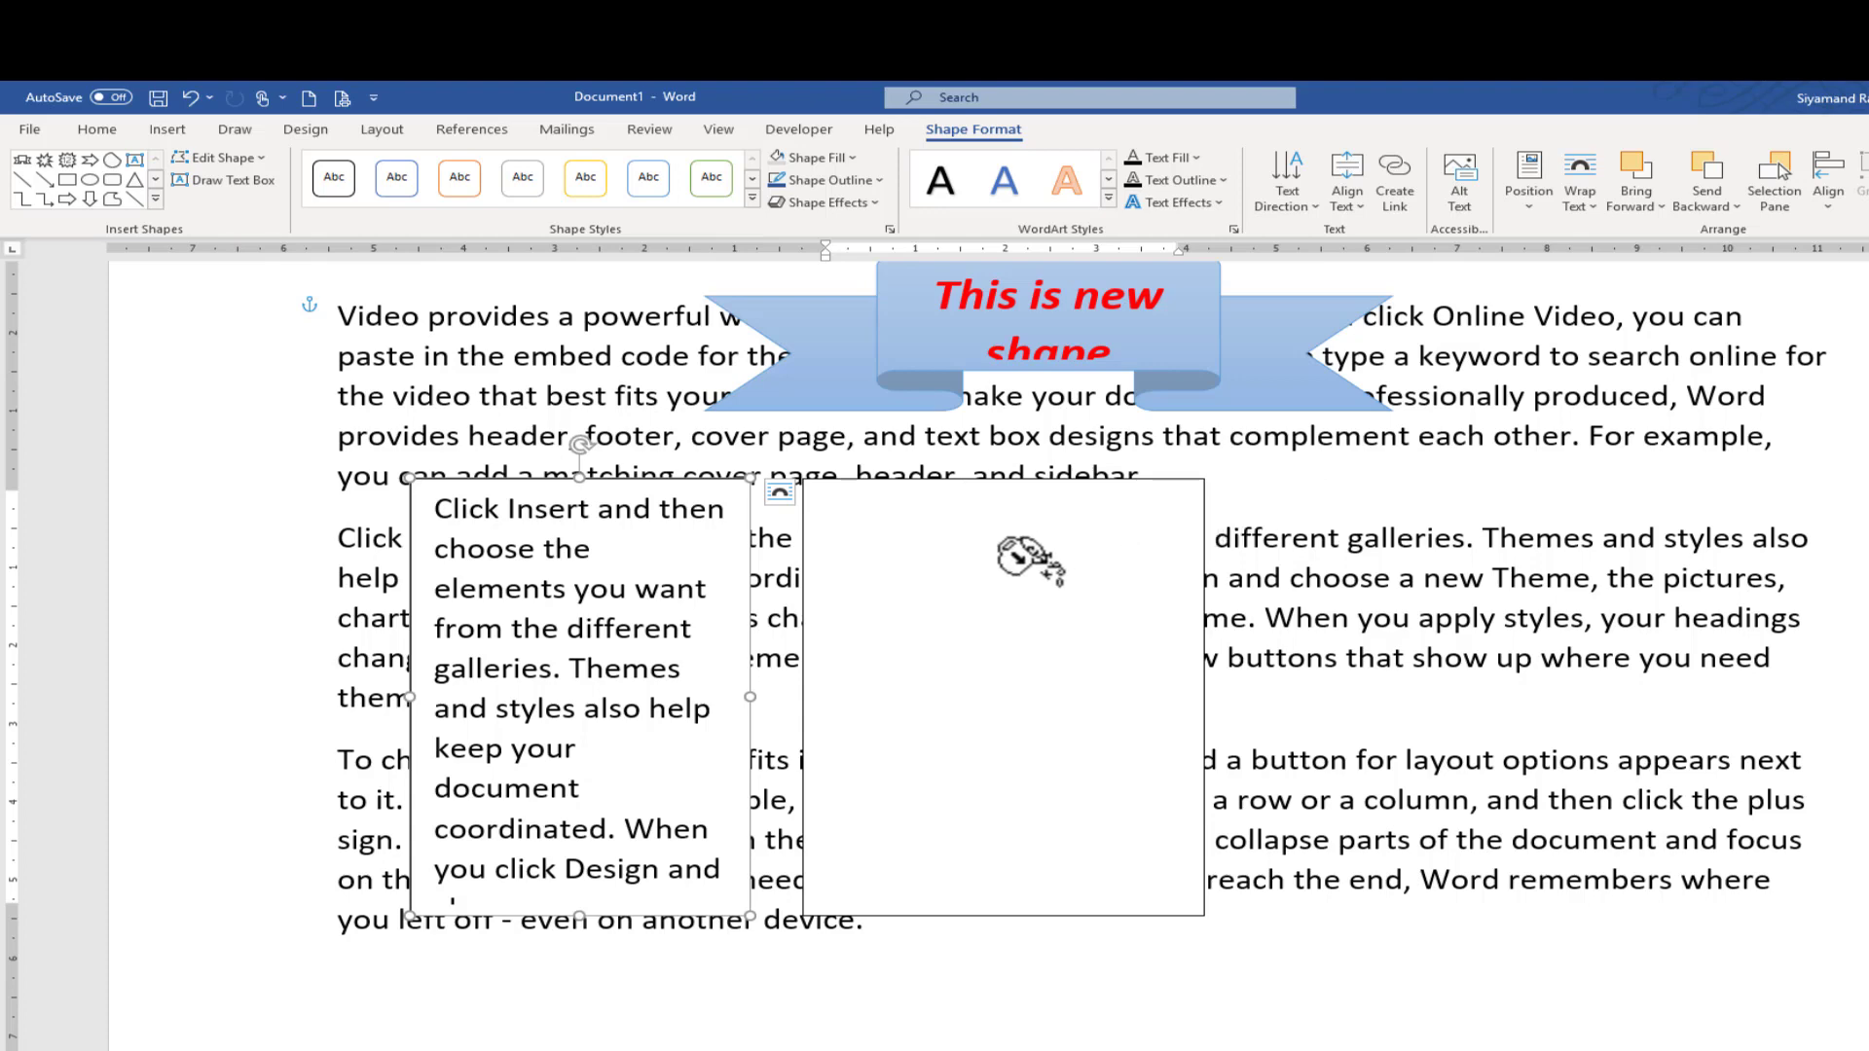
pyautogui.click(1018, 560)
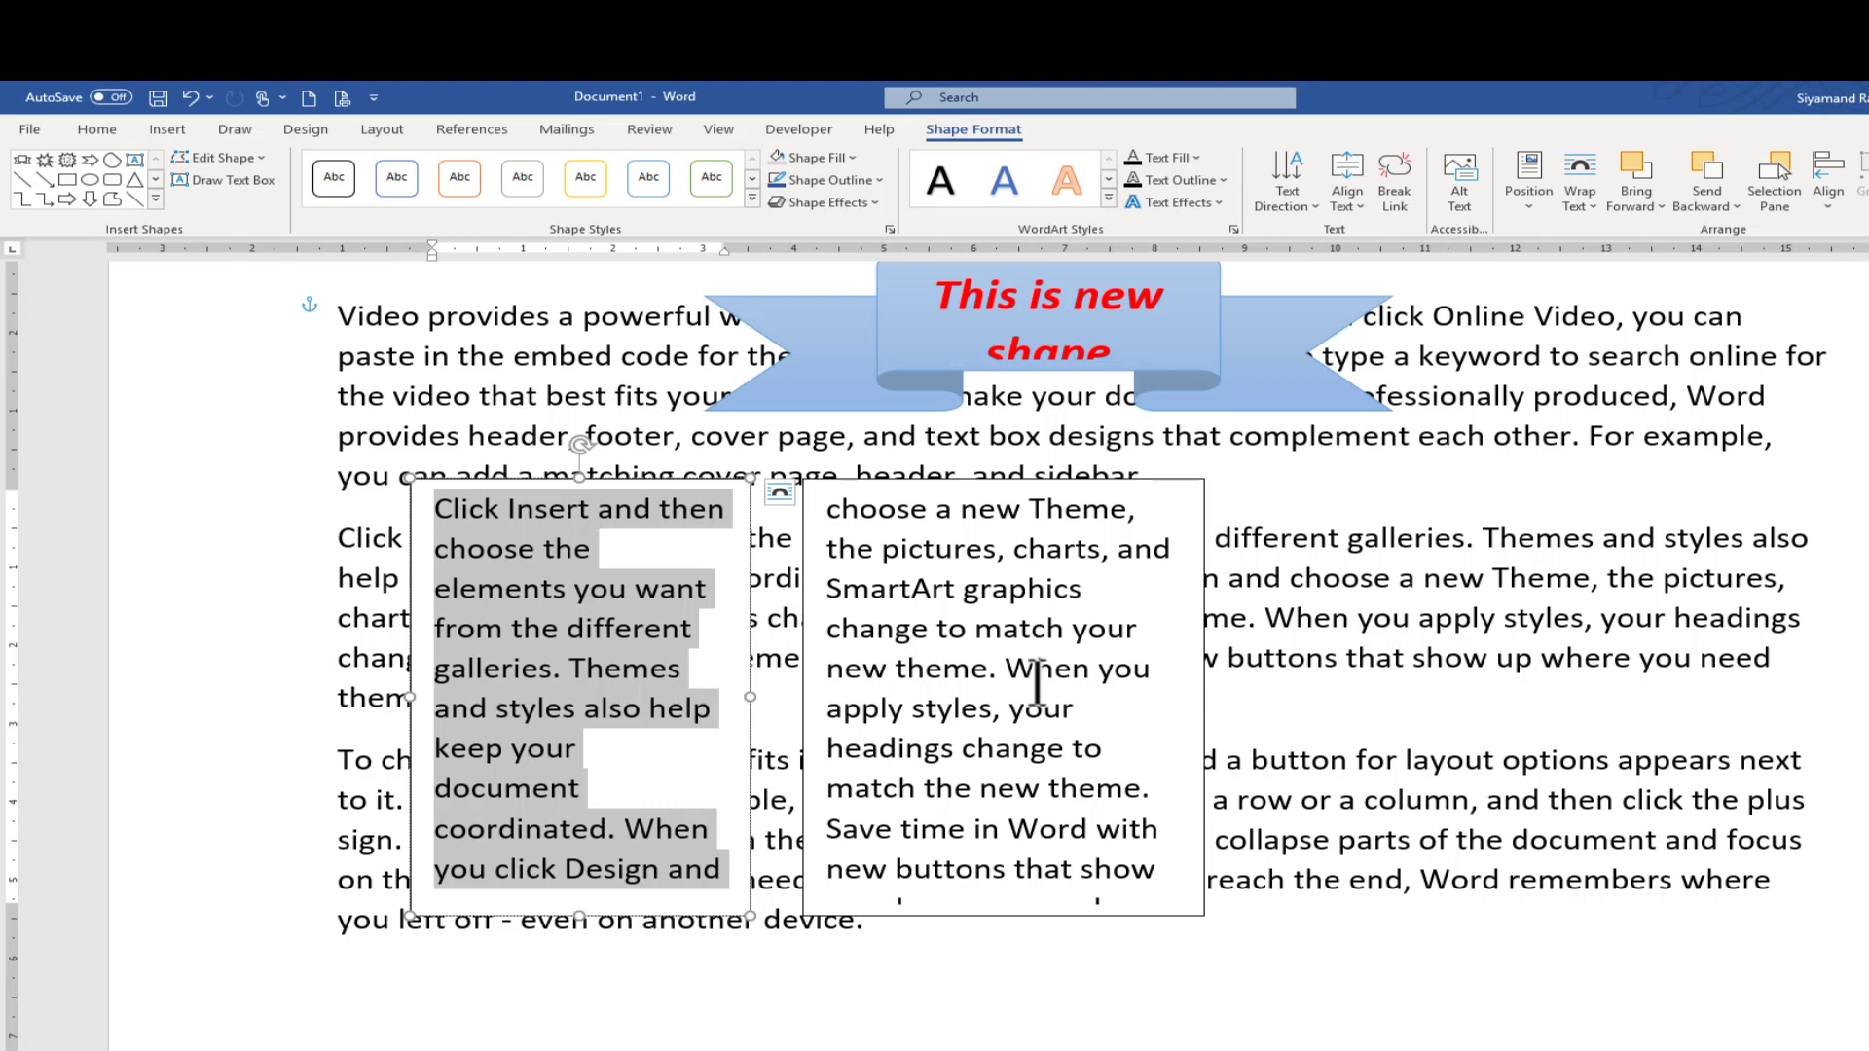
# Lengthen both text boxes down to the bottom of the page
pyautogui.click(1203, 916)
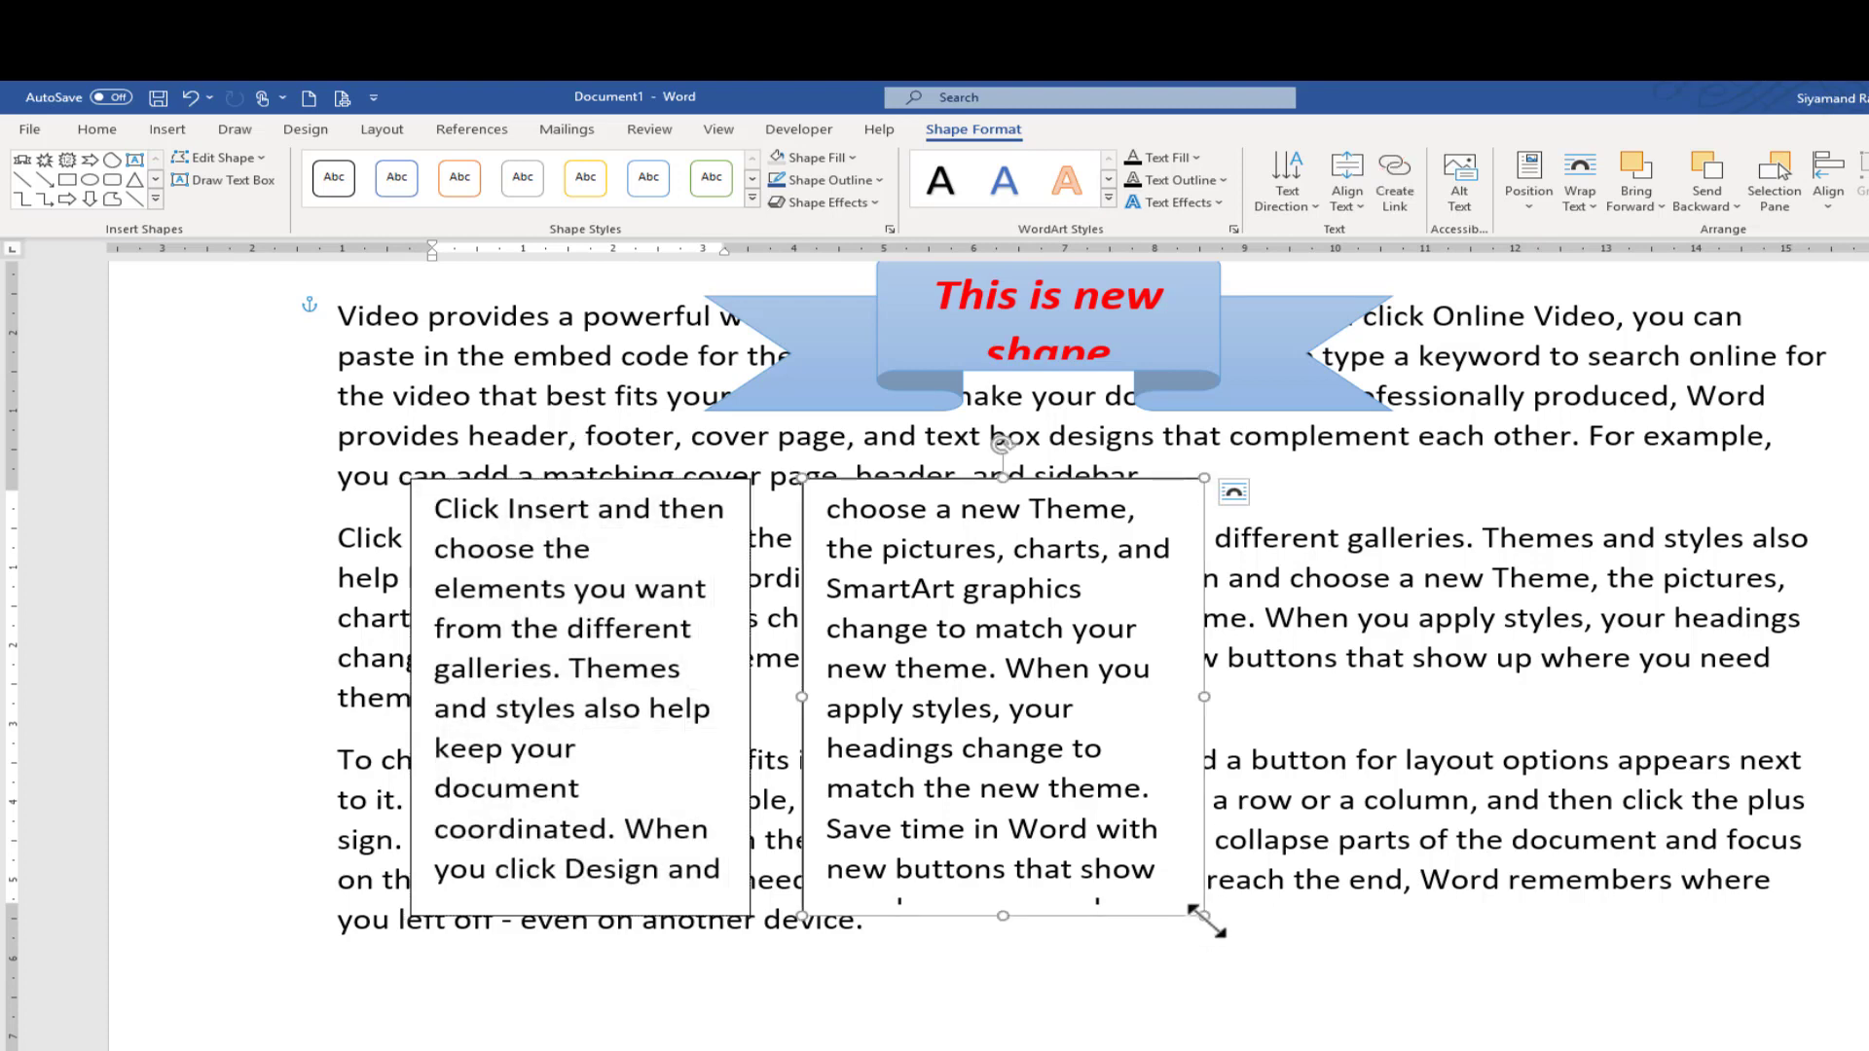
pyautogui.moveTo(1203, 917); pyautogui.dragTo(1214, 1044)
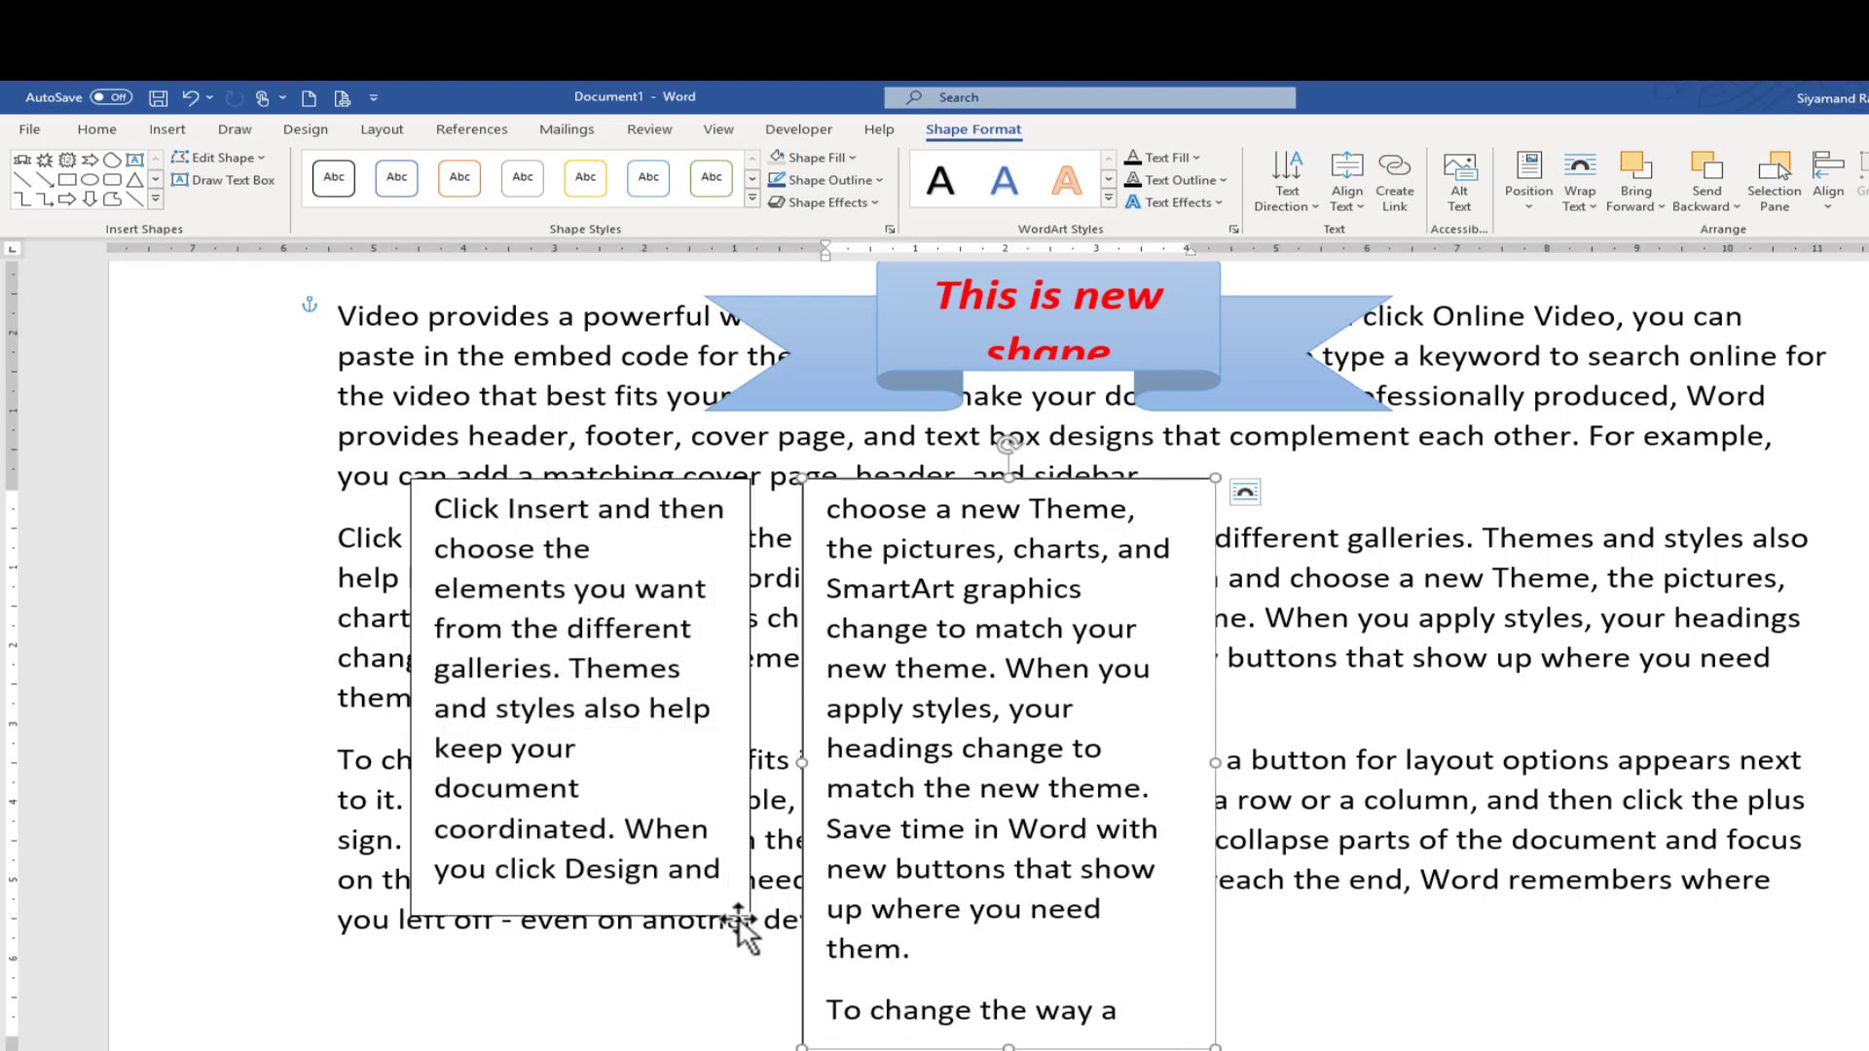
pyautogui.moveTo(739, 919); pyautogui.dragTo(795, 1042)
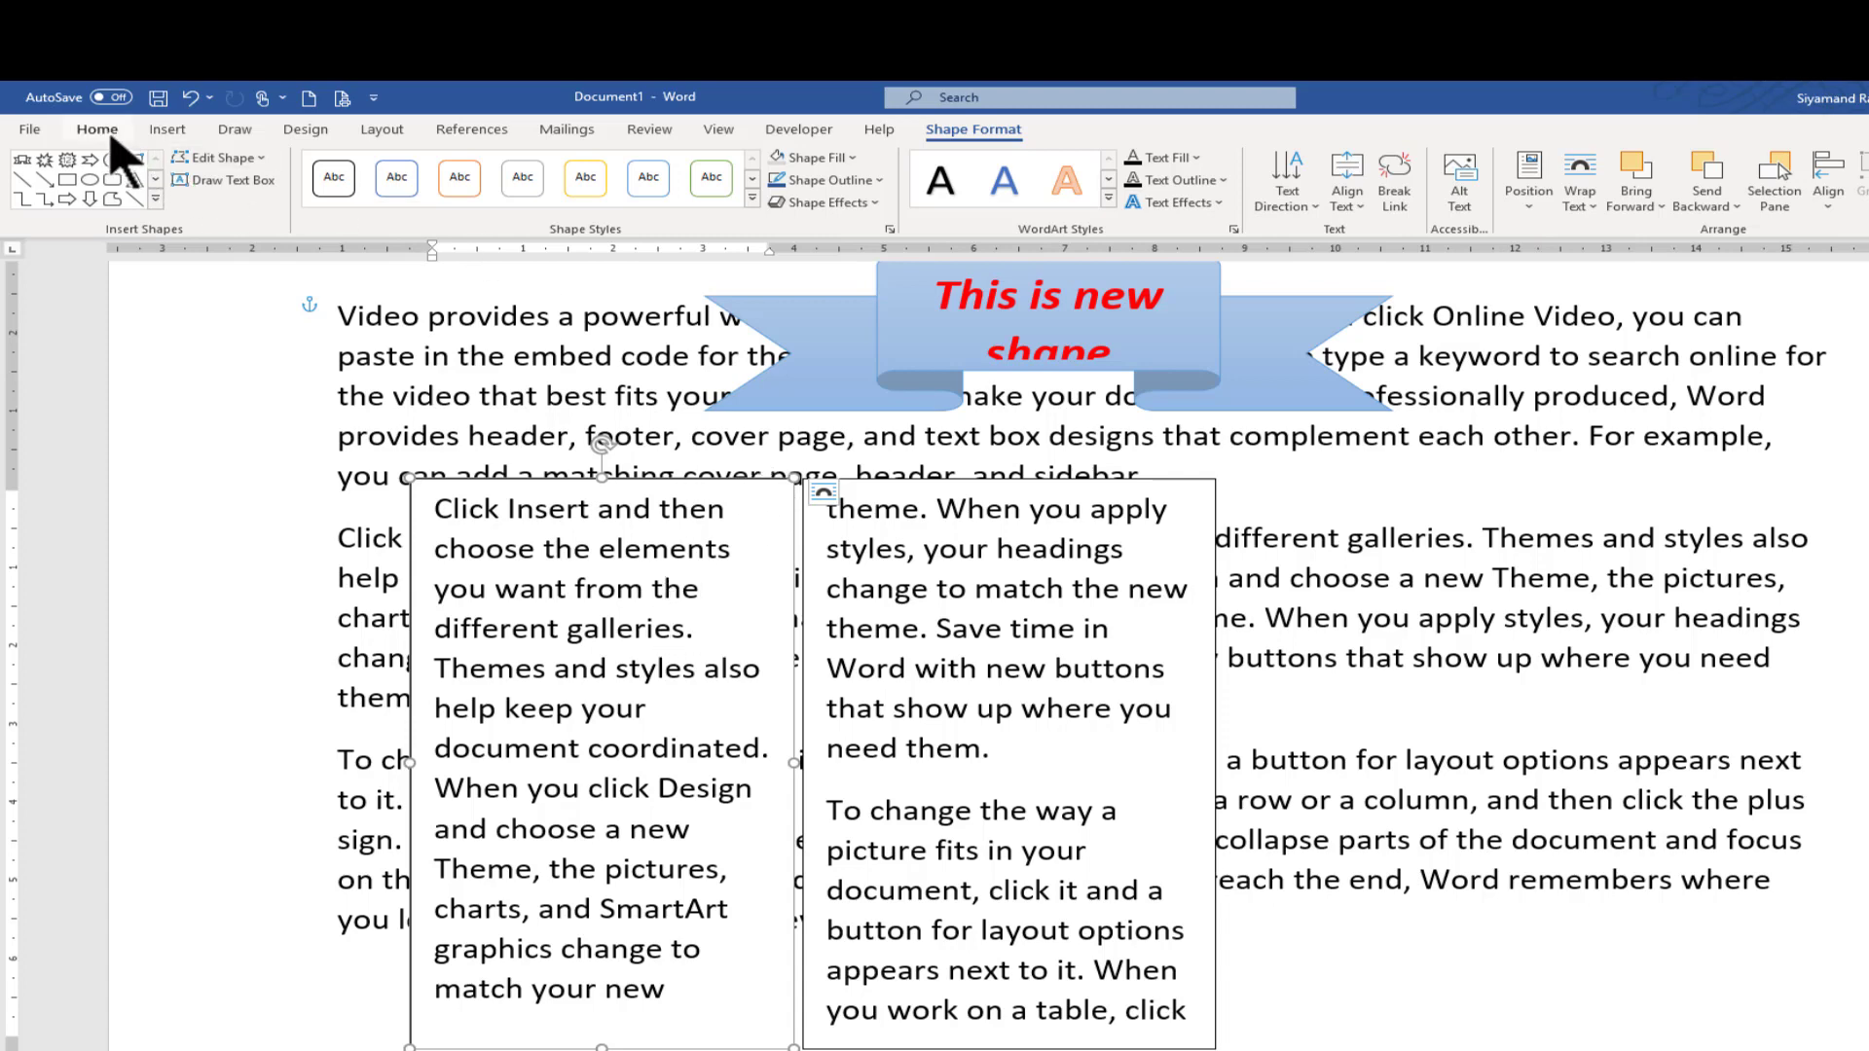
# Shrink the left box's text a few steps, then set both boxes to 12 pt
pyautogui.click(105, 132)
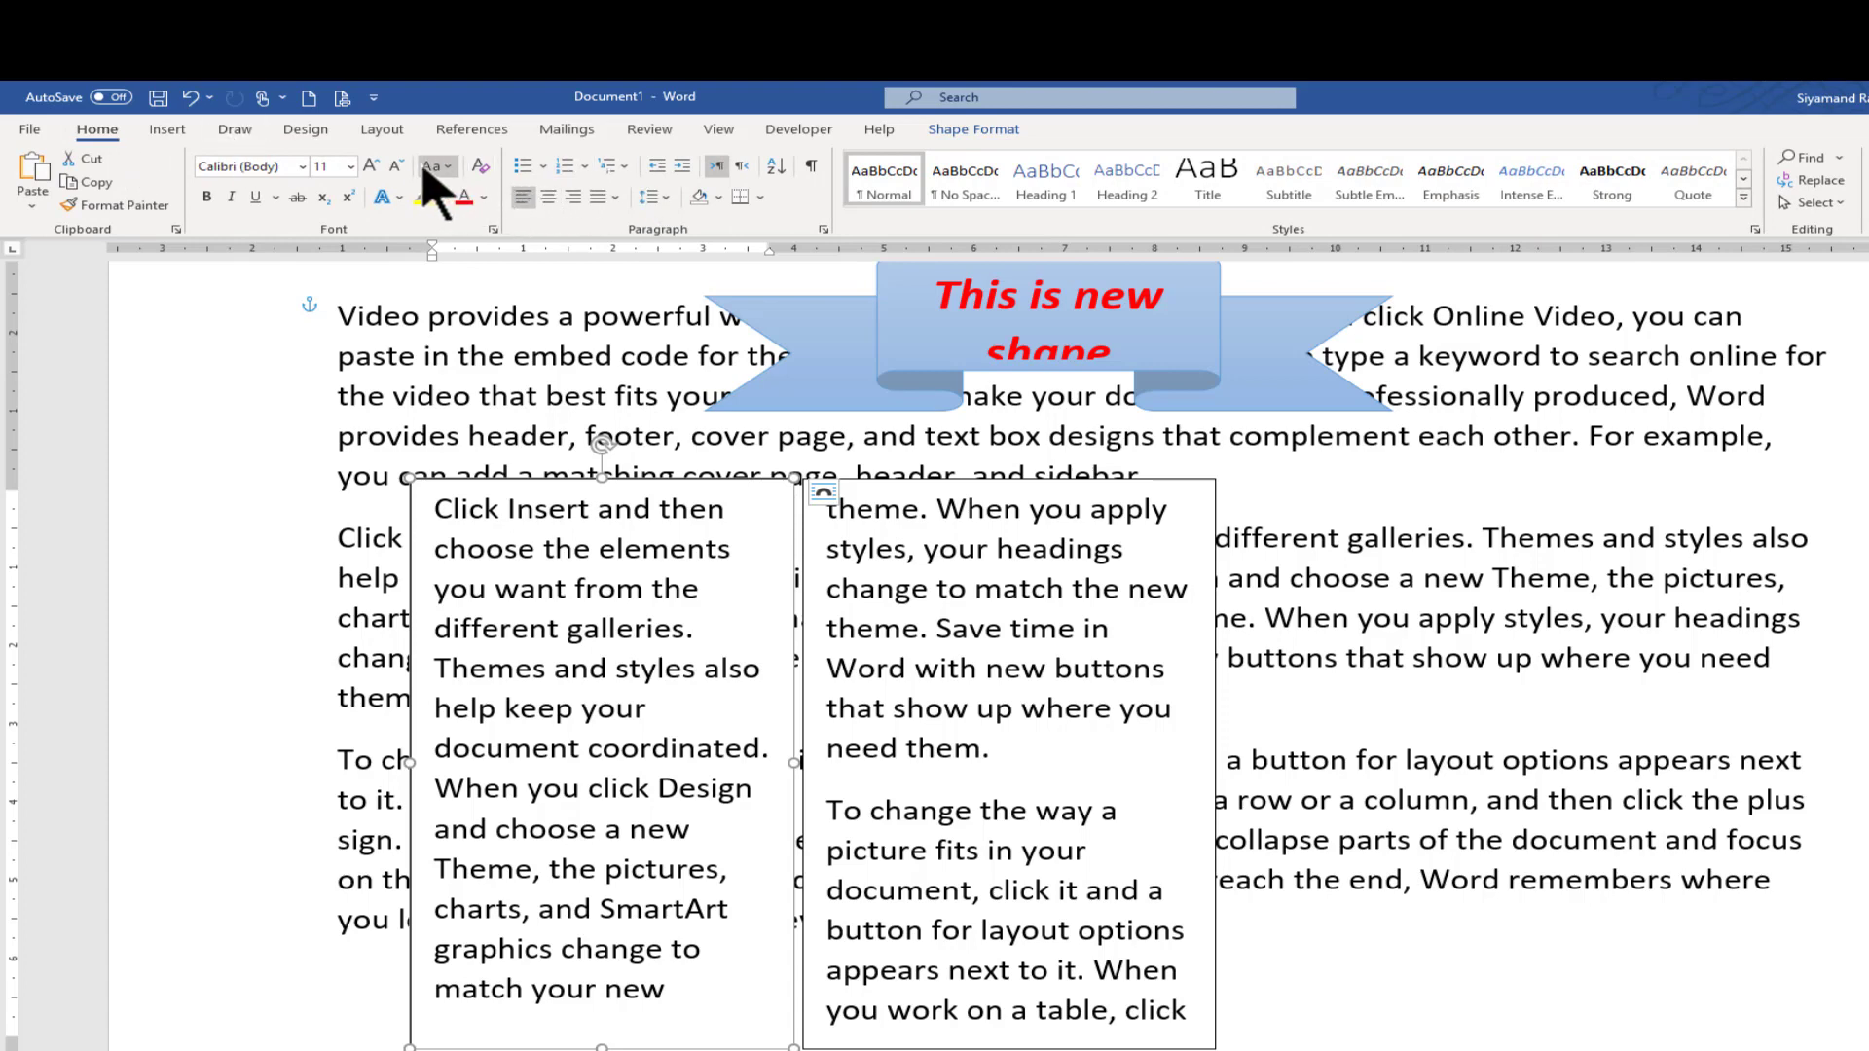
pyautogui.click(397, 166)
pyautogui.click(397, 166)
pyautogui.click(397, 166)
pyautogui.click(397, 166)
pyautogui.click(397, 167)
pyautogui.click(397, 166)
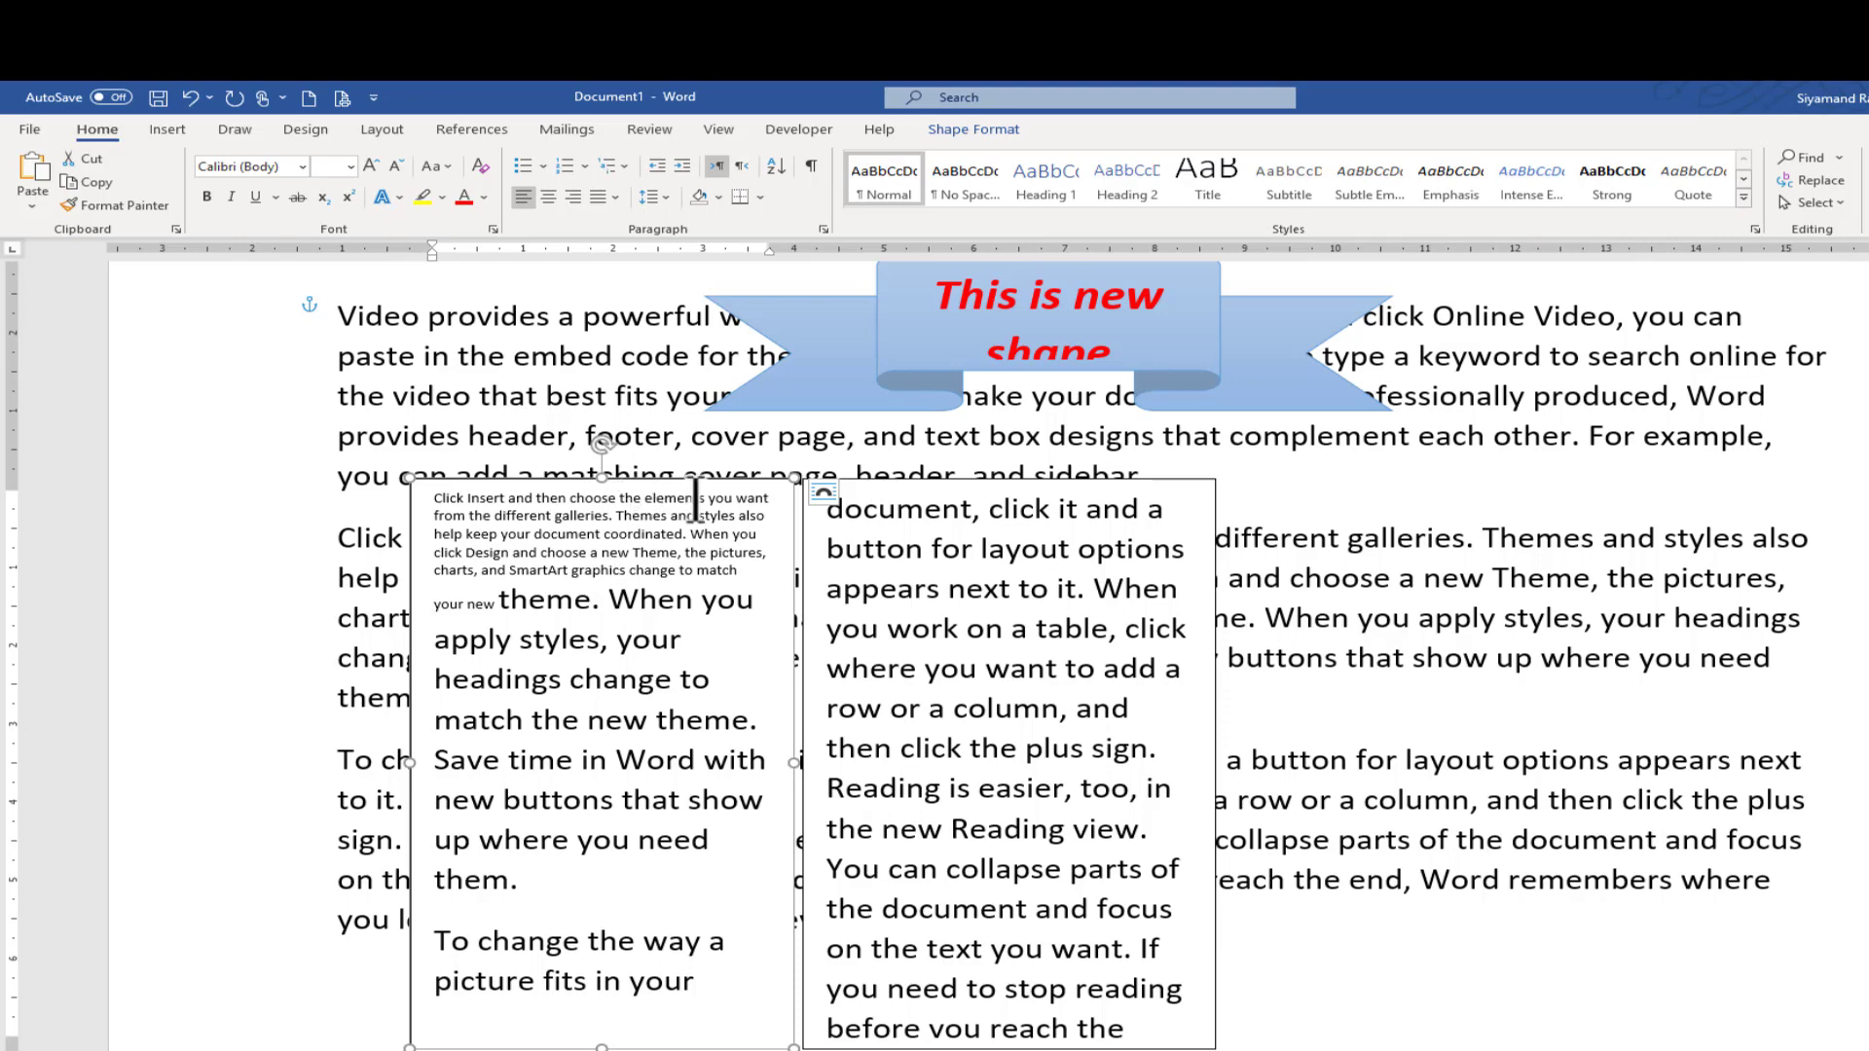
pyautogui.keyDown('shift'); pyautogui.click(905, 491); pyautogui.keyUp('shift')
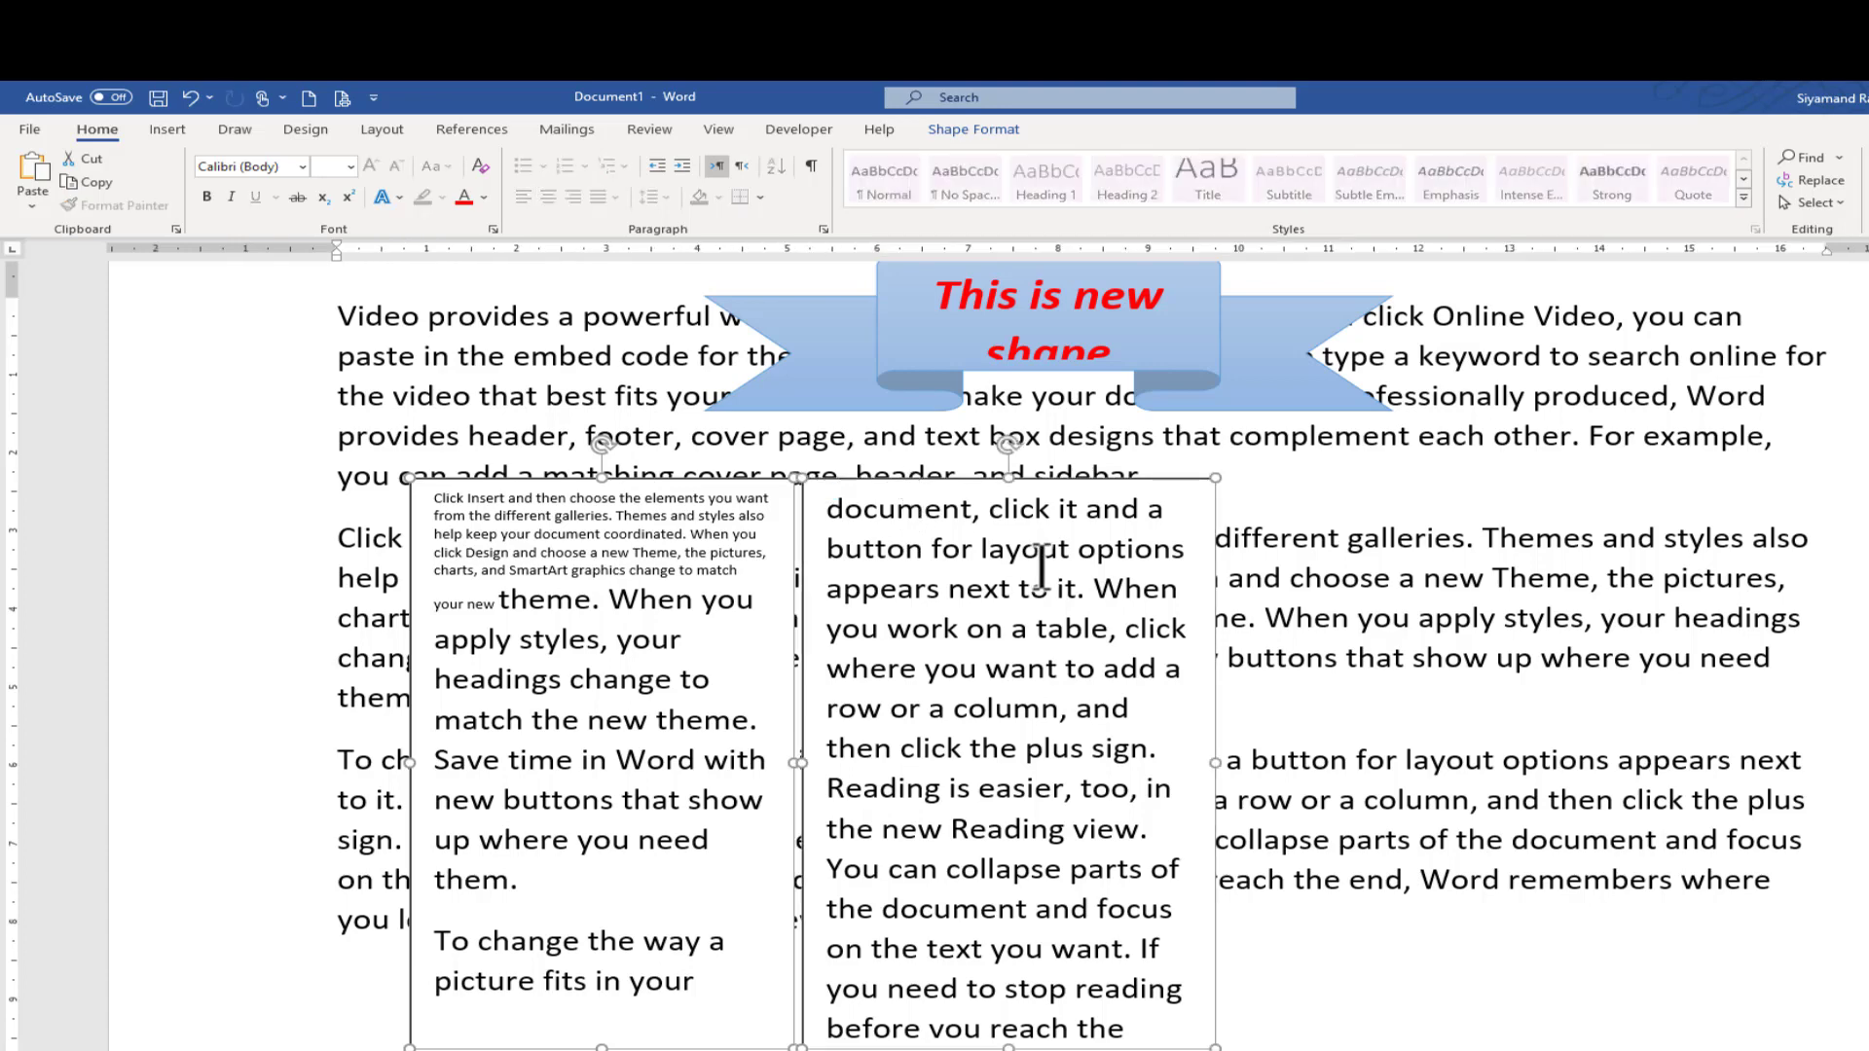
pyautogui.click(320, 166)
pyautogui.write('12')
pyautogui.press('Return')
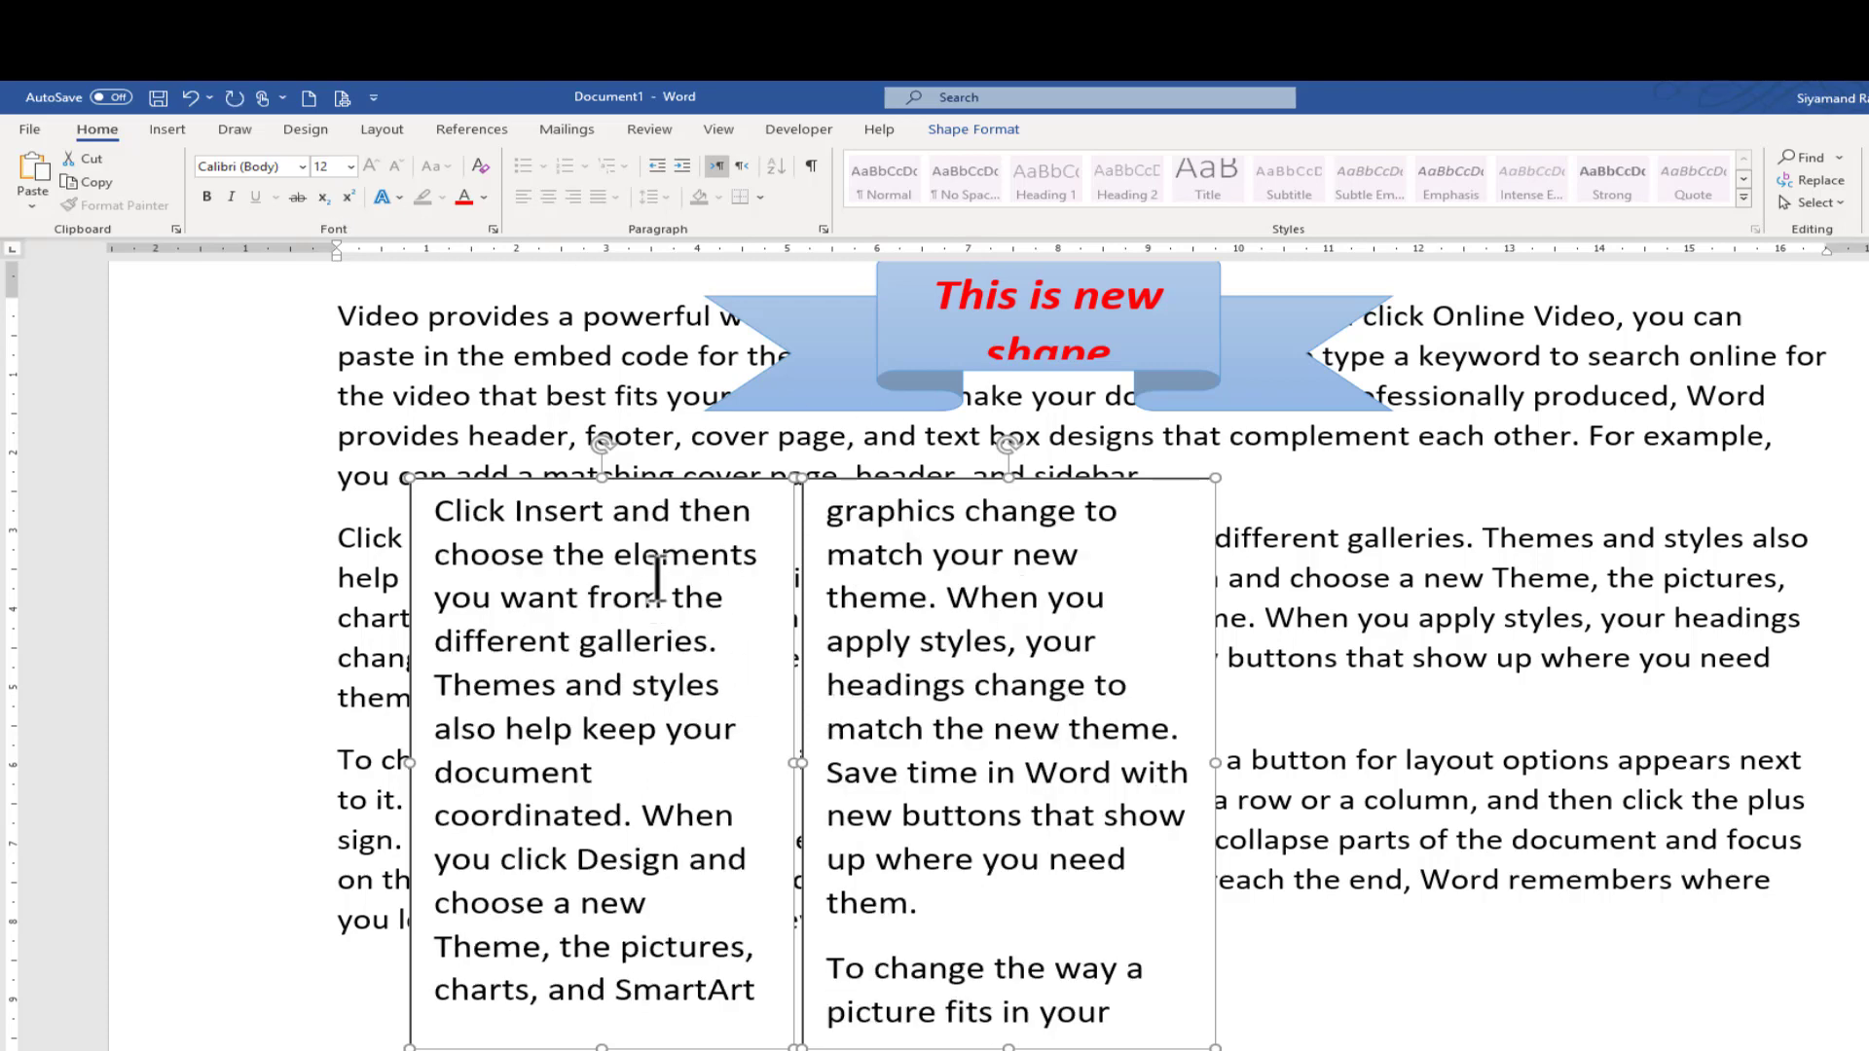
# Select both text boxes together and set their text to 7 pt
pyautogui.click(659, 553)
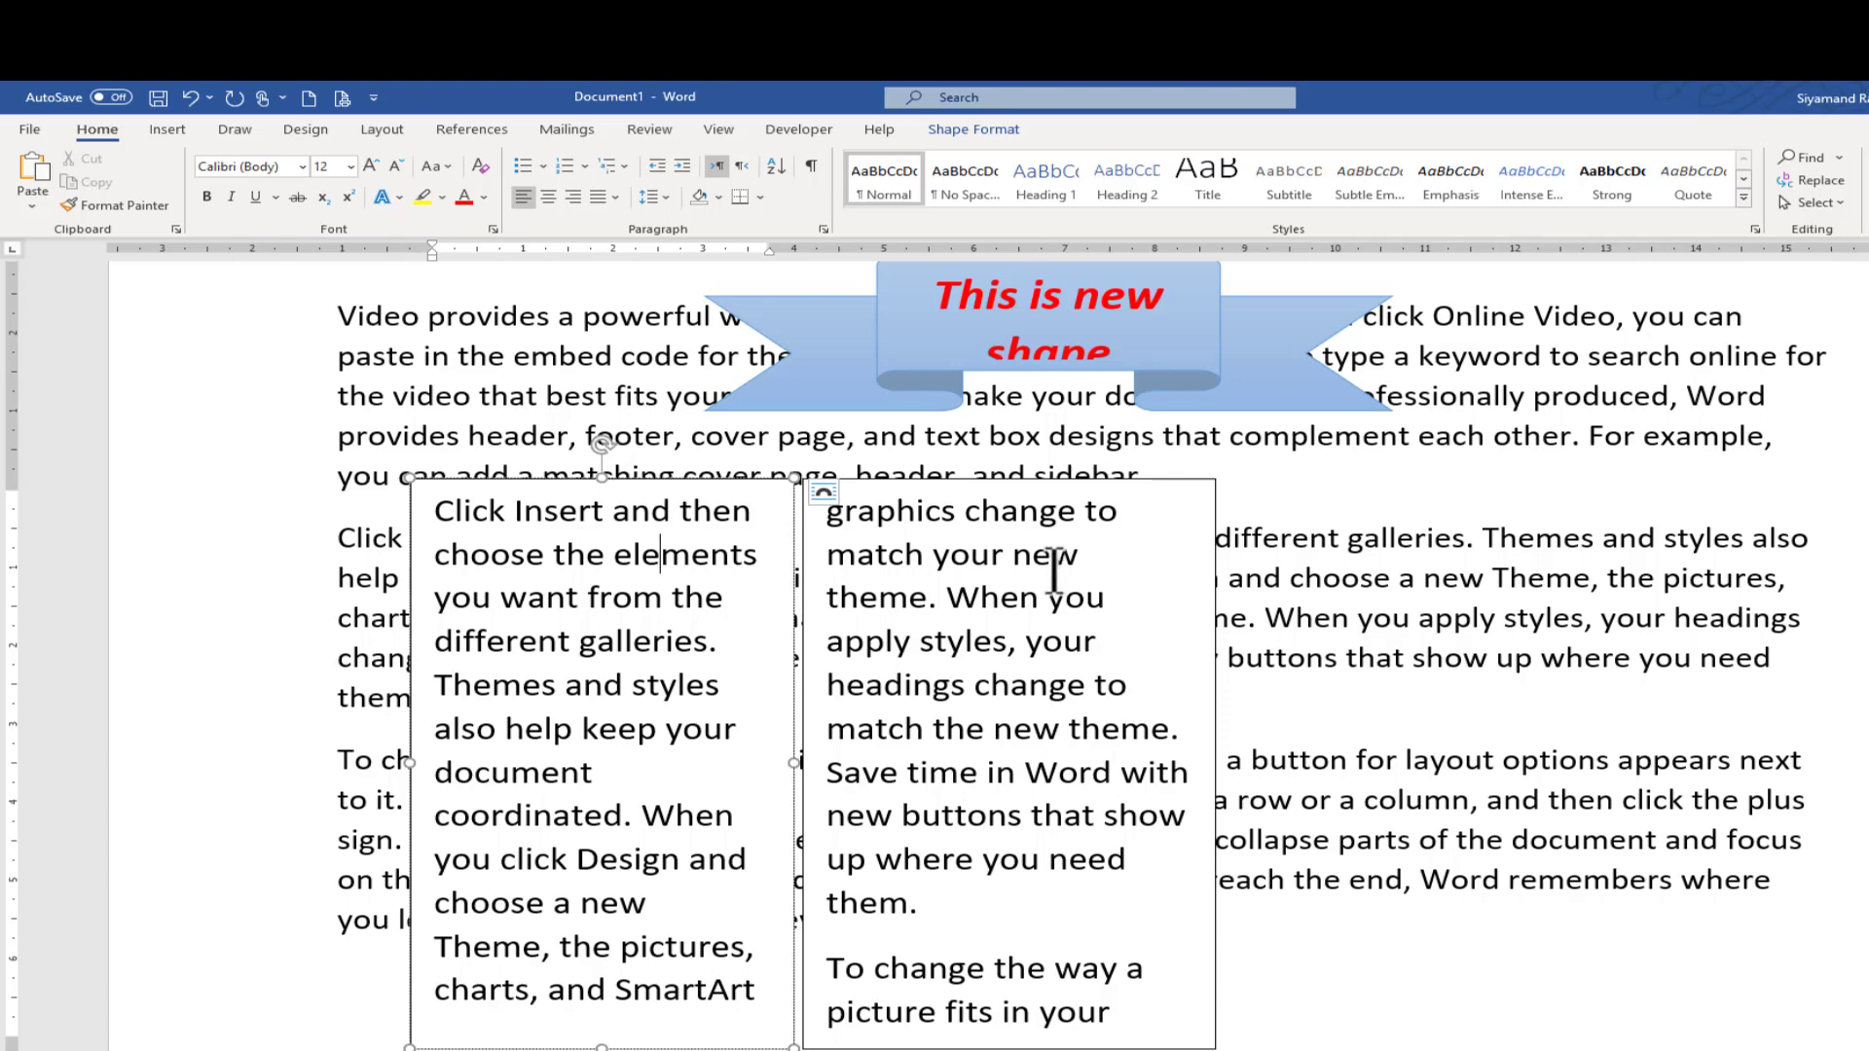
pyautogui.click(1051, 557)
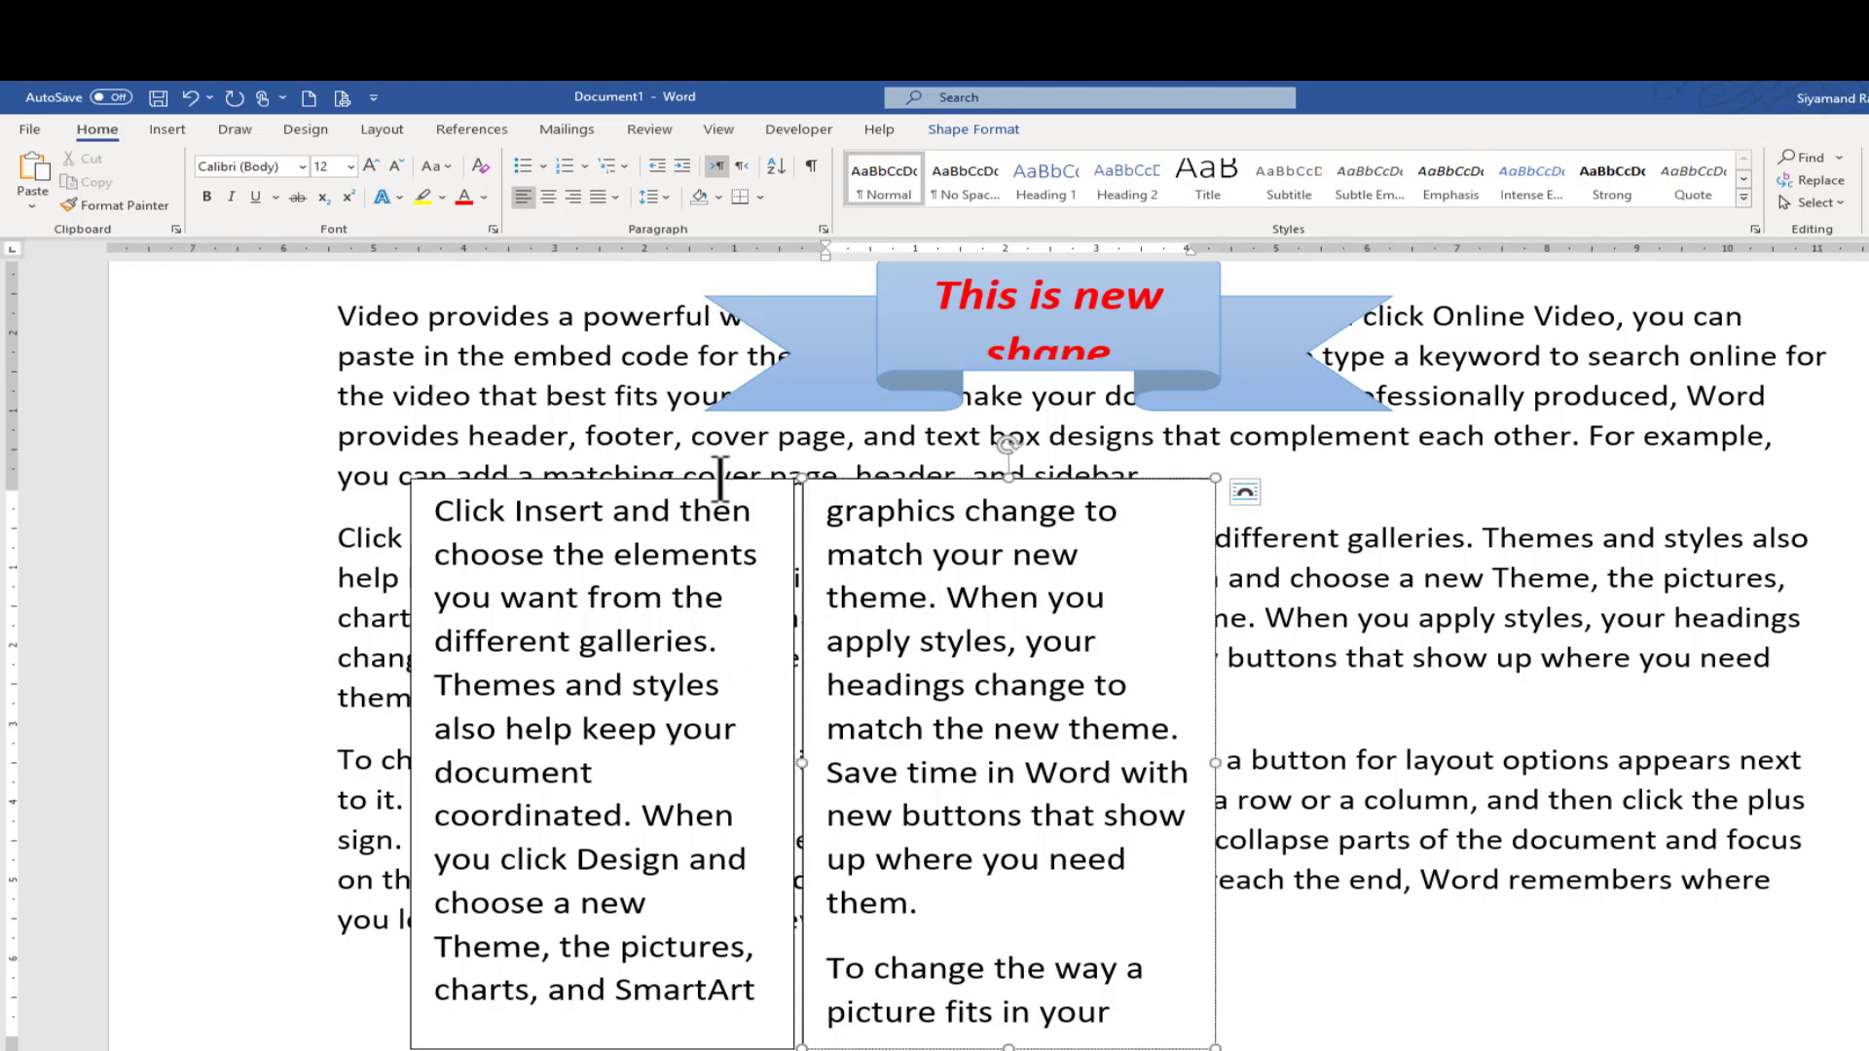
pyautogui.click(720, 478)
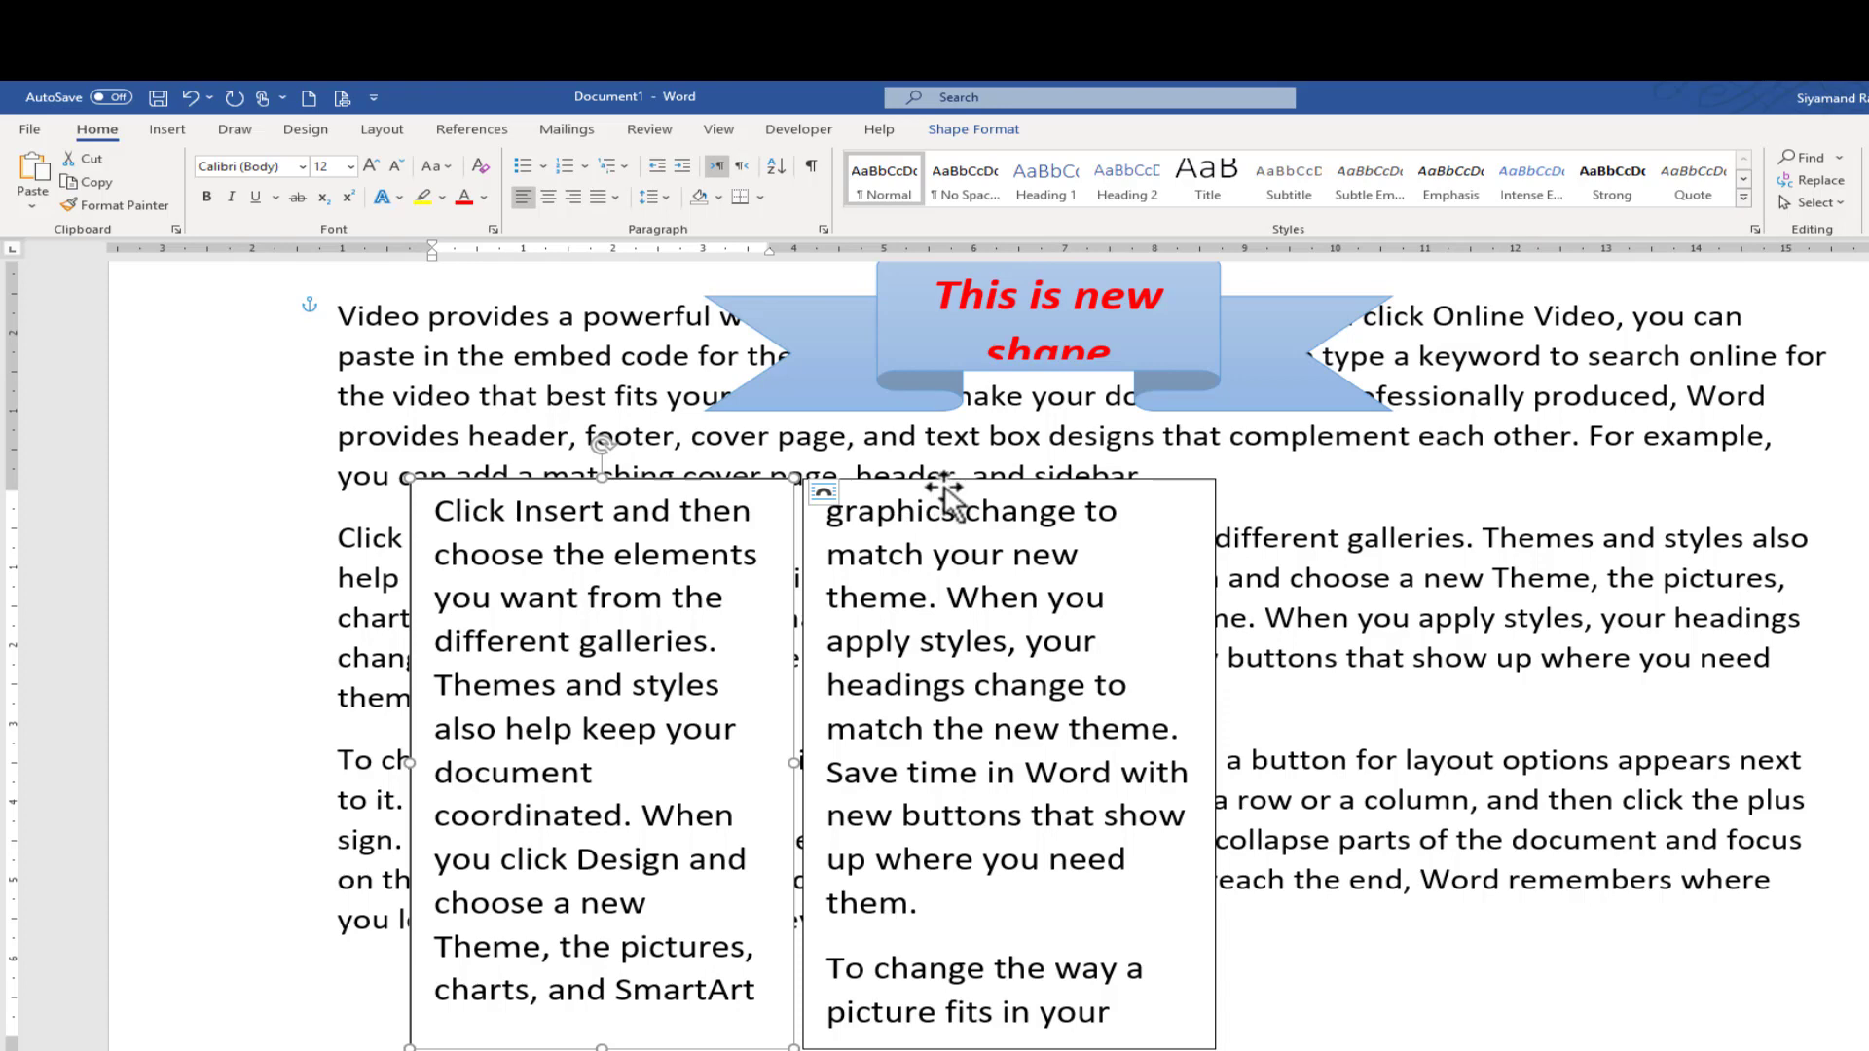
pyautogui.keyDown('shift'); pyautogui.click(944, 486); pyautogui.keyUp('shift')
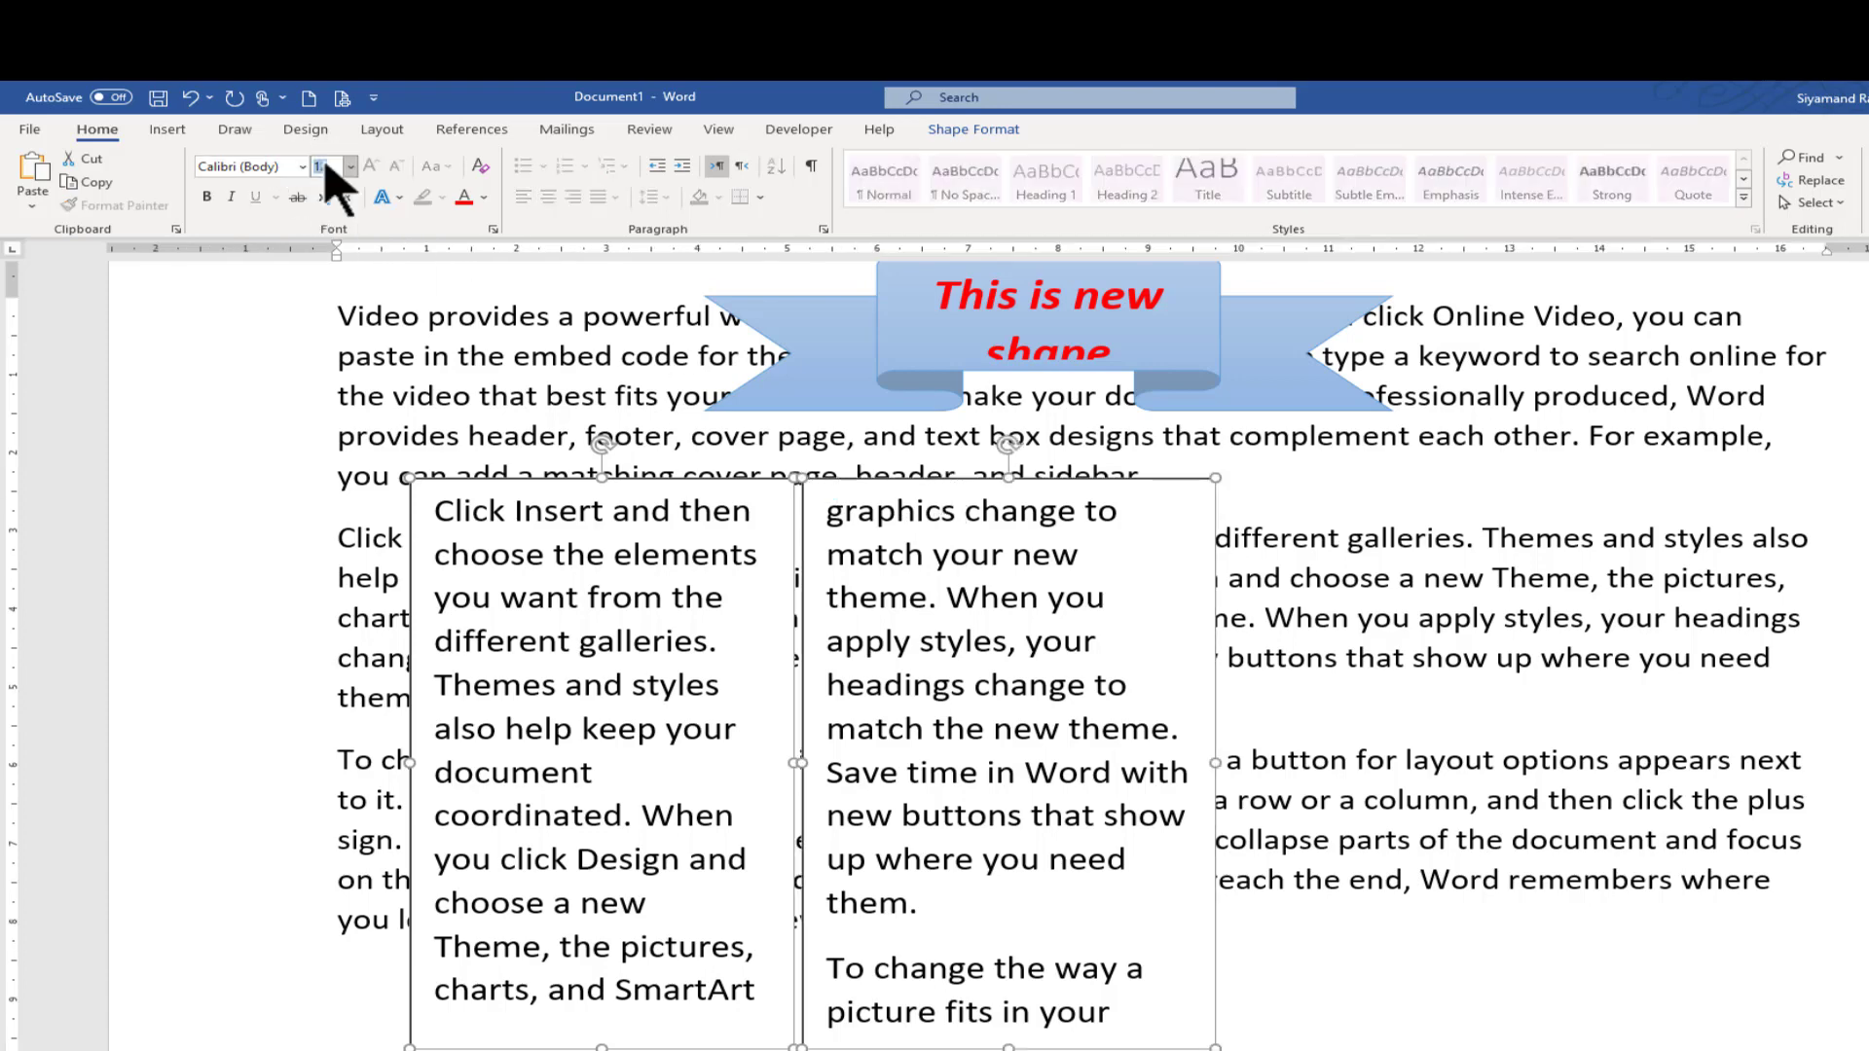
pyautogui.write('7')
pyautogui.press('Return')
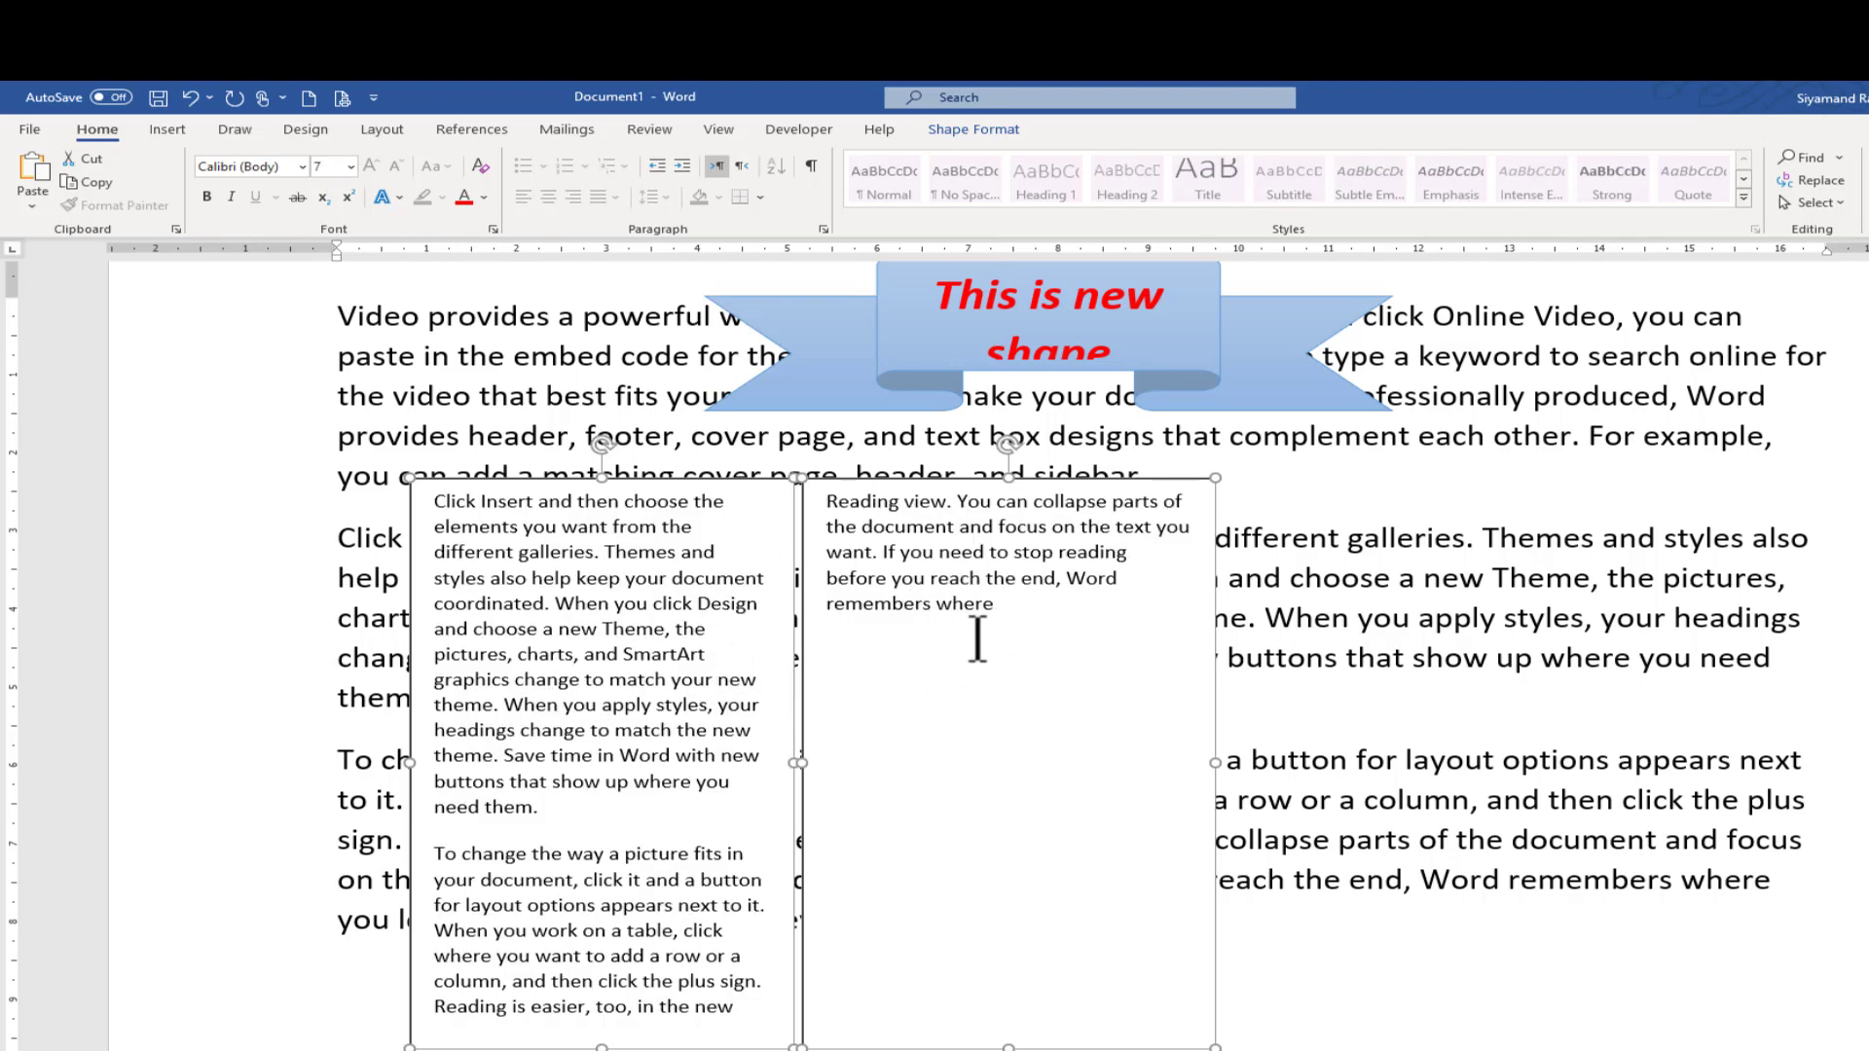
# Add line breaks after 'need them.' and 'This' plus the text 'fdas' in the left box
pyautogui.click(574, 822)
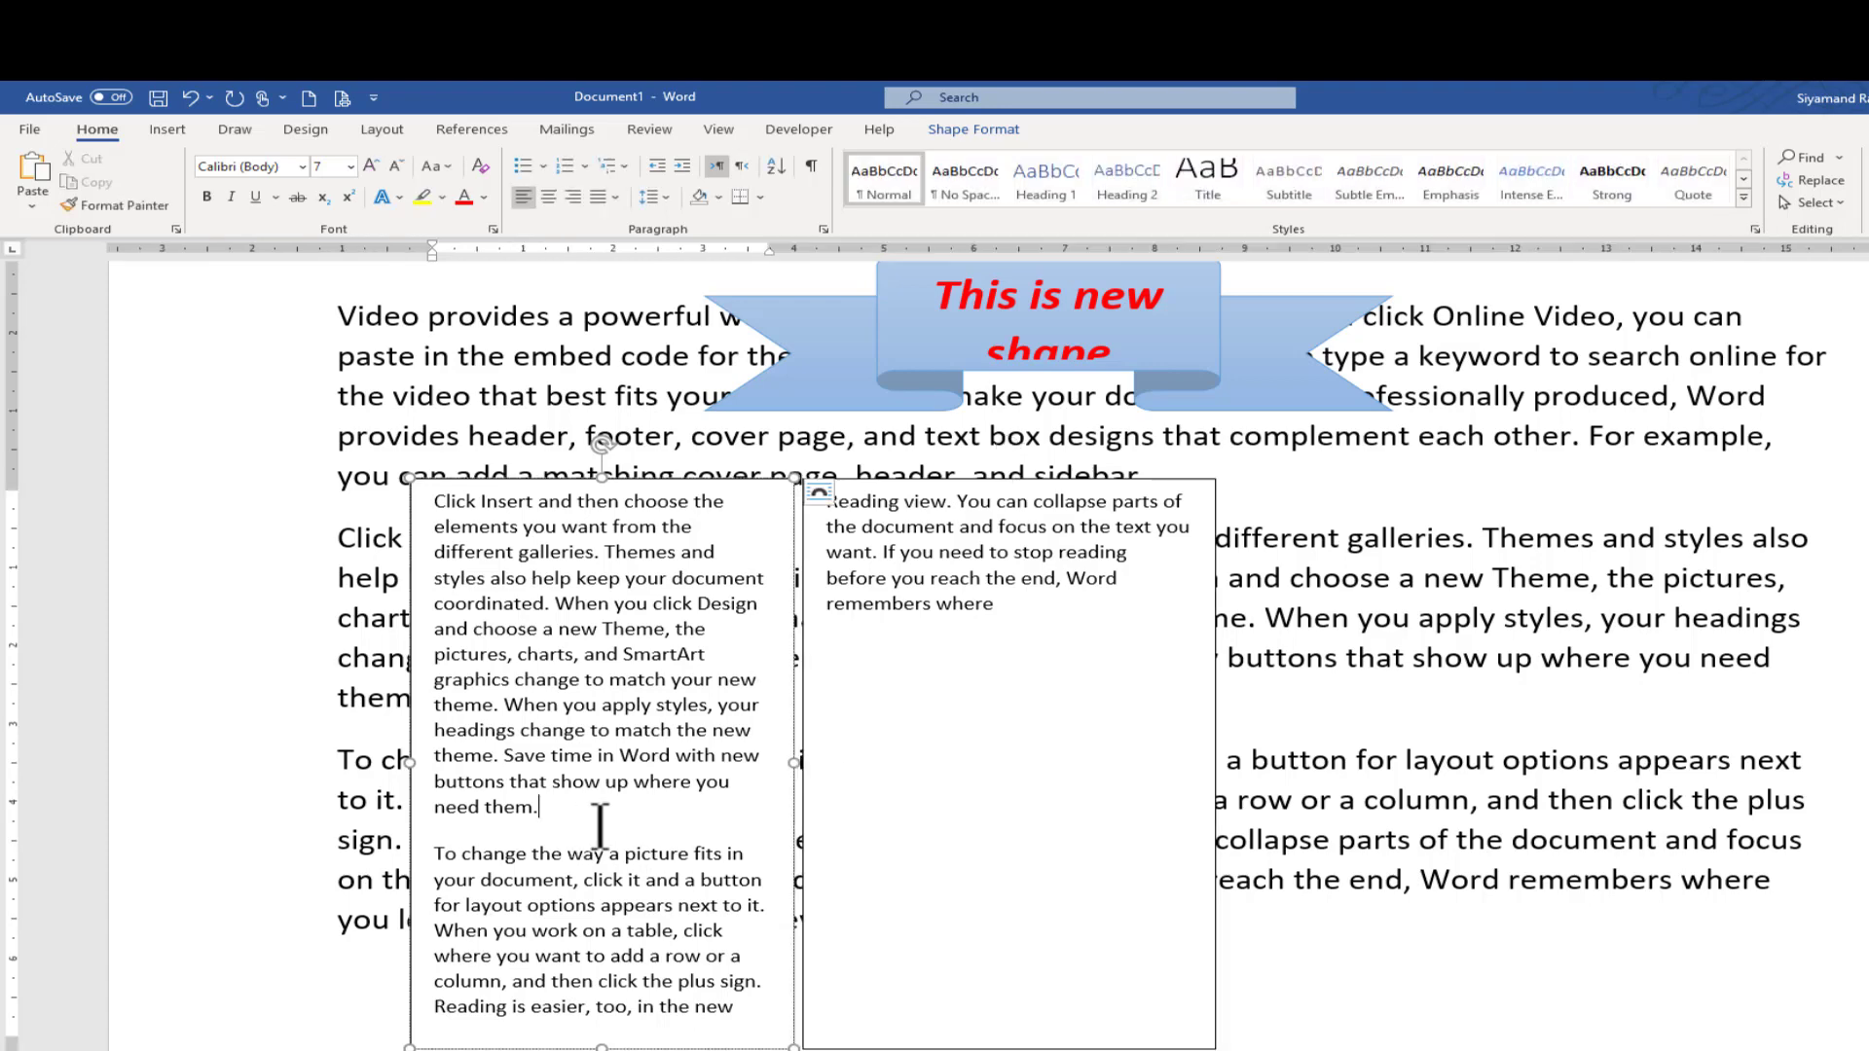
pyautogui.press('Return')
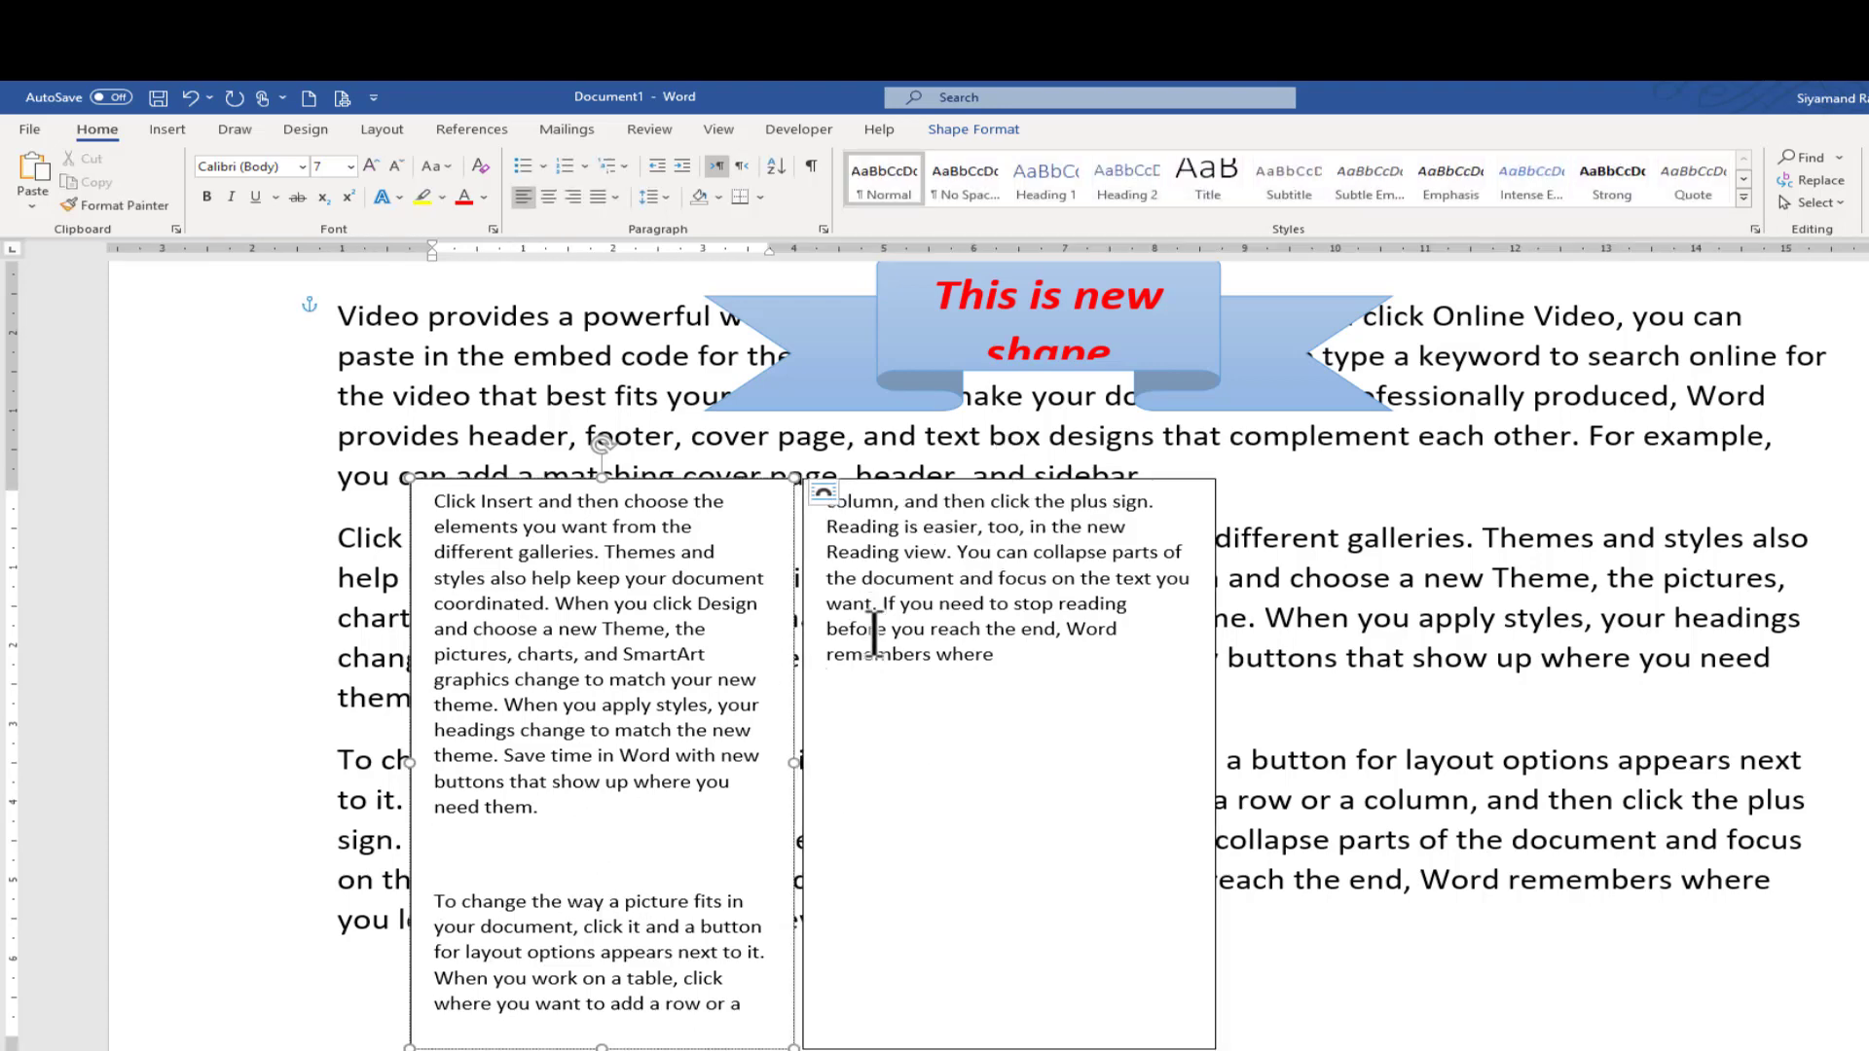
pyautogui.write('This')
pyautogui.press('Return')
pyautogui.write('fas')
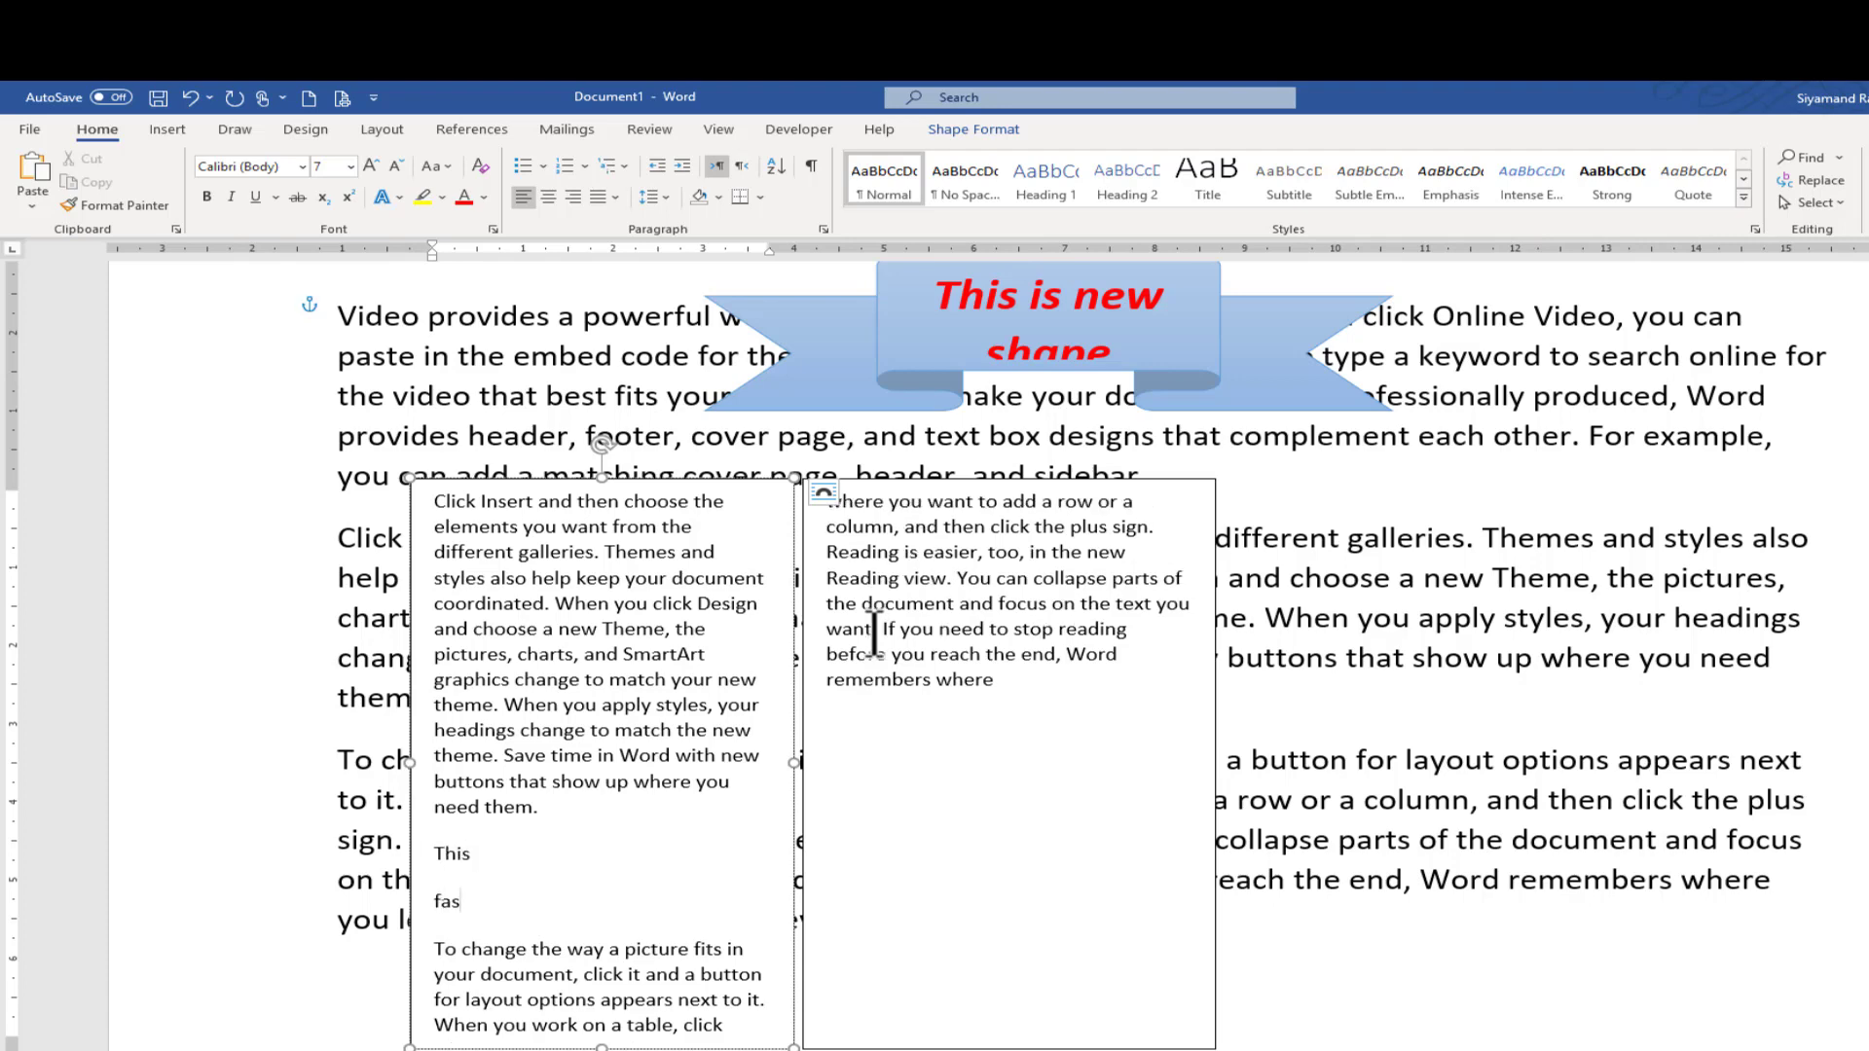
pyautogui.write('Fasfdas')
pyautogui.press('Return')
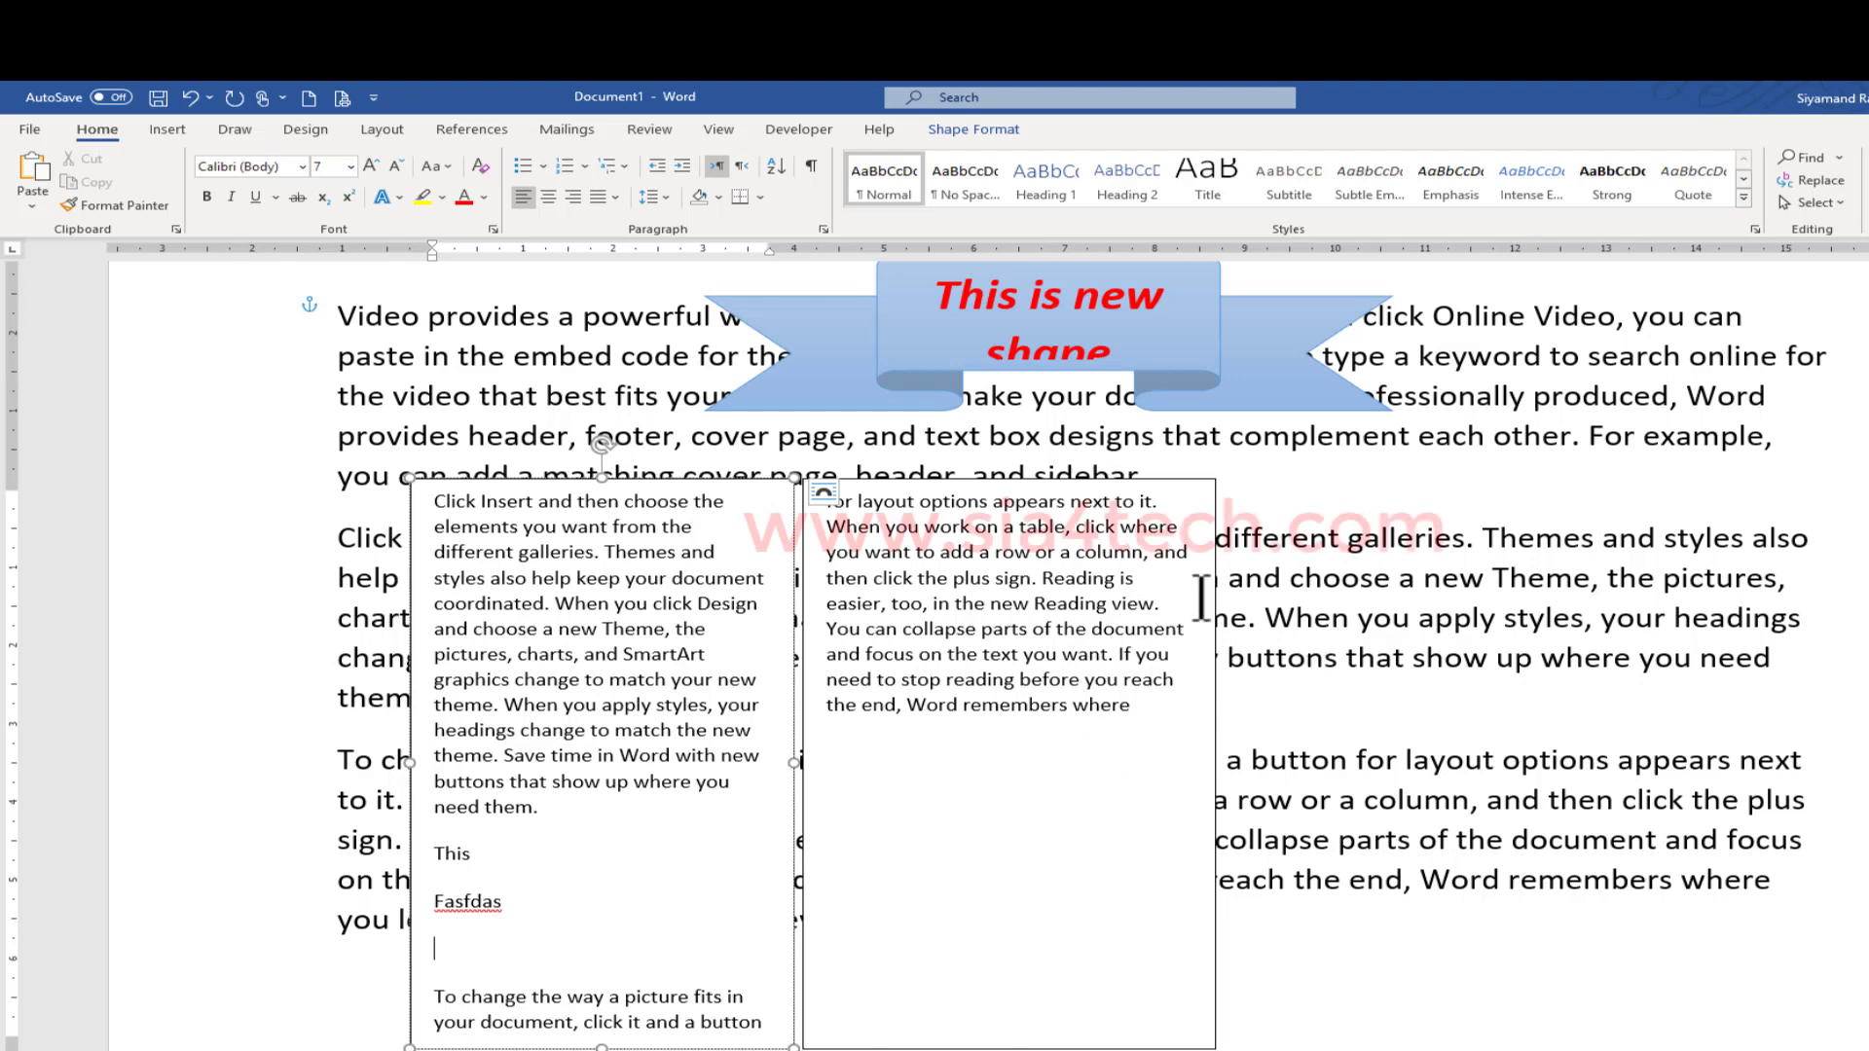
pyautogui.click(1008, 482)
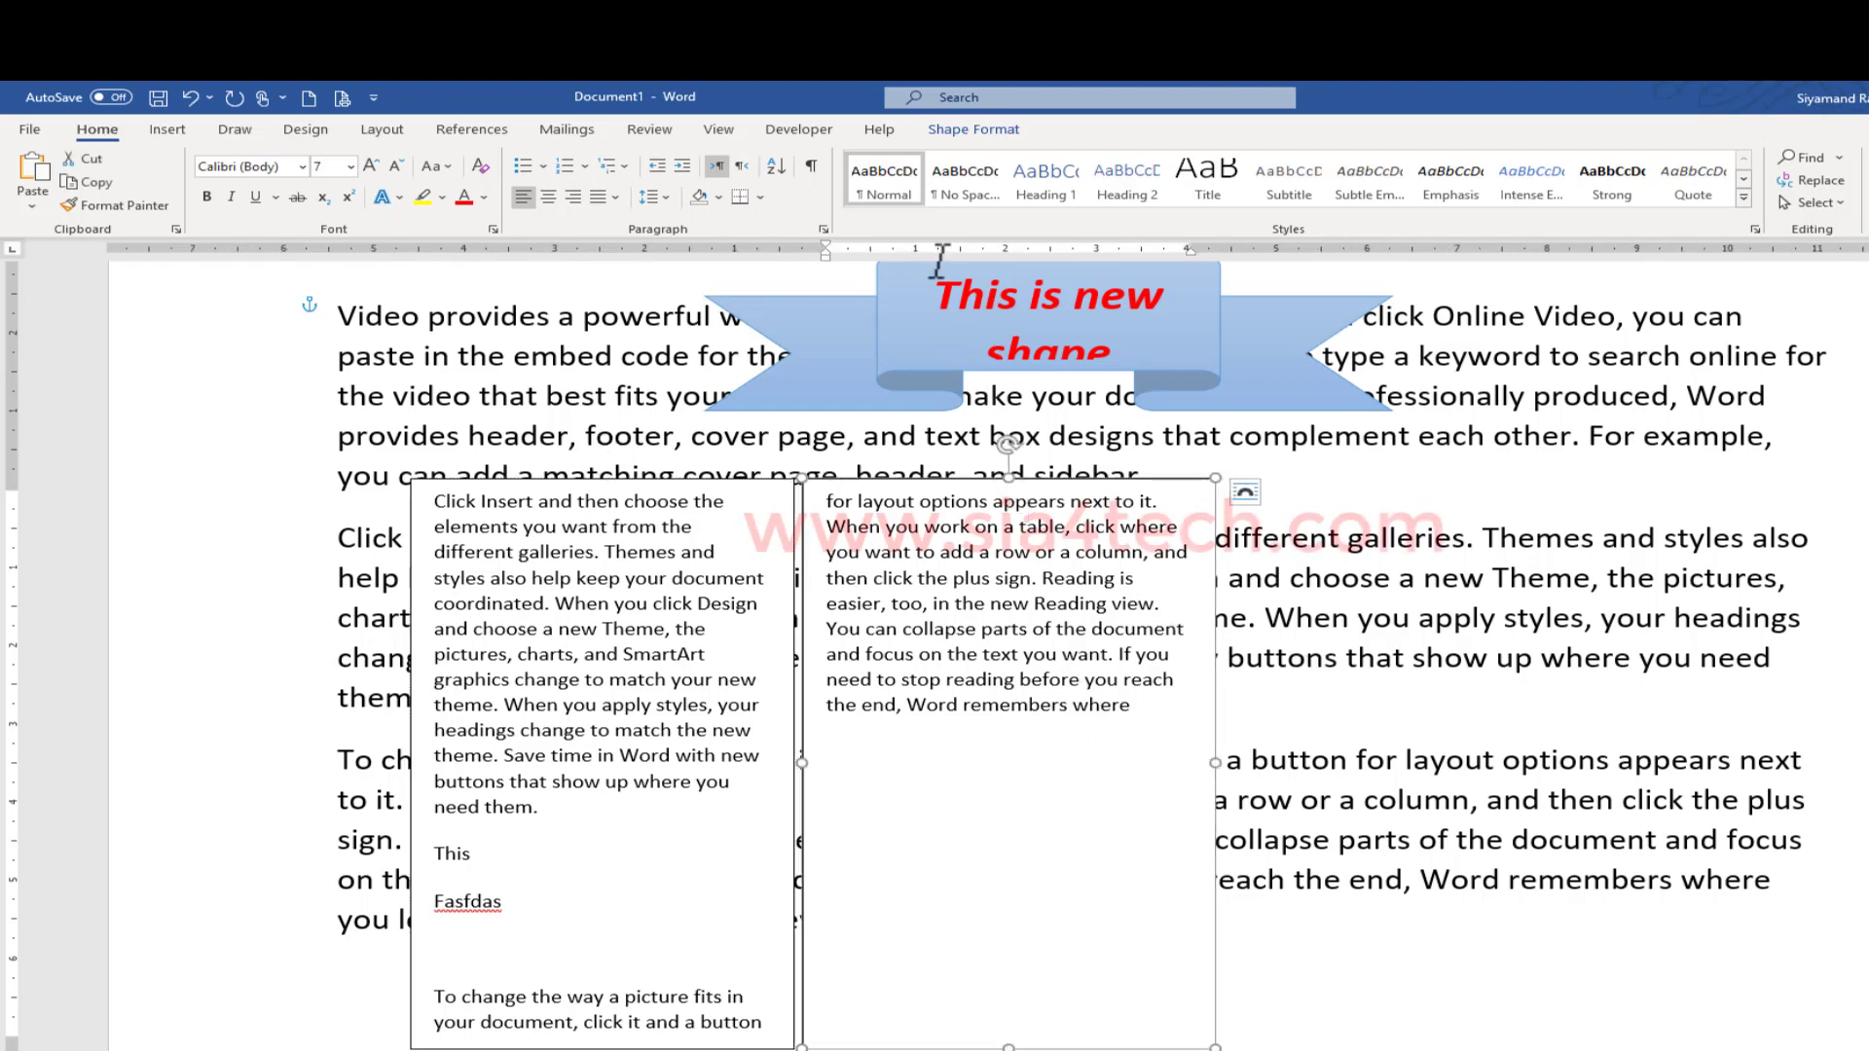
# Set the right text box's vertical text alignment to Middle, after briefly trying Bottom
pyautogui.click(967, 132)
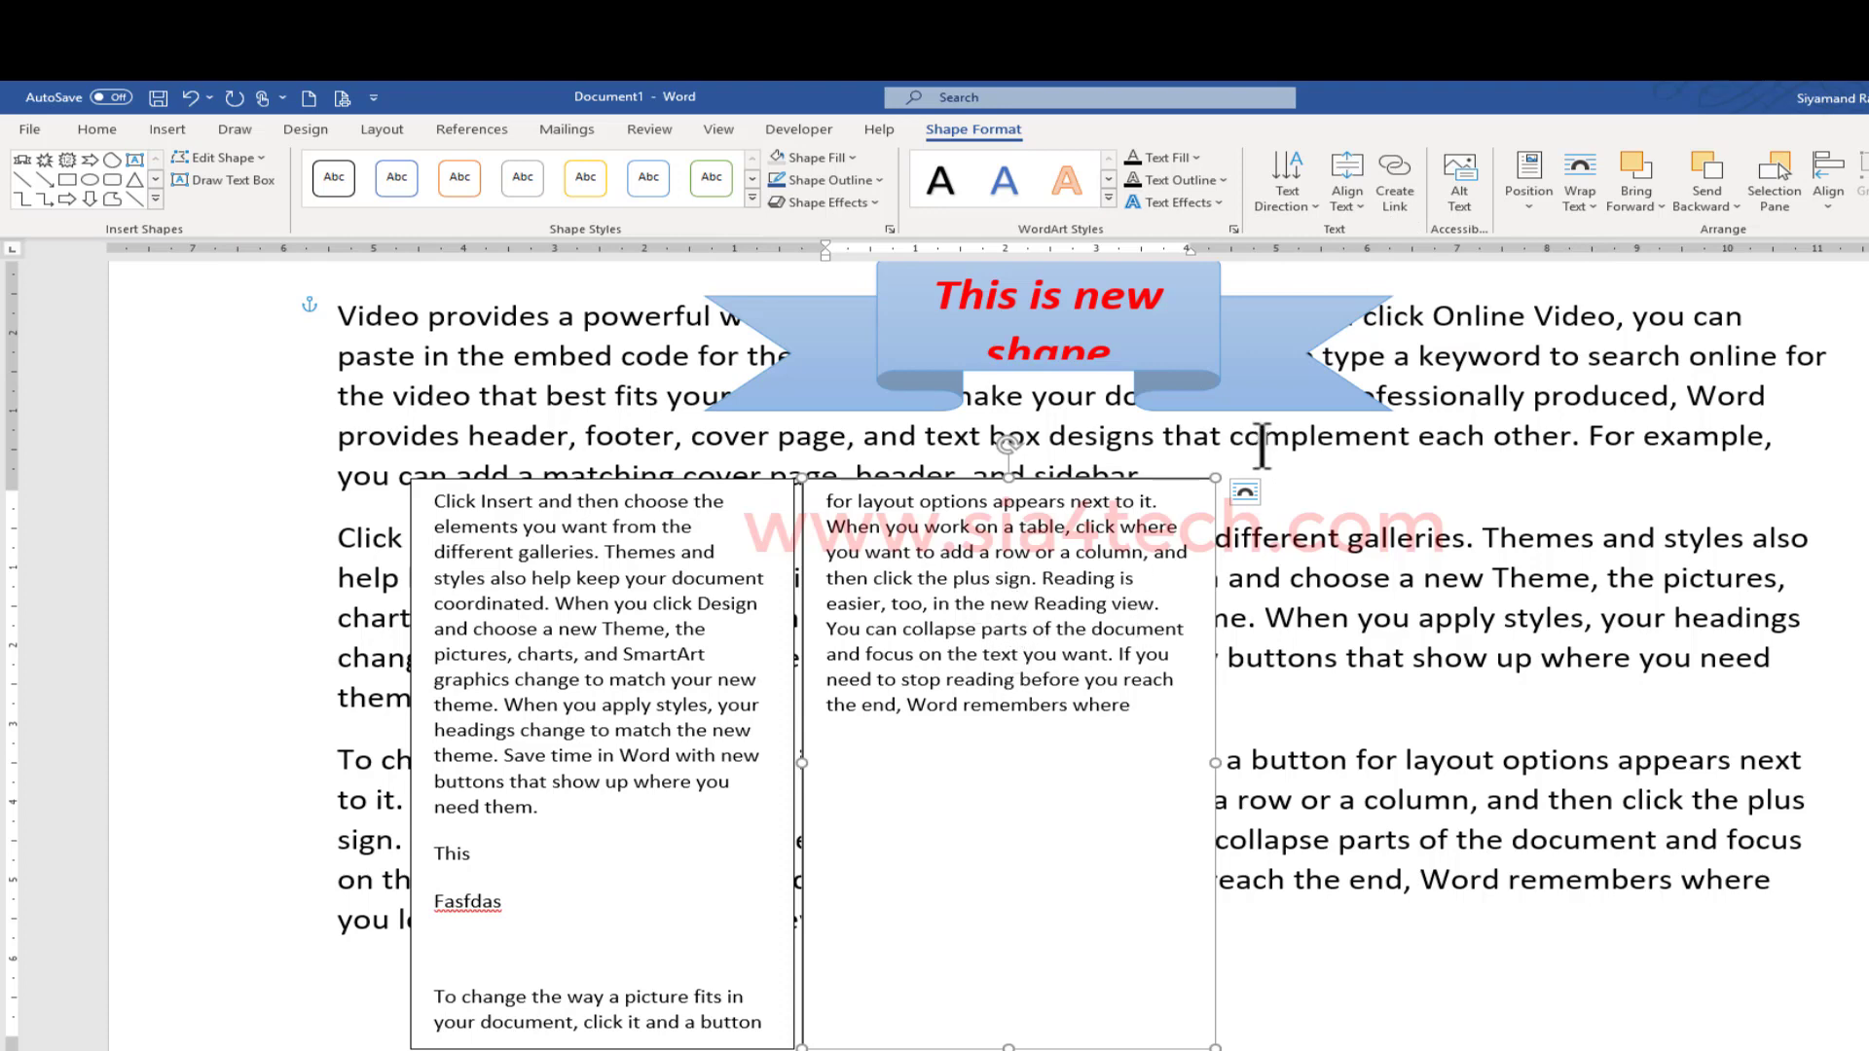
pyautogui.click(1353, 202)
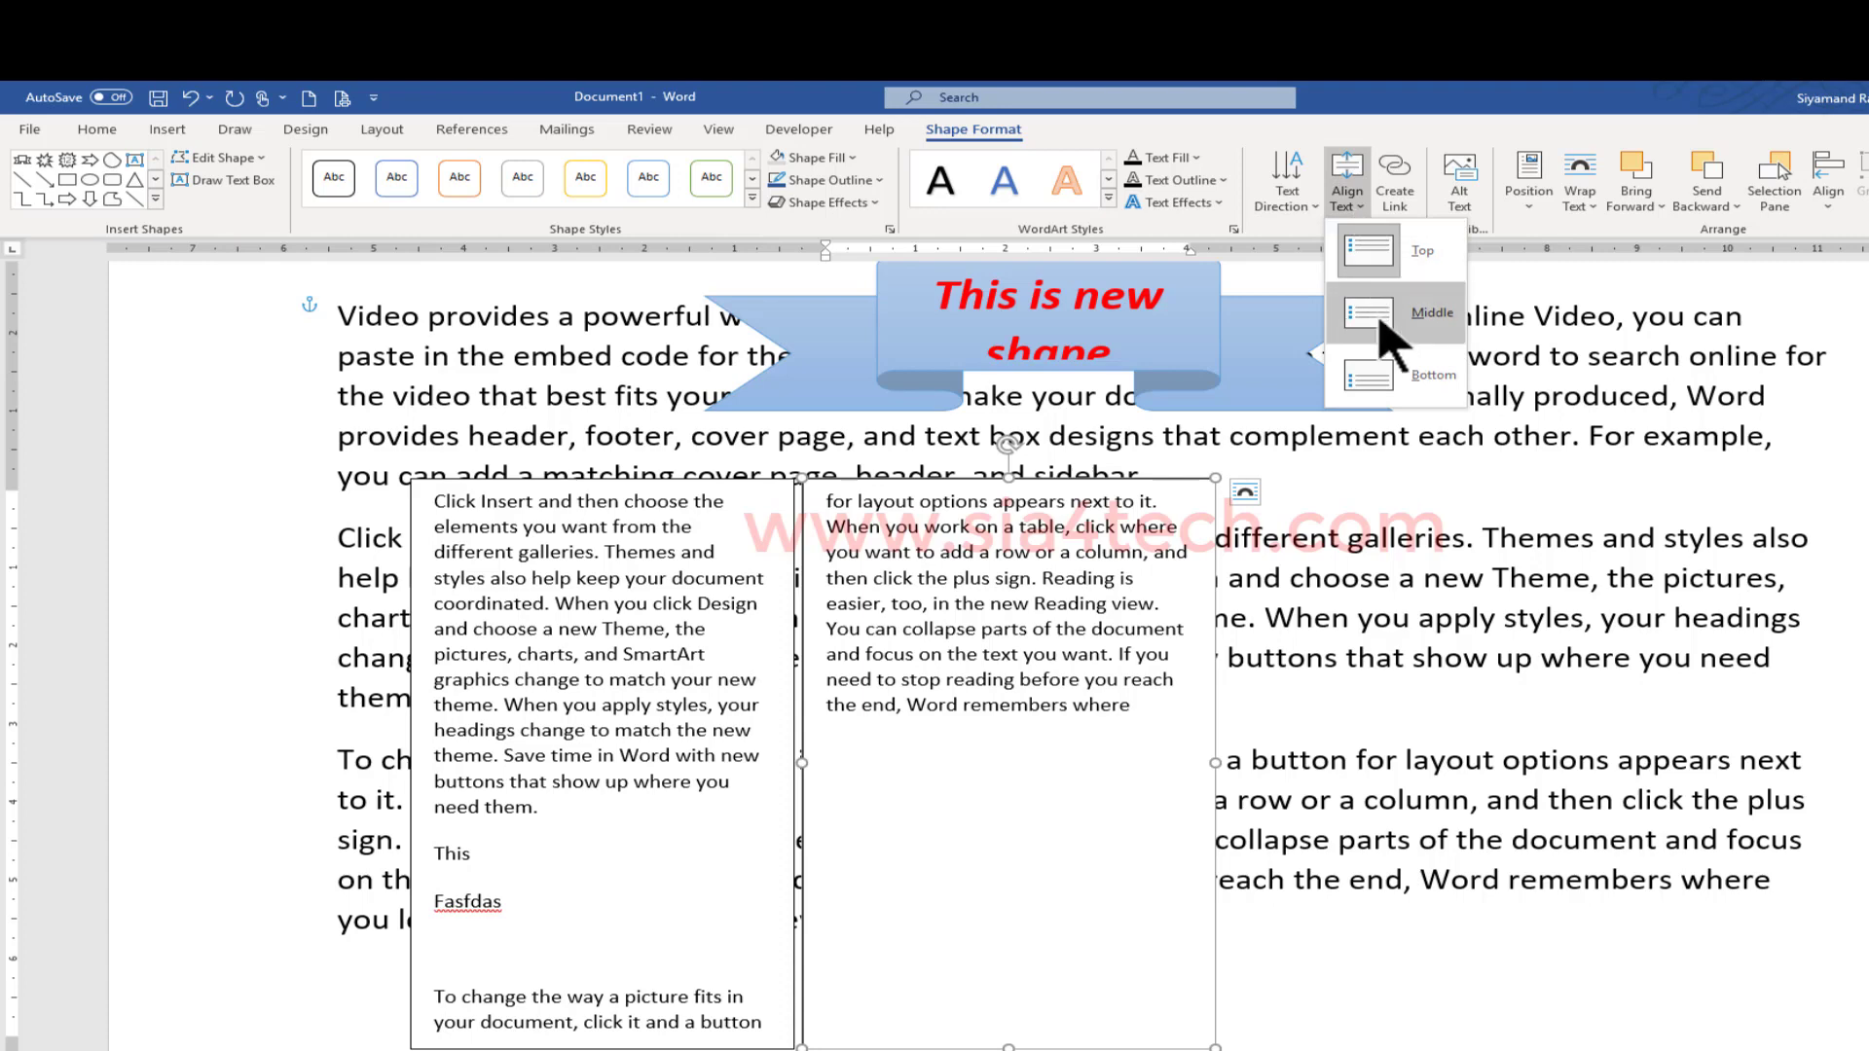
pyautogui.click(1369, 312)
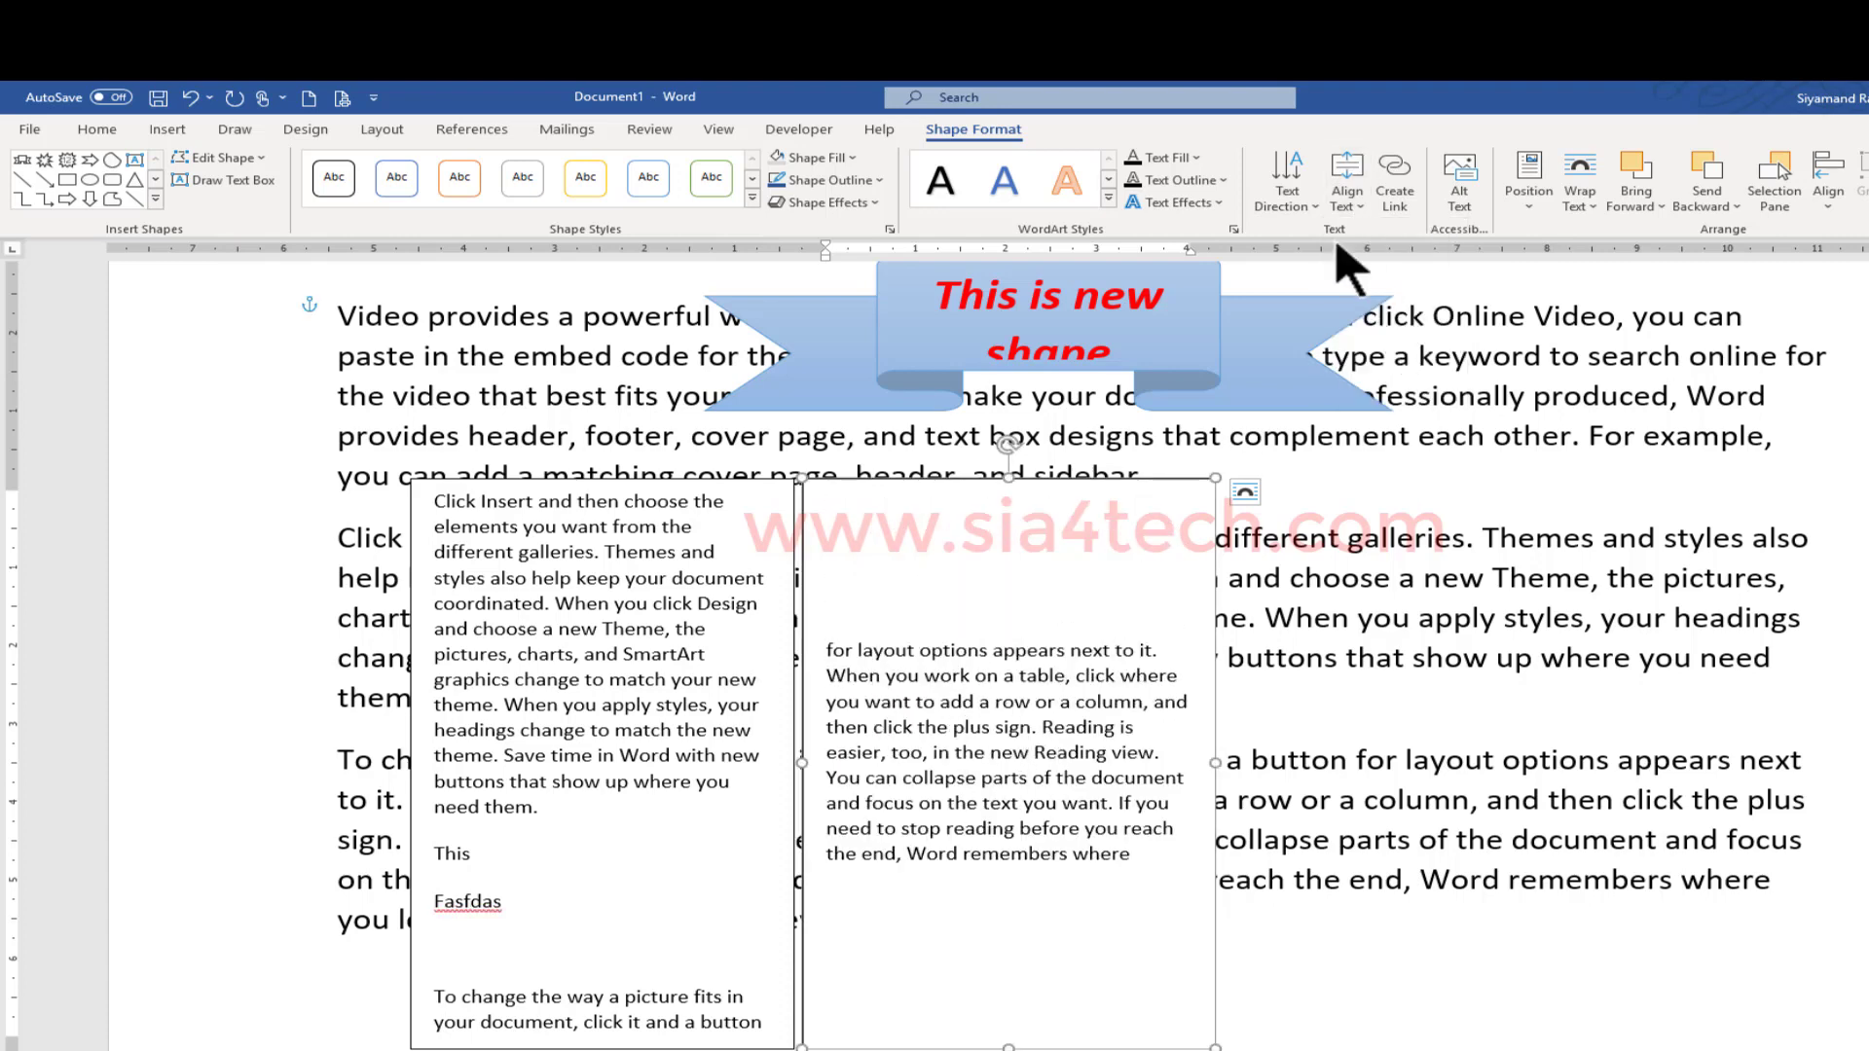
pyautogui.click(1347, 200)
pyautogui.click(1372, 365)
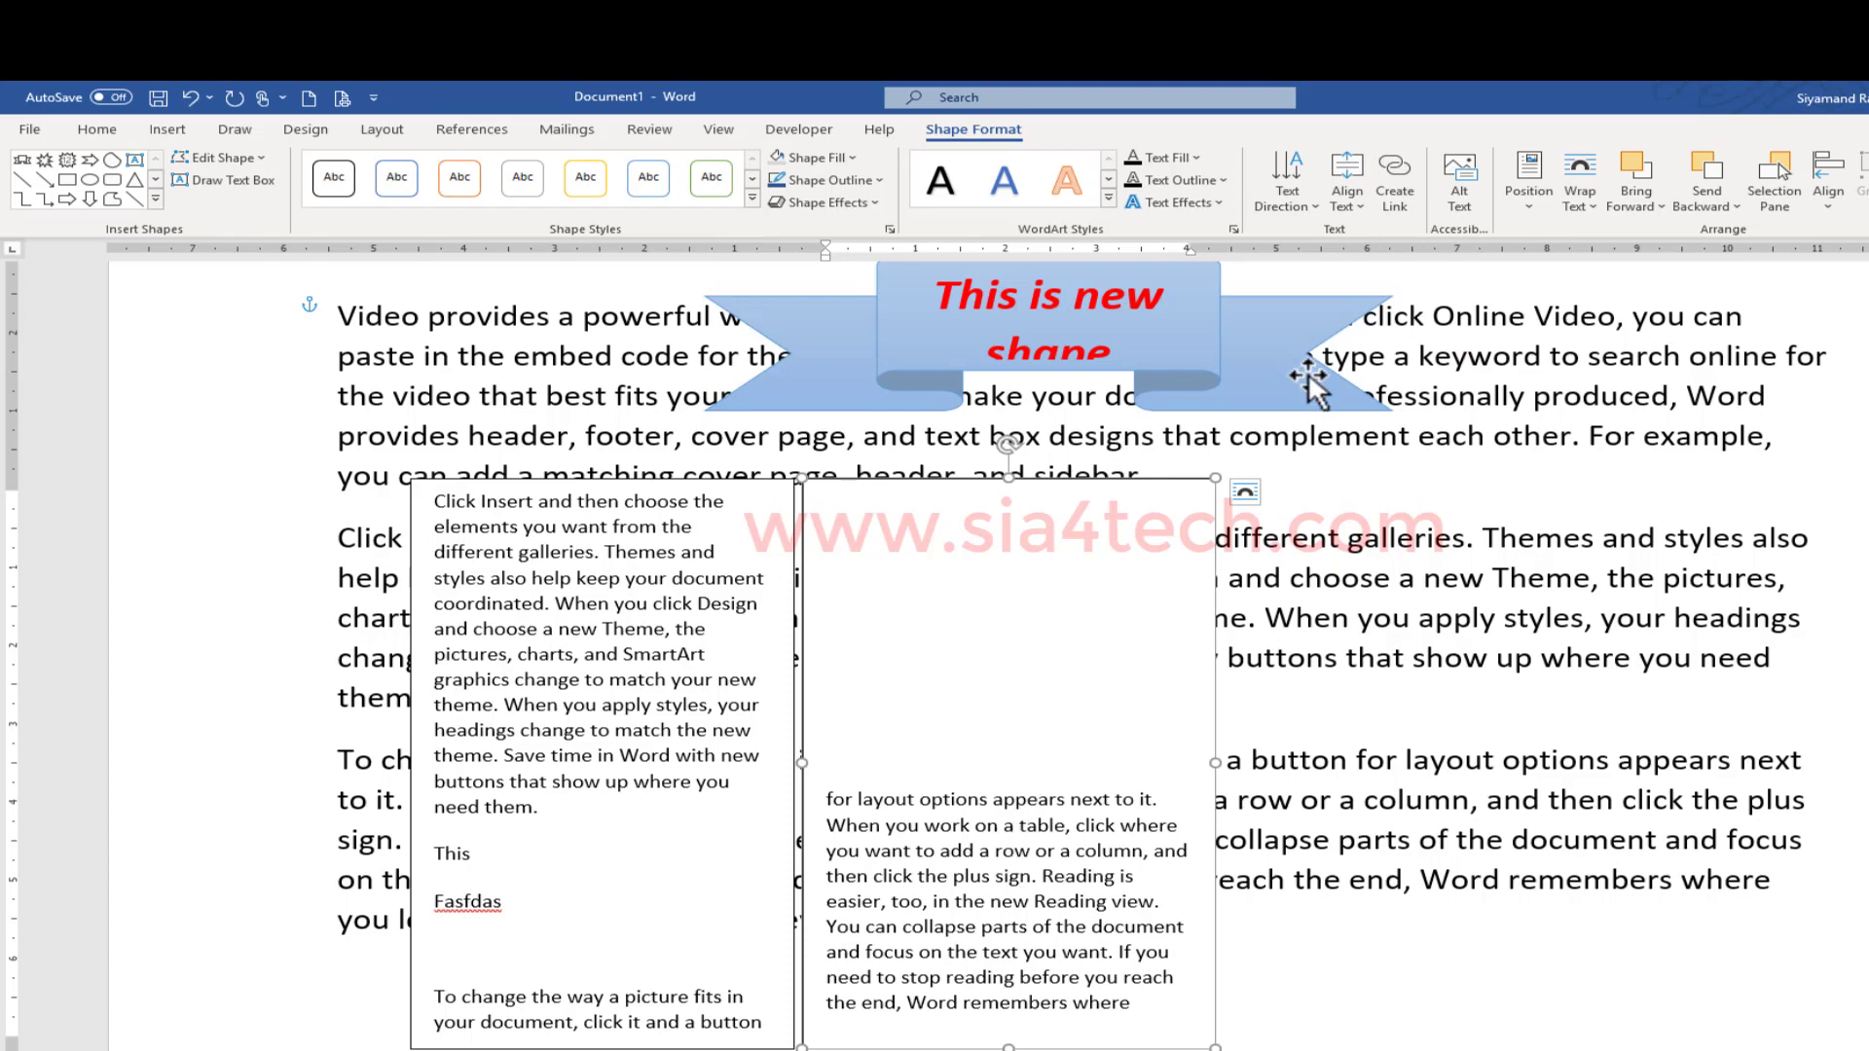
pyautogui.click(1347, 199)
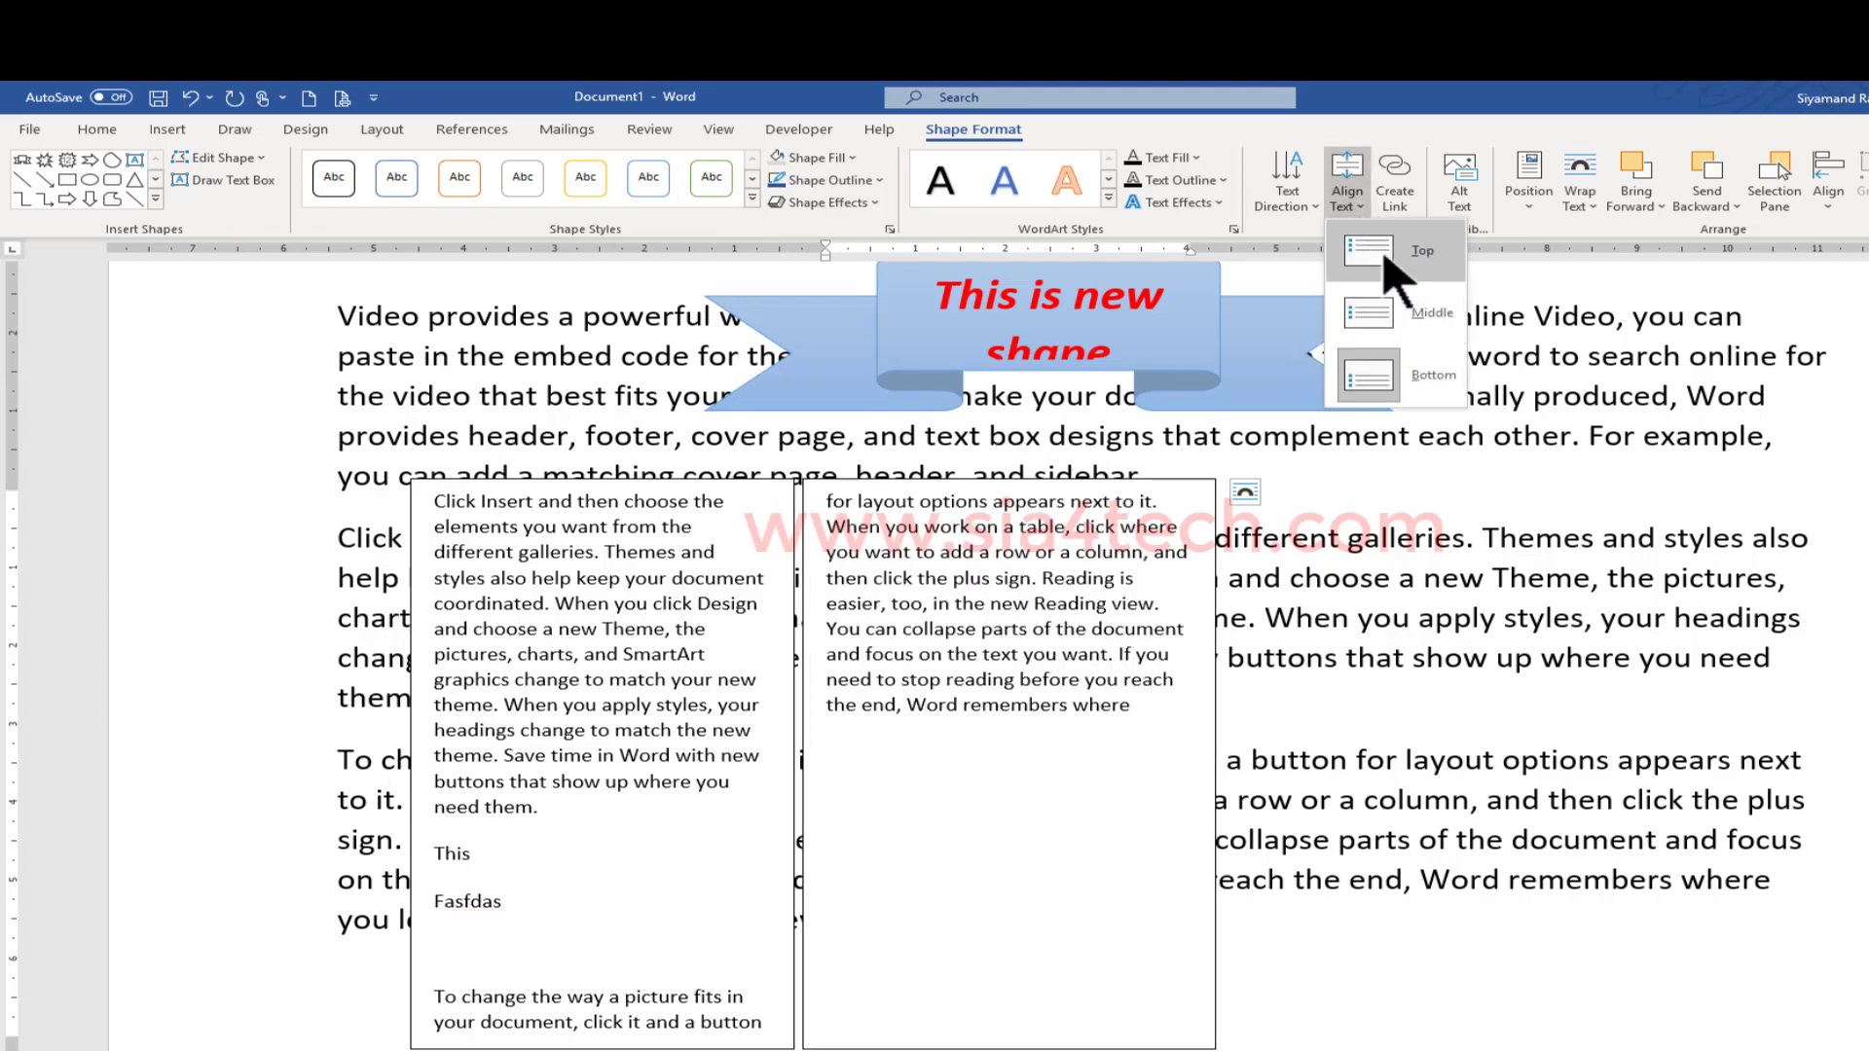
pyautogui.click(1398, 313)
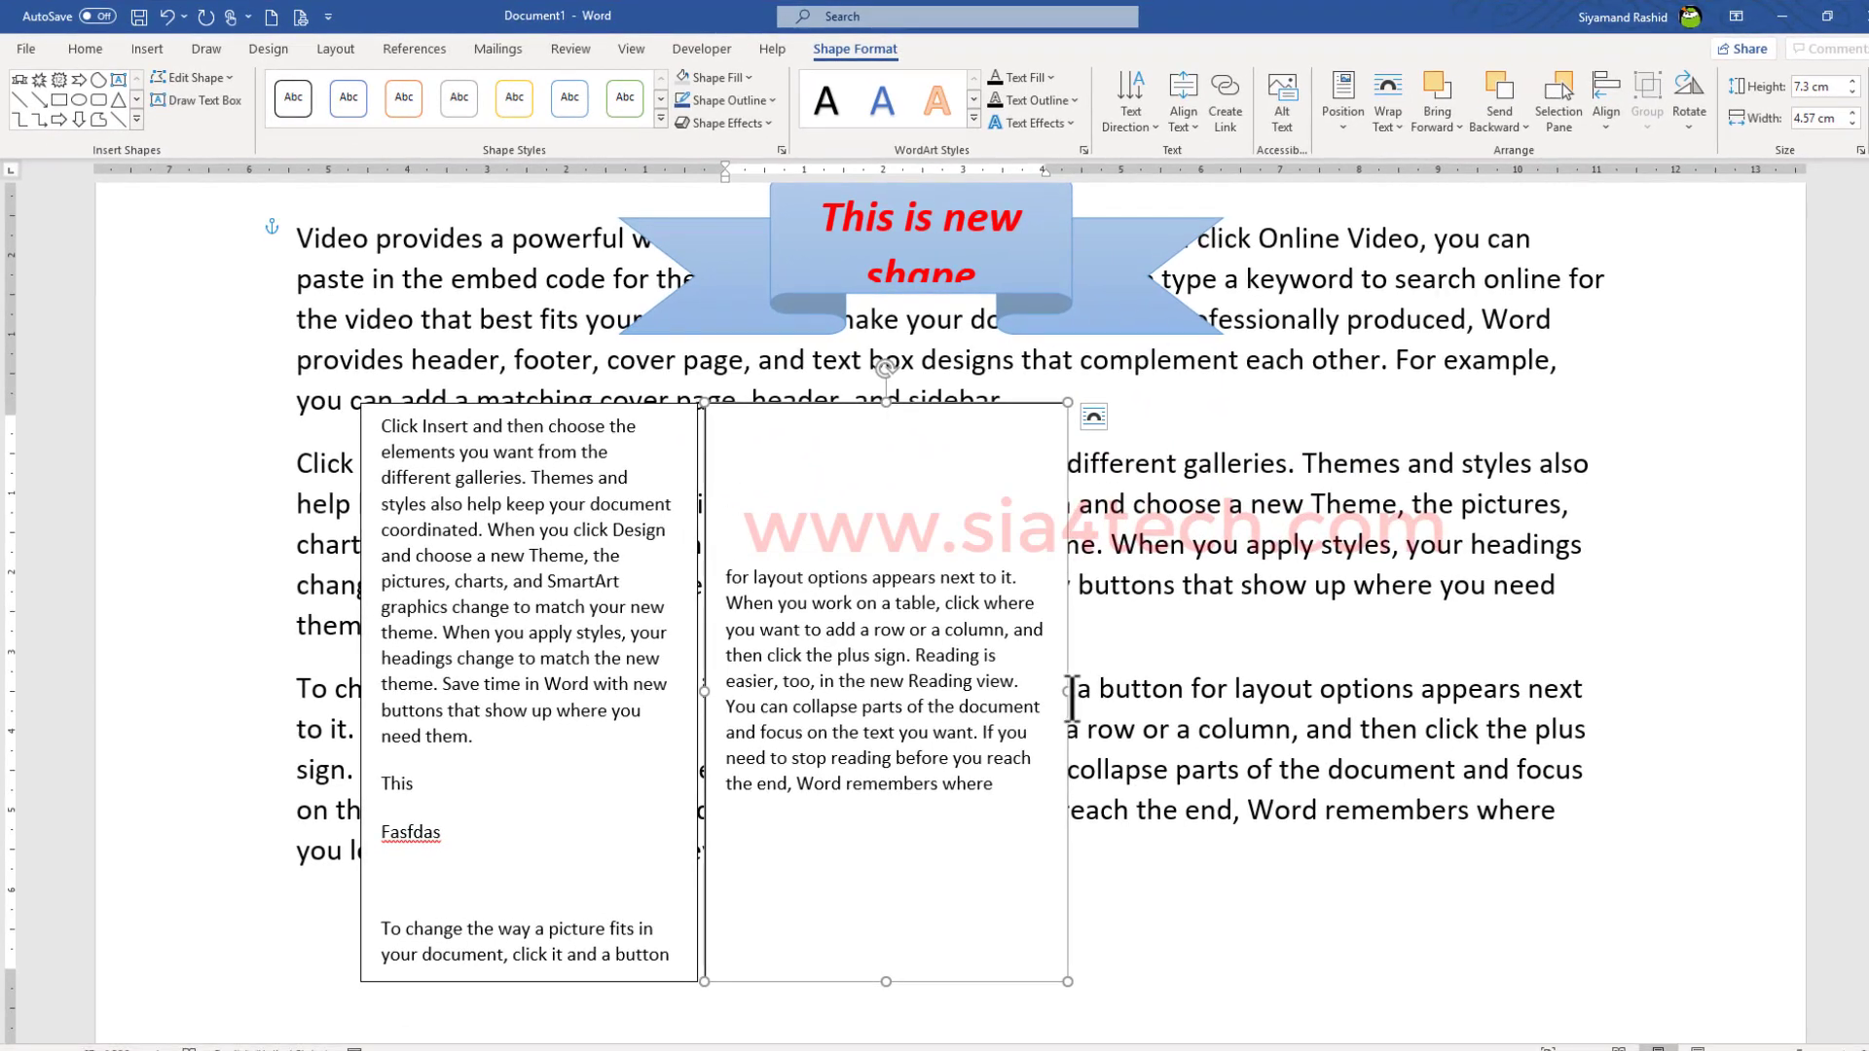
# Widen the right text box outward and select the passage inside it
pyautogui.moveTo(1068, 691); pyautogui.dragTo(1656, 693)
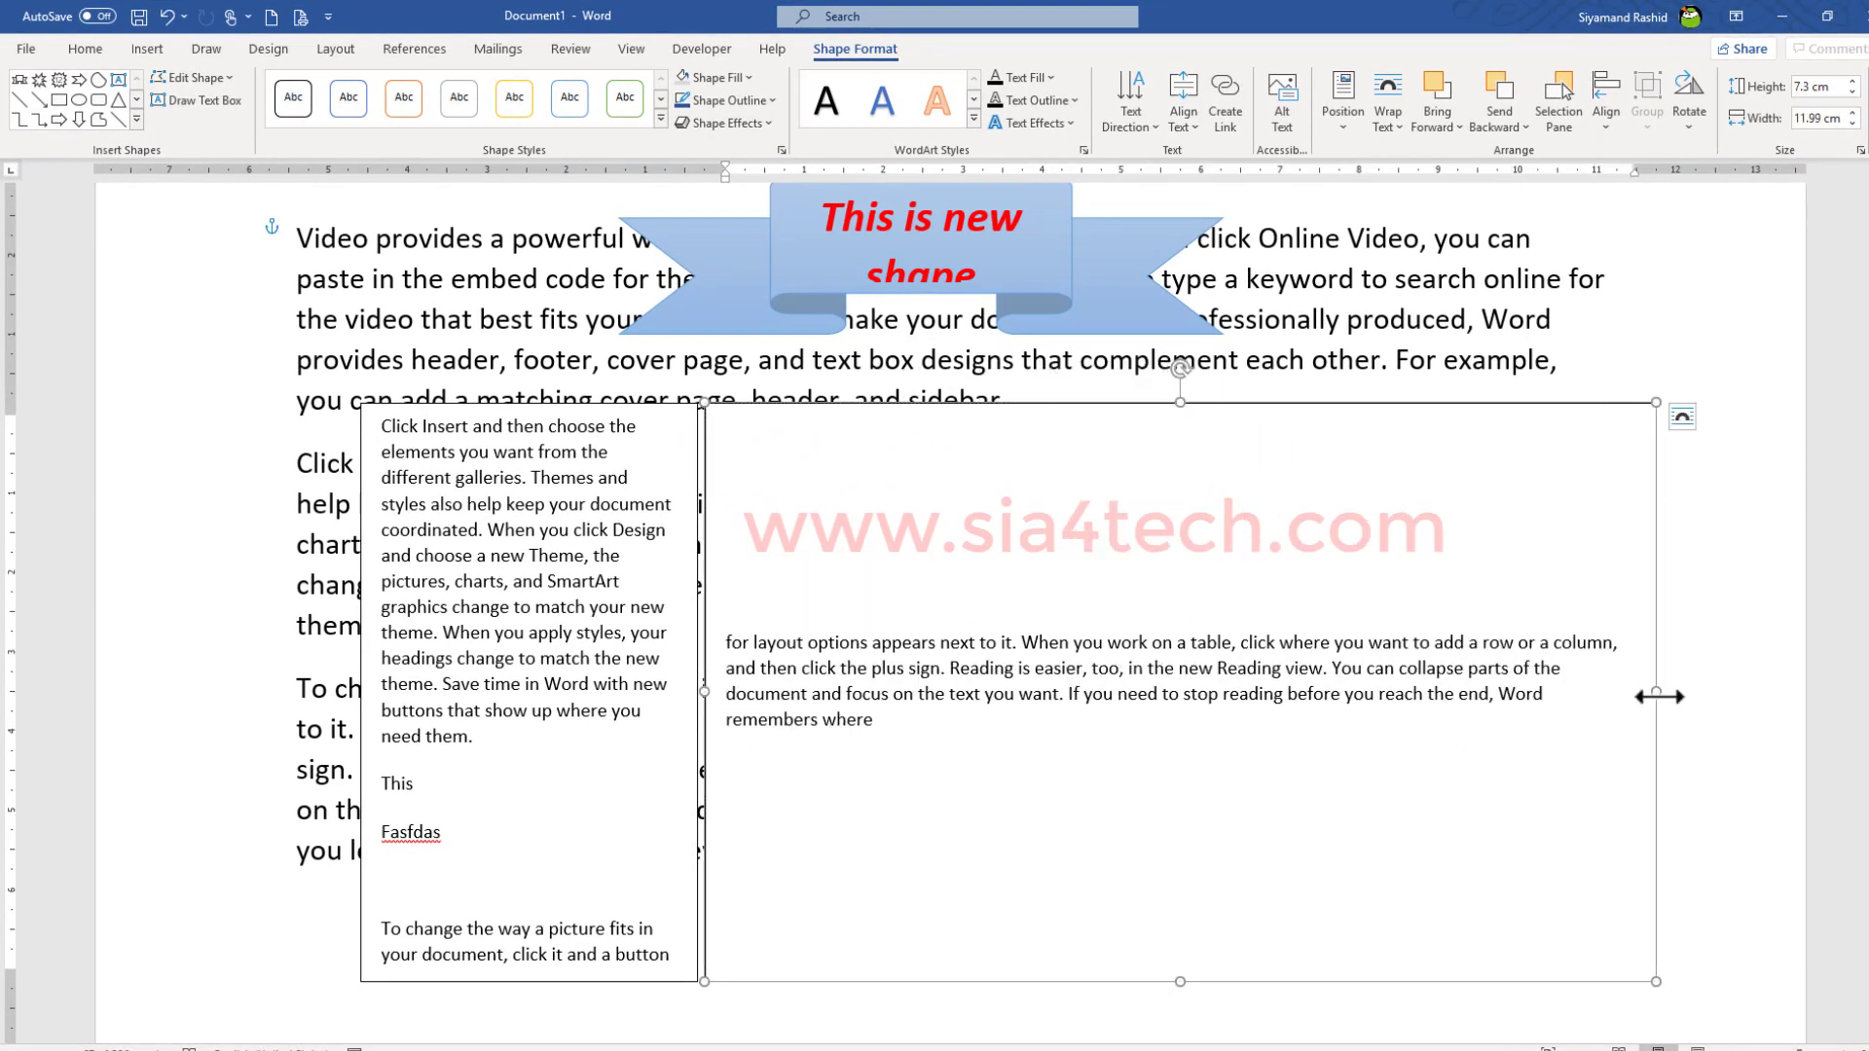
pyautogui.moveTo(1044, 669); pyautogui.dragTo(726, 642)
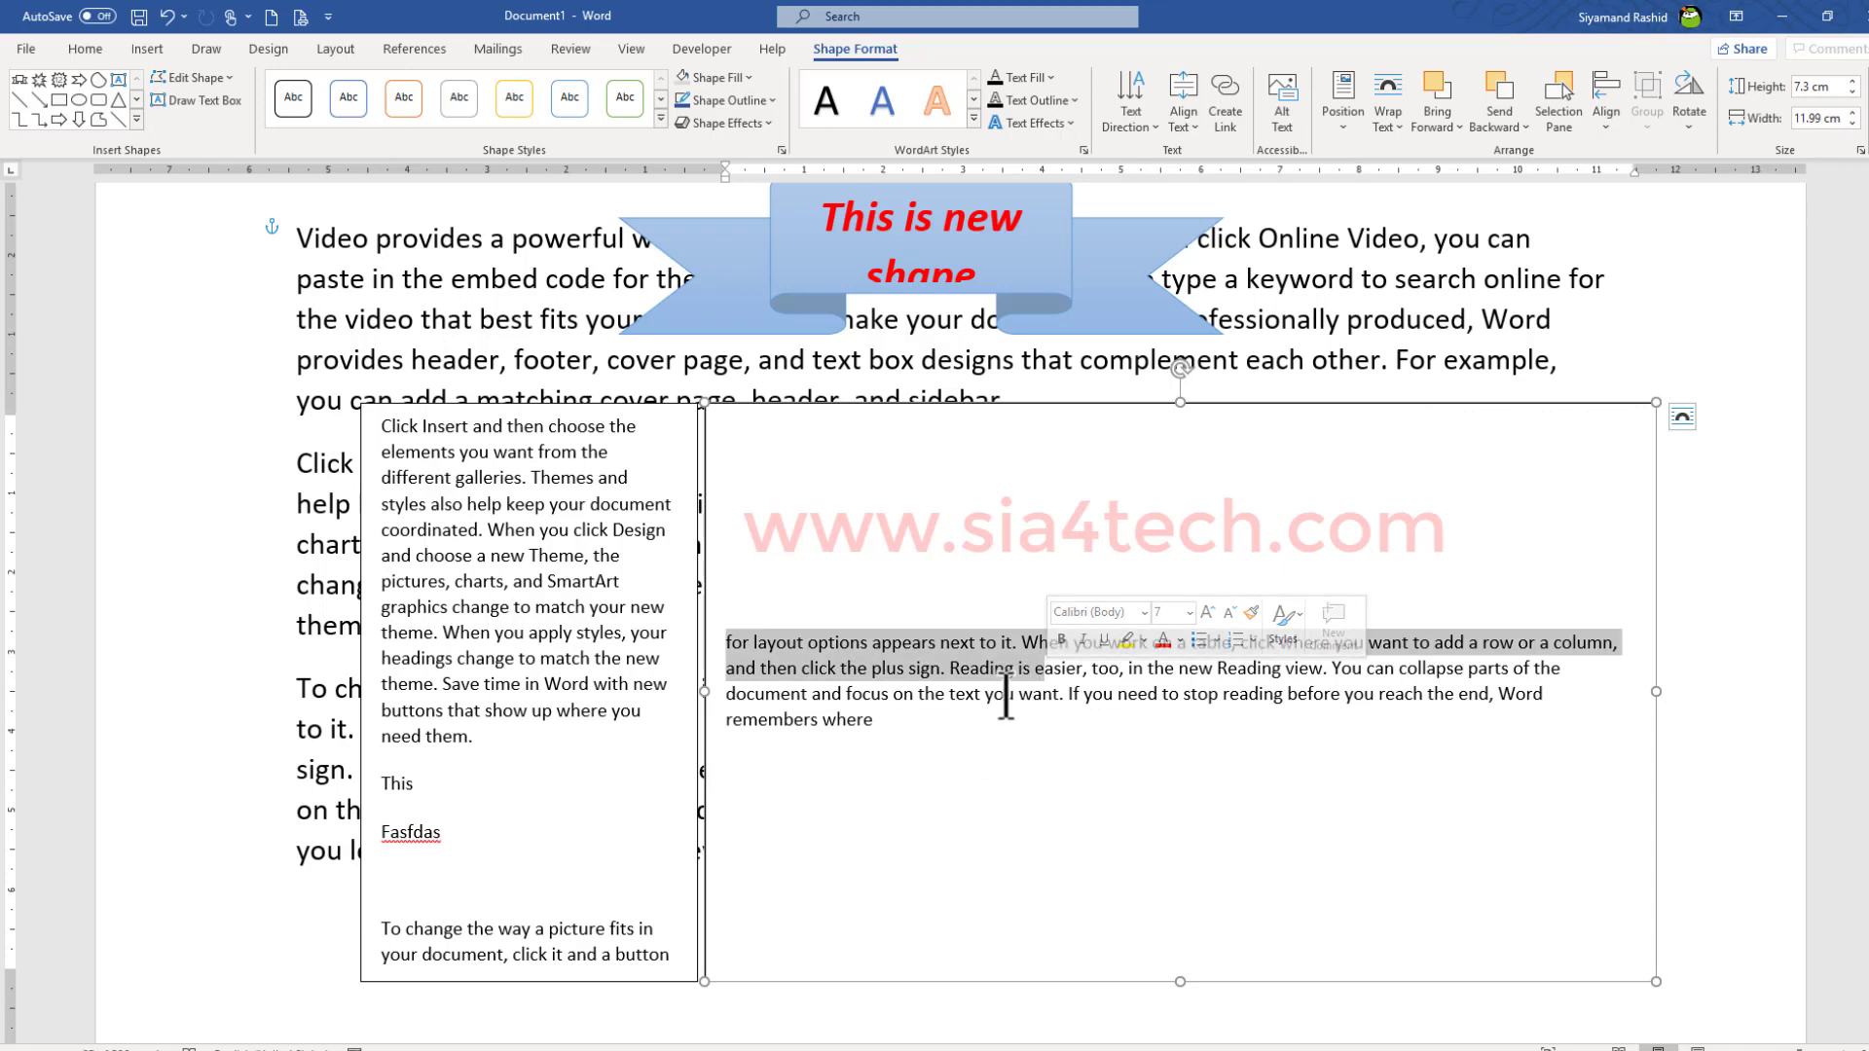
pyautogui.click(84, 46)
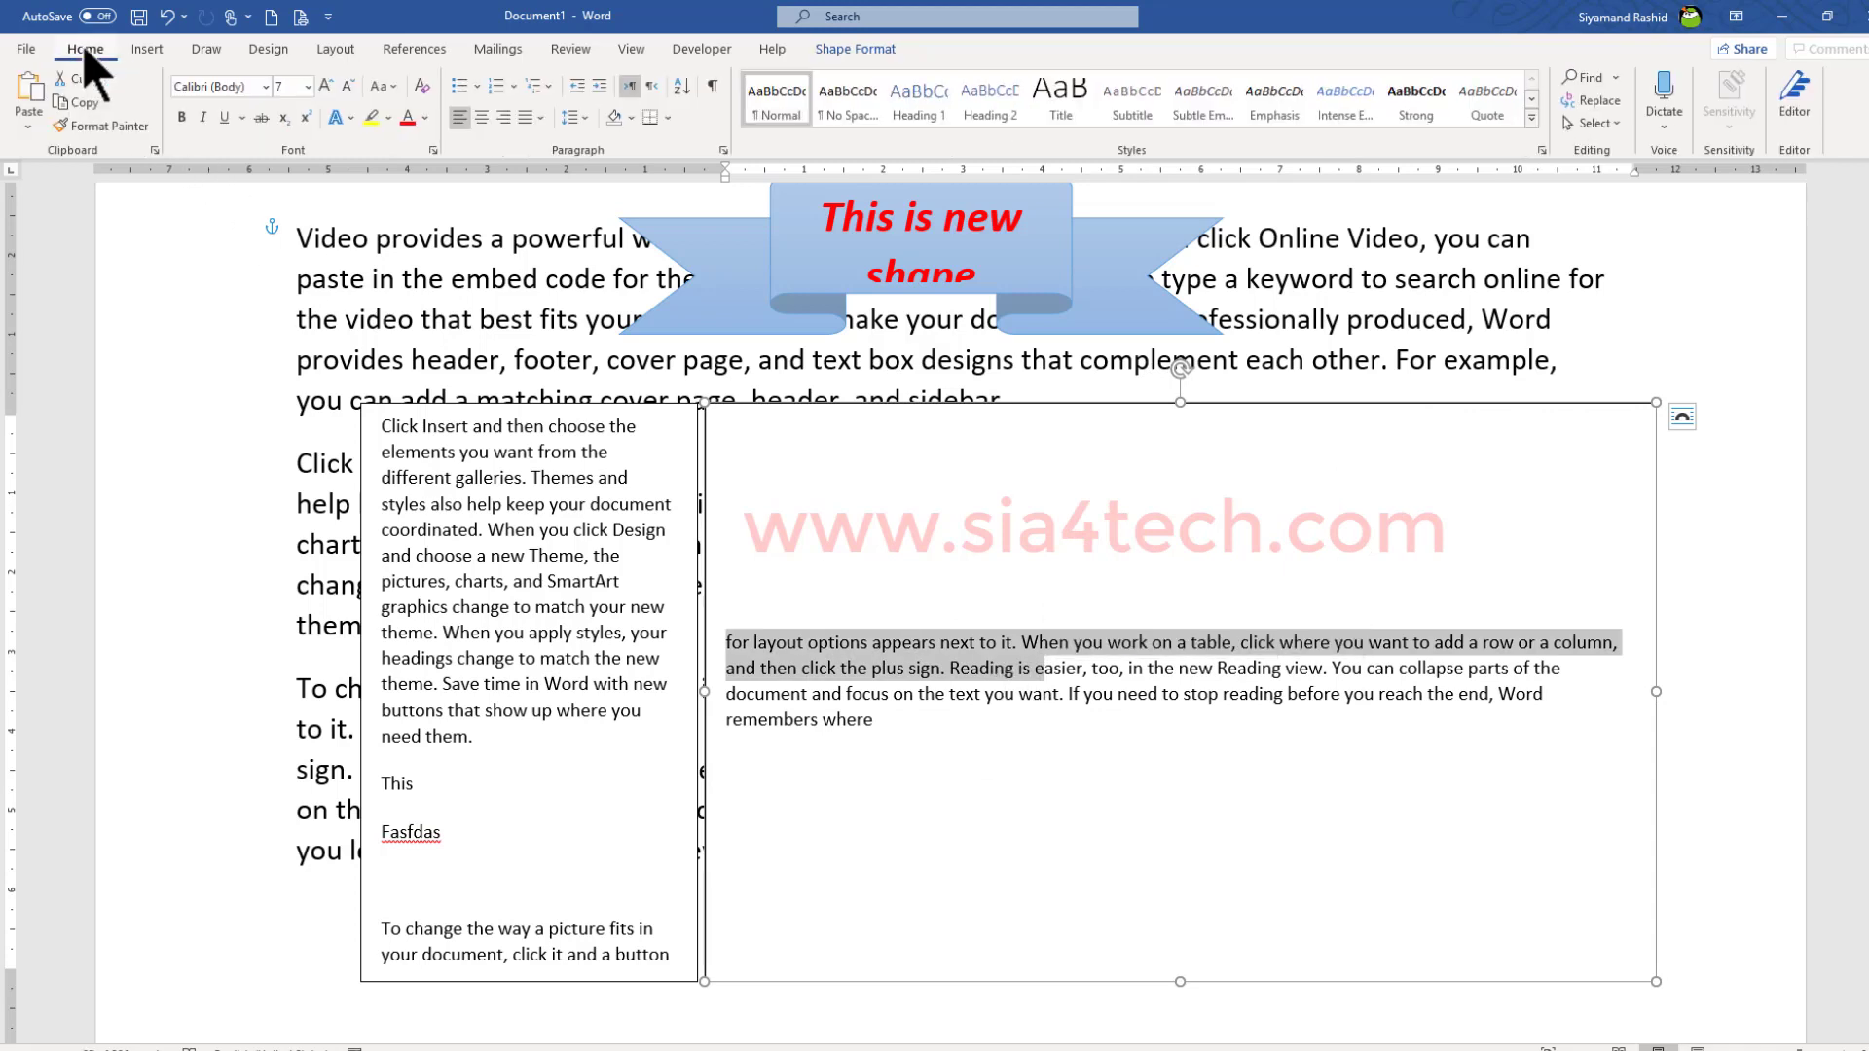
# Right-align the box's passage after trying Center and Align Left, then reselect the box
pyautogui.click(481, 118)
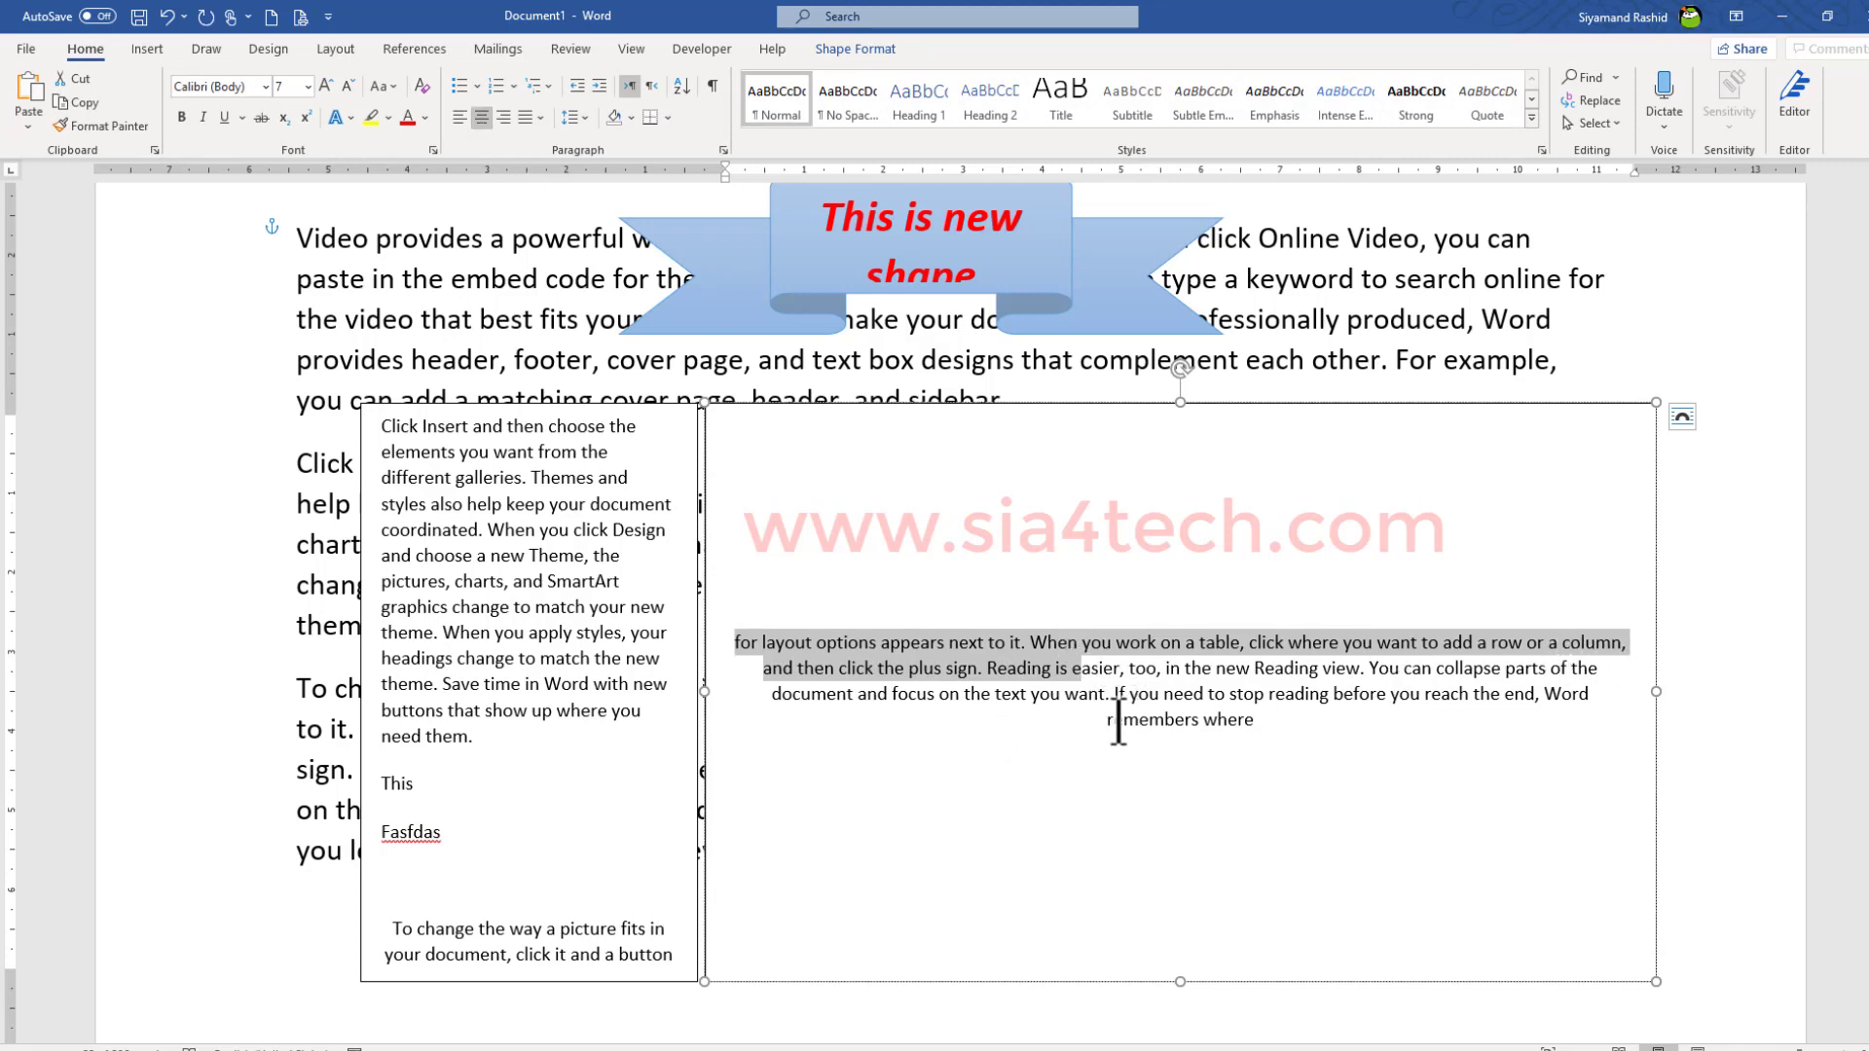
pyautogui.click(457, 120)
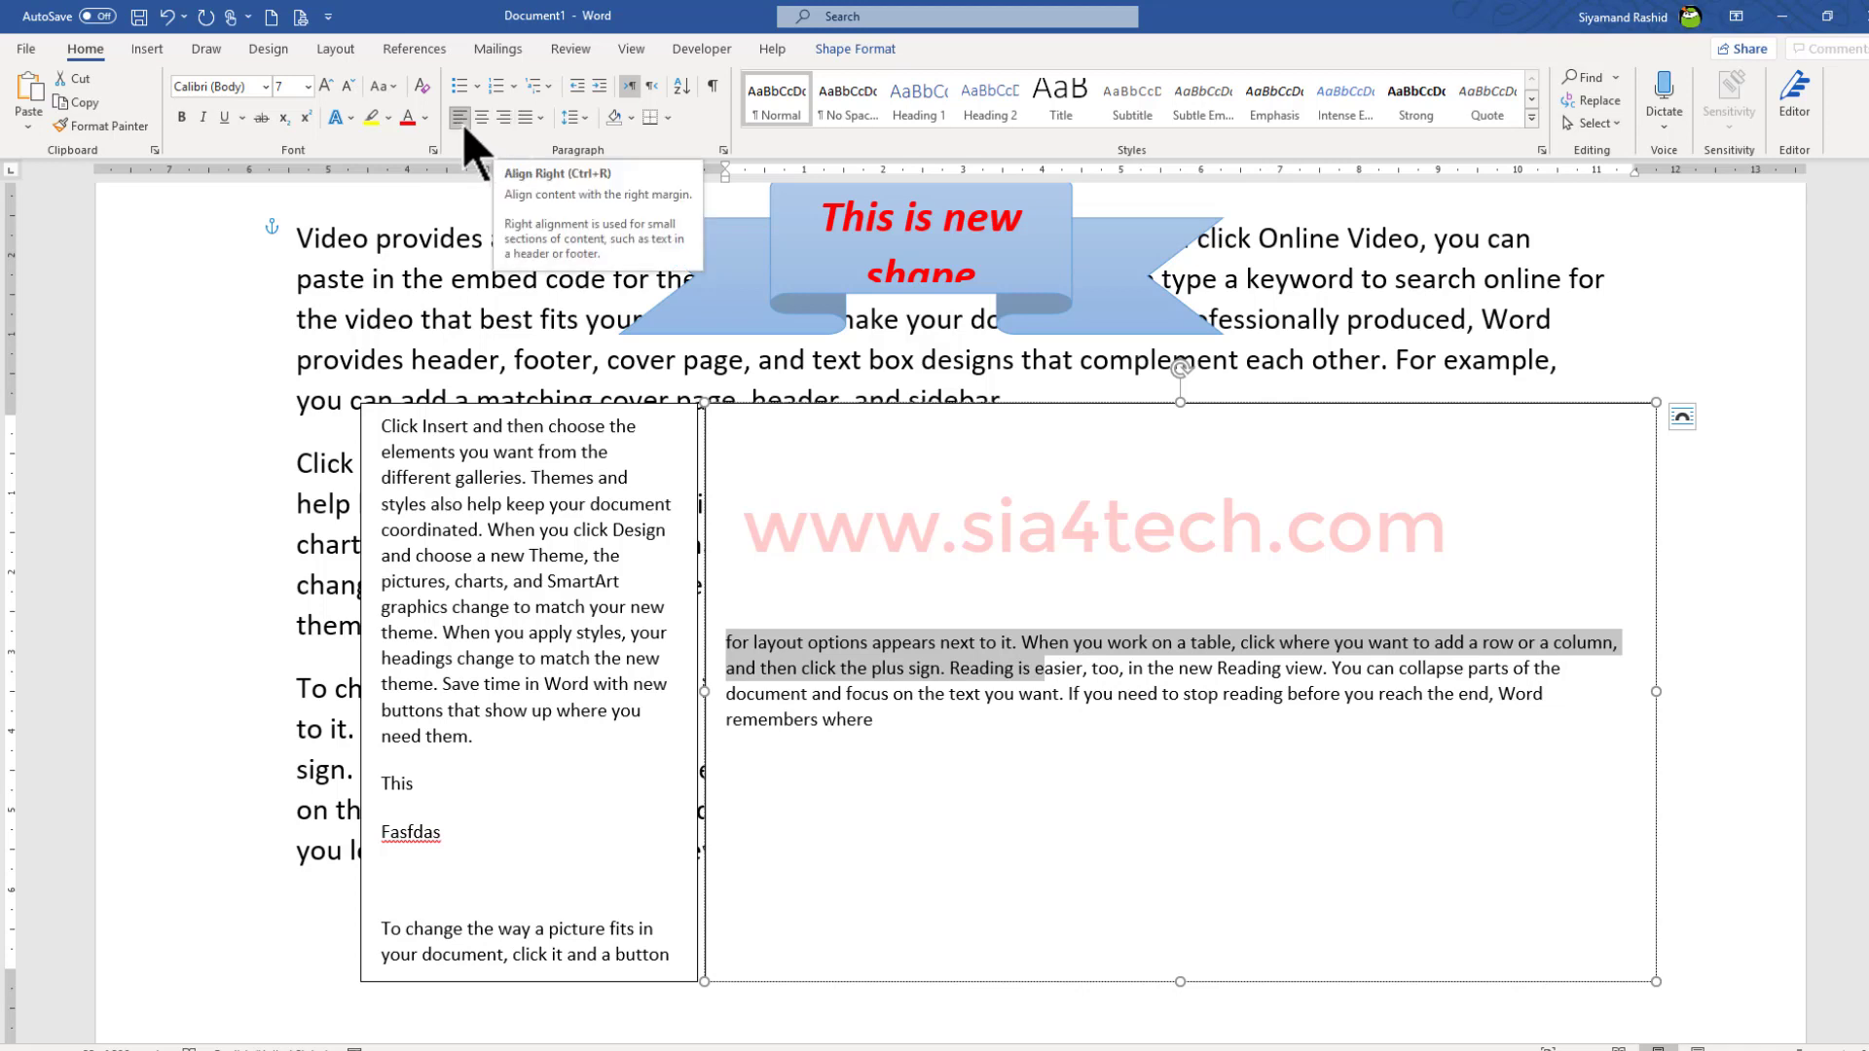
pyautogui.click(504, 119)
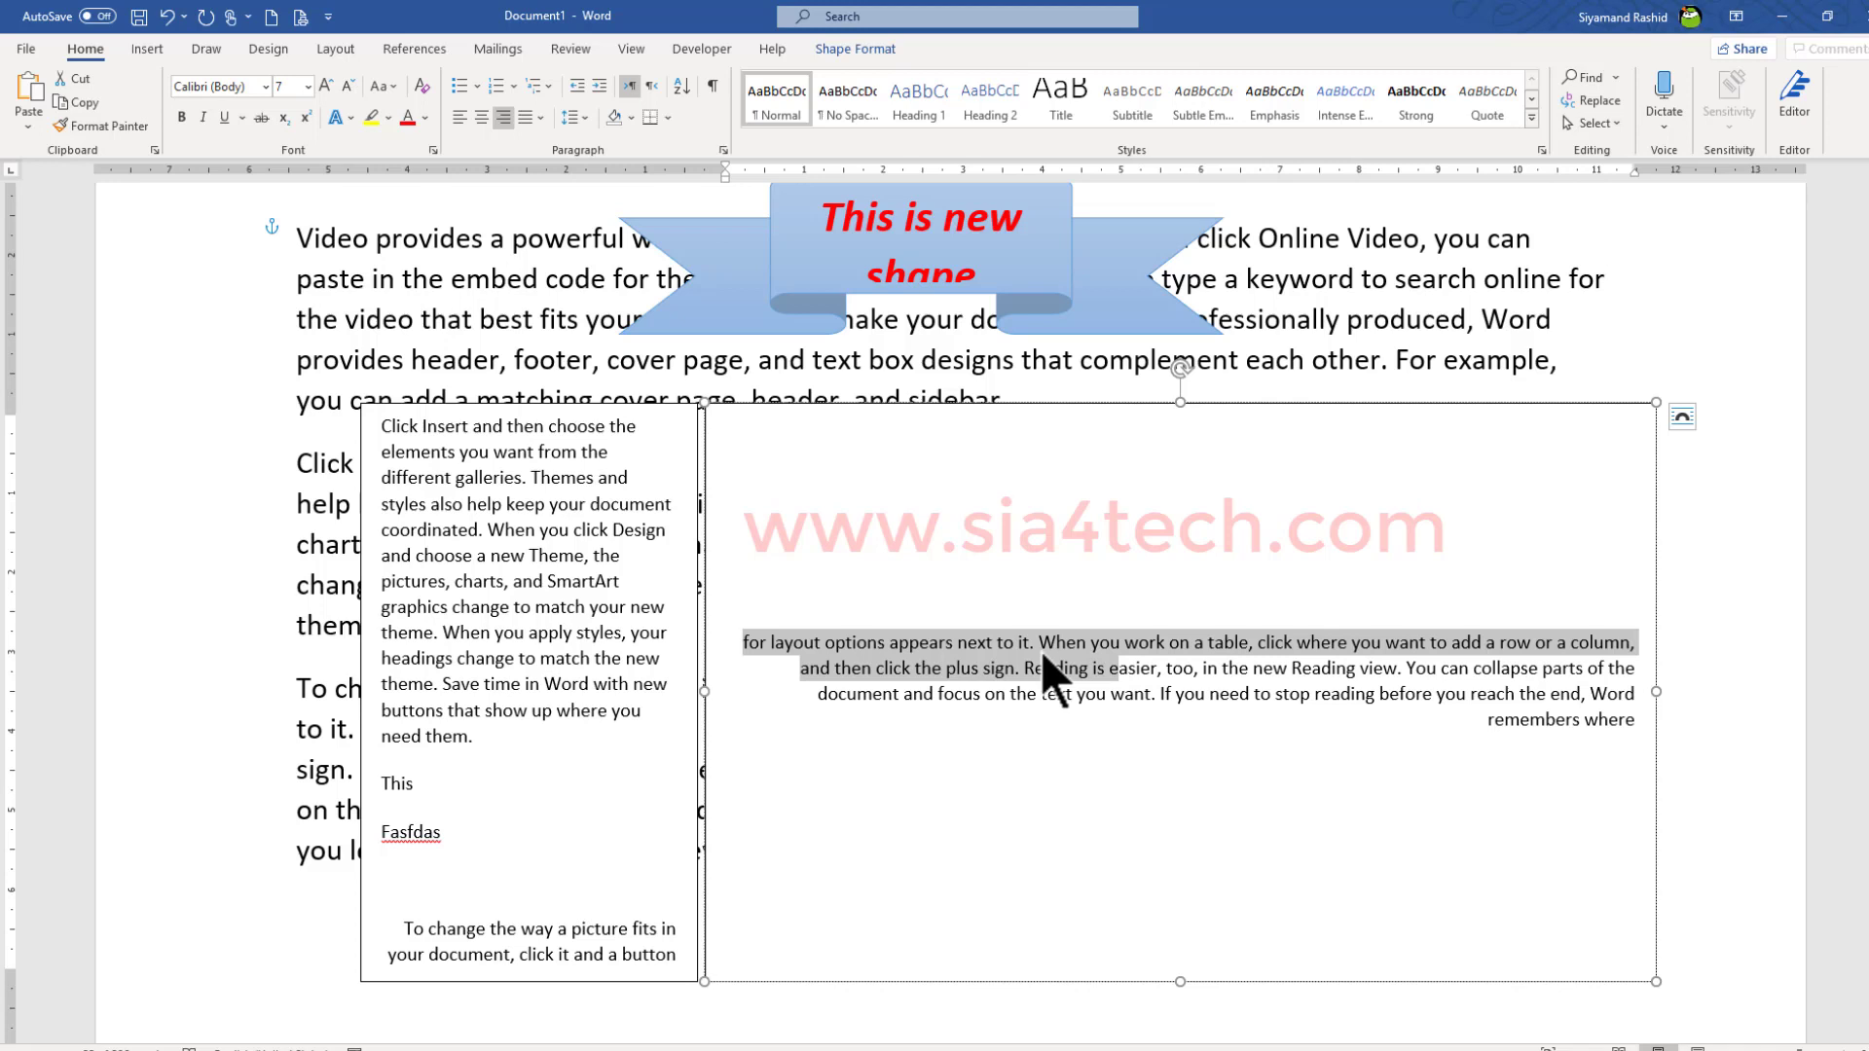
pyautogui.click(1147, 413)
pyautogui.click(853, 49)
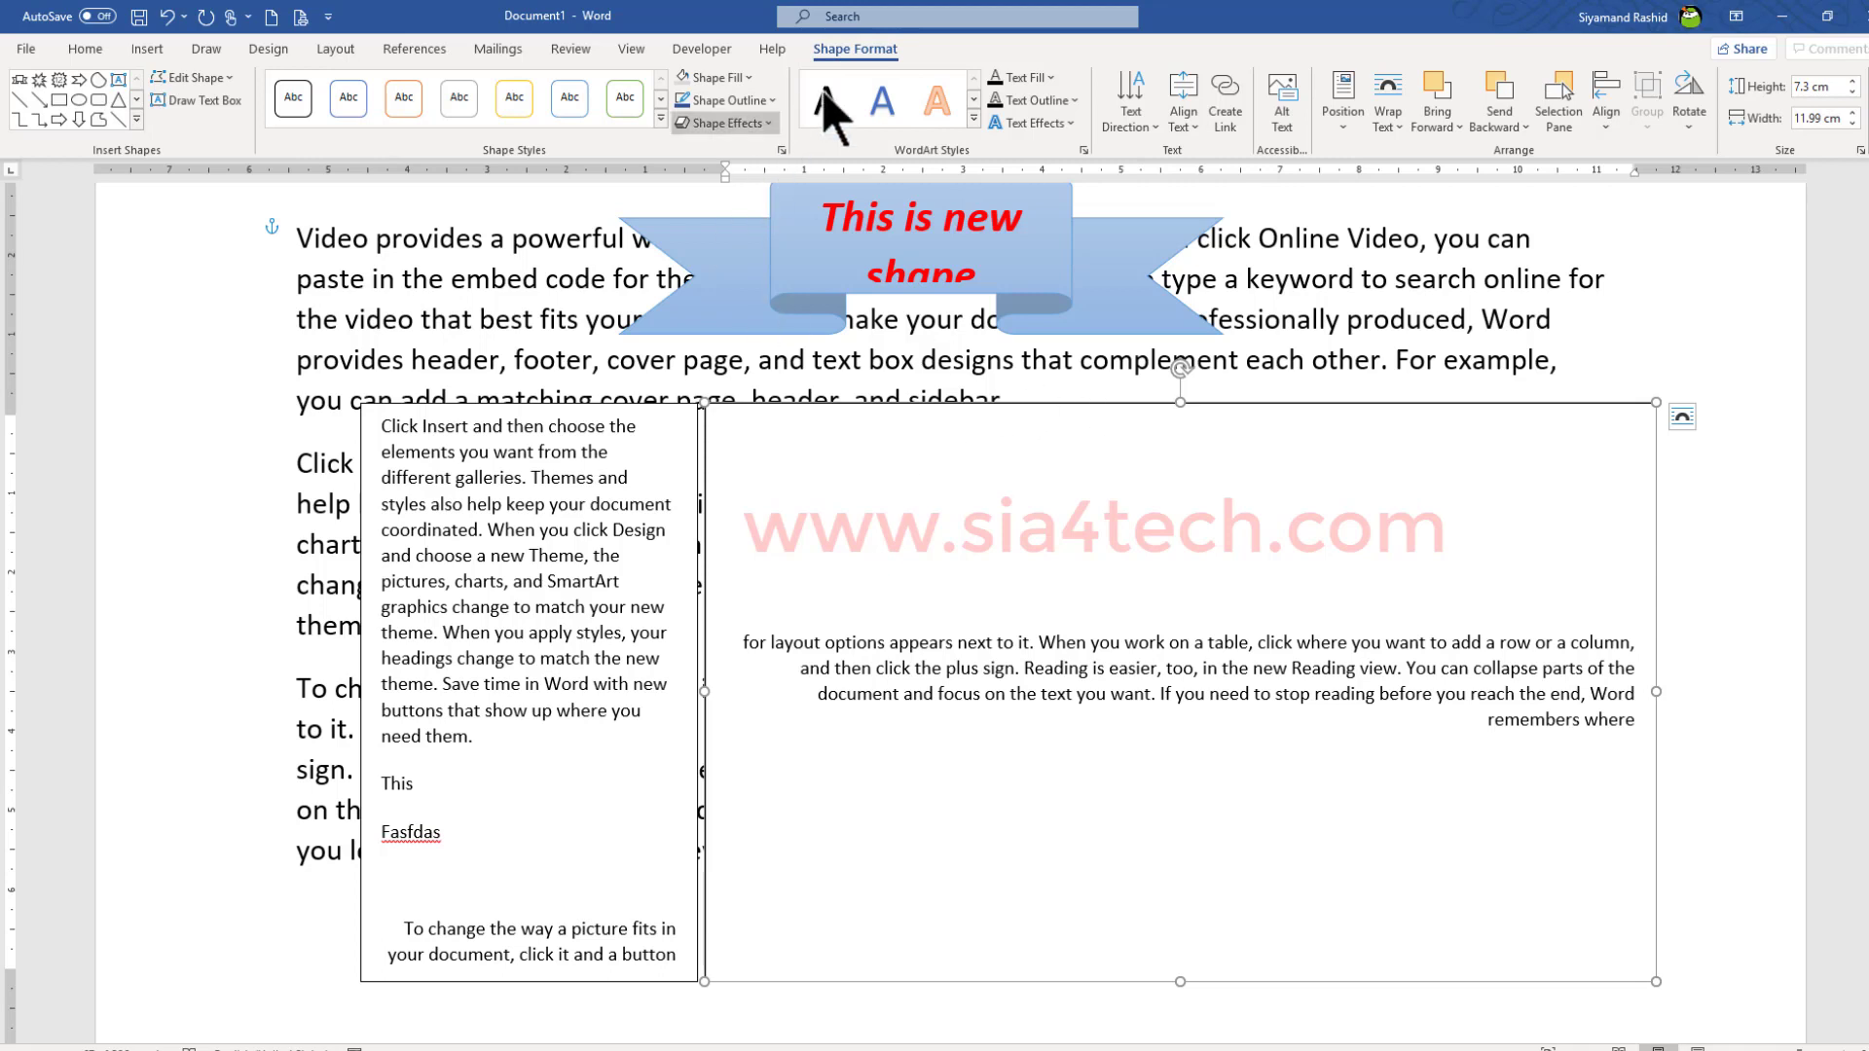
pyautogui.click(1133, 127)
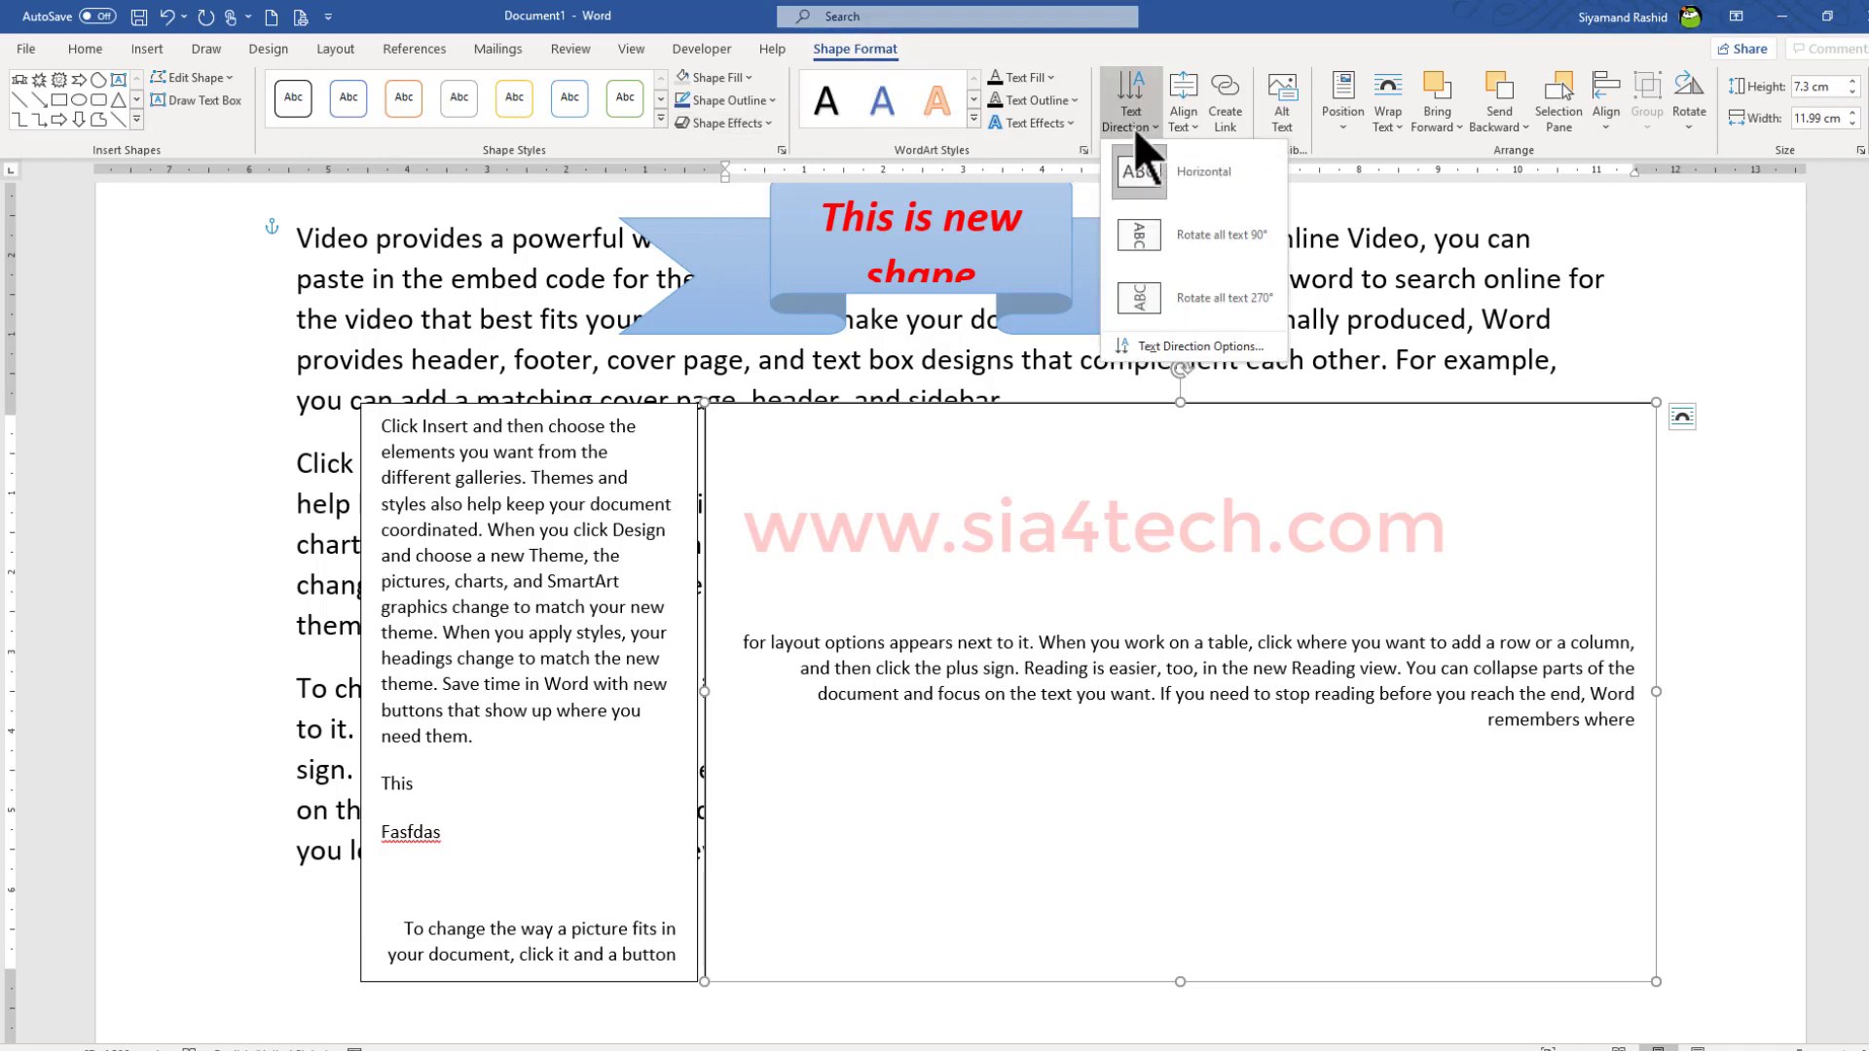
pyautogui.click(1165, 236)
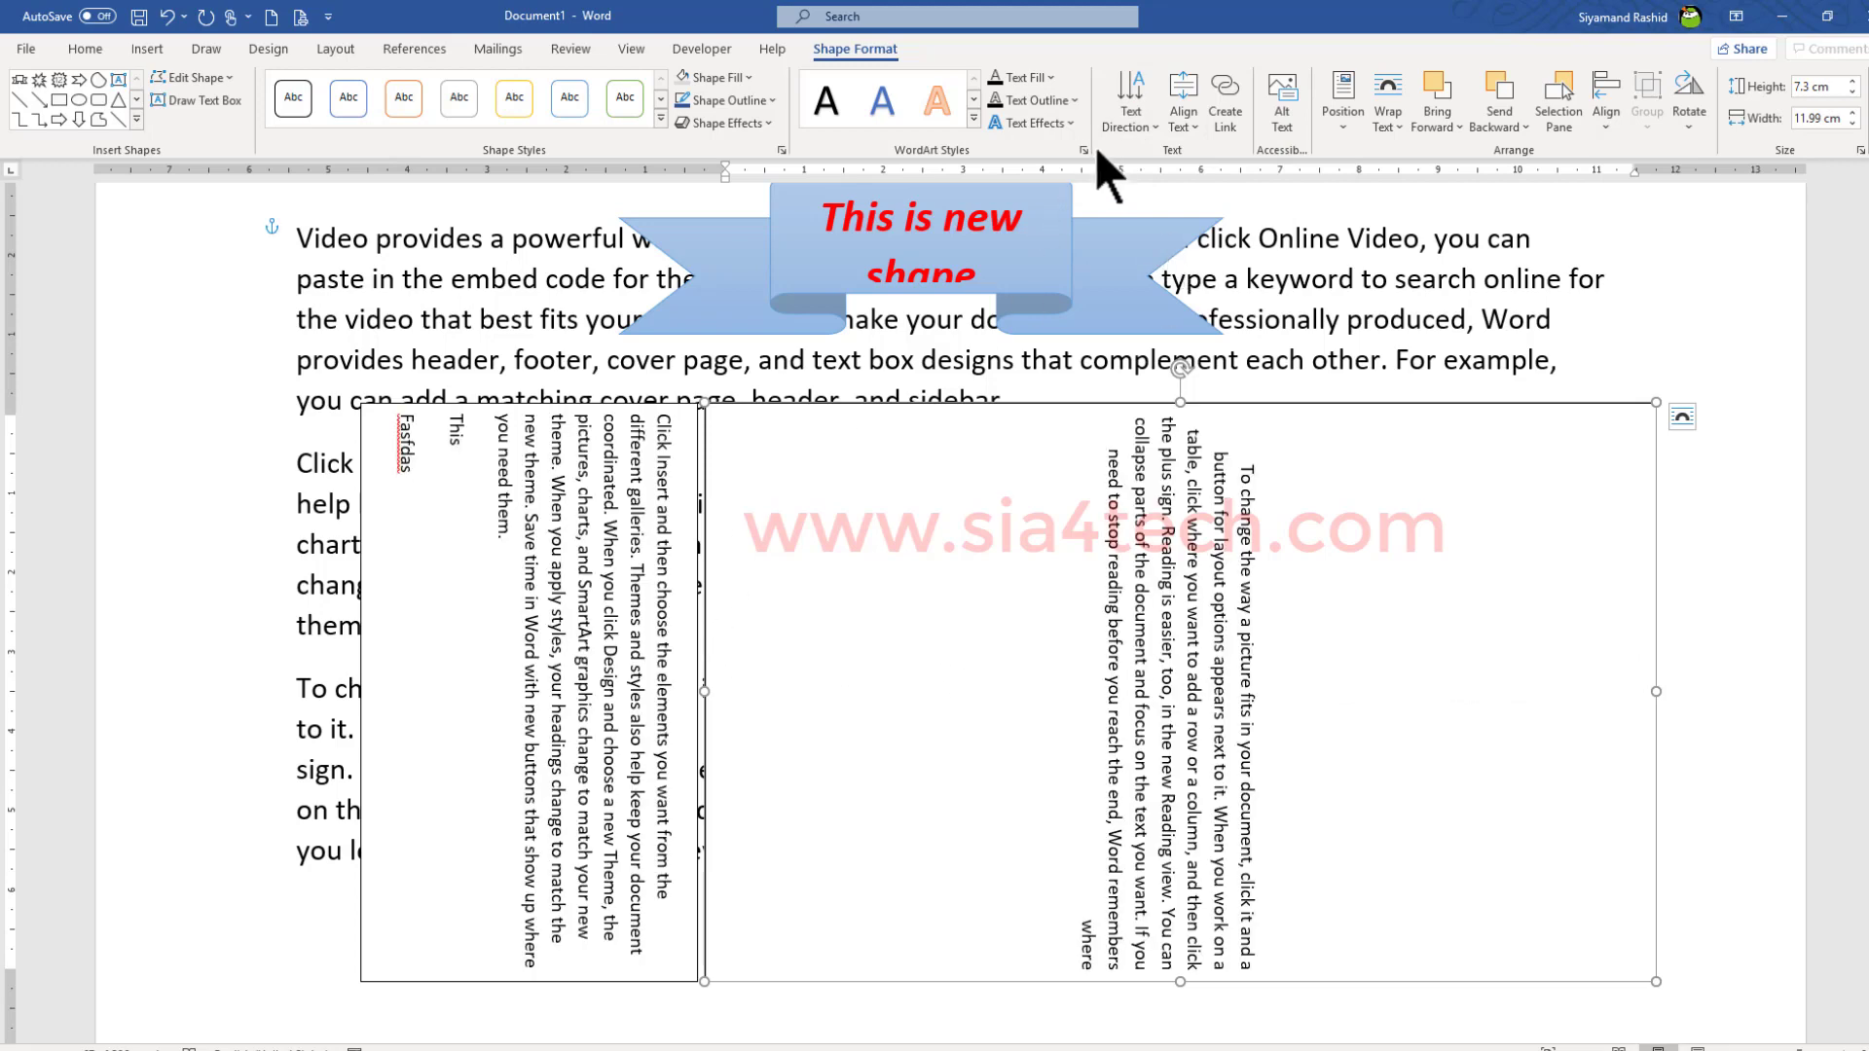
pyautogui.click(1121, 125)
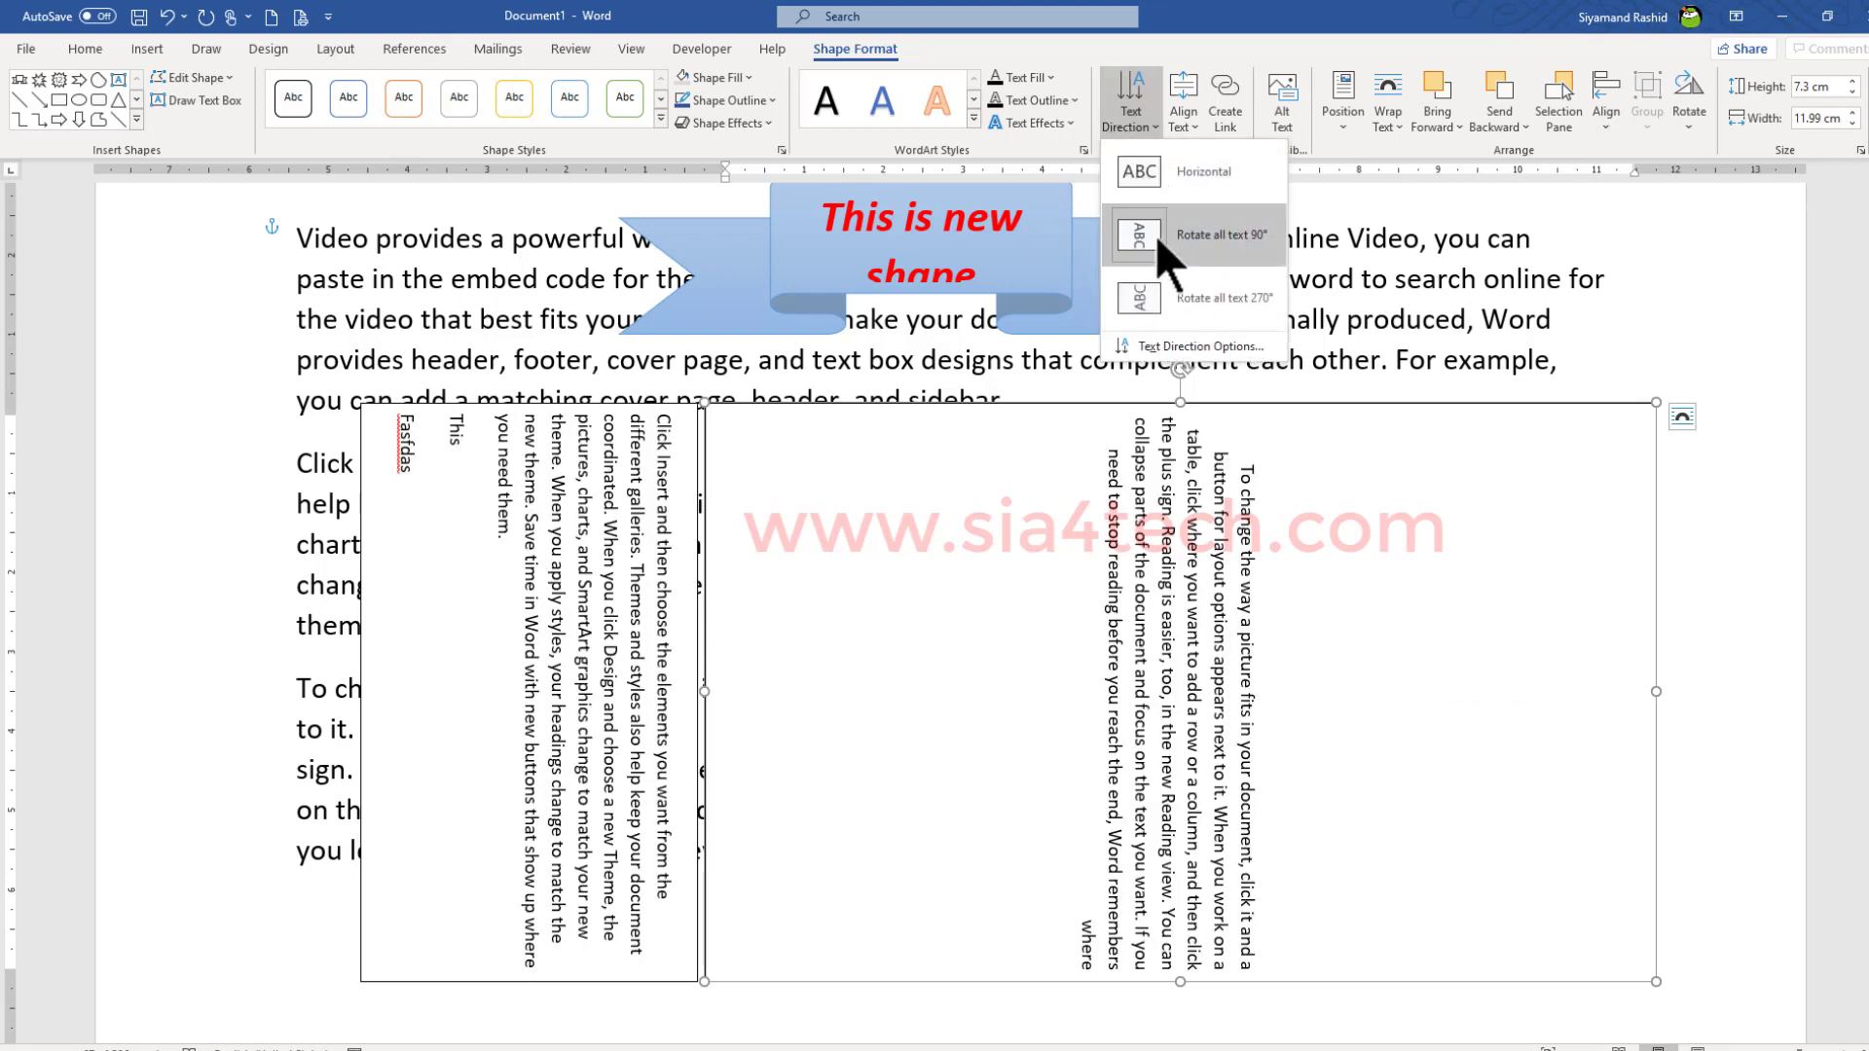
pyautogui.click(1171, 313)
pyautogui.click(1134, 125)
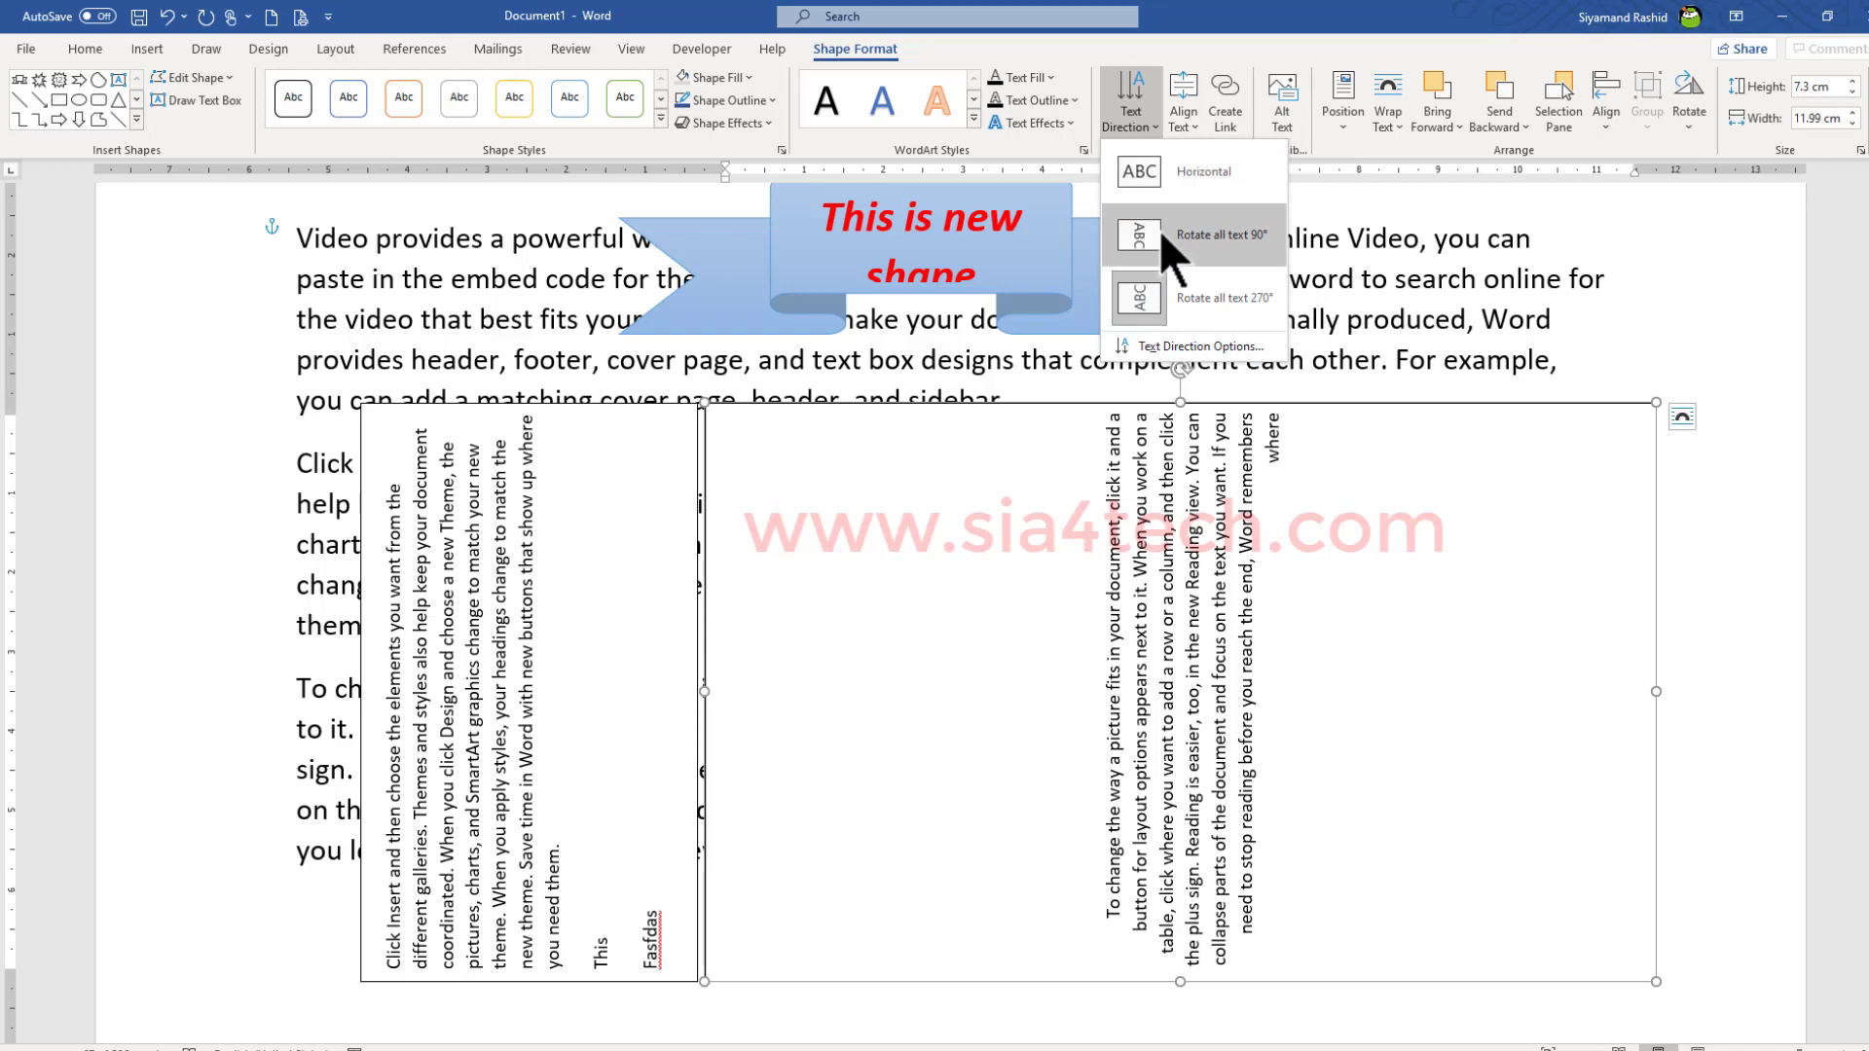
pyautogui.click(1160, 173)
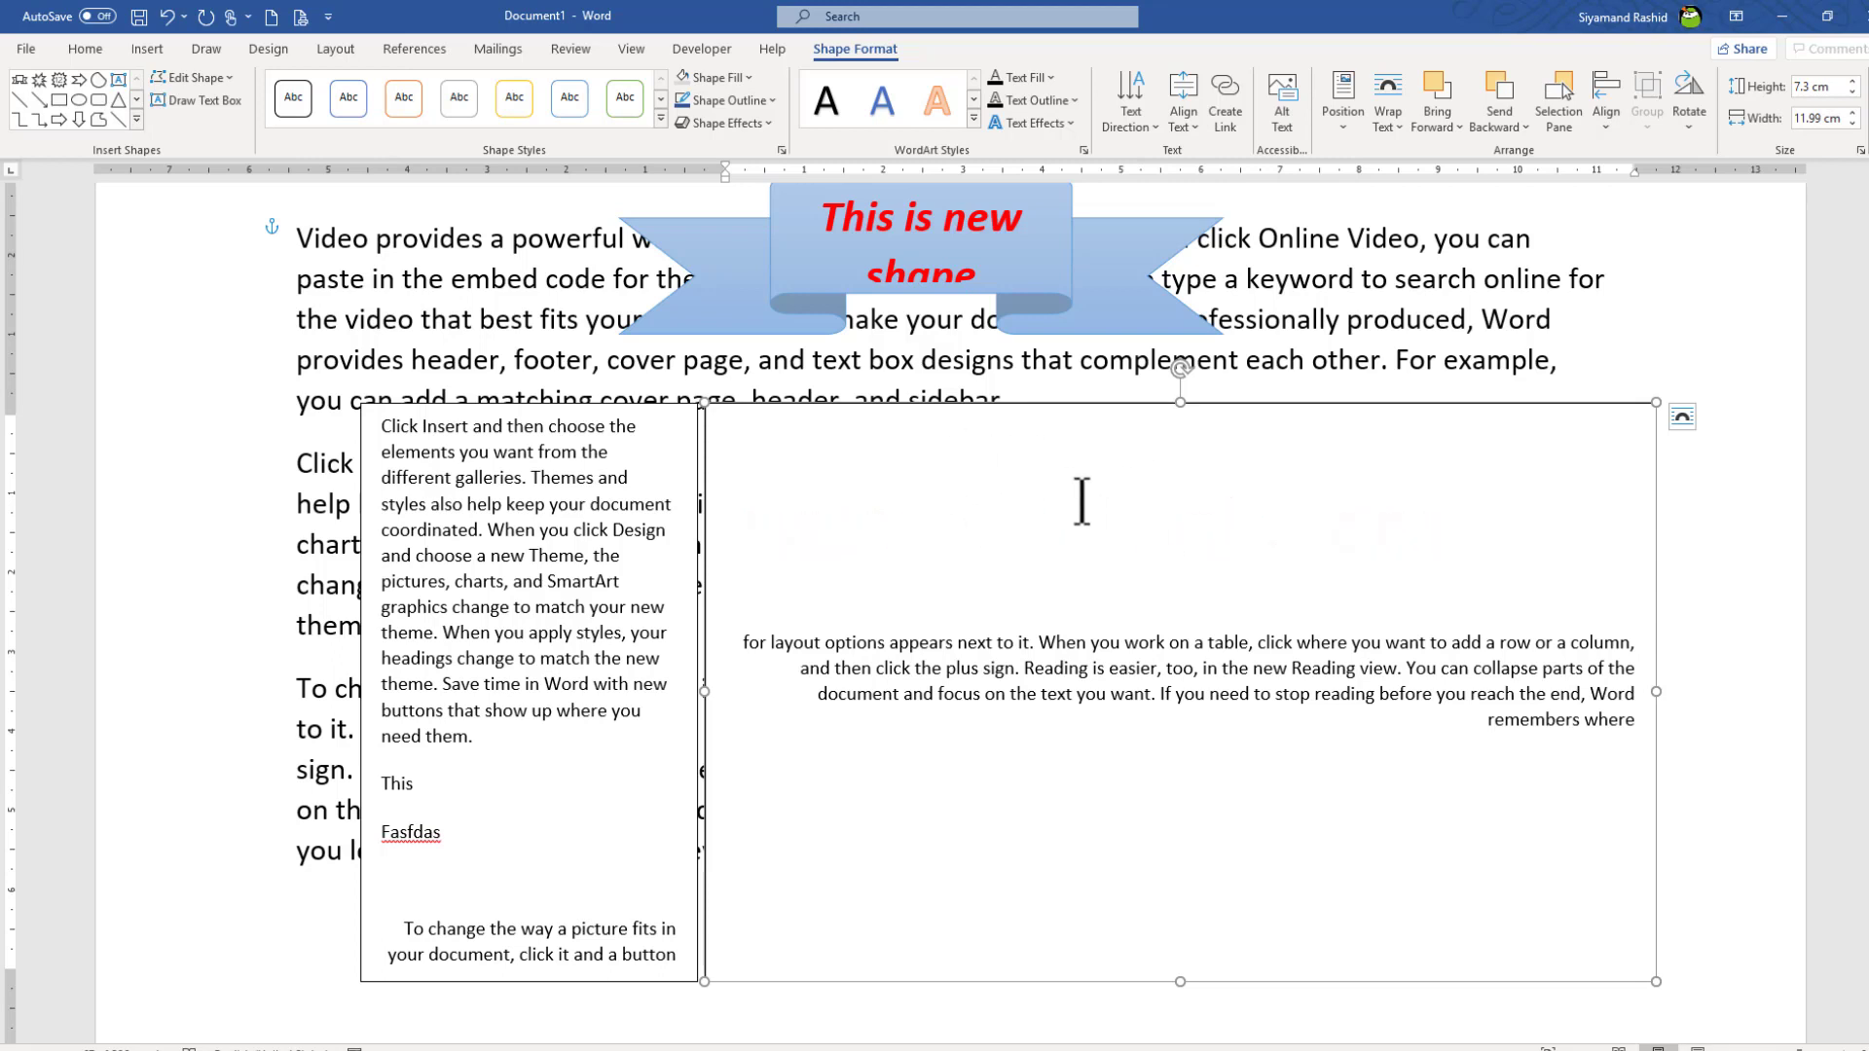
pyautogui.click(748, 78)
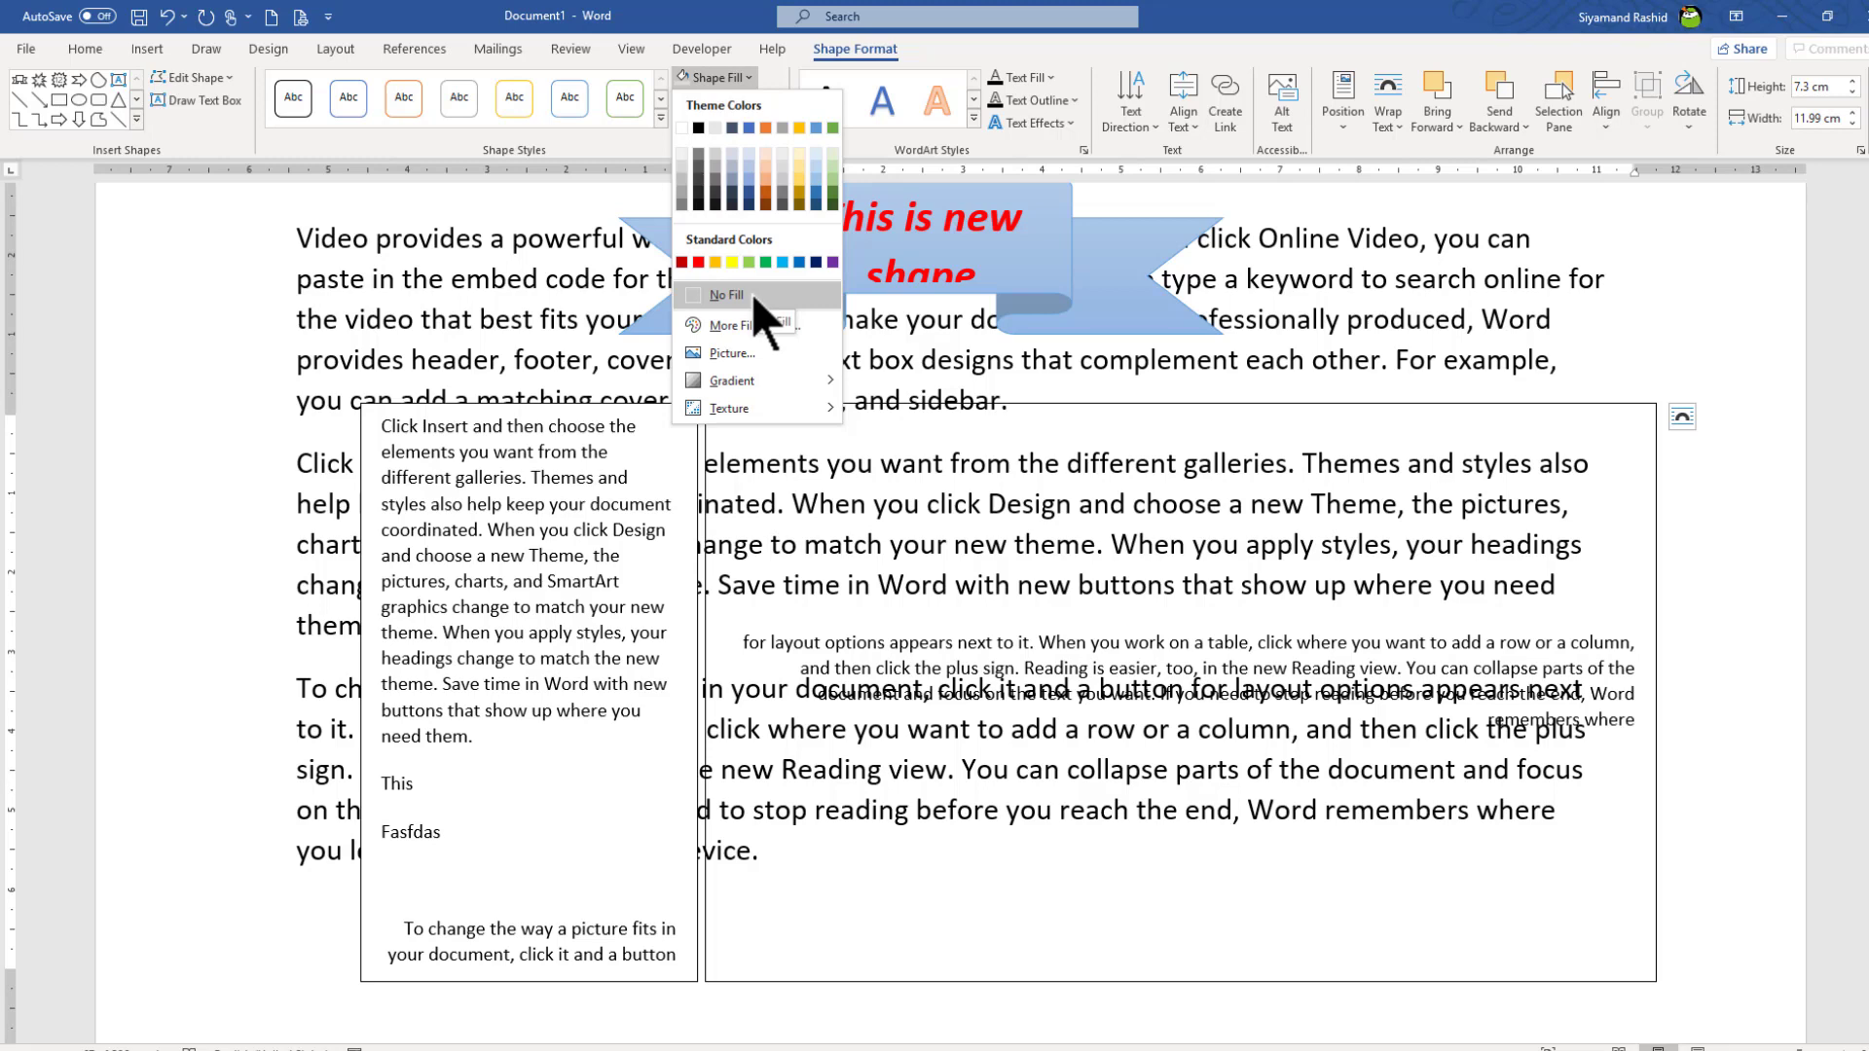
# Give the right text box No Fill and shrink it to about 6.16 × 3.16 cm
pyautogui.click(751, 294)
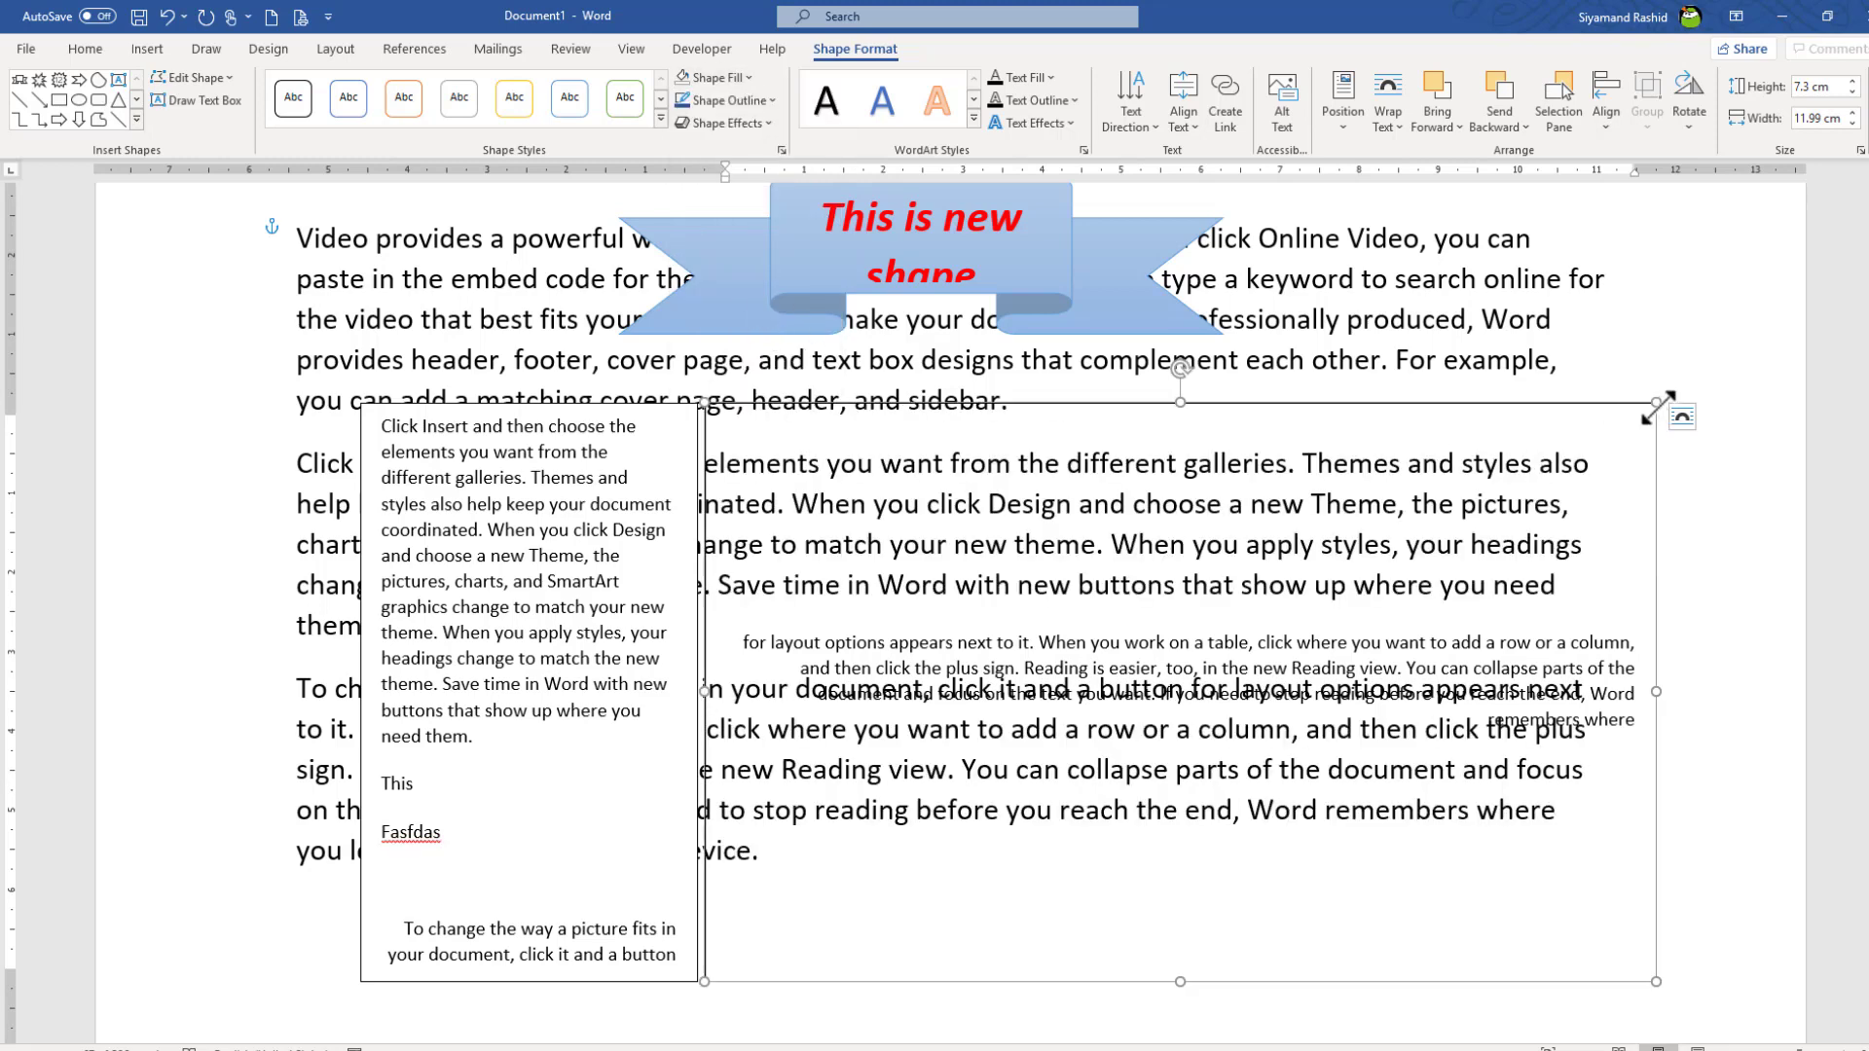
pyautogui.moveTo(1658, 401)
pyautogui.mouseDown()
pyautogui.moveTo(1194, 730)
pyautogui.moveTo(1011, 258)
pyautogui.mouseUp()
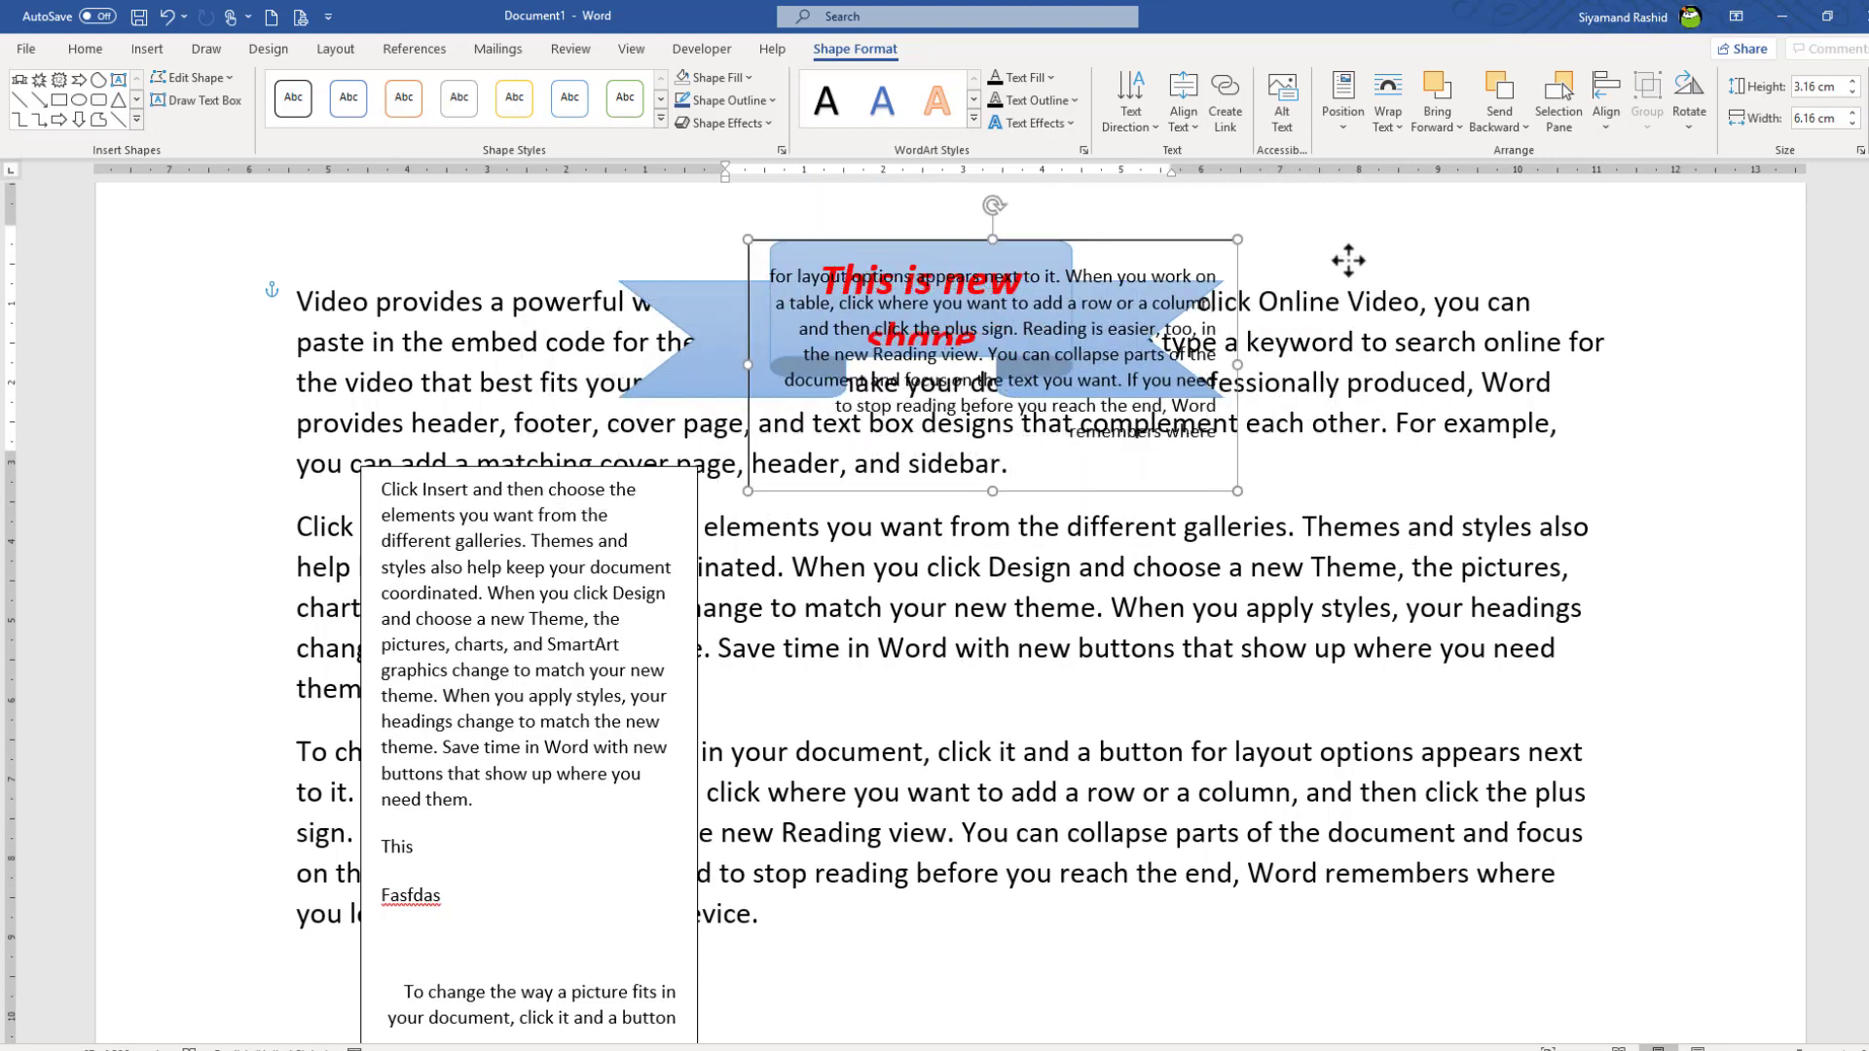
# Set the small text box to No Outline and move it over the second paragraph's right side
pyautogui.moveTo(1011, 258); pyautogui.dragTo(1051, 249)
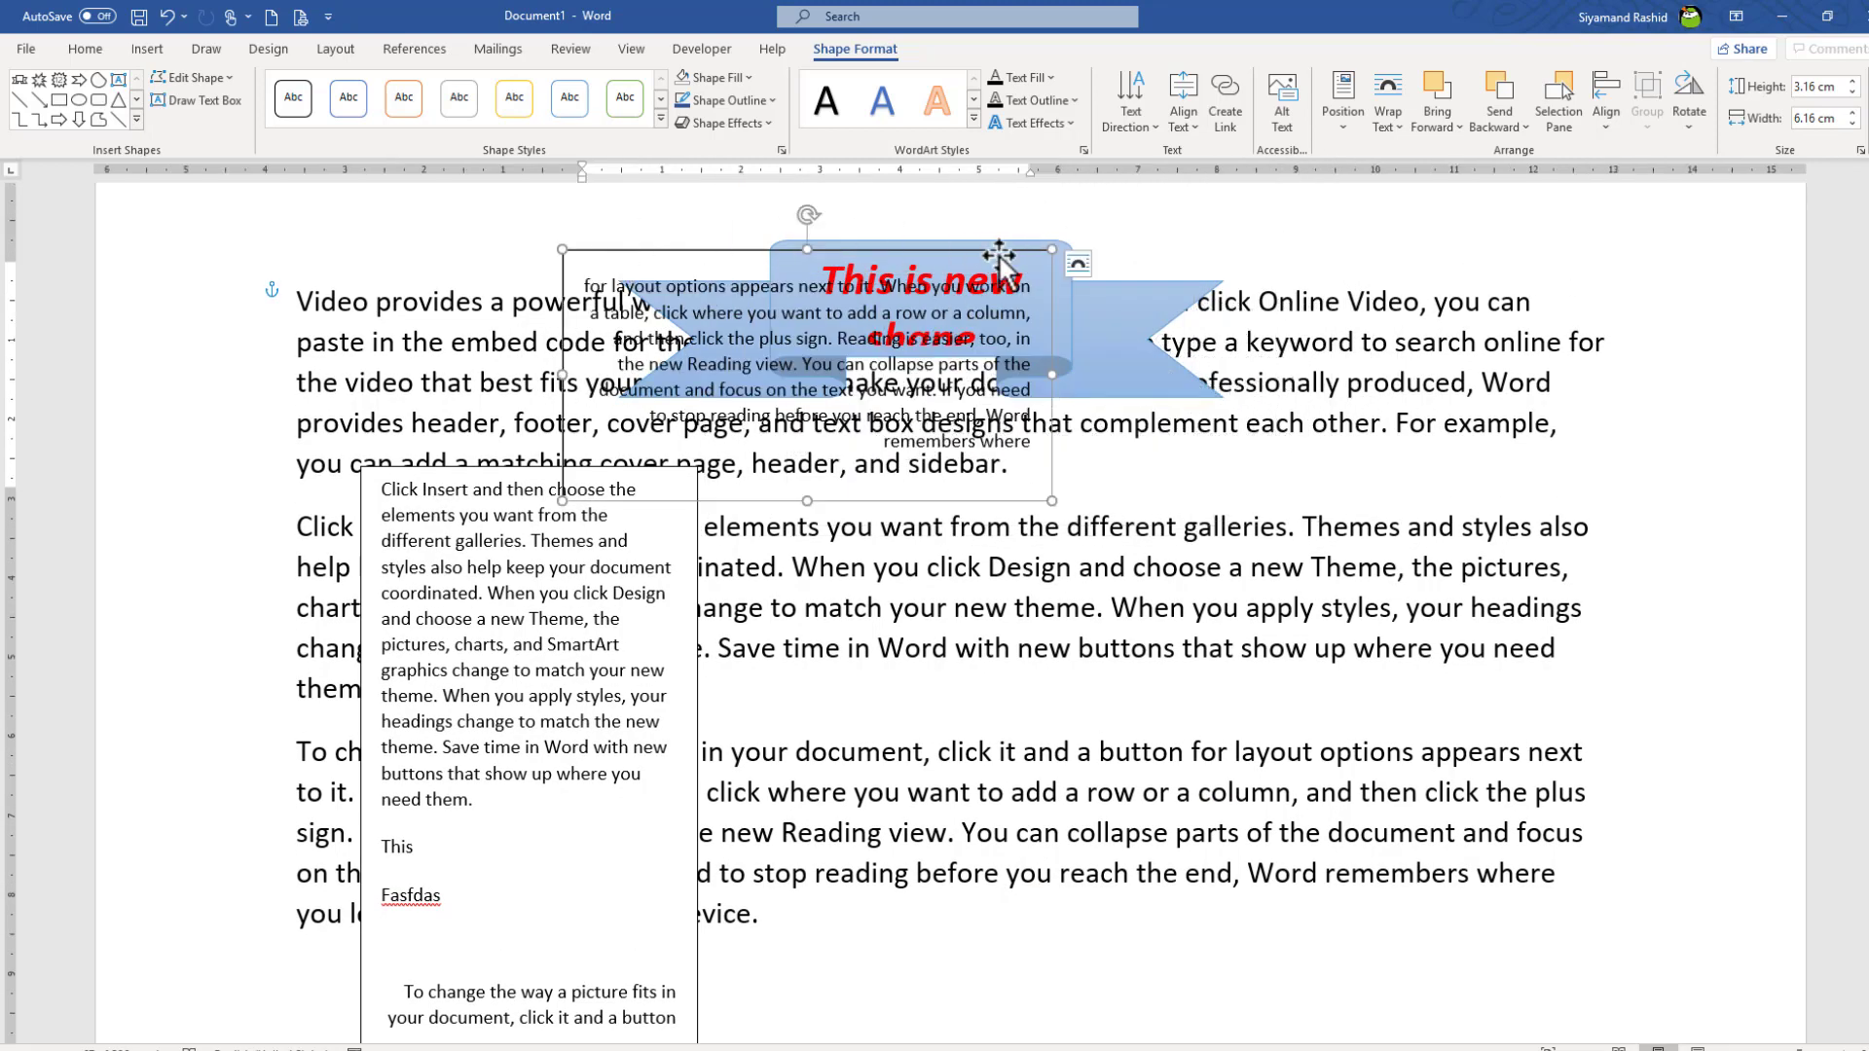
pyautogui.click(765, 101)
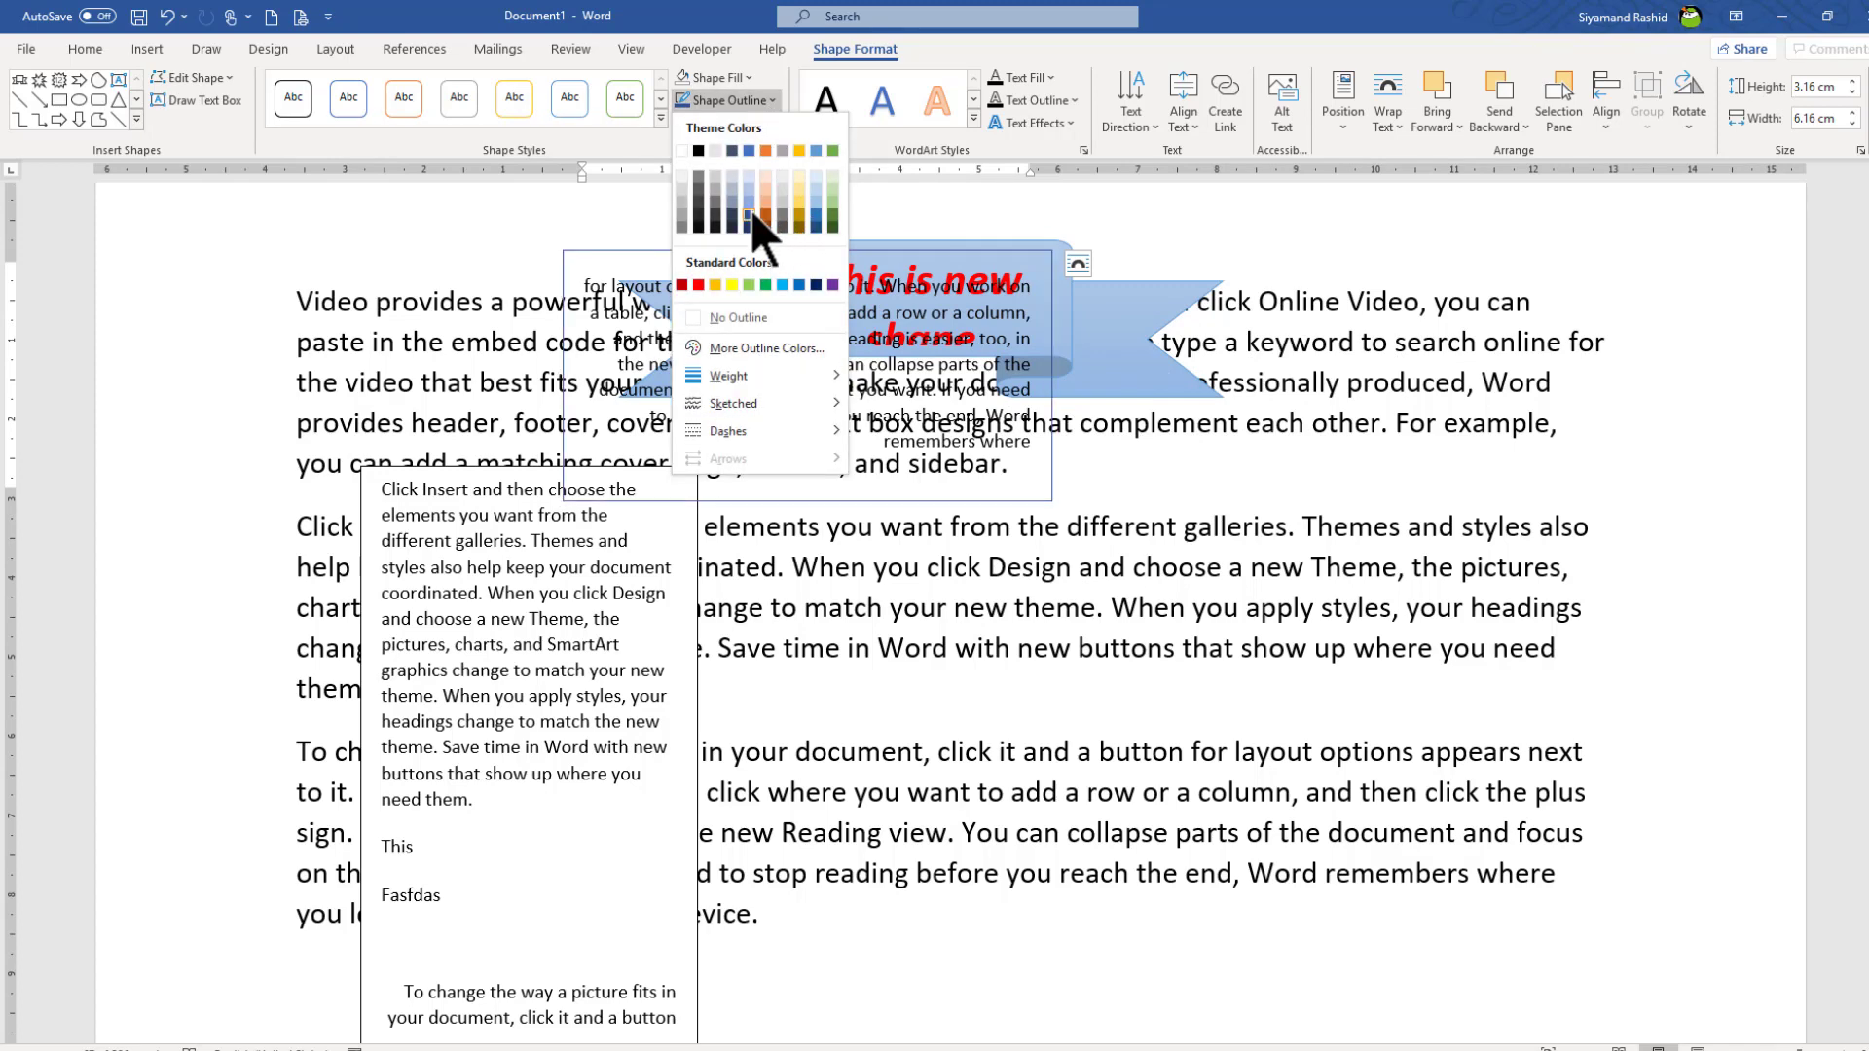
pyautogui.click(776, 319)
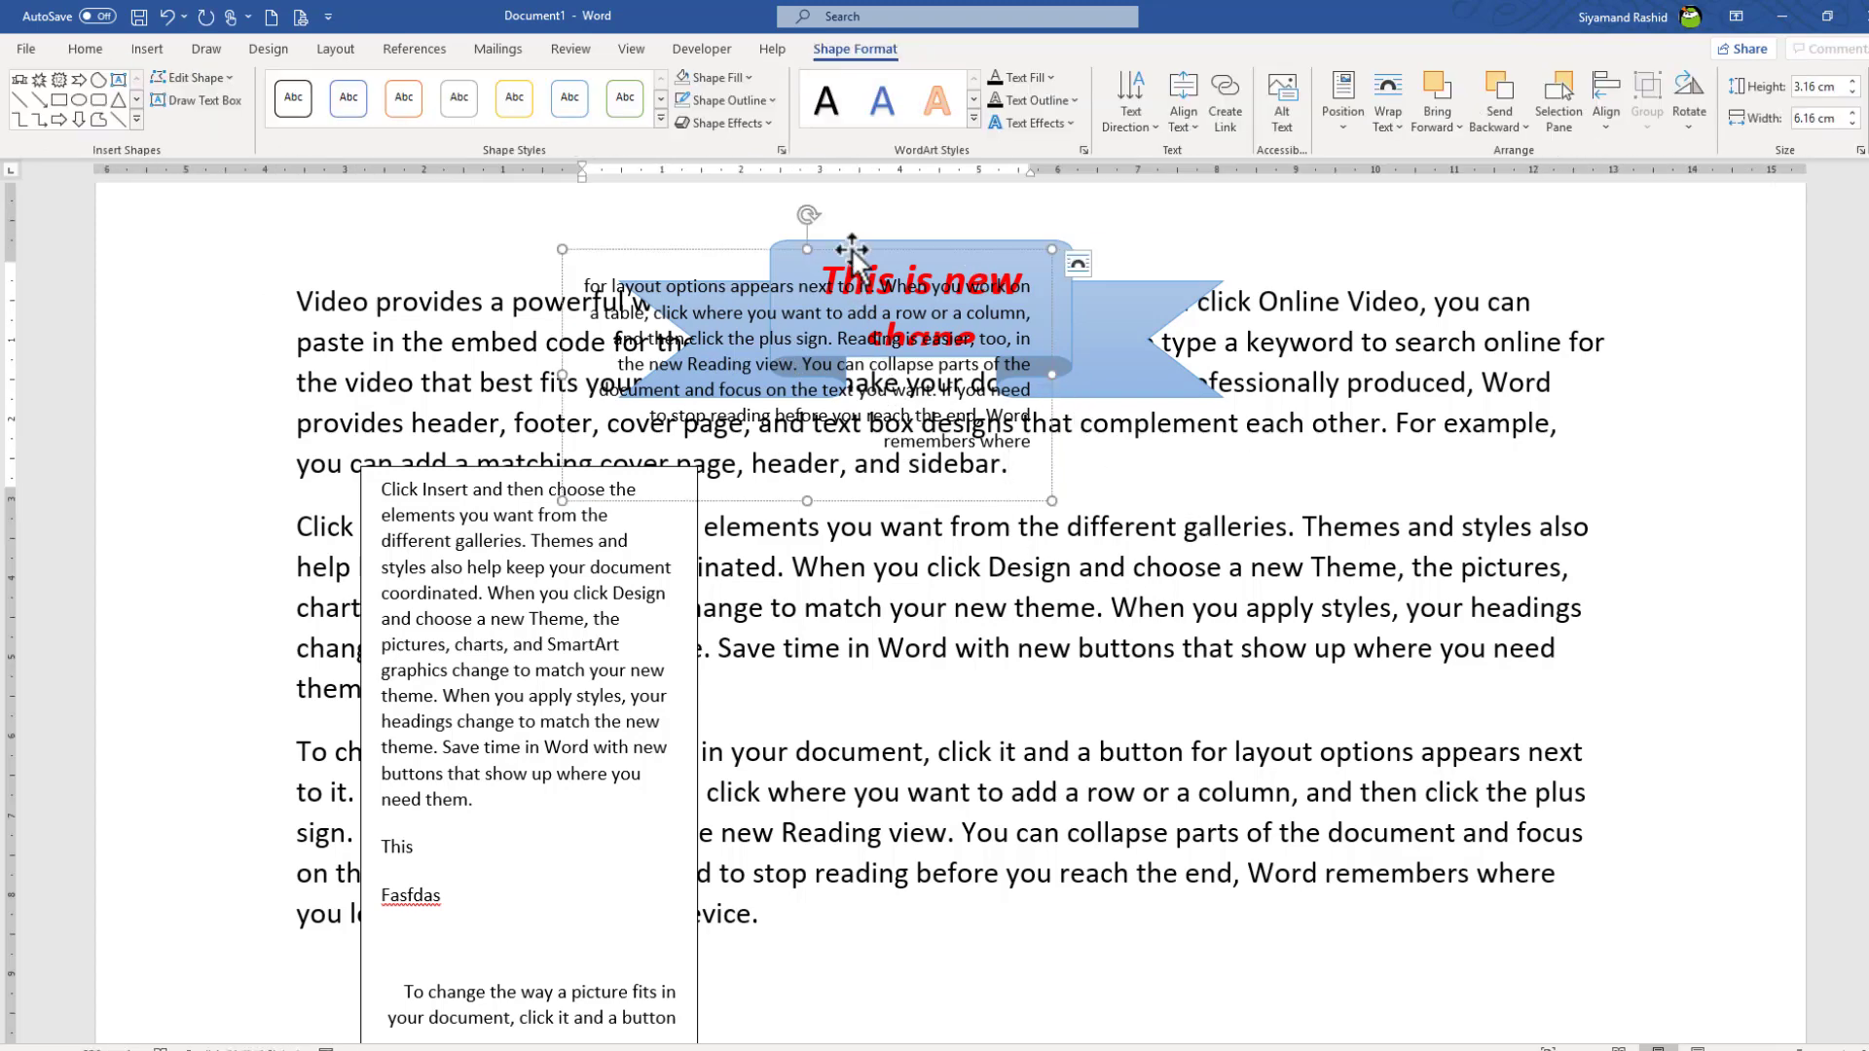
pyautogui.moveTo(851, 250); pyautogui.dragTo(1365, 533)
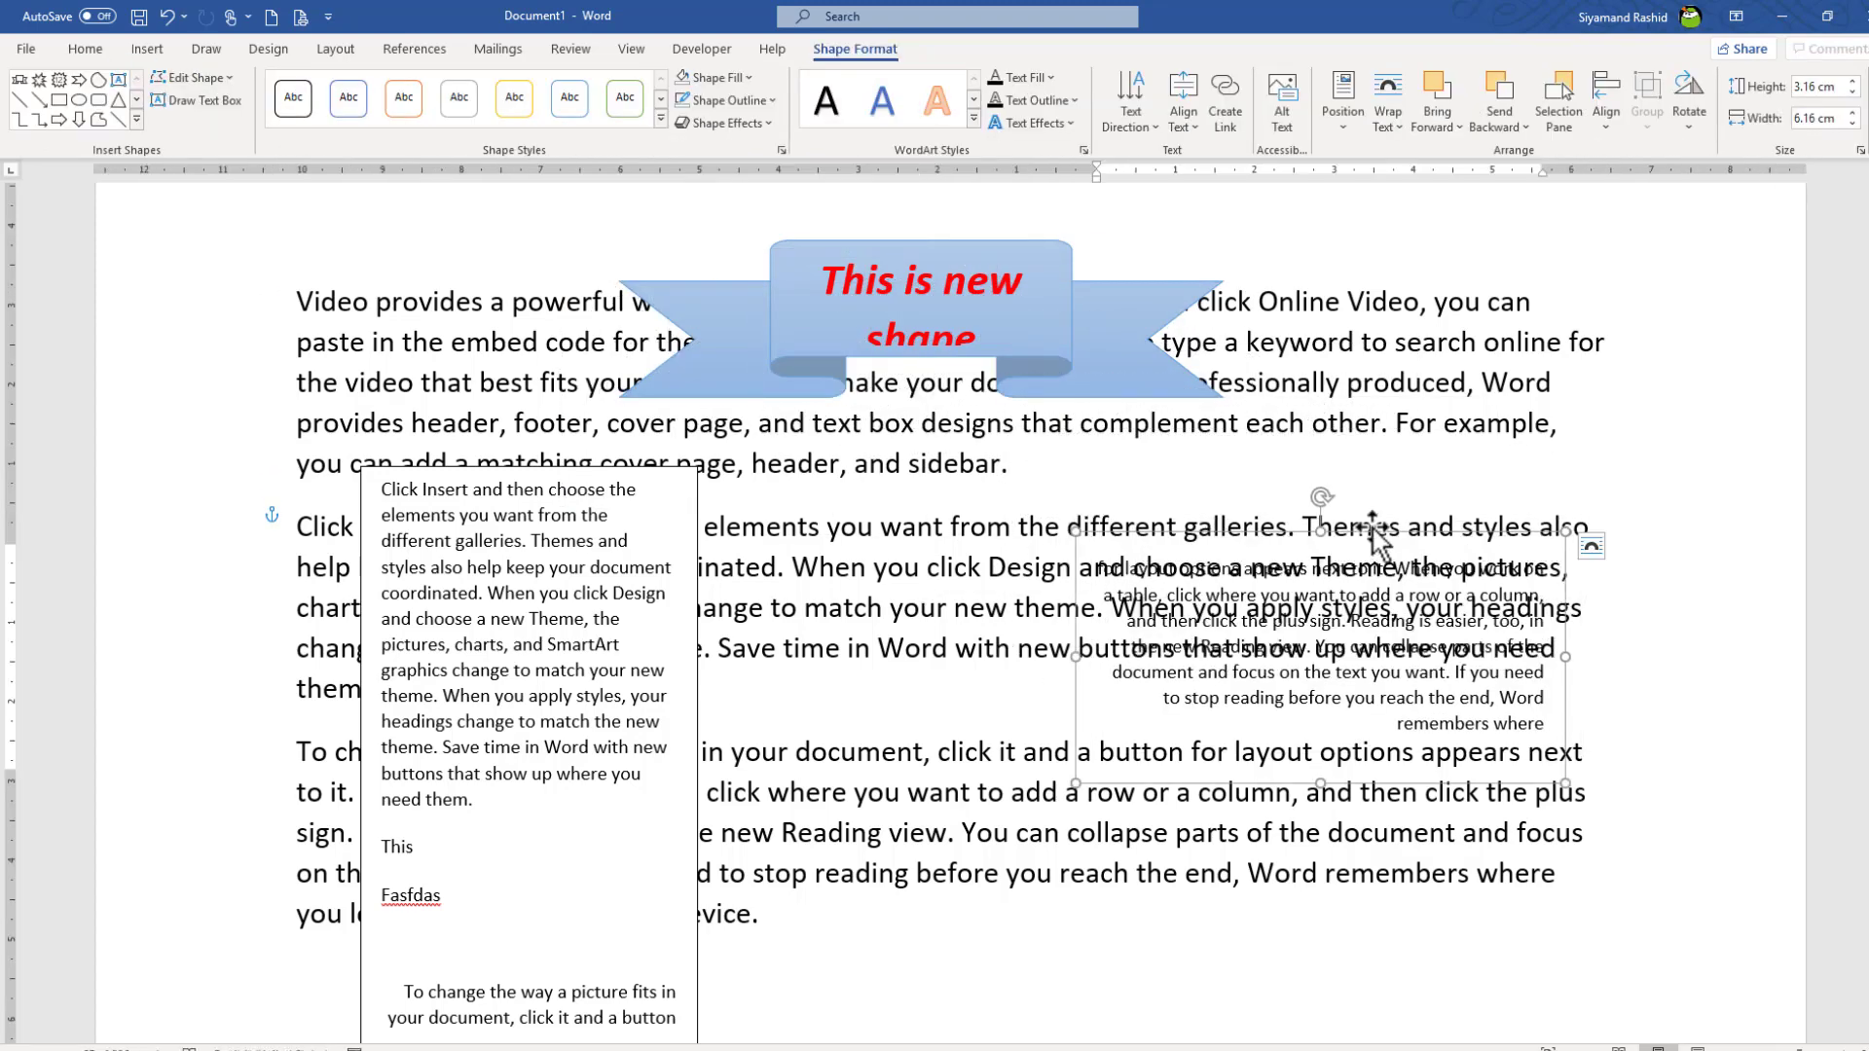
pyautogui.moveTo(1370, 534); pyautogui.dragTo(1175, 534)
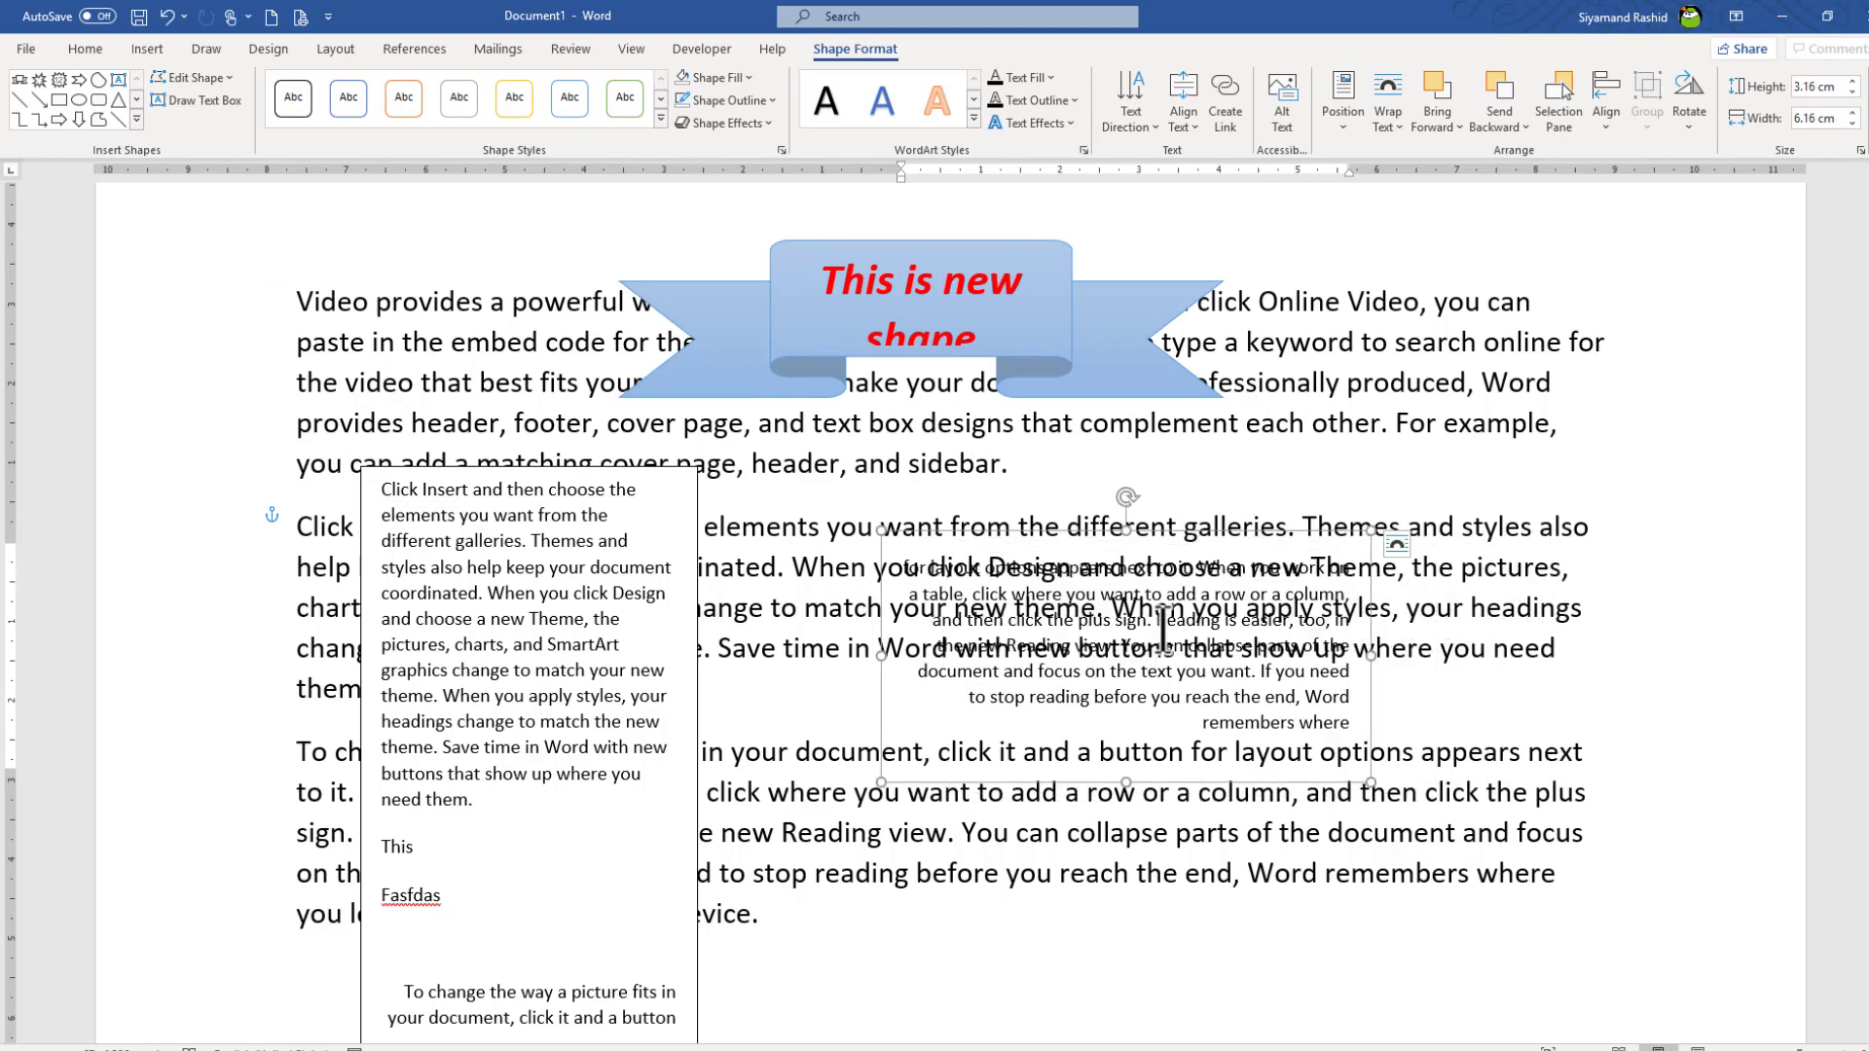